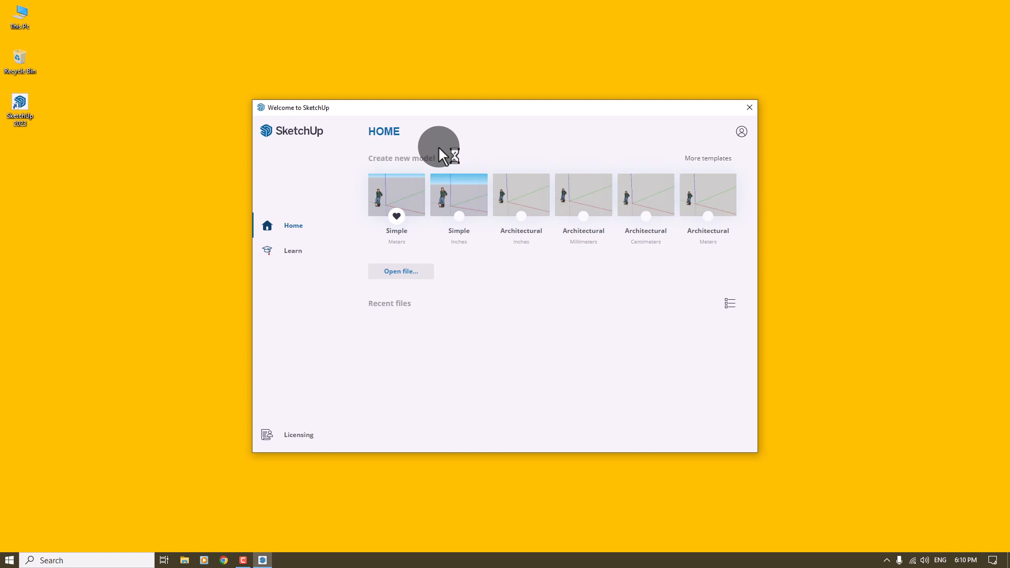
Step: Create a new model from the Simple (Meters) template and delete the default person-and-cat figure
{"action": "left_click", "coordinate": [398, 196]}
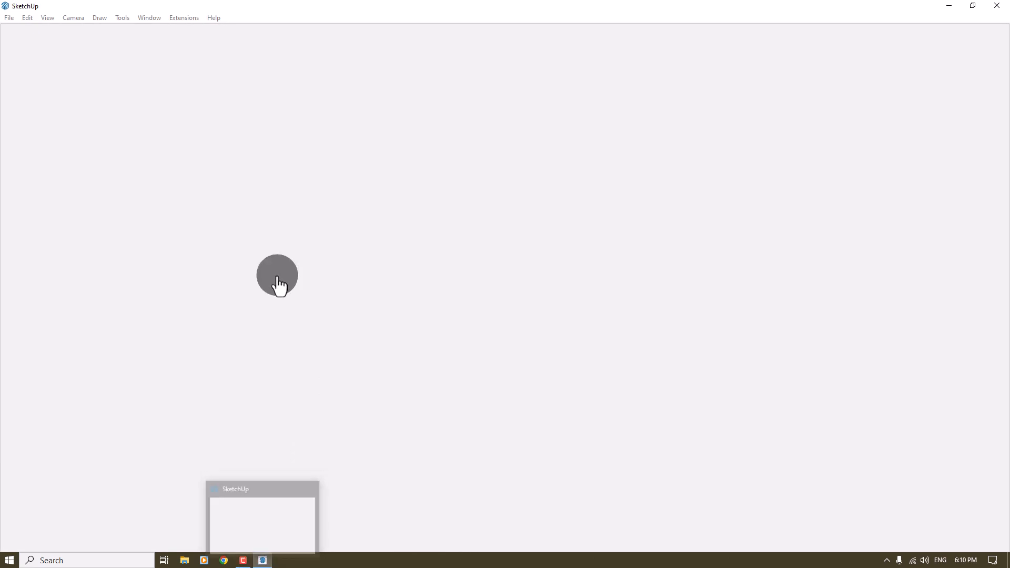
{"action": "mouse_move", "coordinate": [263, 561]}
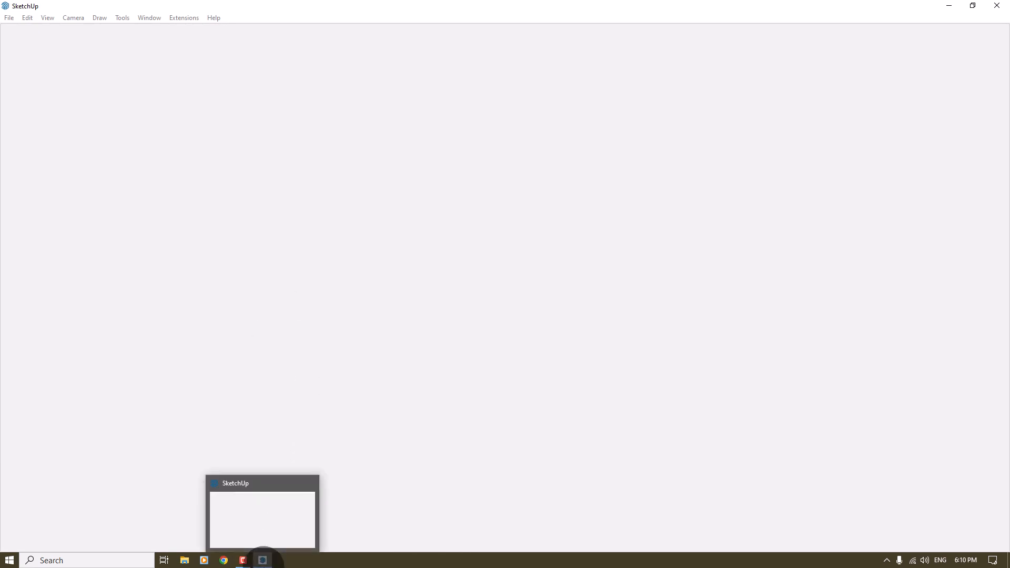
{"action": "left_click", "coordinate": [254, 521]}
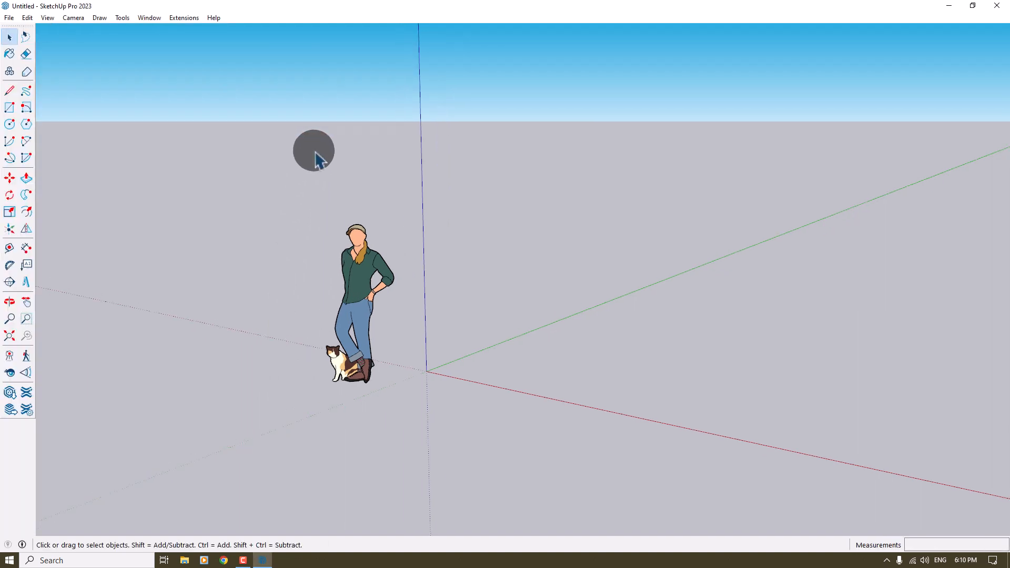
{"action": "left_click_drag", "start_coordinate": [450, 159], "coordinate": [243, 428]}
{"action": "key", "text": "Delete"}
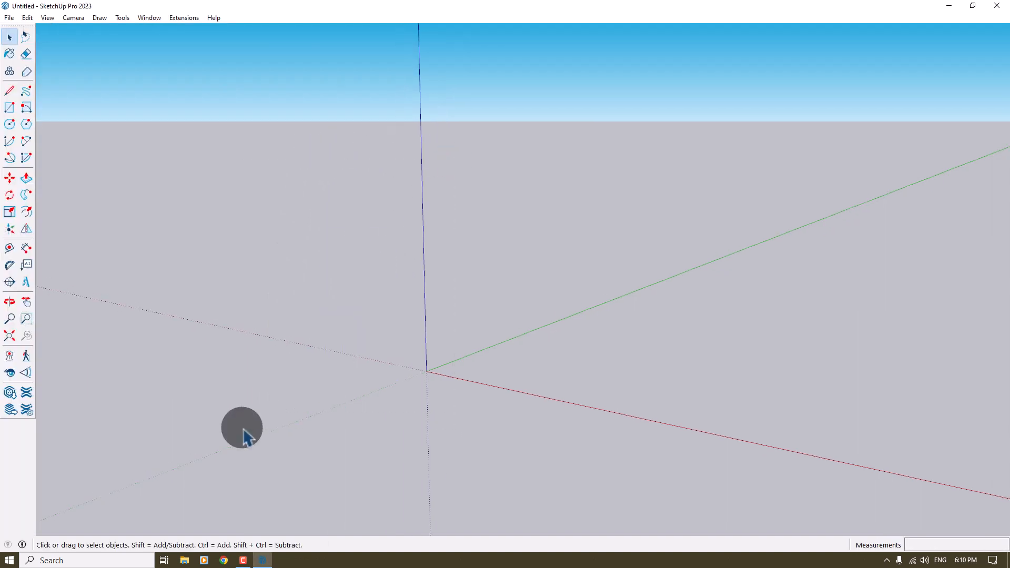
Step: Purge unused items and fix problems in the model info statistics for the entire model
{"action": "left_click", "coordinate": [146, 17]}
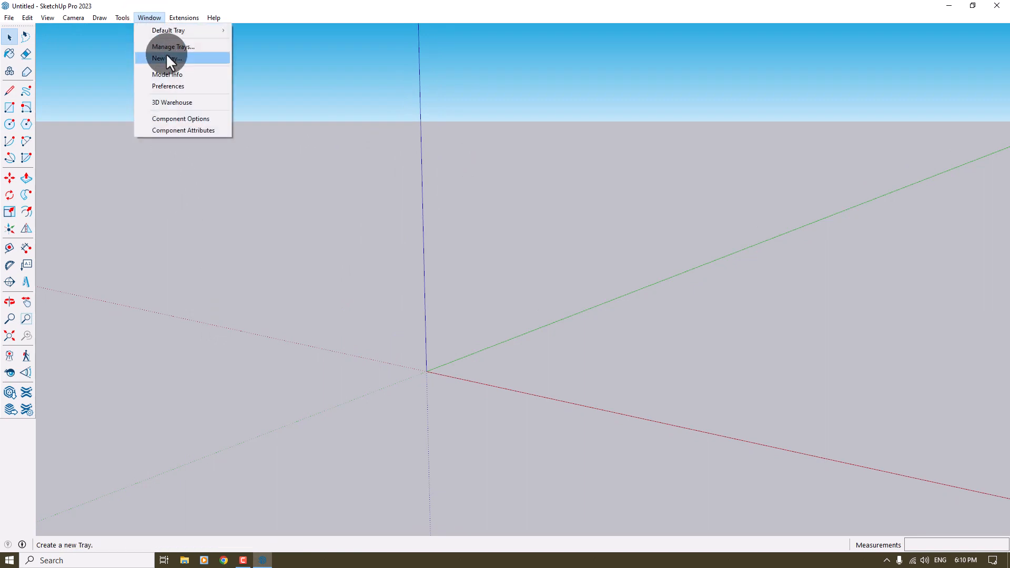
{"action": "left_click", "coordinate": [177, 70]}
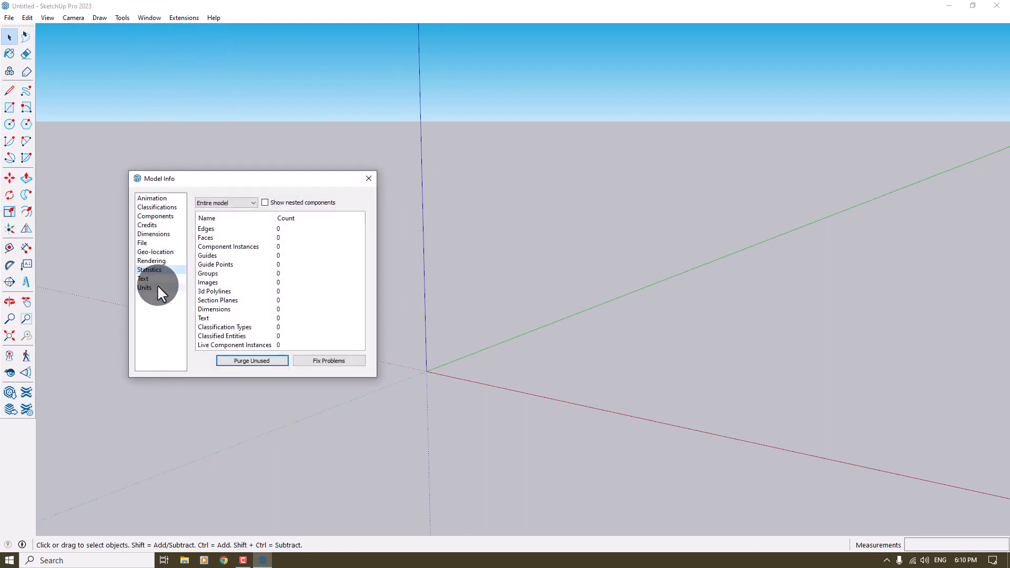
{"action": "left_click", "coordinate": [253, 361]}
{"action": "left_click", "coordinate": [343, 361]}
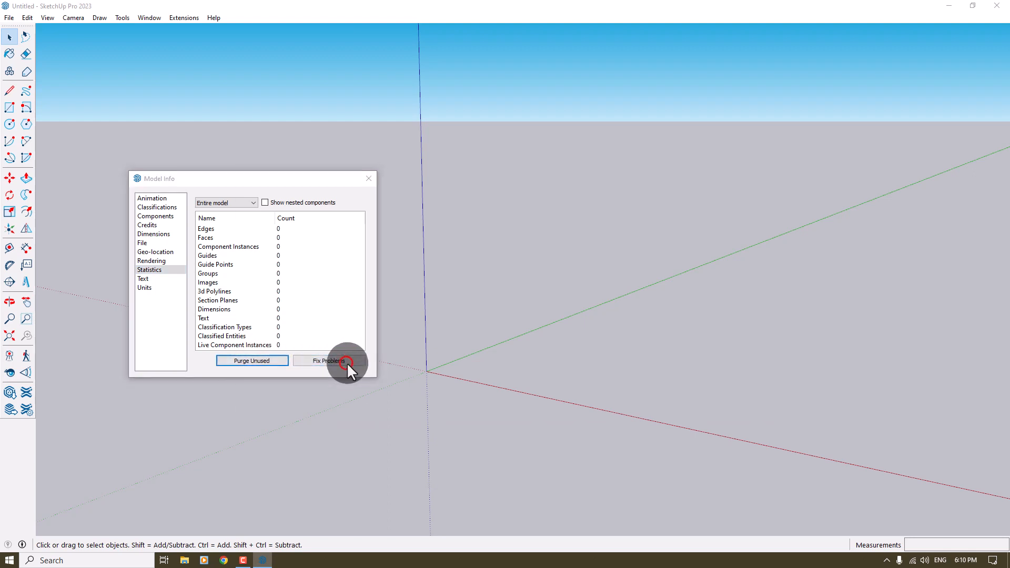
{"action": "left_click", "coordinate": [746, 408]}
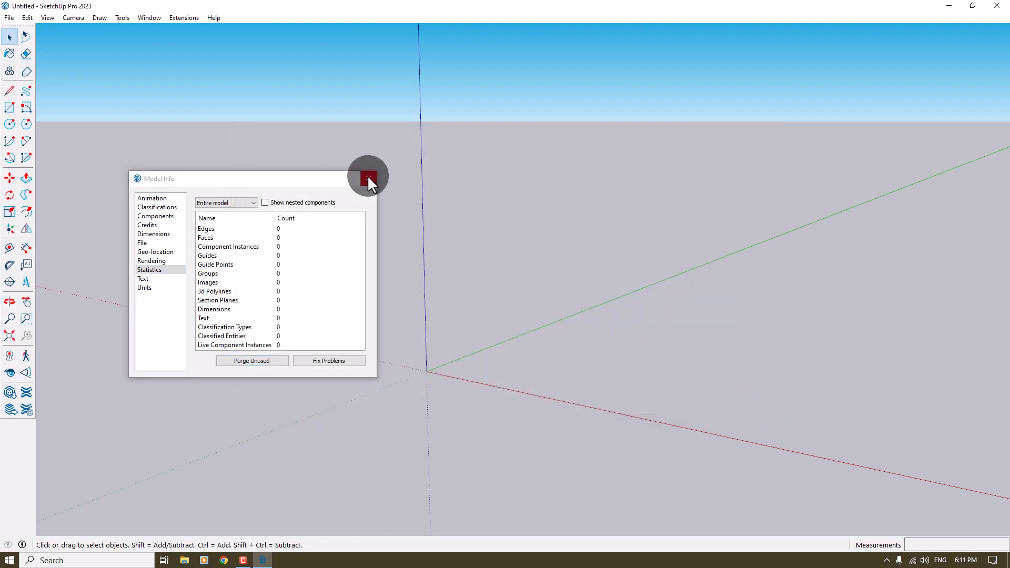
{"action": "left_click", "coordinate": [367, 176]}
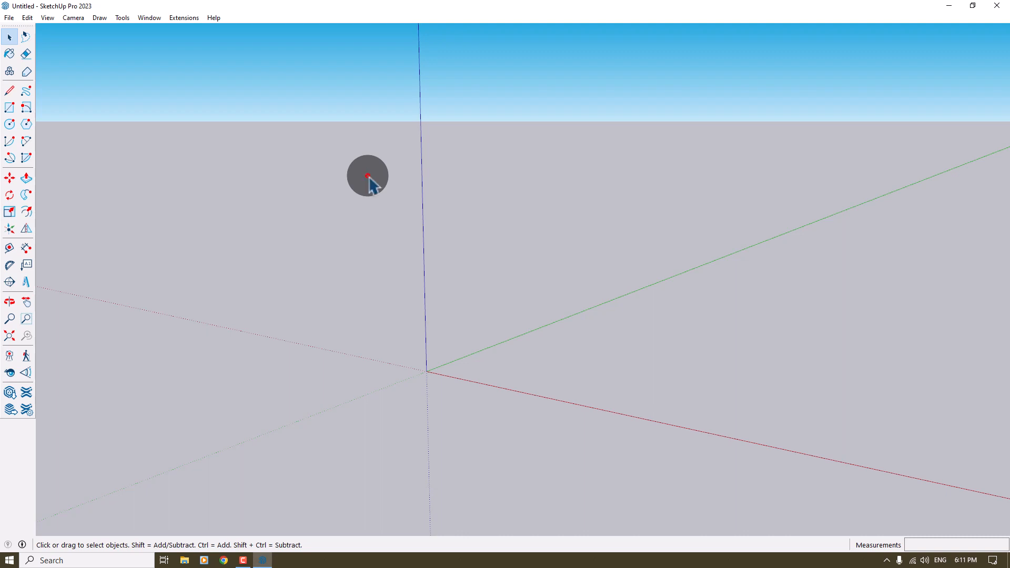
Step: Save the model in Documents with the file name SketchUp Tutorial
{"action": "key", "text": "ctrl+s"}
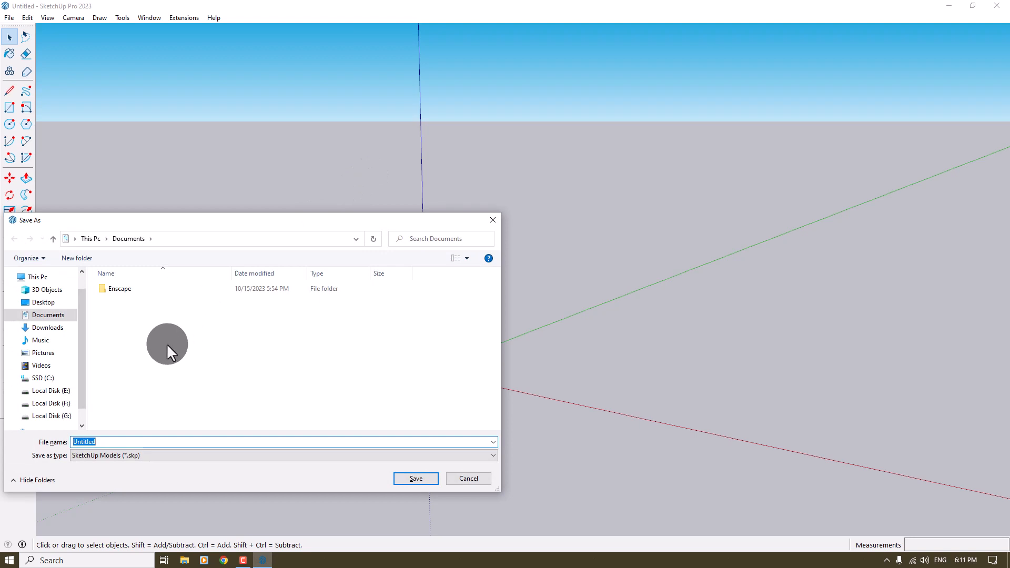
{"action": "type", "text": "YouTube Tutorials"}
{"action": "double_click", "coordinate": [87, 442]}
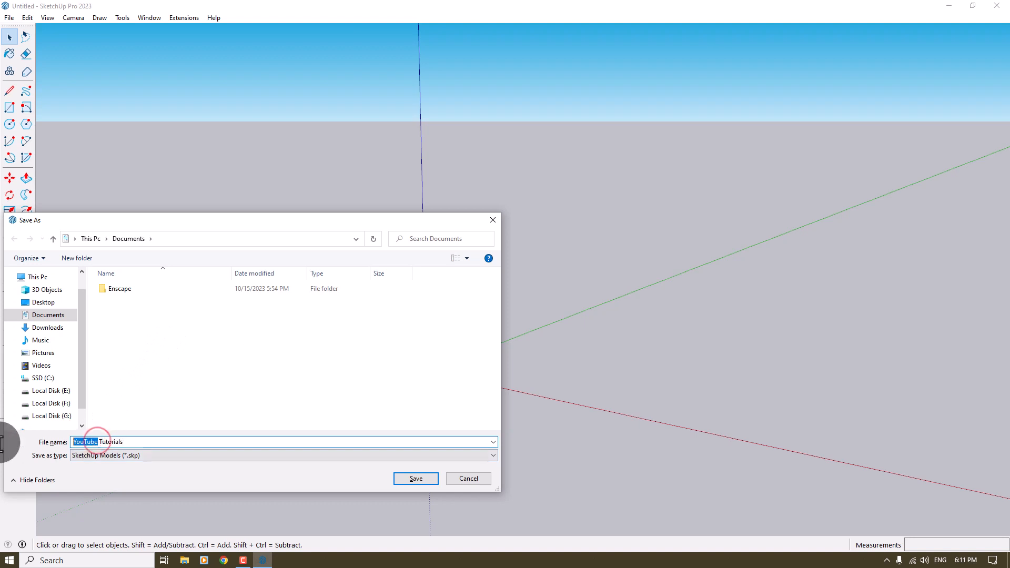
{"action": "type", "text": "SketchUp"}
{"action": "left_click", "coordinate": [135, 442]}
{"action": "key", "text": "BackSpace"}
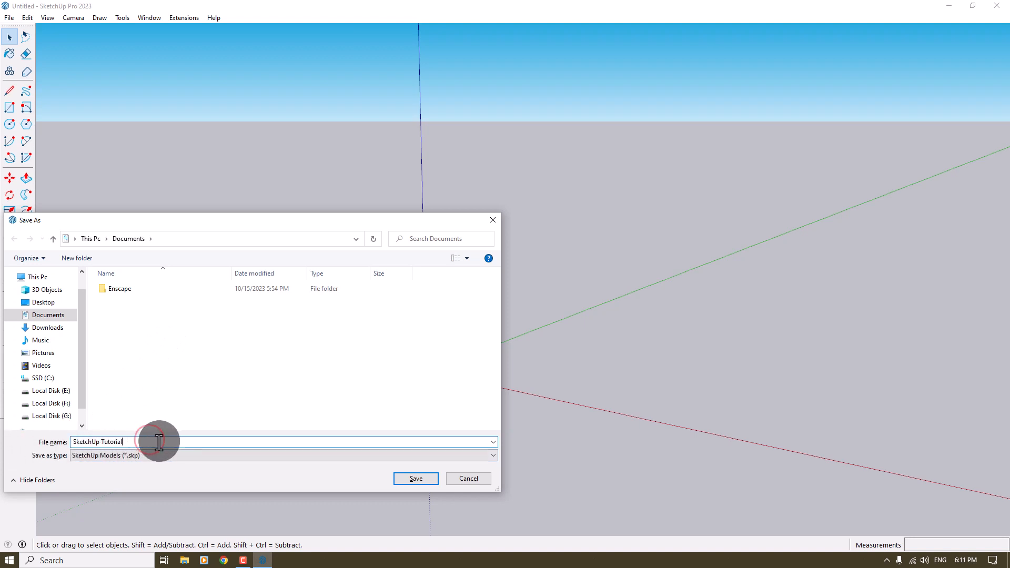
{"action": "left_click", "coordinate": [417, 477]}
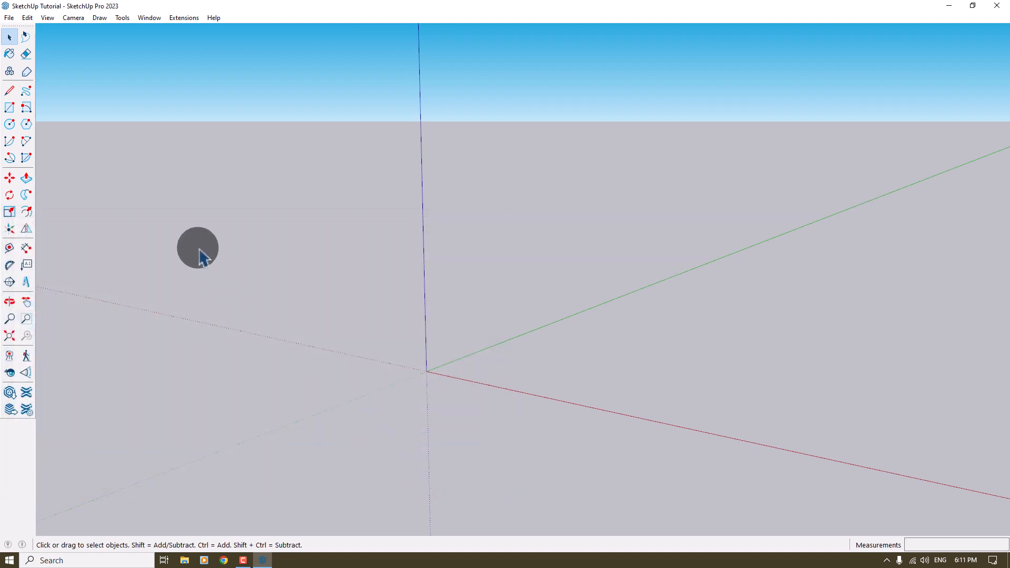
Step: Draw a 7 m by 7 m rectangle on the ground starting at the origin
{"action": "left_click", "coordinate": [9, 109]}
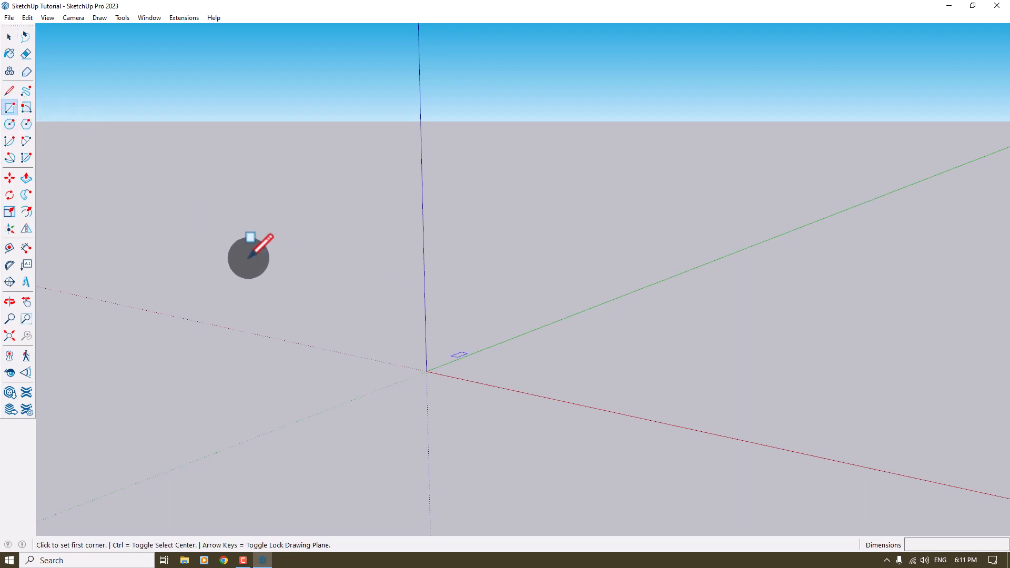
{"action": "left_click", "coordinate": [426, 371]}
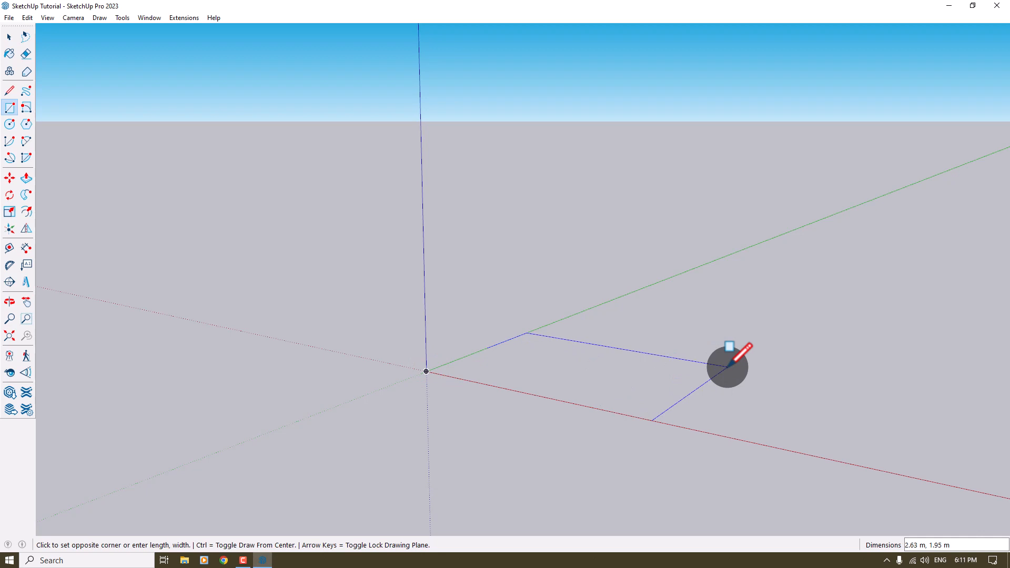
{"action": "type", "text": "7, 7"}
{"action": "key", "text": "Return"}
{"action": "scroll", "coordinate": [242, 327], "scroll_direction": "down", "scroll_amount": 5}
{"action": "key", "text": "space"}
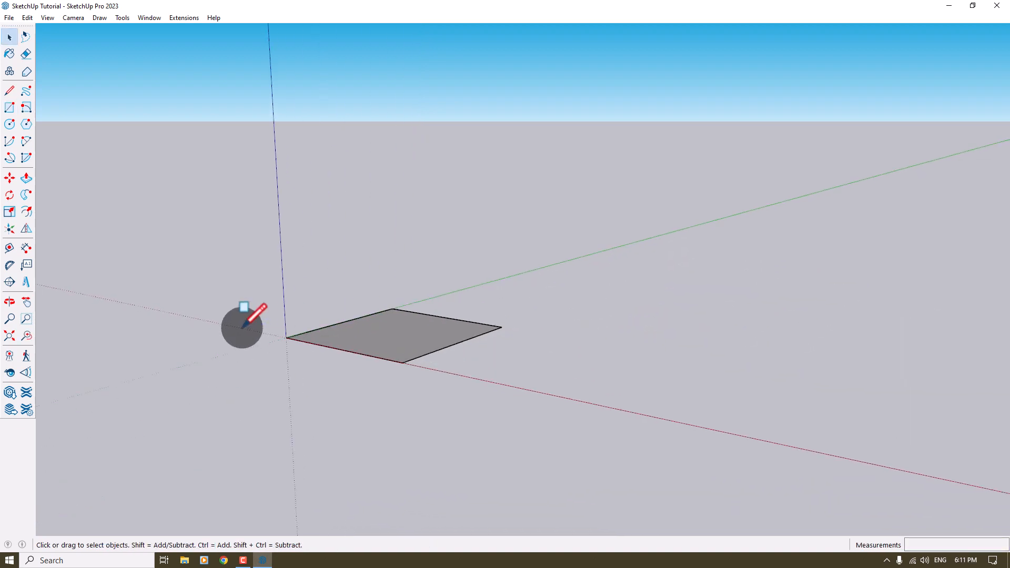
Step: Move the rectangle's edge opposite the red axis 3 m inward along the green axis
{"action": "scroll", "coordinate": [243, 330], "scroll_direction": "up", "scroll_amount": 2}
{"action": "middle_click_drag", "start_coordinate": [243, 330], "coordinate": [552, 350]}
{"action": "left_click", "coordinate": [610, 349]}
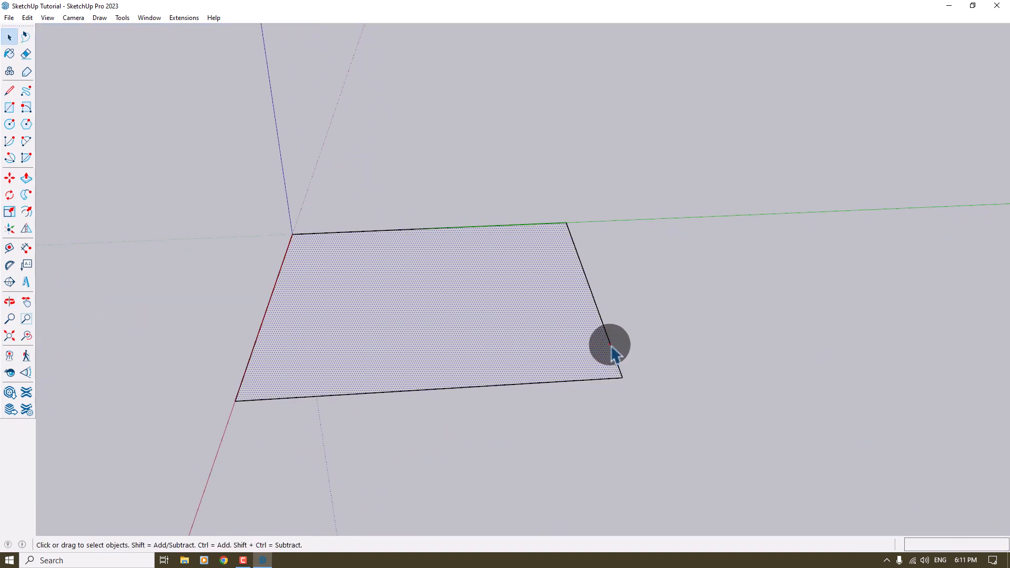
{"action": "left_click", "coordinate": [612, 344]}
{"action": "left_click", "coordinate": [10, 177]}
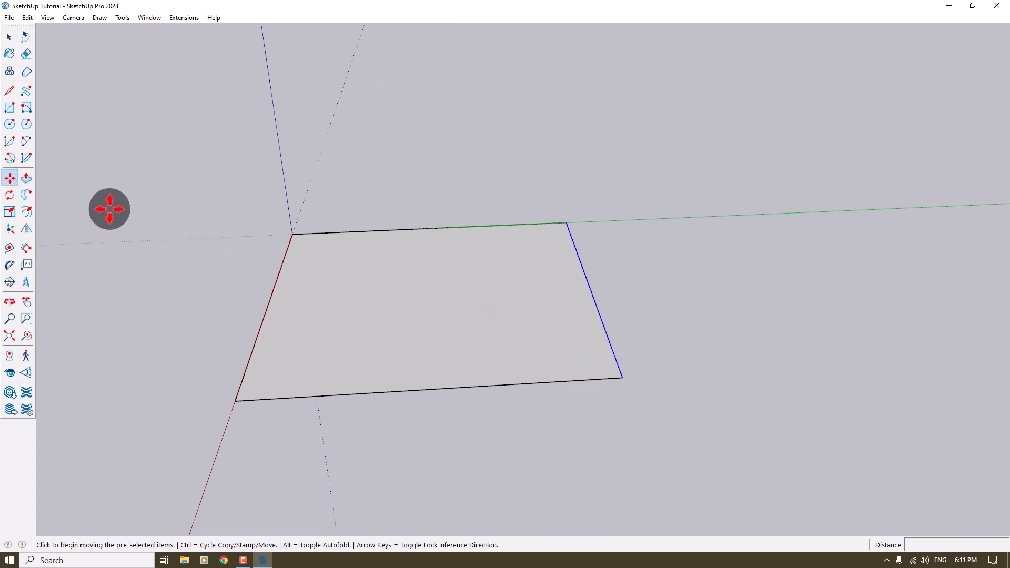
{"action": "left_click", "coordinate": [622, 376]}
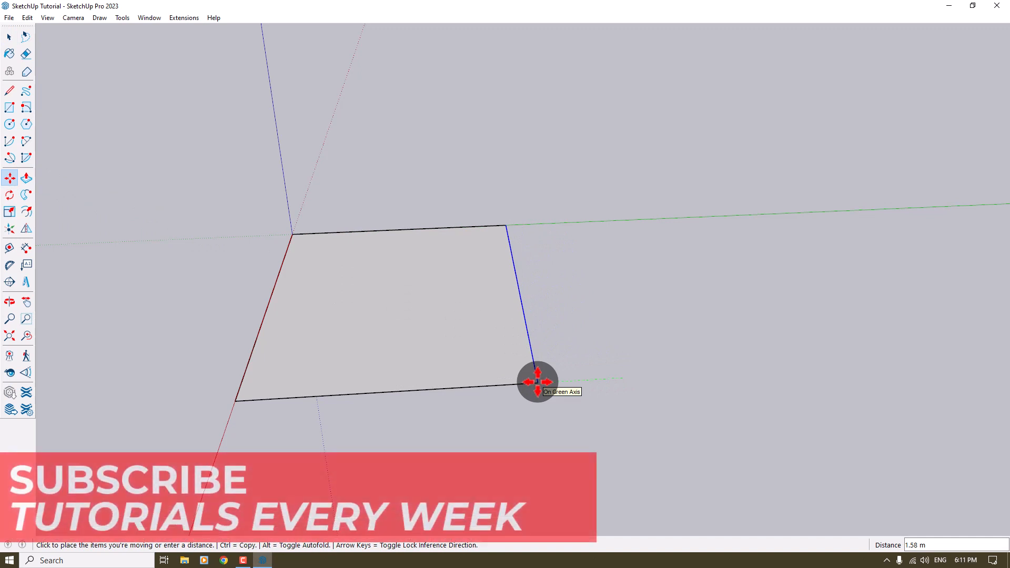
{"action": "type", "text": "3"}
{"action": "key", "text": "Return"}
{"action": "middle_click_drag", "start_coordinate": [538, 382], "coordinate": [665, 319]}
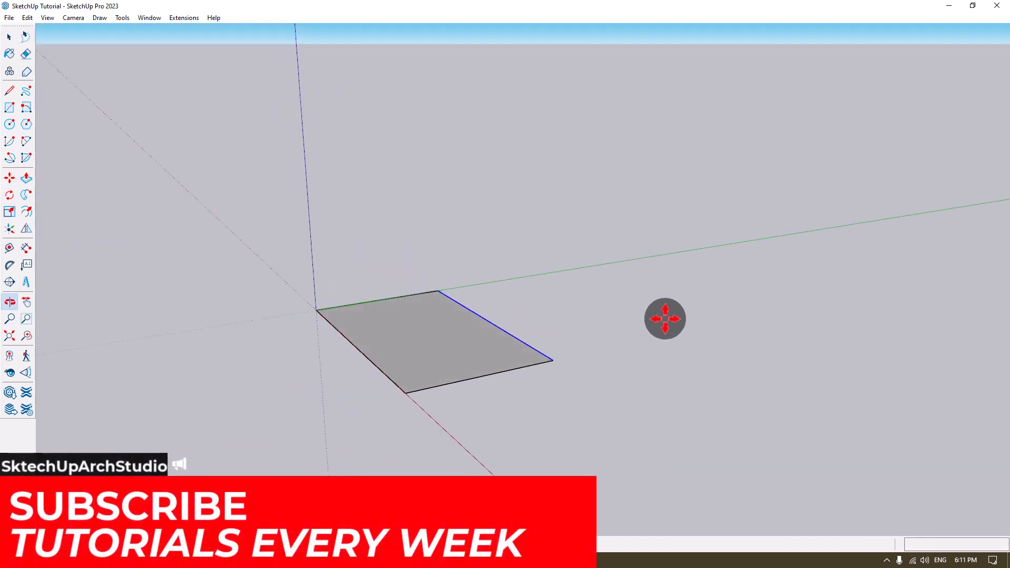
{"action": "key", "text": "space"}
{"action": "left_click", "coordinate": [703, 299]}
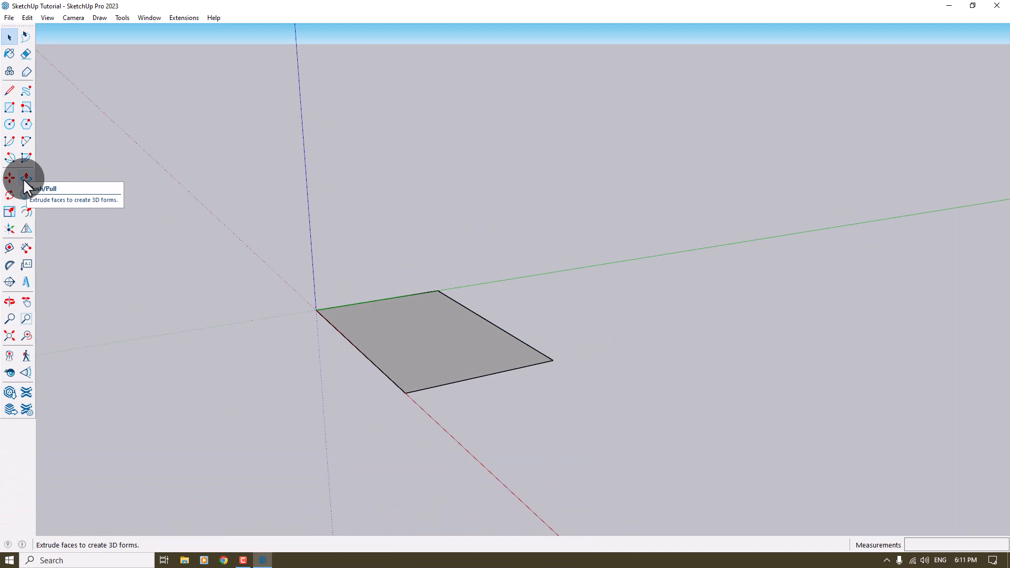
Step: Extrude the ground rectangle upward into a box with Push/Pull
{"action": "left_click", "coordinate": [24, 179]}
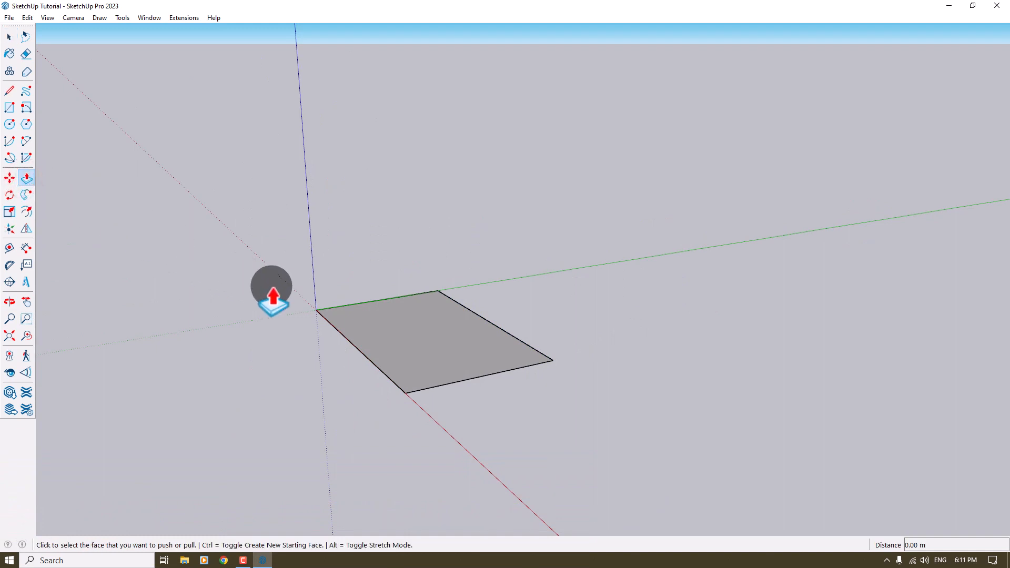
{"action": "left_click", "coordinate": [400, 337]}
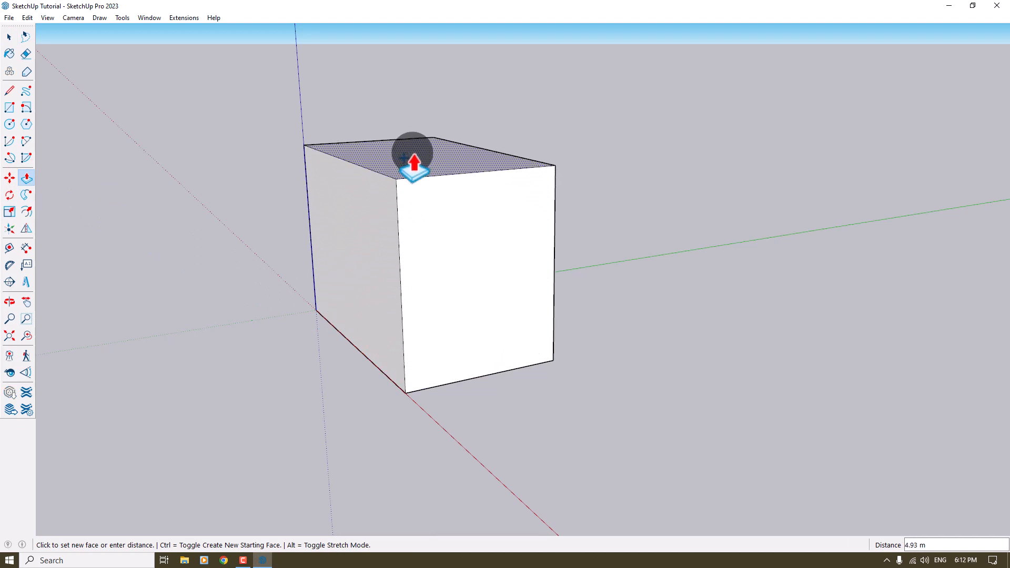
{"action": "left_click", "coordinate": [411, 156]}
{"action": "key", "text": "space"}
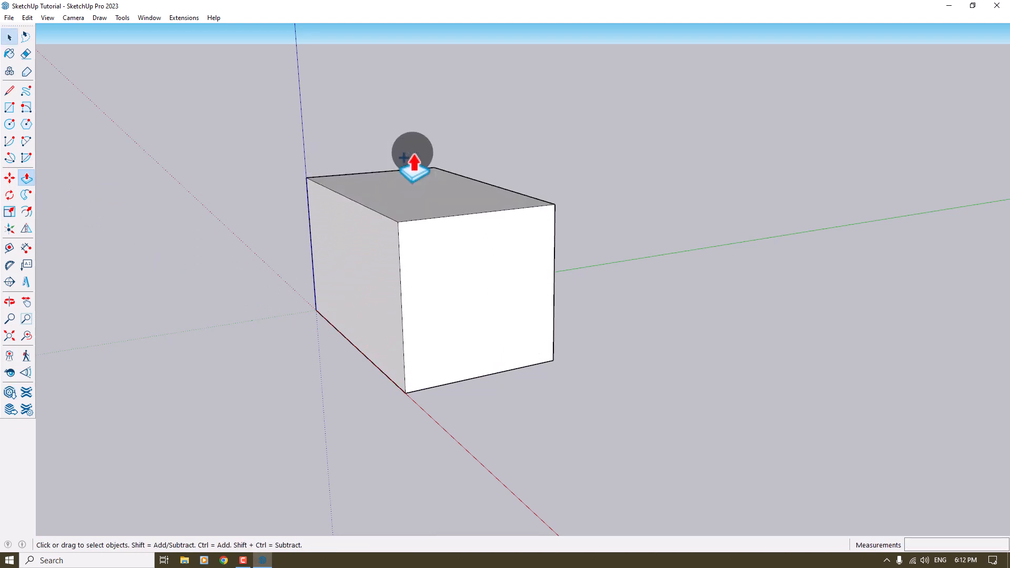
Step: Copy the top long edge above the red axis 2 m across the box's top face to its middle
{"action": "scroll", "coordinate": [379, 214], "scroll_direction": "up", "scroll_amount": 3}
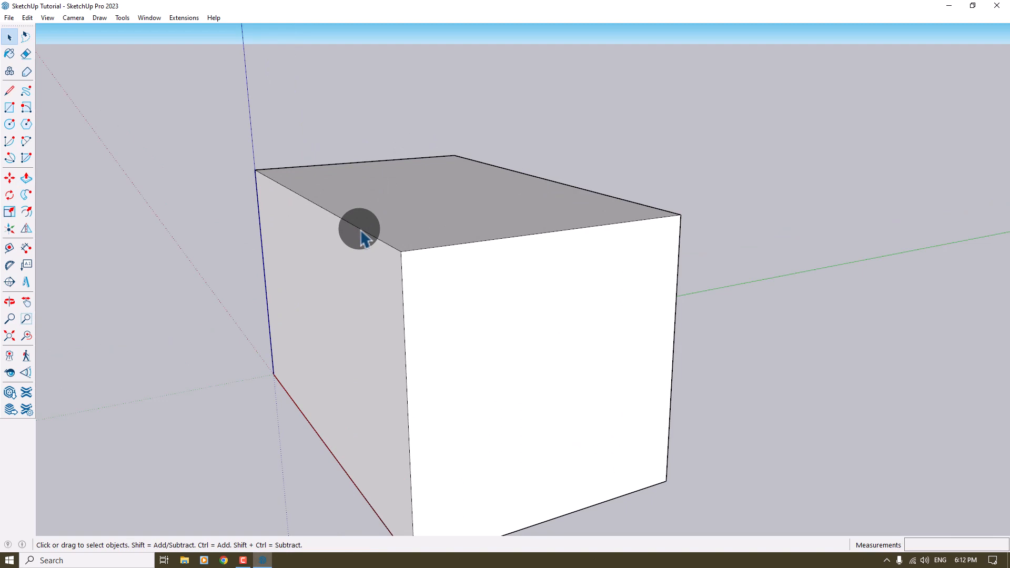
{"action": "left_click", "coordinate": [361, 230]}
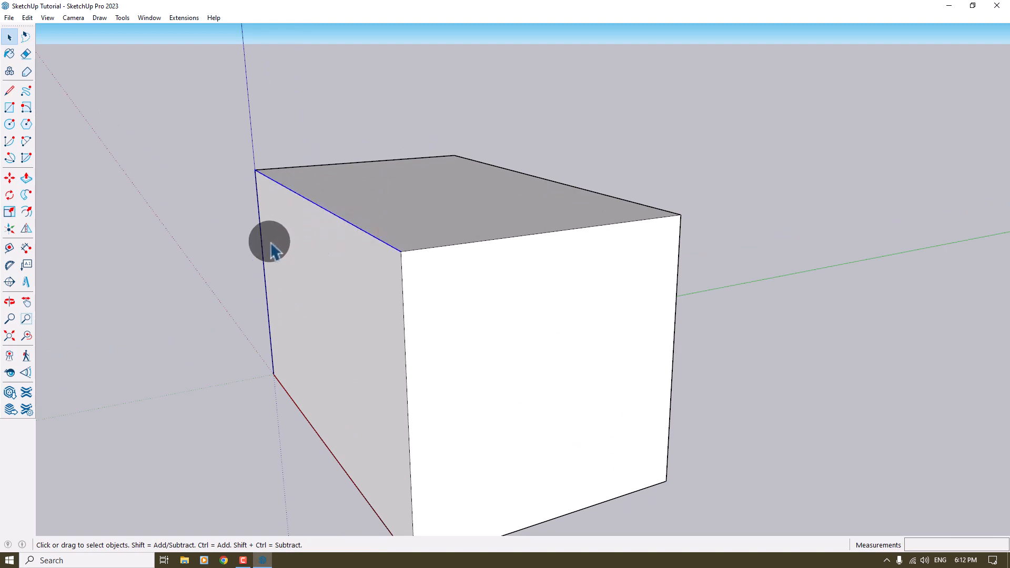
{"action": "left_click", "coordinate": [9, 178]}
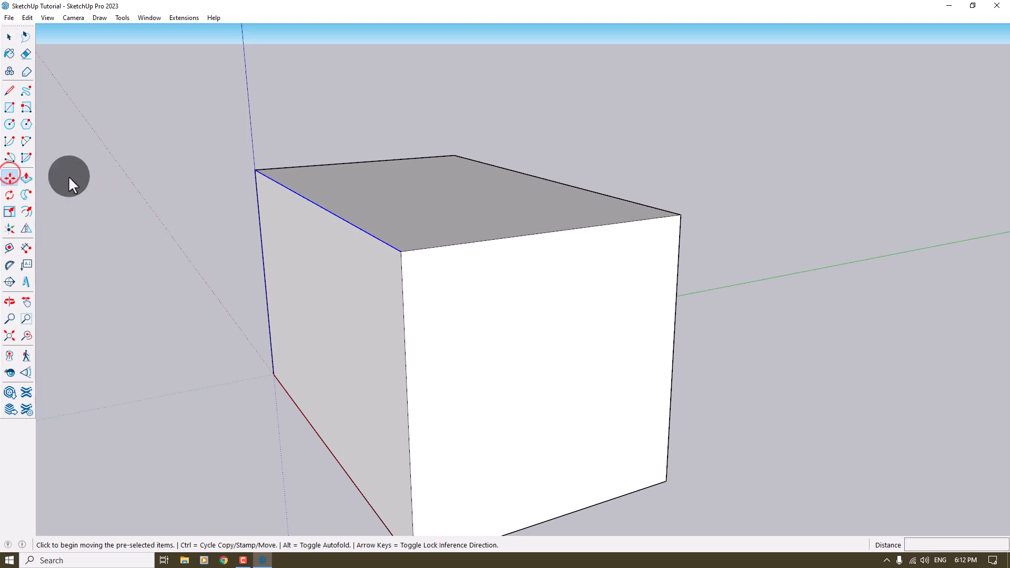
{"action": "key", "text": "ctrl"}
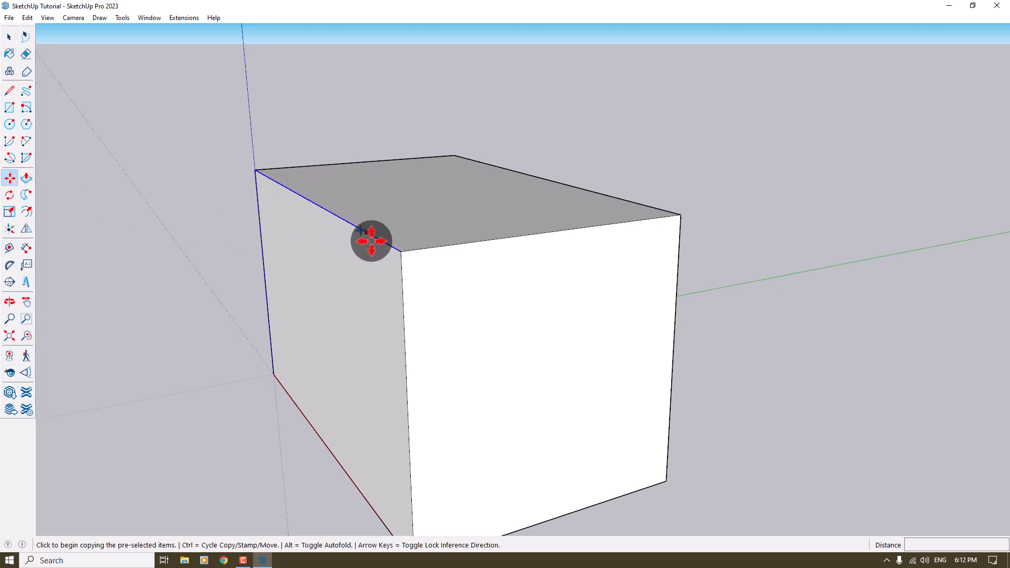
{"action": "left_click", "coordinate": [401, 251]}
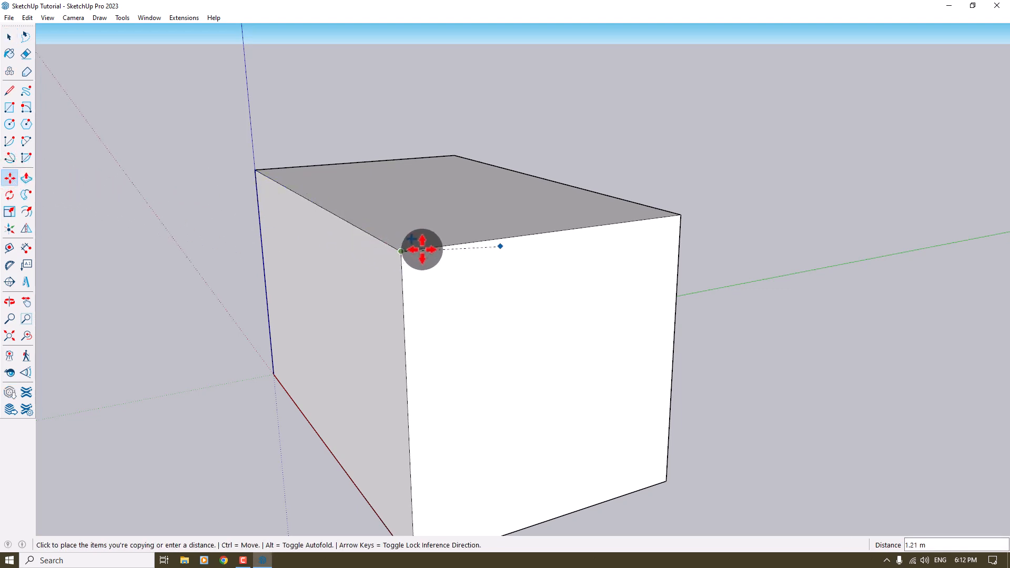
{"action": "left_click", "coordinate": [554, 231]}
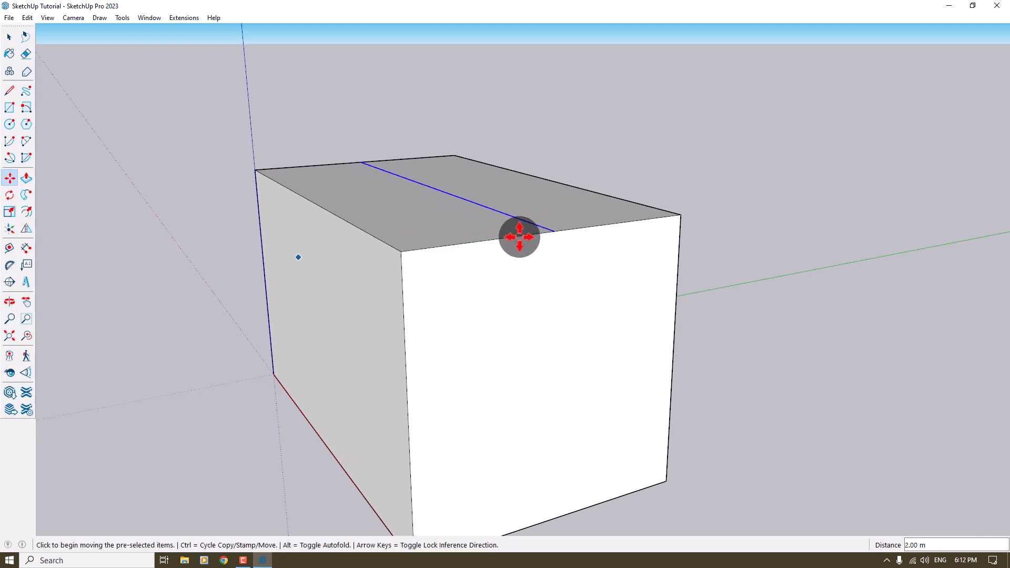
Step: Raise the middle edge of the top face 2 m vertically to form a gable roof ridge
{"action": "scroll", "coordinate": [490, 237], "scroll_direction": "down", "scroll_amount": 2}
{"action": "left_click", "coordinate": [461, 242]}
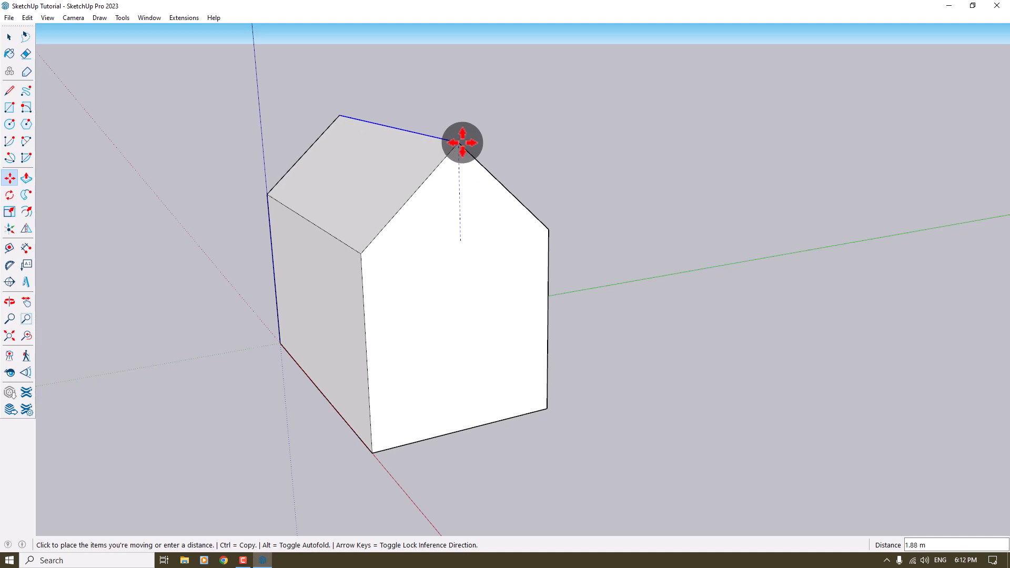
{"action": "type", "text": "2"}
{"action": "key", "text": "Return"}
{"action": "scroll", "coordinate": [477, 152], "scroll_direction": "down", "scroll_amount": 3}
{"action": "key", "text": "space"}
Step: Offset the outline of the house's front gable face 0.2 m inward
{"action": "middle_click_drag", "start_coordinate": [532, 200], "coordinate": [465, 275]}
{"action": "scroll", "coordinate": [466, 277], "scroll_direction": "up", "scroll_amount": 3}
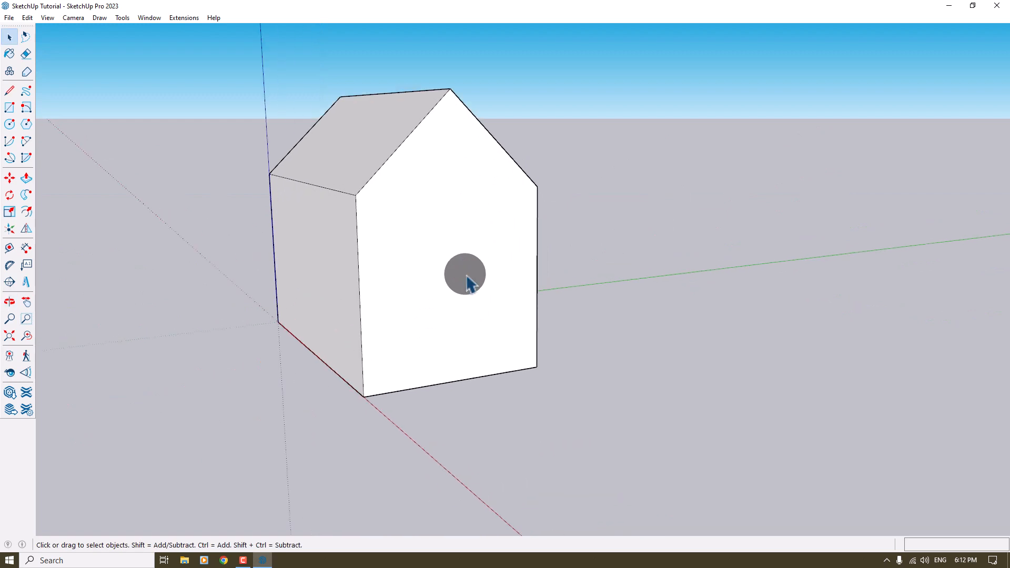
{"action": "left_click", "coordinate": [467, 277]}
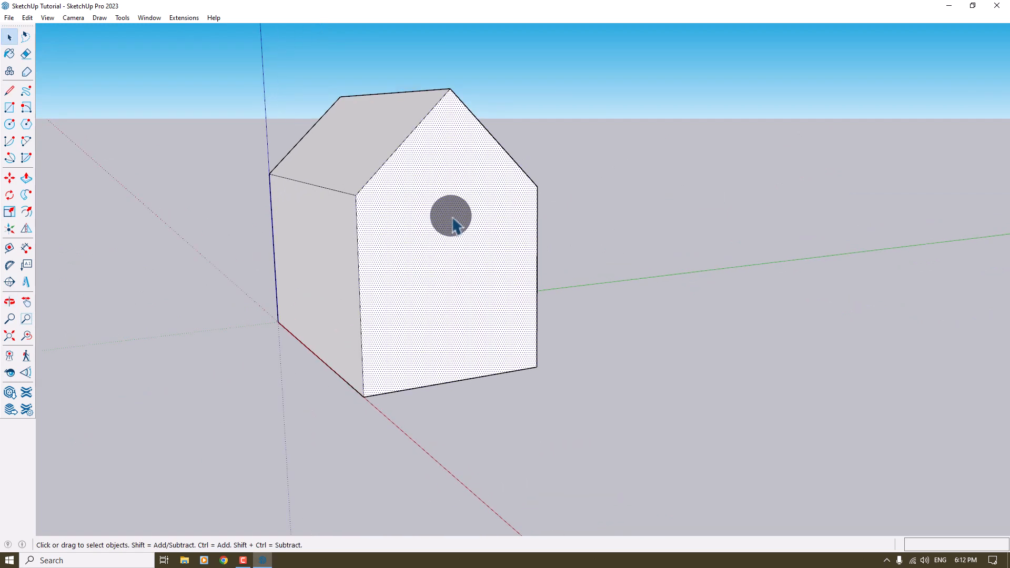
{"action": "left_click", "coordinate": [27, 212]}
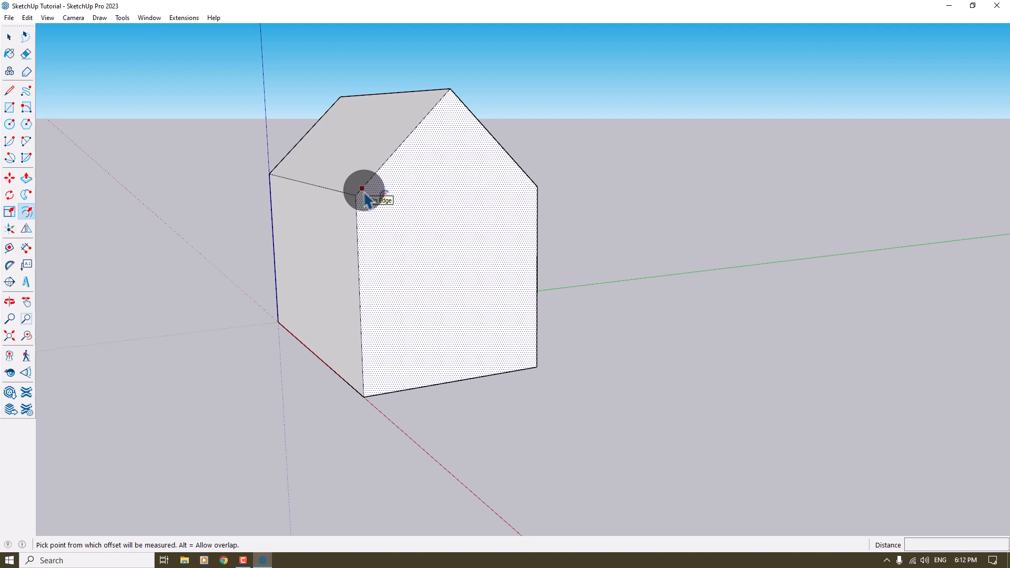
{"action": "left_click", "coordinate": [365, 193]}
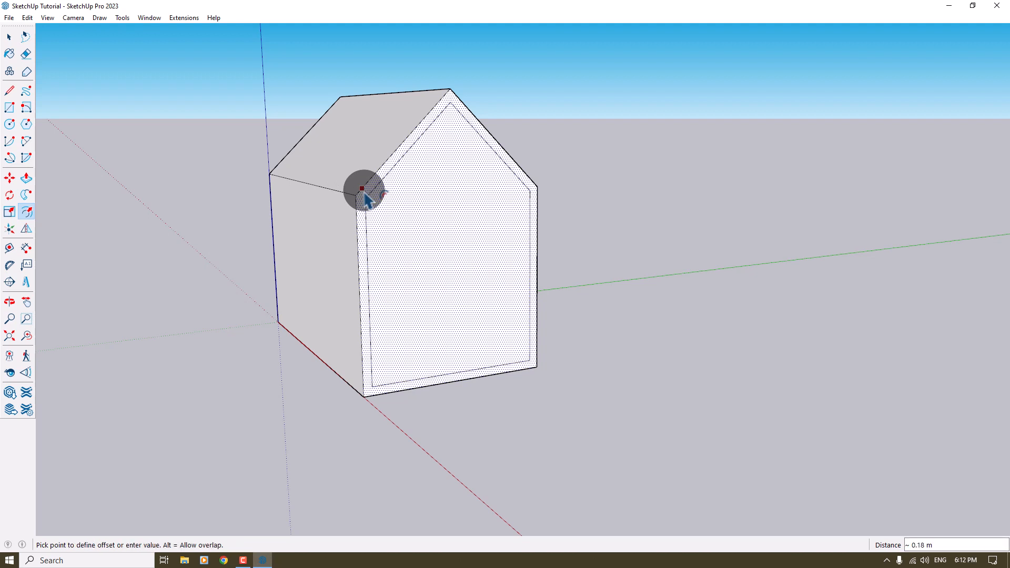
{"action": "type", "text": "0.2"}
{"action": "key", "text": "Return"}
{"action": "key", "text": "space"}
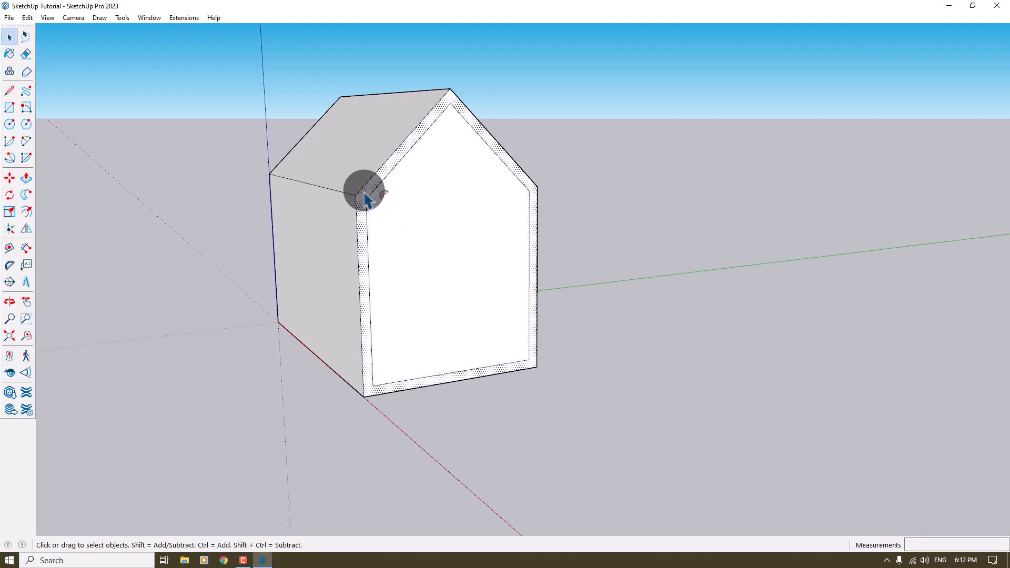
{"action": "left_click", "coordinate": [553, 257]}
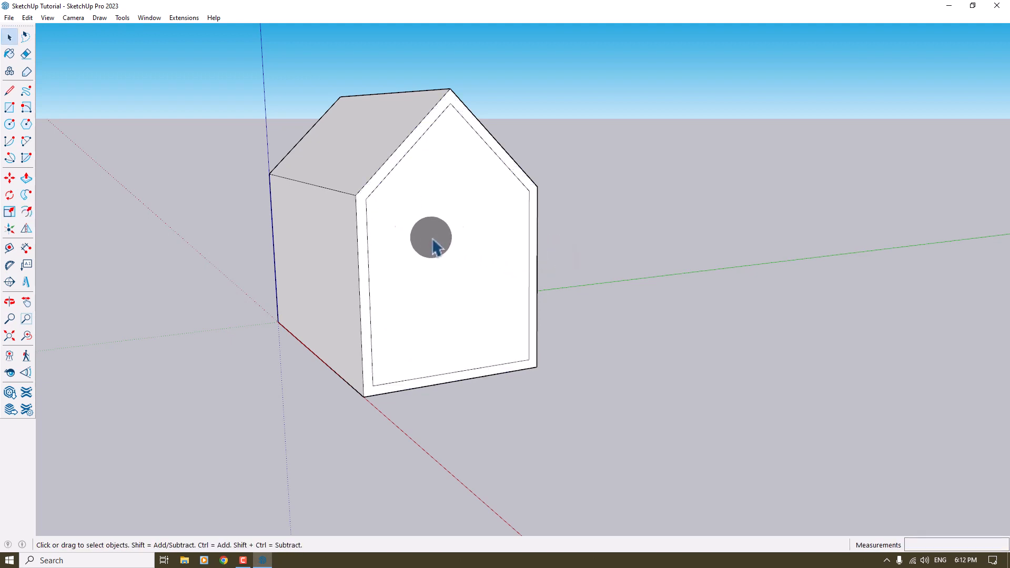
Step: Push the inner front gable face through to the back of the house to form an open, hollow shell
{"action": "left_click", "coordinate": [21, 177]}
{"action": "left_click", "coordinate": [491, 239]}
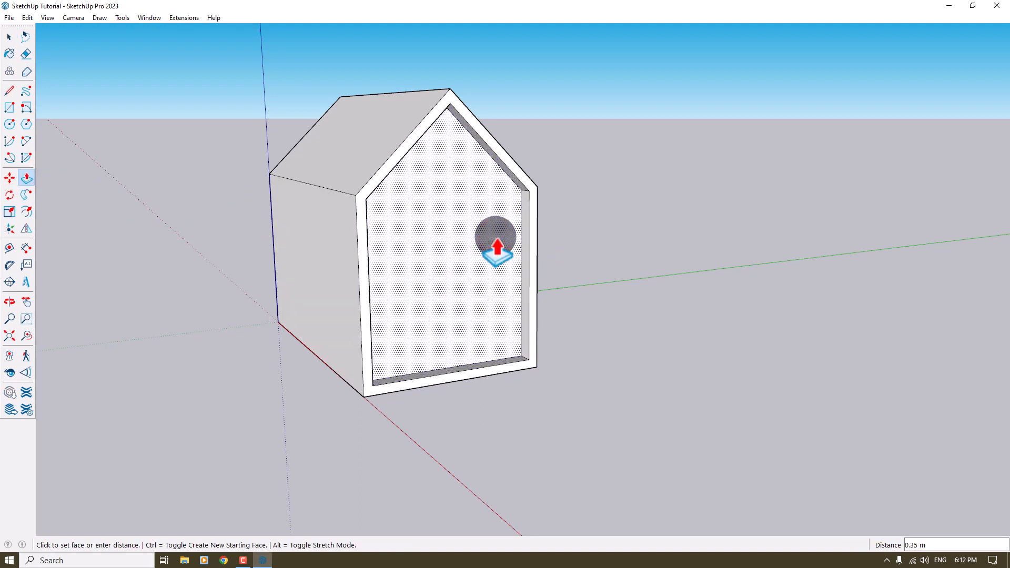
{"action": "left_click", "coordinate": [376, 223]}
{"action": "scroll", "coordinate": [374, 226], "scroll_direction": "down", "scroll_amount": 3}
{"action": "middle_click_drag", "start_coordinate": [375, 225], "coordinate": [377, 229]}
{"action": "scroll", "coordinate": [377, 230], "scroll_direction": "up", "scroll_amount": 4}
{"action": "key", "text": "space"}
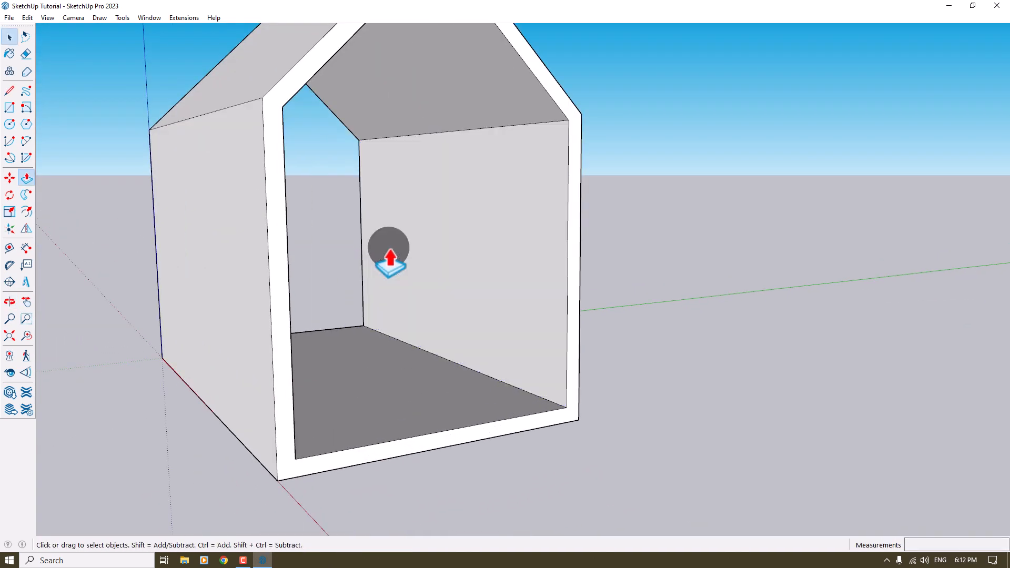
Step: Select all connected geometry of the hollow house shell and make it a group
{"action": "scroll", "coordinate": [409, 278], "scroll_direction": "down", "scroll_amount": 3}
{"action": "middle_click_drag", "start_coordinate": [410, 280], "coordinate": [426, 300]}
{"action": "scroll", "coordinate": [427, 306], "scroll_direction": "up", "scroll_amount": 3}
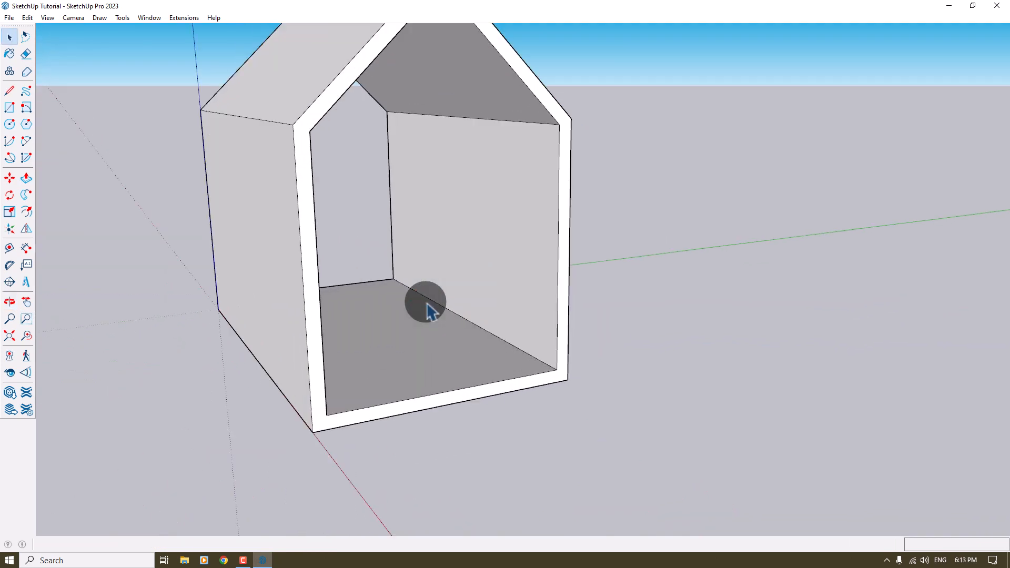
{"action": "triple_click", "coordinate": [427, 303]}
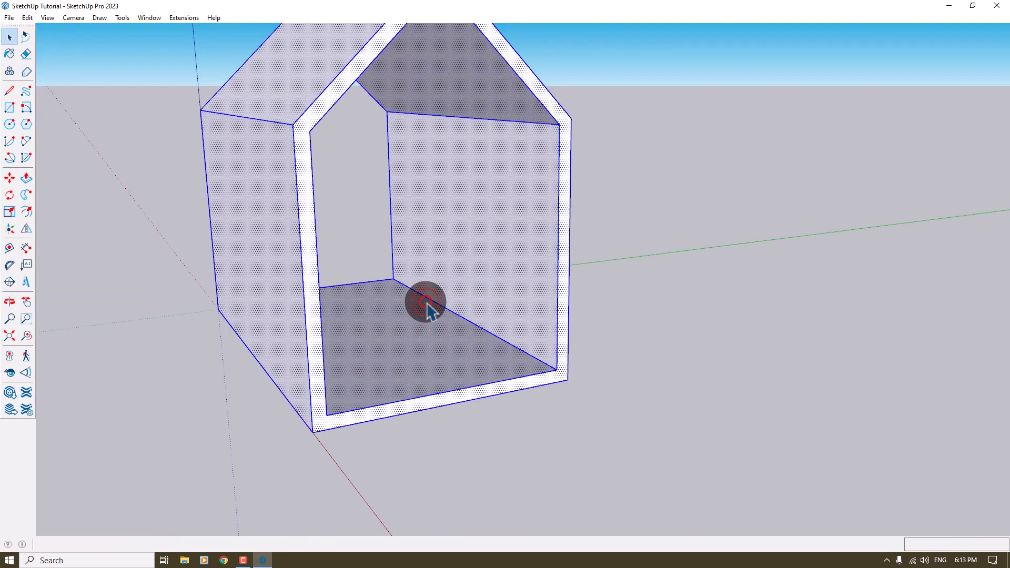
{"action": "right_click", "coordinate": [425, 302]}
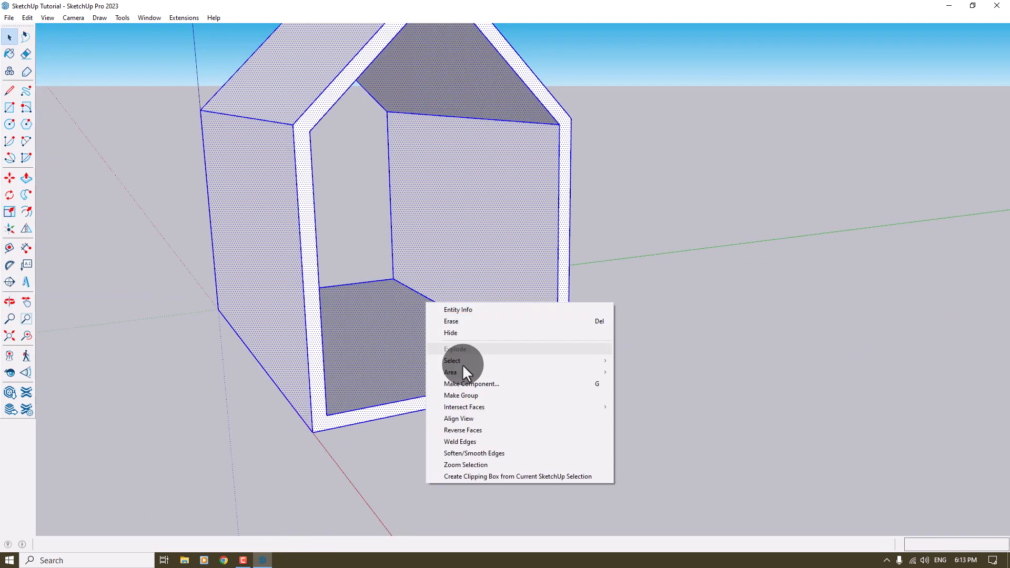
{"action": "left_click", "coordinate": [482, 397]}
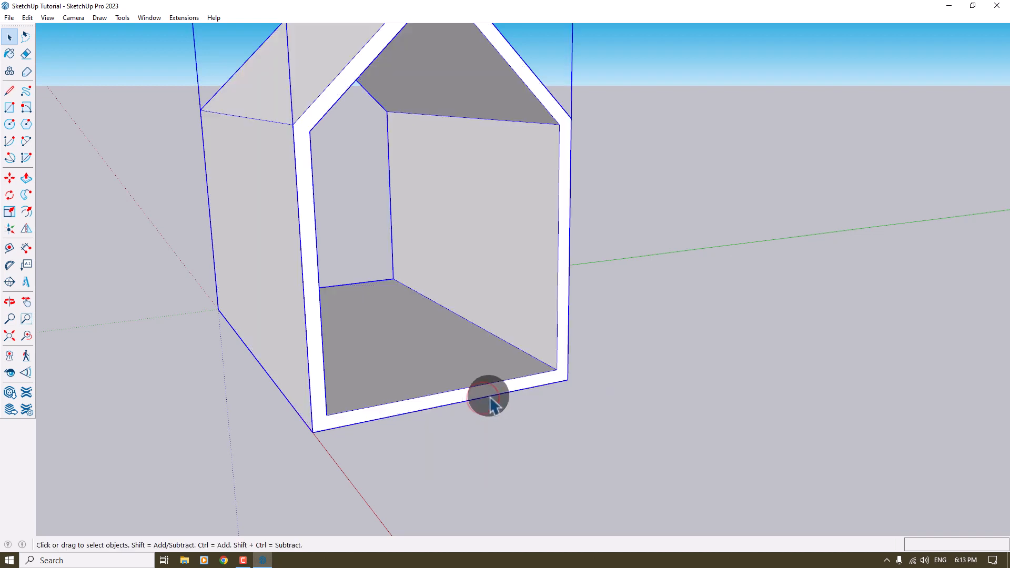
{"action": "scroll", "coordinate": [486, 398], "scroll_direction": "down", "scroll_amount": 4}
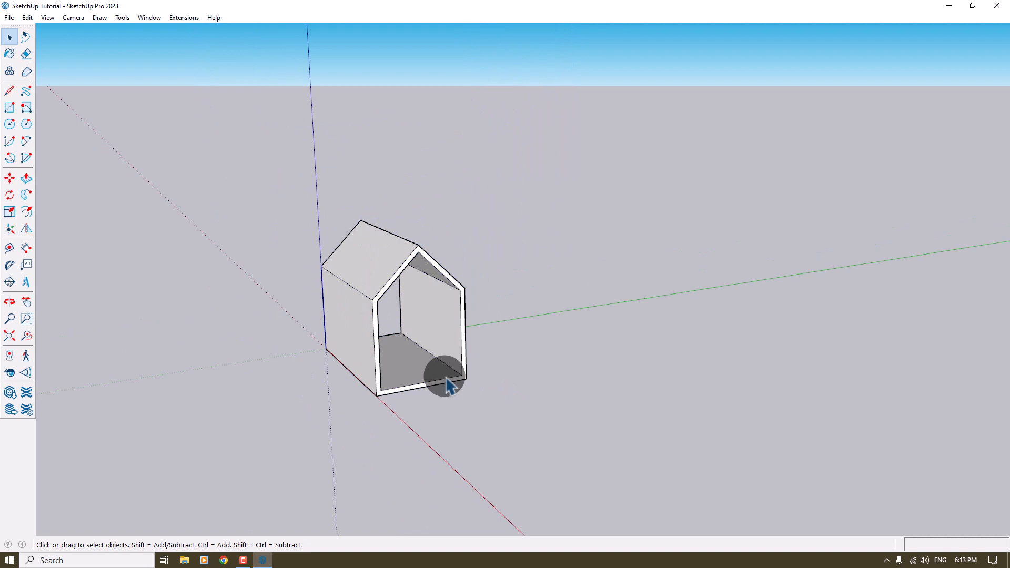
{"action": "scroll", "coordinate": [445, 377], "scroll_direction": "up", "scroll_amount": 3}
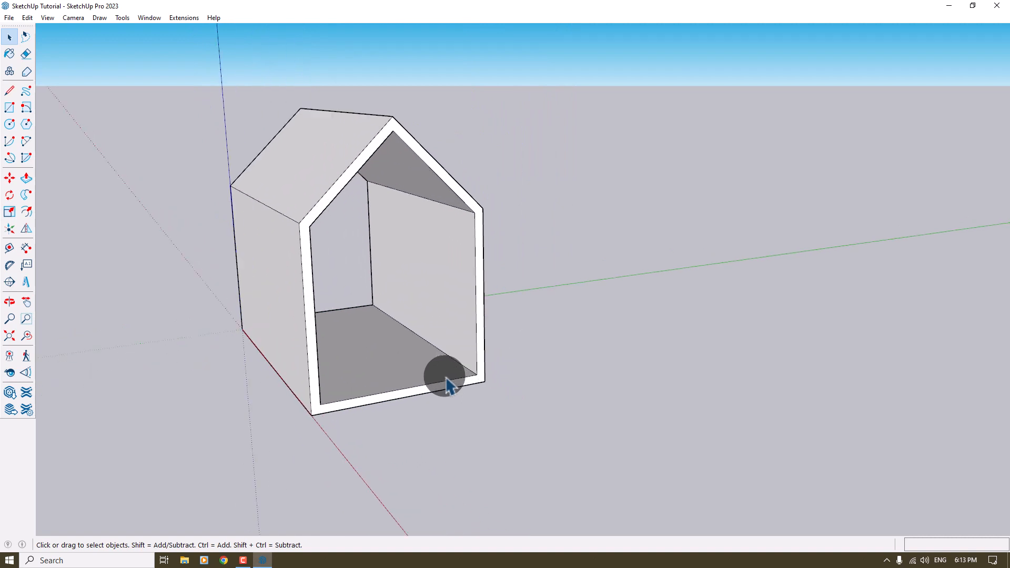
Step: Create a component from all connected geometry of the hollow house shell, keeping the default settings
{"action": "triple_click", "coordinate": [445, 377]}
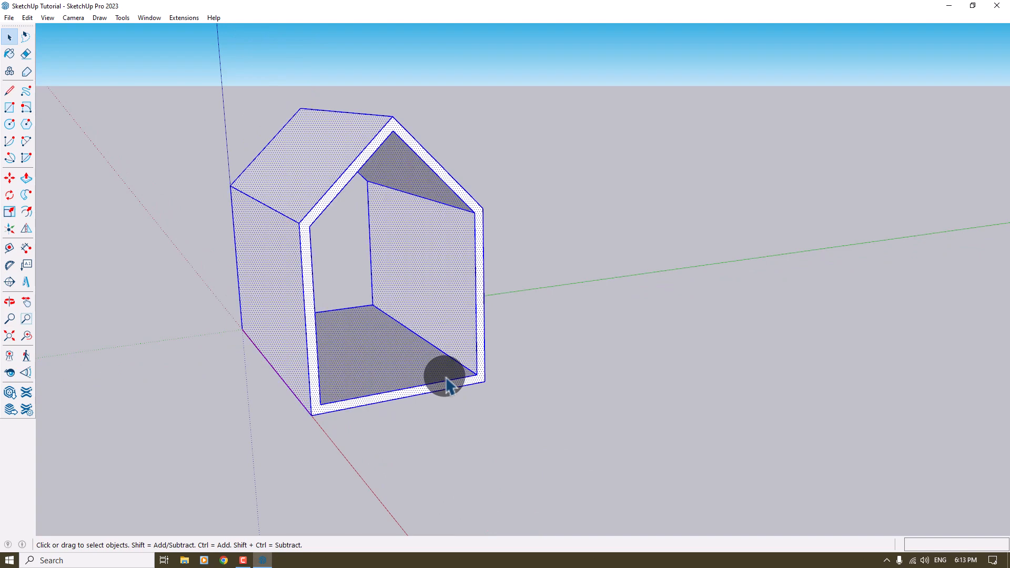
{"action": "right_click", "coordinate": [427, 278]}
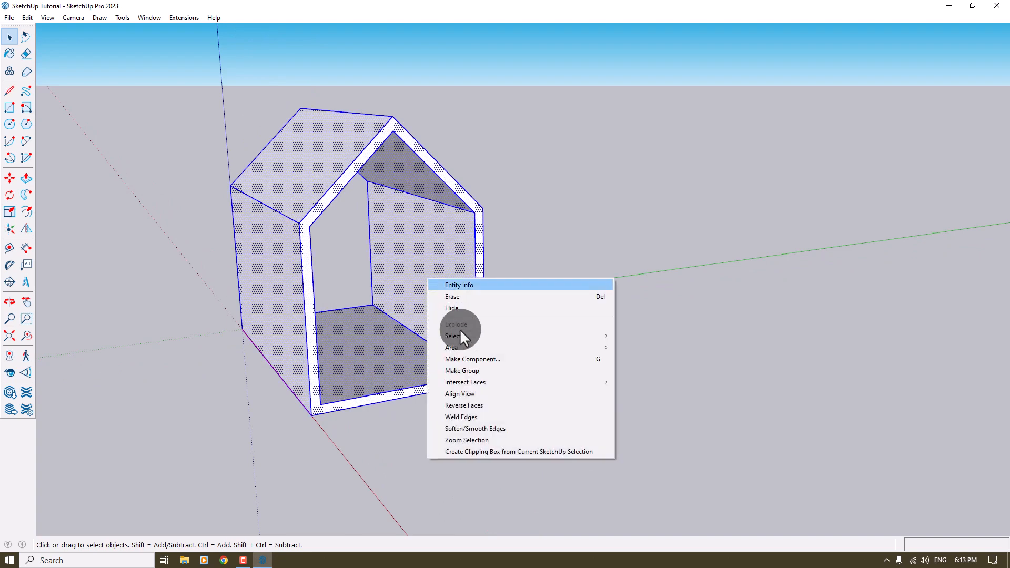
{"action": "left_click", "coordinate": [478, 358]}
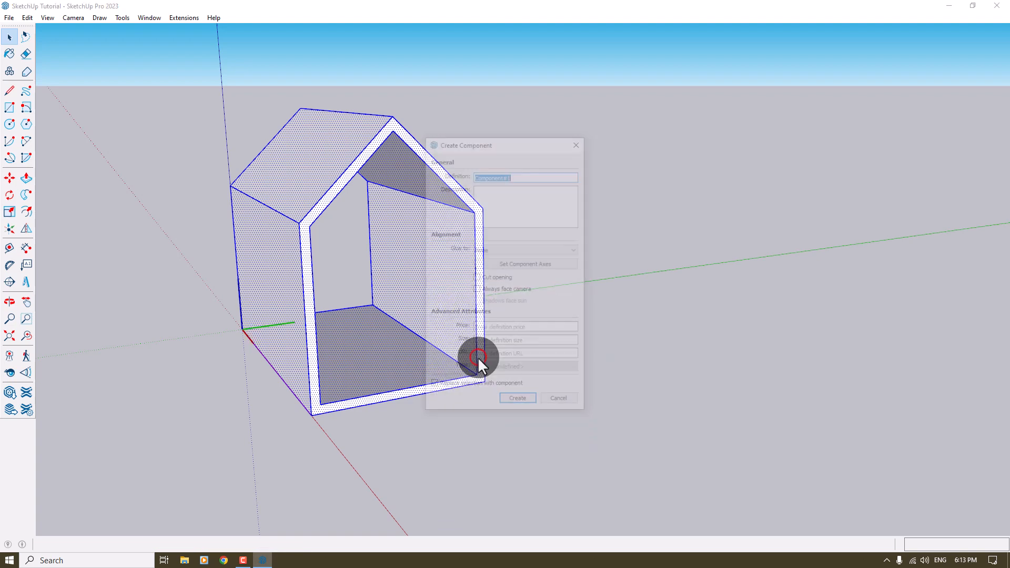
{"action": "left_click", "coordinate": [504, 403]}
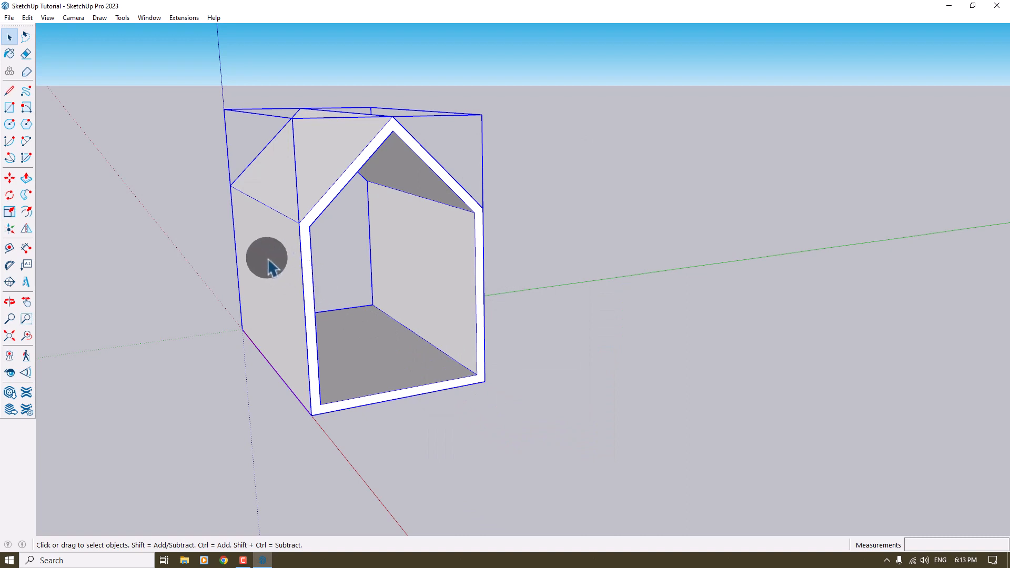
Step: Copy the house component 6.6 m along the green axis from its front base corner
{"action": "left_click", "coordinate": [15, 178]}
{"action": "left_click", "coordinate": [295, 403]}
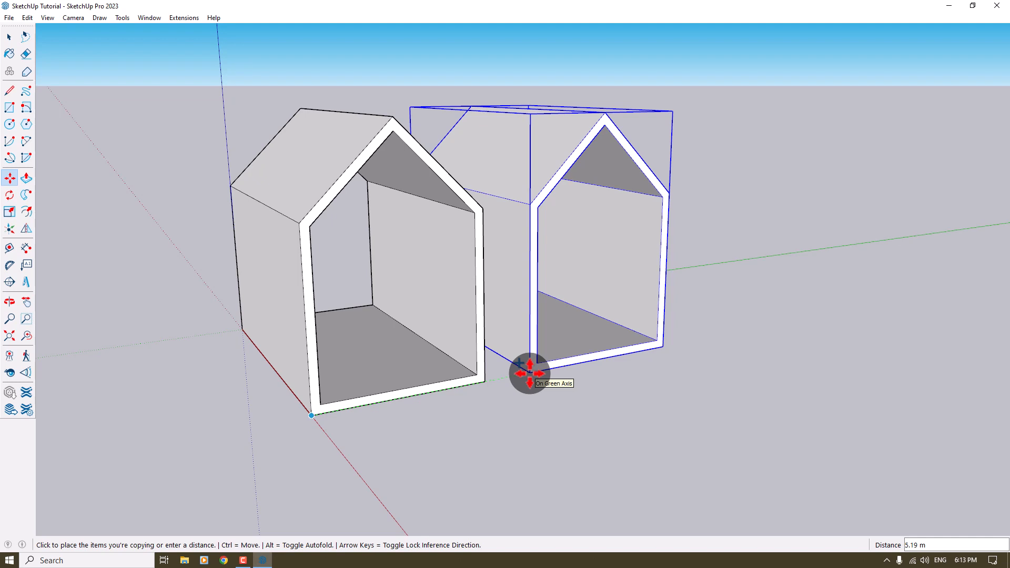
{"action": "type", "text": "6.6"}
{"action": "key", "text": "Return"}
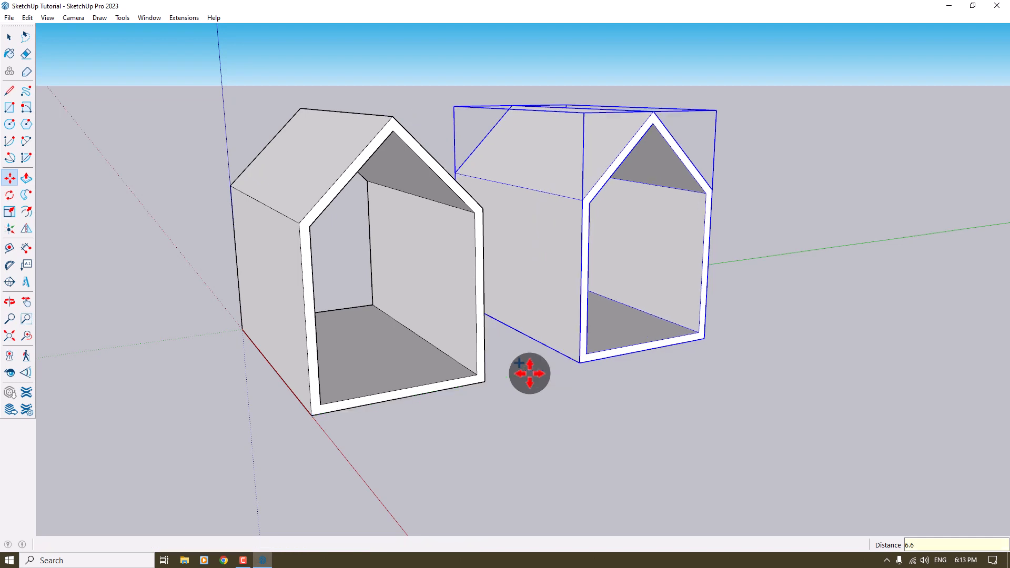
{"action": "key", "text": "space"}
{"action": "left_click", "coordinate": [530, 375]}
Step: Open the original house component for editing, group all of its geometry inside it, and close the component
{"action": "middle_click_drag", "start_coordinate": [530, 374], "coordinate": [559, 363]}
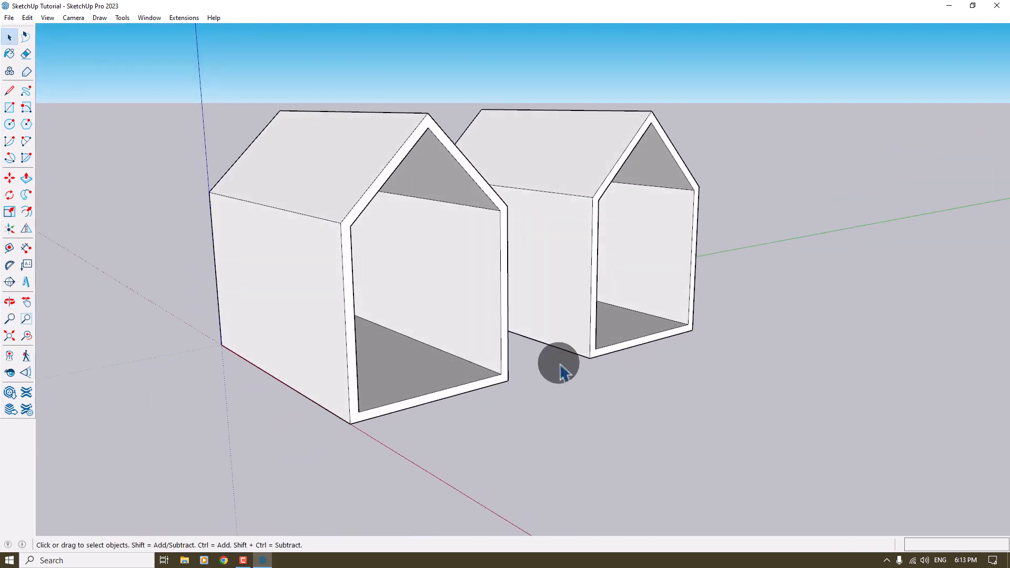
{"action": "double_click", "coordinate": [456, 279]}
{"action": "scroll", "coordinate": [456, 282], "scroll_direction": "up", "scroll_amount": 3}
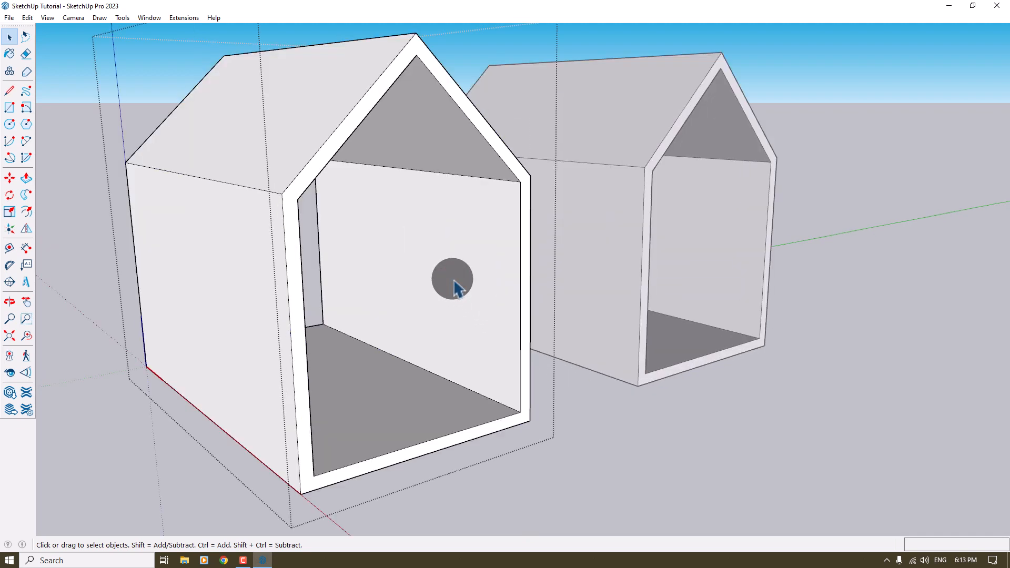
{"action": "scroll", "coordinate": [455, 284], "scroll_direction": "down", "scroll_amount": 2}
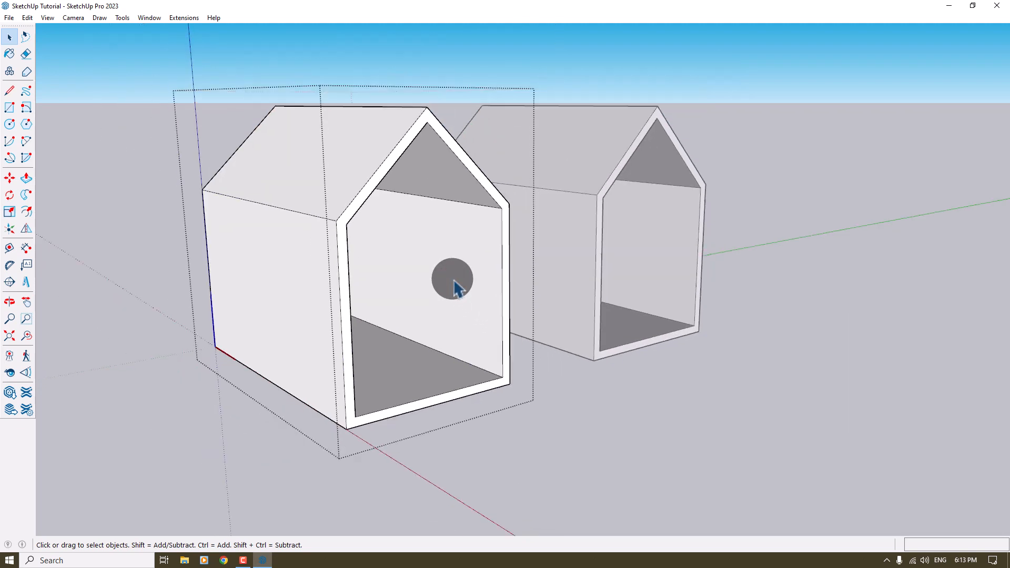
{"action": "key", "text": "ctrl+a"}
{"action": "right_click", "coordinate": [454, 279]}
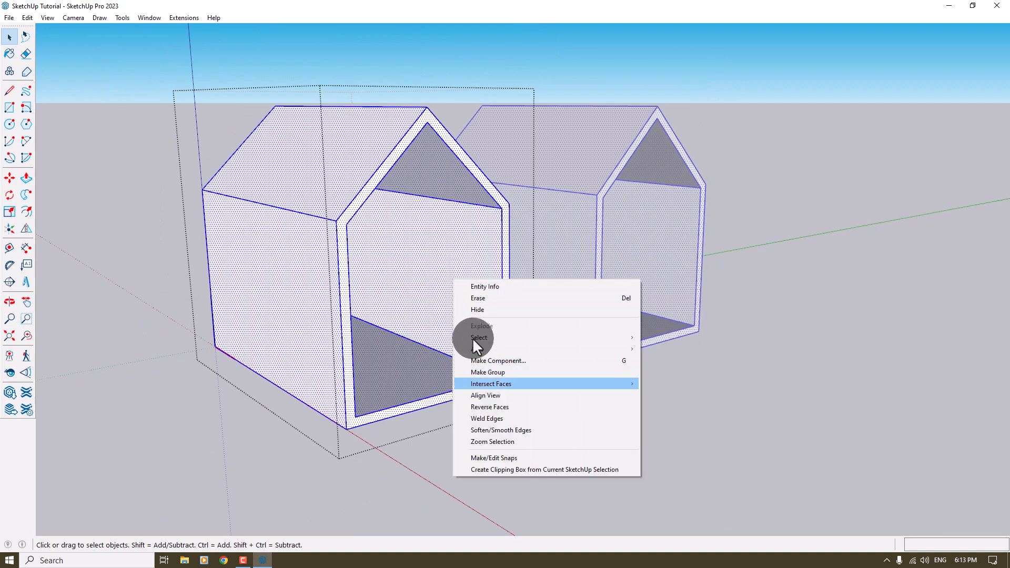
{"action": "left_click", "coordinate": [485, 373]}
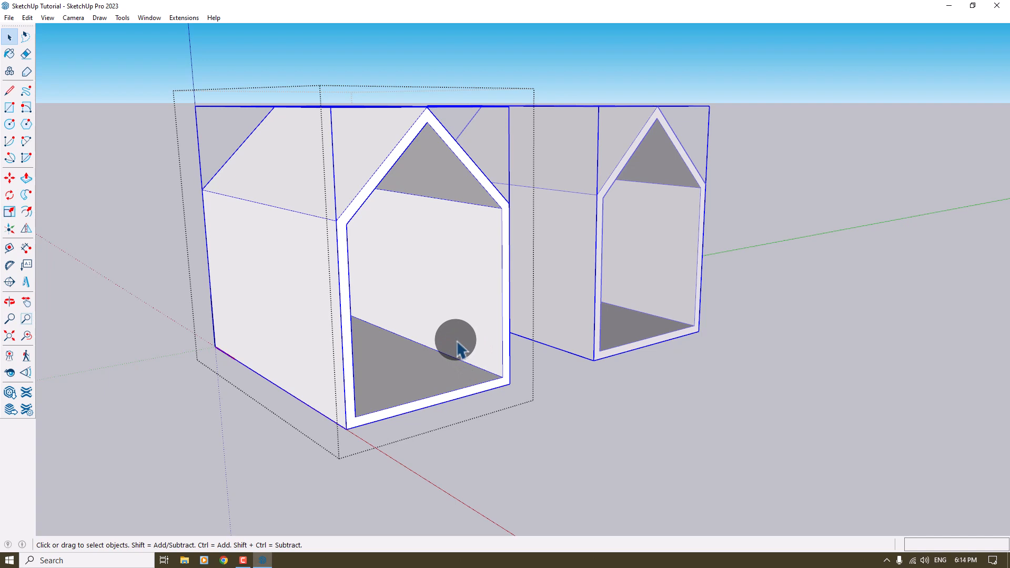
{"action": "left_click", "coordinate": [571, 415]}
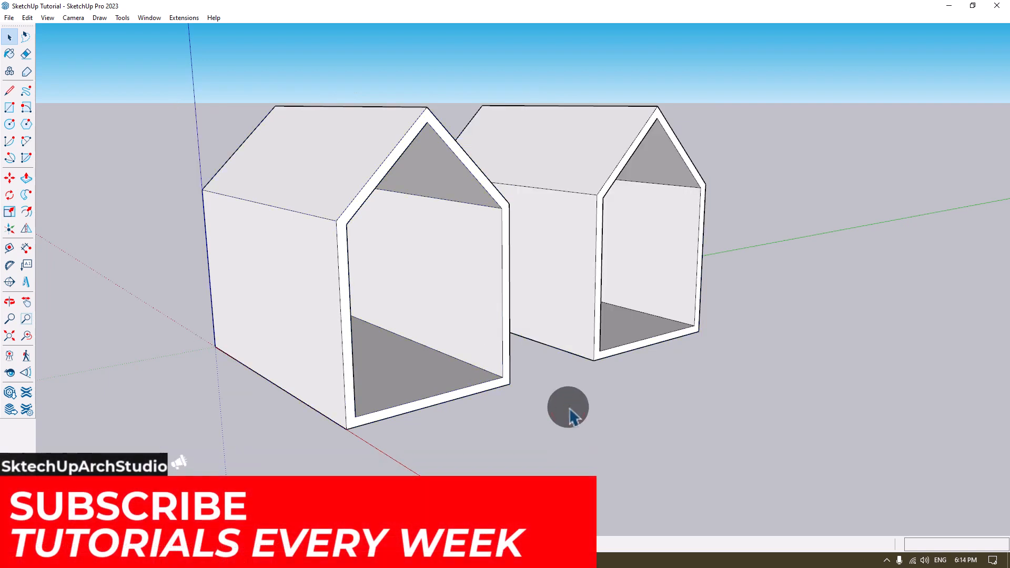
Step: Trace the inner outline of the original house's rear opening with the Line tool to close it with a face
{"action": "scroll", "coordinate": [570, 408], "scroll_direction": "down", "scroll_amount": 2}
{"action": "middle_click_drag", "start_coordinate": [570, 409], "coordinate": [538, 378]}
{"action": "scroll", "coordinate": [471, 323], "scroll_direction": "up", "scroll_amount": 5}
{"action": "scroll", "coordinate": [416, 295], "scroll_direction": "down", "scroll_amount": 2}
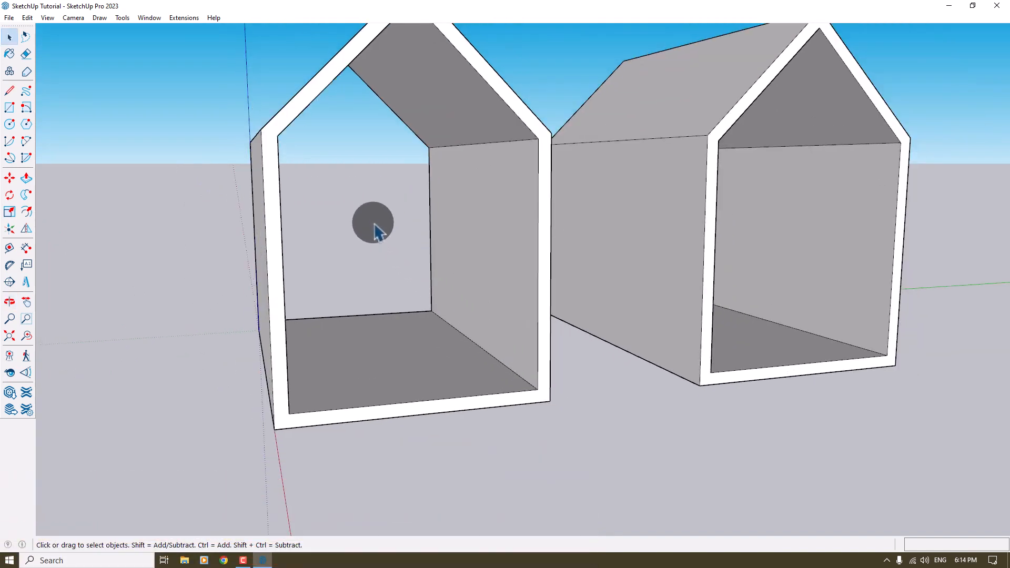
{"action": "scroll", "coordinate": [373, 223], "scroll_direction": "down", "scroll_amount": 3}
{"action": "middle_click_drag", "start_coordinate": [372, 221], "coordinate": [61, 112]}
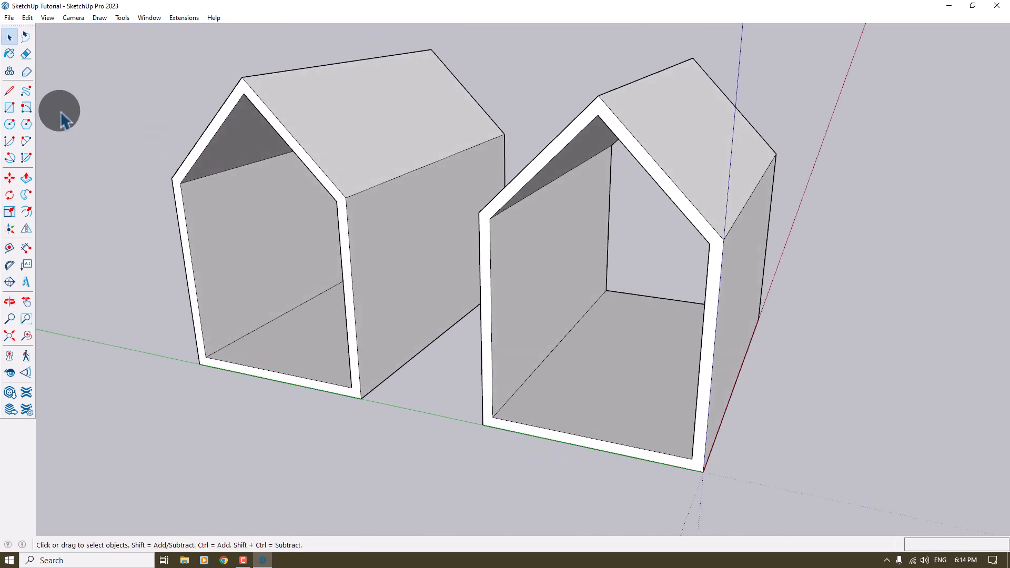
{"action": "left_click", "coordinate": [9, 90]}
{"action": "left_click", "coordinate": [490, 218]}
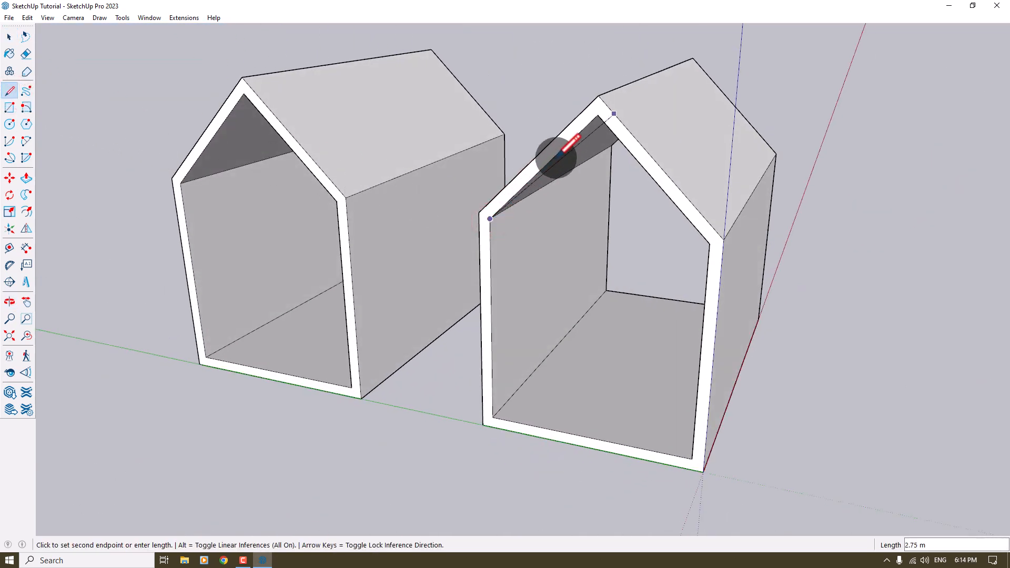
{"action": "left_click", "coordinate": [599, 115]}
{"action": "left_click", "coordinate": [710, 243]}
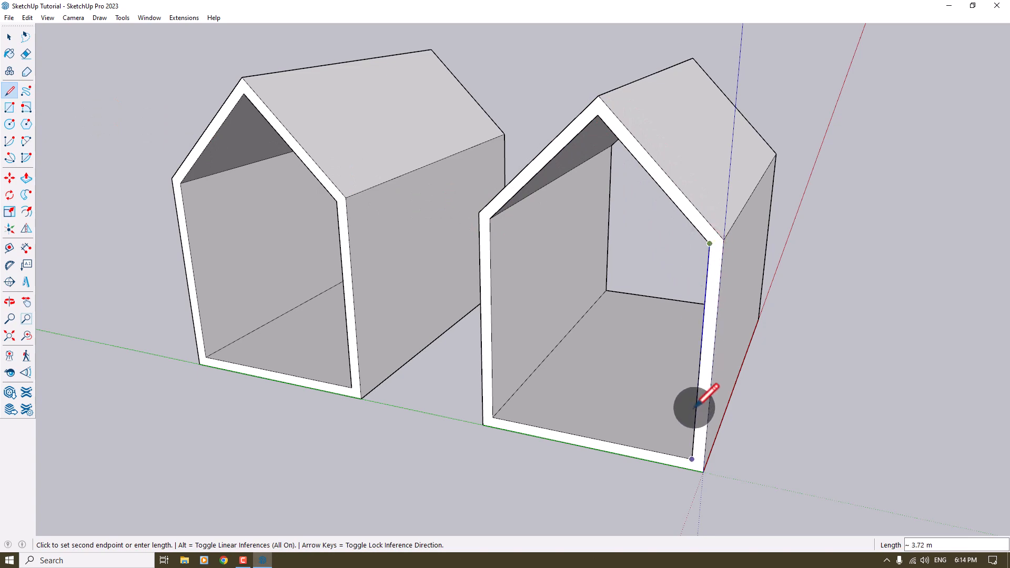
{"action": "left_click", "coordinate": [692, 460]}
{"action": "left_click", "coordinate": [493, 419]}
{"action": "left_click", "coordinate": [489, 218]}
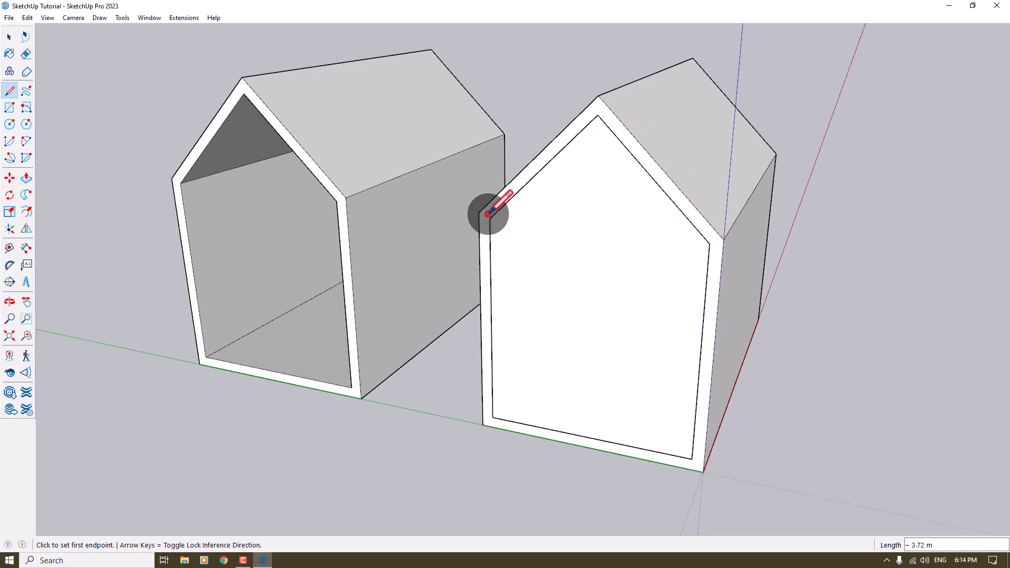
Step: Extrude the face in the original house's rear opening into a thin wall panel with Push/Pull
{"action": "left_click", "coordinate": [26, 178]}
{"action": "mouse_move", "coordinate": [79, 221]}
{"action": "middle_mouse_down"}
{"action": "mouse_move", "coordinate": [251, 228]}
{"action": "mouse_move", "coordinate": [487, 287]}
{"action": "mouse_move", "coordinate": [514, 298]}
{"action": "mouse_move", "coordinate": [616, 396]}
{"action": "mouse_move", "coordinate": [526, 316]}
{"action": "middle_mouse_up"}
{"action": "left_click", "coordinate": [488, 287]}
{"action": "left_click", "coordinate": [626, 392]}
{"action": "key", "text": "space"}
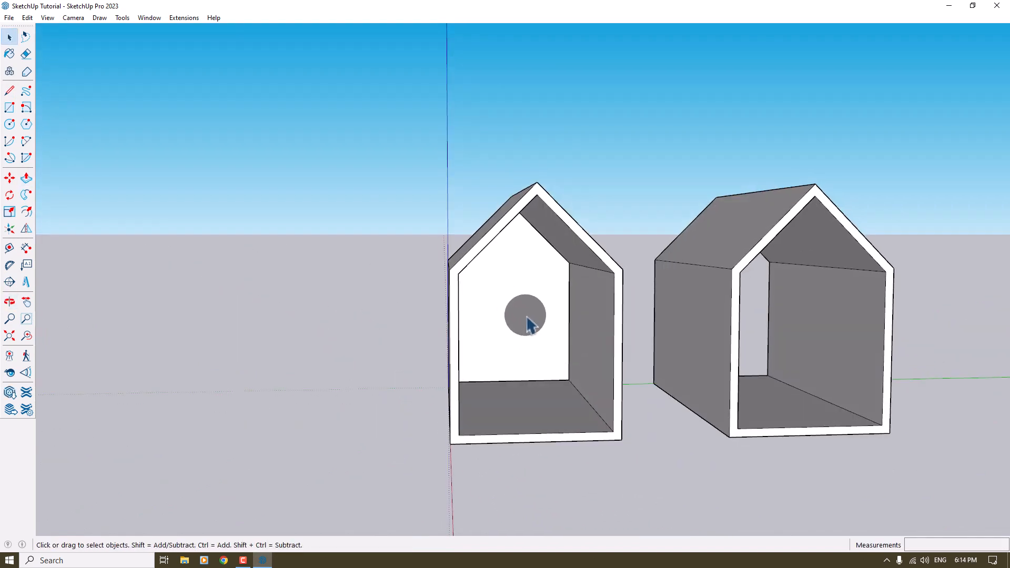
Step: Group the rear wall panel's geometry into a single object
{"action": "left_click", "coordinate": [519, 311]}
{"action": "right_click", "coordinate": [518, 314]}
{"action": "left_click", "coordinate": [557, 398]}
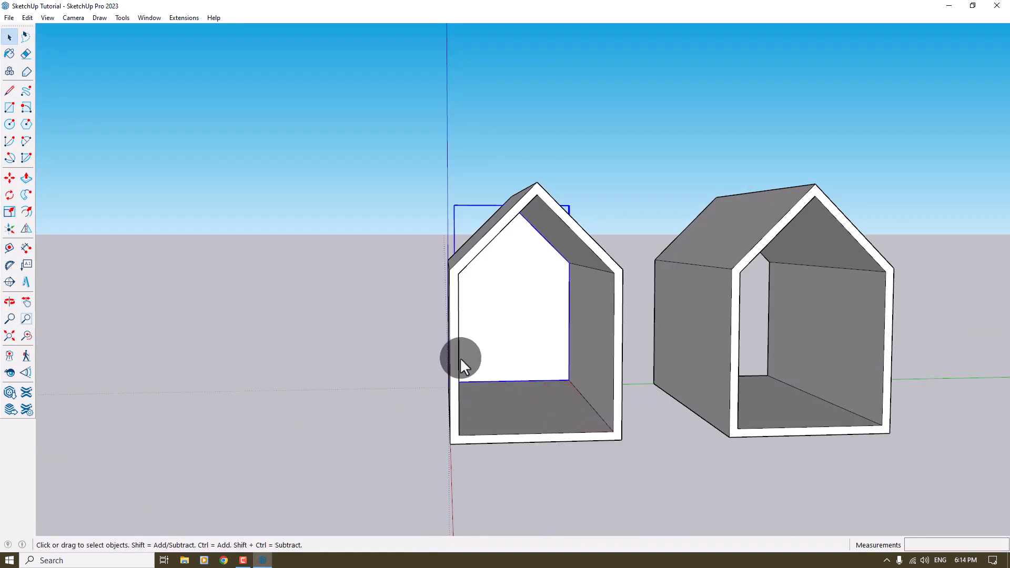
Step: Copy the original house's rear wall panel by its lower corner to the matching corner of the second house's rear opening
{"action": "left_click", "coordinate": [9, 177]}
{"action": "middle_click_drag", "start_coordinate": [216, 220], "coordinate": [134, 229]}
{"action": "key", "text": "ctrl"}
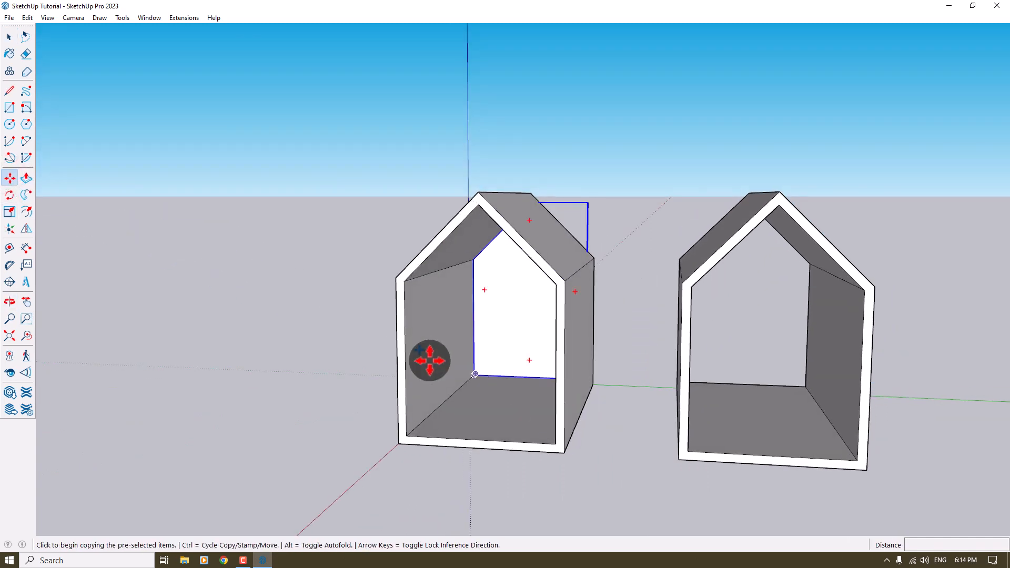
{"action": "middle_click_drag", "start_coordinate": [273, 352], "coordinate": [475, 379]}
{"action": "middle_click_drag", "start_coordinate": [326, 396], "coordinate": [520, 391]}
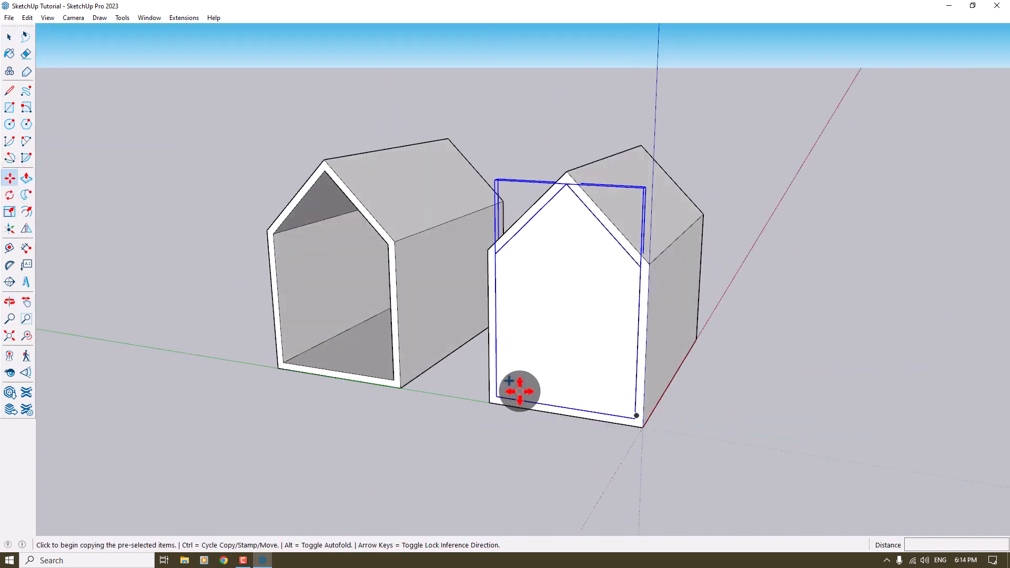
{"action": "left_click", "coordinate": [632, 419]}
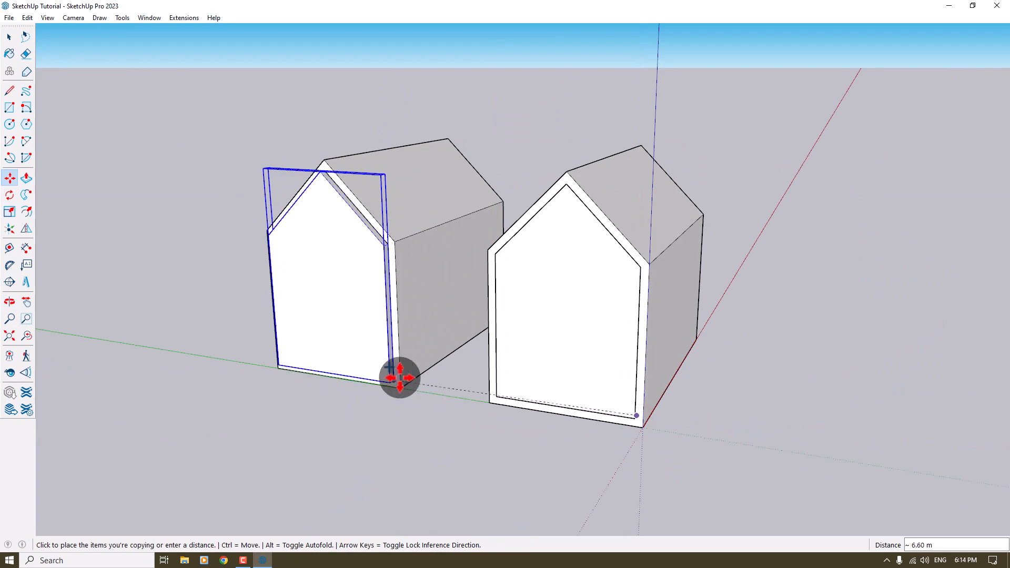
{"action": "scroll", "coordinate": [400, 378], "scroll_direction": "up", "scroll_amount": 3}
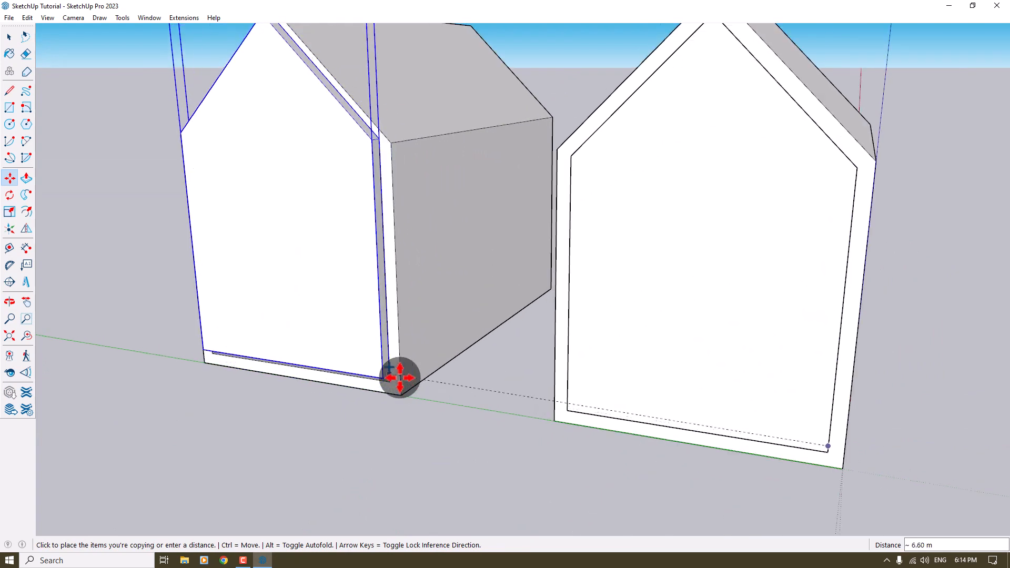
{"action": "left_click", "coordinate": [393, 375]}
Step: Move the copied panel's lower corner exactly onto the inner corner of the second house's rear opening, and deselect it
{"action": "scroll", "coordinate": [395, 374], "scroll_direction": "up", "scroll_amount": 2}
{"action": "scroll", "coordinate": [395, 375], "scroll_direction": "up", "scroll_amount": 2}
{"action": "left_click", "coordinate": [394, 386]}
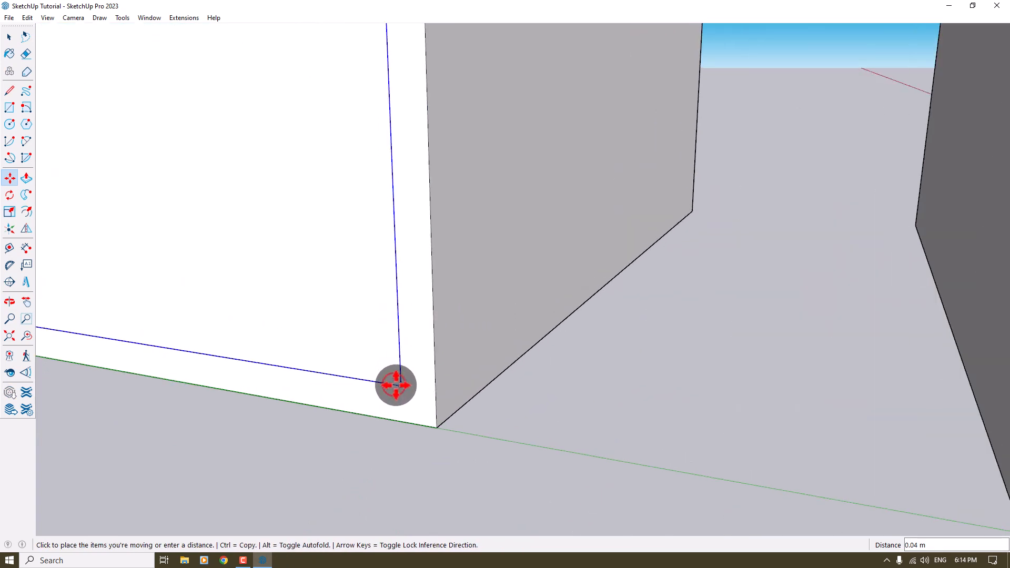
{"action": "left_click", "coordinate": [401, 392]}
{"action": "scroll", "coordinate": [416, 416], "scroll_direction": "down", "scroll_amount": 5}
{"action": "key", "text": "space"}
{"action": "left_click", "coordinate": [419, 422]}
{"action": "scroll", "coordinate": [420, 424], "scroll_direction": "down", "scroll_amount": 2}
{"action": "middle_click_drag", "start_coordinate": [421, 424], "coordinate": [345, 384]}
{"action": "scroll", "coordinate": [421, 425], "scroll_direction": "up", "scroll_amount": 3}
{"action": "scroll", "coordinate": [345, 382], "scroll_direction": "up", "scroll_amount": 1}
{"action": "scroll", "coordinate": [387, 338], "scroll_direction": "up", "scroll_amount": 2}
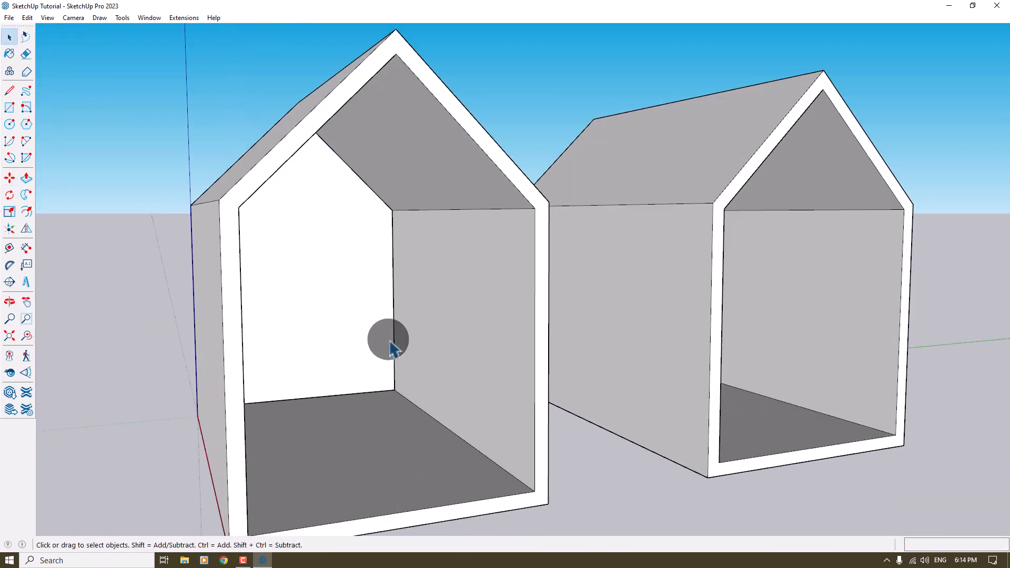
{"action": "scroll", "coordinate": [430, 315], "scroll_direction": "up", "scroll_amount": 2}
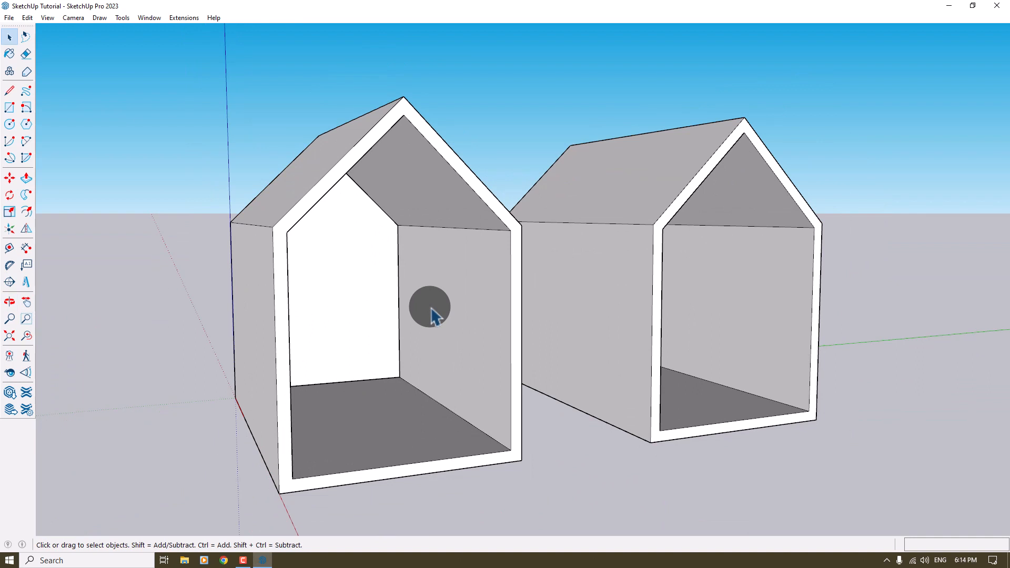
{"action": "left_click", "coordinate": [11, 109]}
{"action": "left_click", "coordinate": [286, 233]}
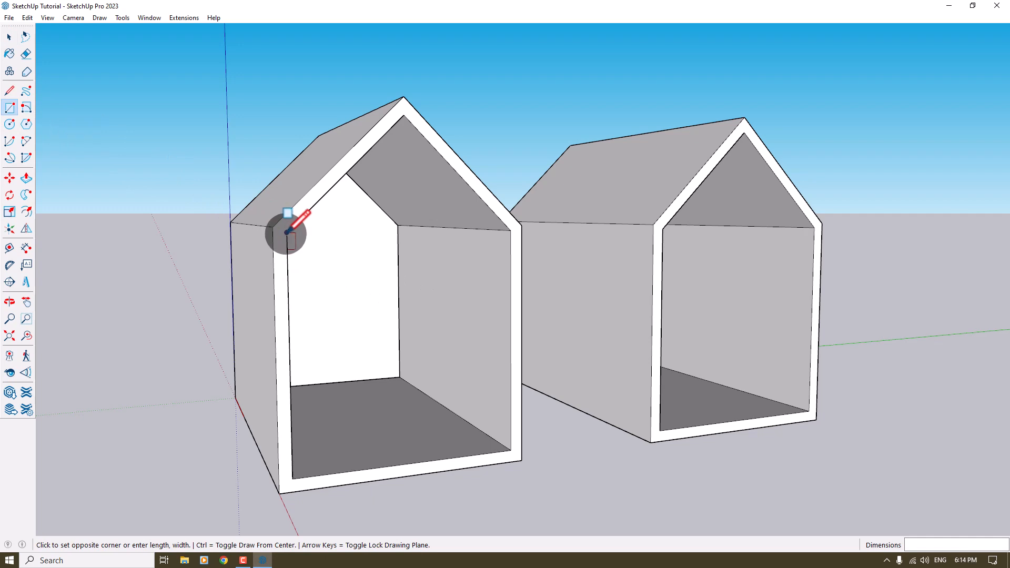
{"action": "key", "text": "space"}
Step: Open the original house component and draw a rectangle about 3.72 by 3.60 m across the front opening below the gable
{"action": "left_click", "coordinate": [283, 233]}
{"action": "left_click", "coordinate": [10, 108]}
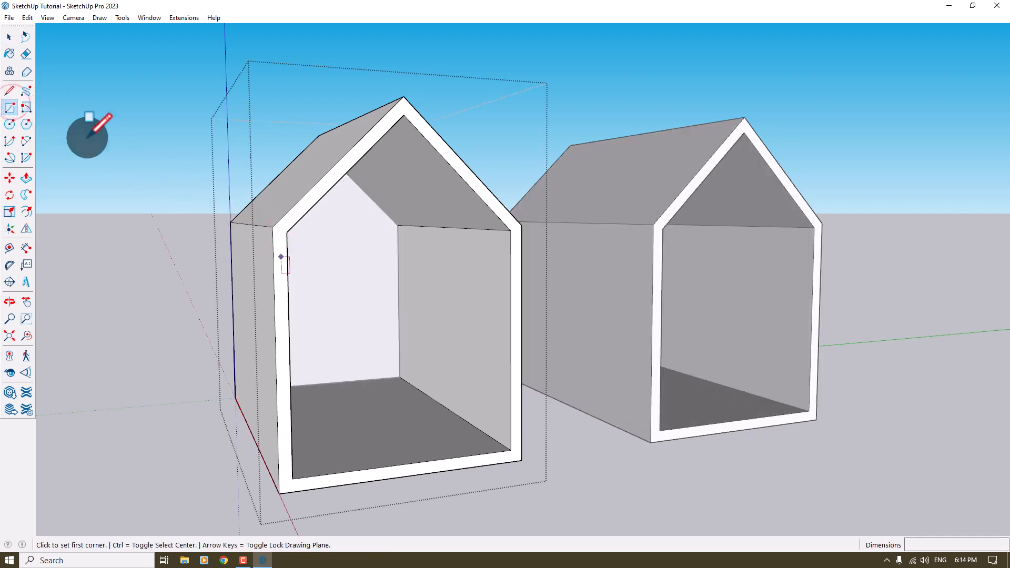
{"action": "left_click", "coordinate": [287, 232]}
{"action": "left_click", "coordinate": [510, 450]}
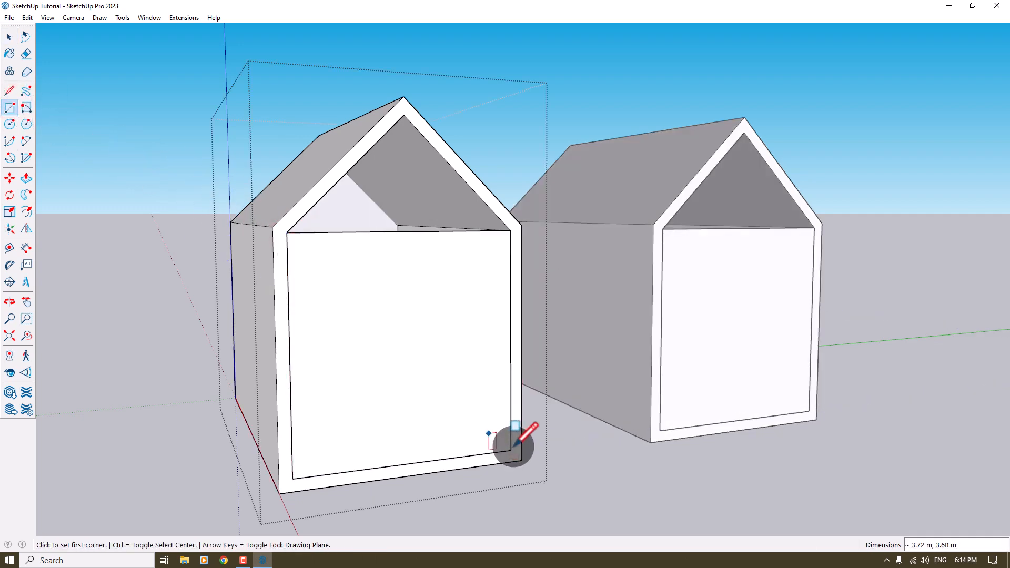
{"action": "middle_click_drag", "start_coordinate": [514, 447], "coordinate": [523, 433]}
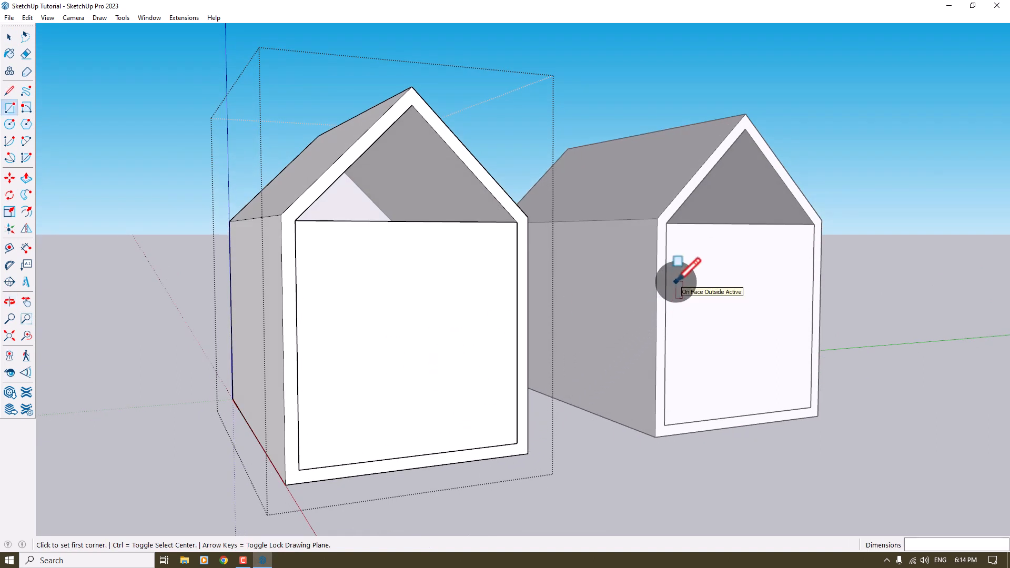
Step: Close the front gable with lines from both eave corners to the inner apex, and erase the edge dividing the two faces
{"action": "left_click", "coordinate": [9, 95]}
{"action": "left_click", "coordinate": [295, 221]}
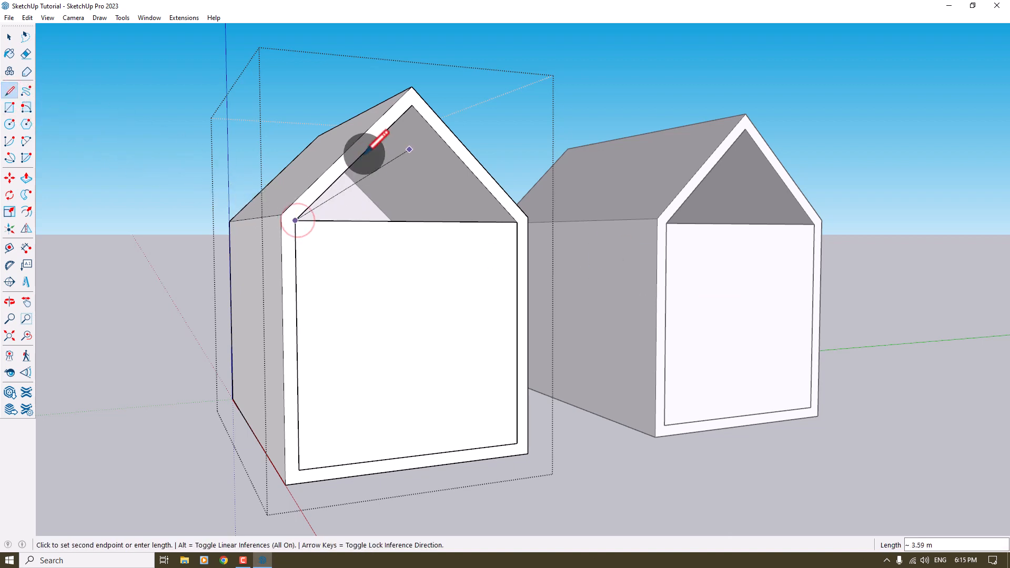
{"action": "left_click", "coordinate": [412, 104]}
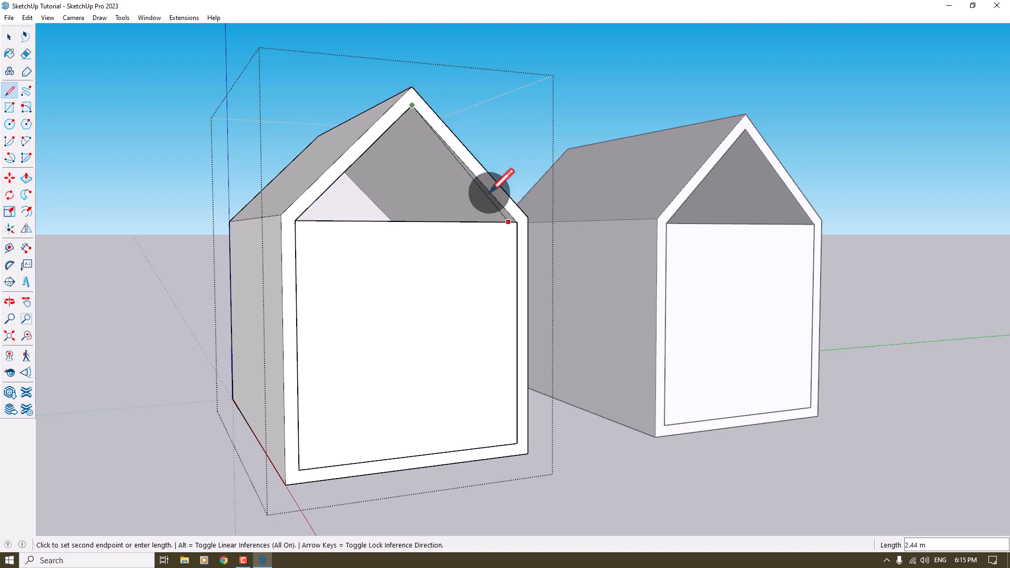
{"action": "left_click", "coordinate": [518, 222]}
{"action": "key", "text": "space"}
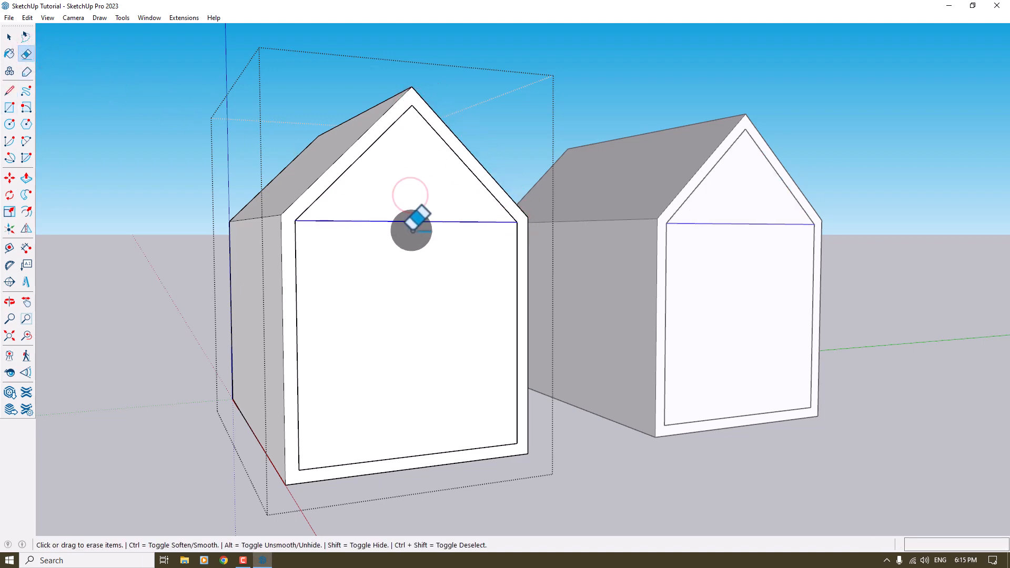
{"action": "middle_click_drag", "start_coordinate": [412, 226], "coordinate": [411, 226]}
Step: Place a vertical guide 1.4 m from the left inner edge of the front face with the Tape Measure
{"action": "scroll", "coordinate": [410, 226], "scroll_direction": "up", "scroll_amount": 3}
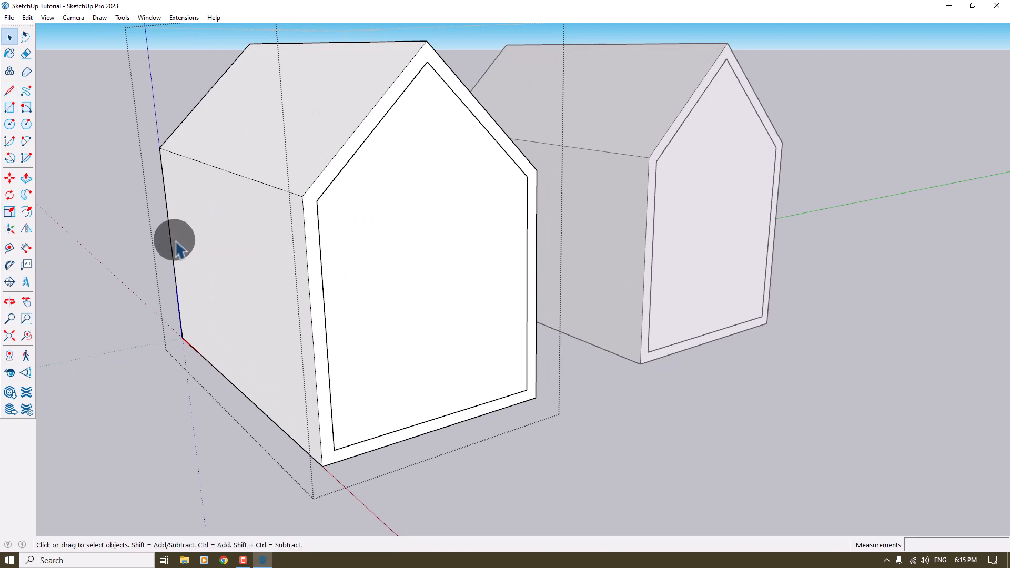
{"action": "left_click", "coordinate": [11, 247]}
{"action": "left_click", "coordinate": [319, 234]}
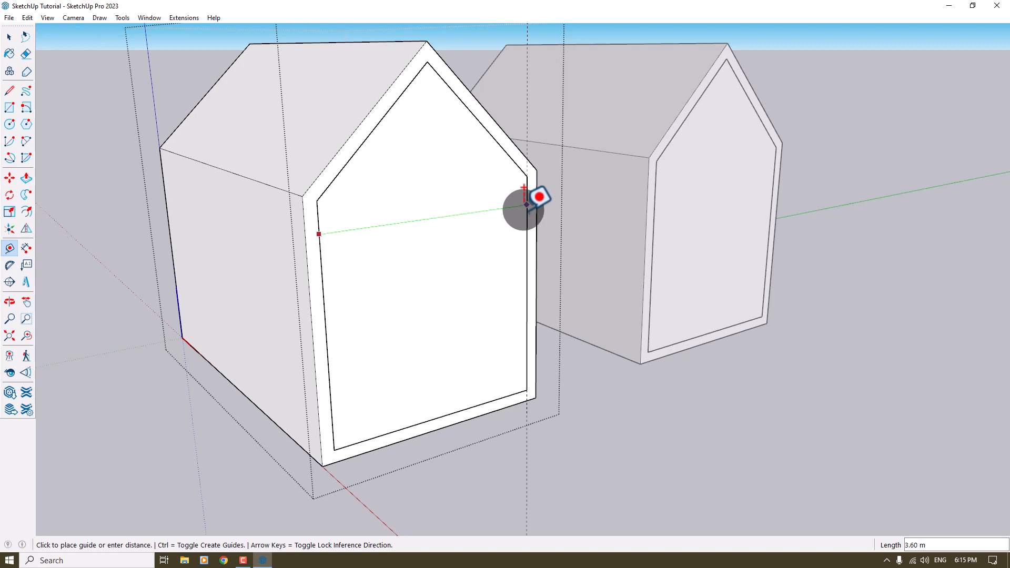
{"action": "type", "text": "1.4"}
{"action": "key", "text": "Return"}
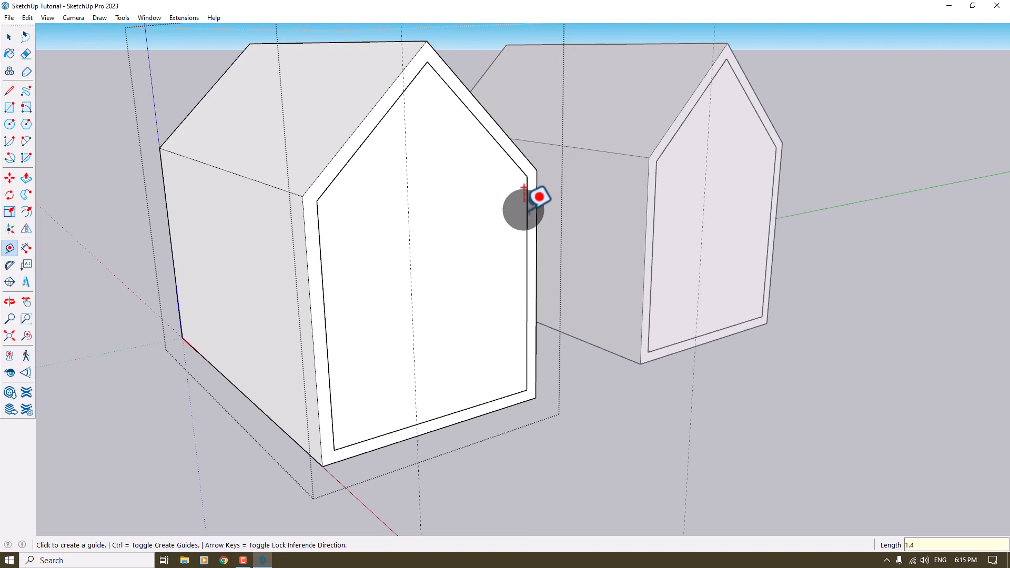
Step: Place a second vertical guide on the front face, offset inward from its right inner edge
{"action": "scroll", "coordinate": [523, 210], "scroll_direction": "down", "scroll_amount": 2}
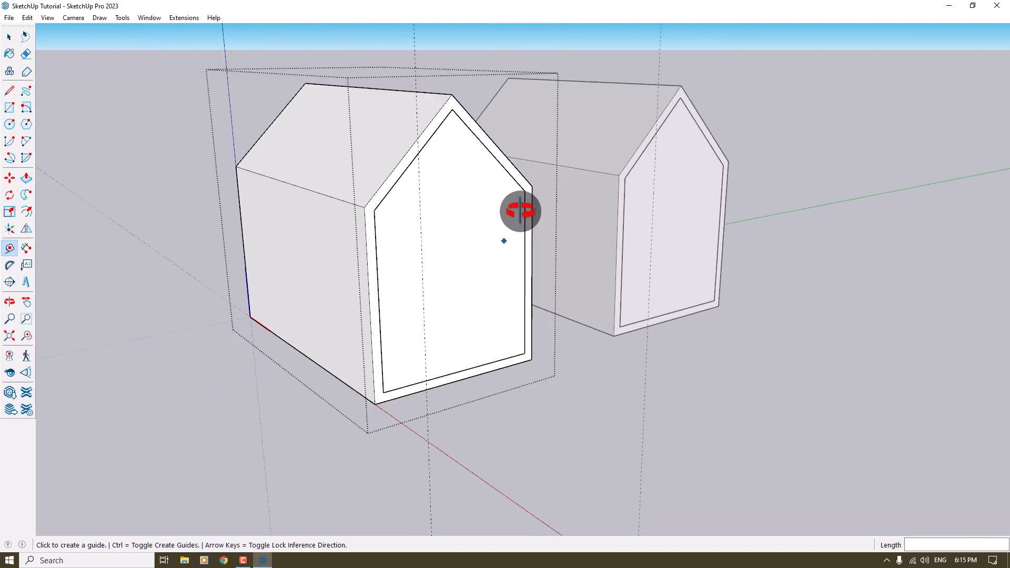
{"action": "middle_click_drag", "start_coordinate": [520, 210], "coordinate": [494, 223]}
{"action": "scroll", "coordinate": [489, 226], "scroll_direction": "up", "scroll_amount": 3}
{"action": "left_click", "coordinate": [450, 249]}
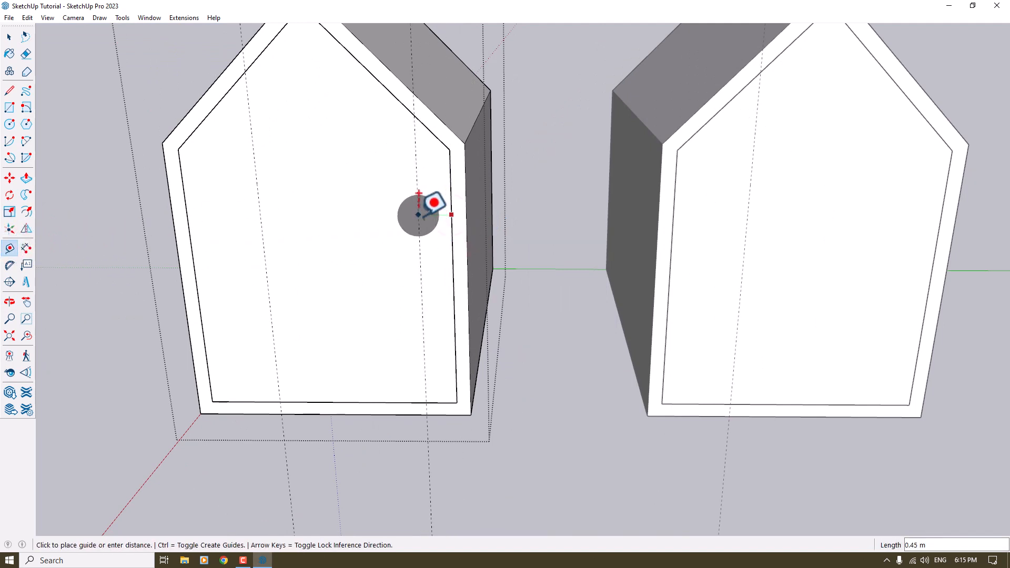
{"action": "scroll", "coordinate": [432, 202], "scroll_direction": "down", "scroll_amount": 2}
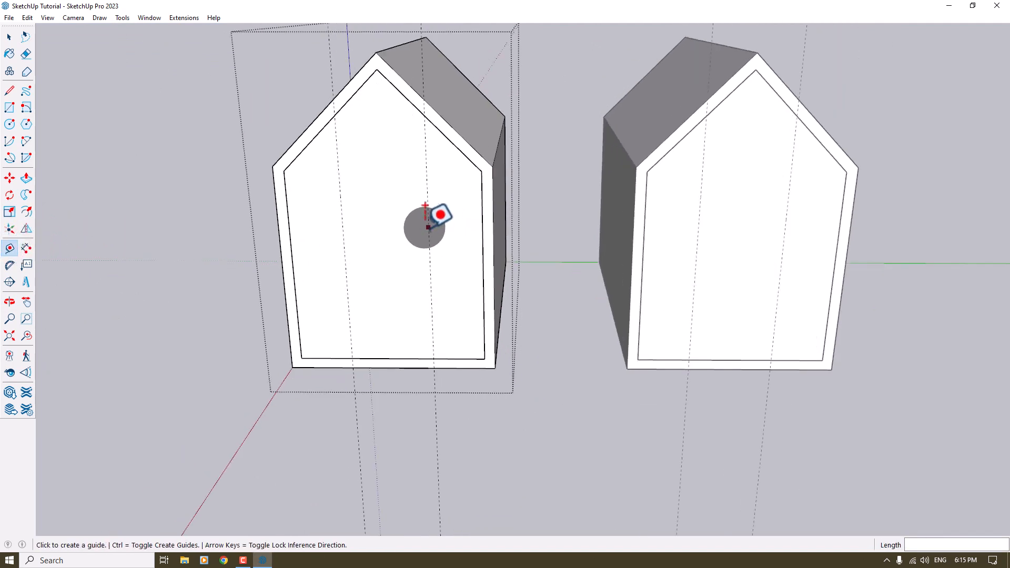
Step: Offset a central vertical guide 0.80 m from the right guide so that it passes through the front face's inner apex
{"action": "left_click", "coordinate": [424, 228]}
{"action": "left_click", "coordinate": [9, 249]}
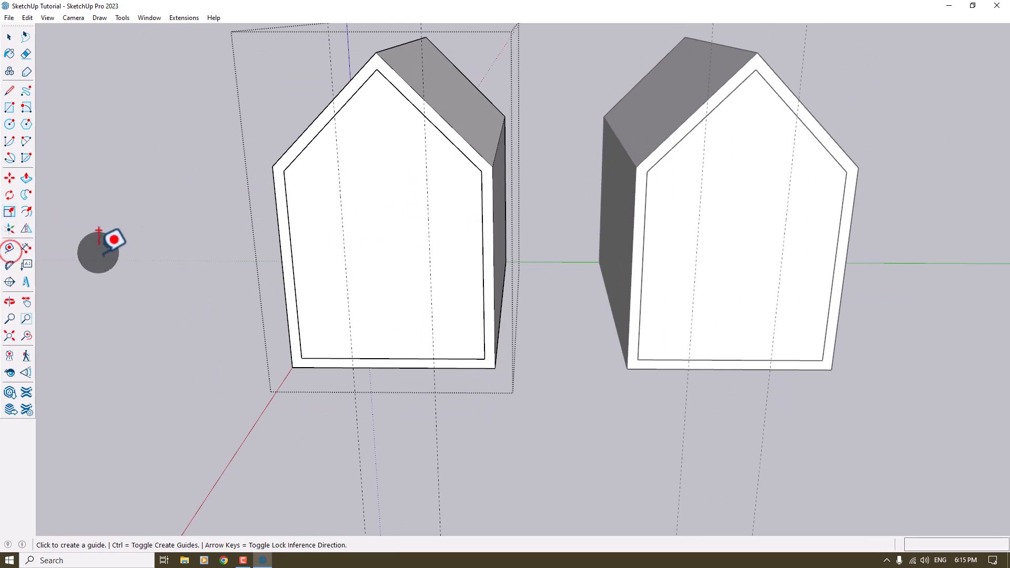
{"action": "left_click", "coordinate": [430, 257]}
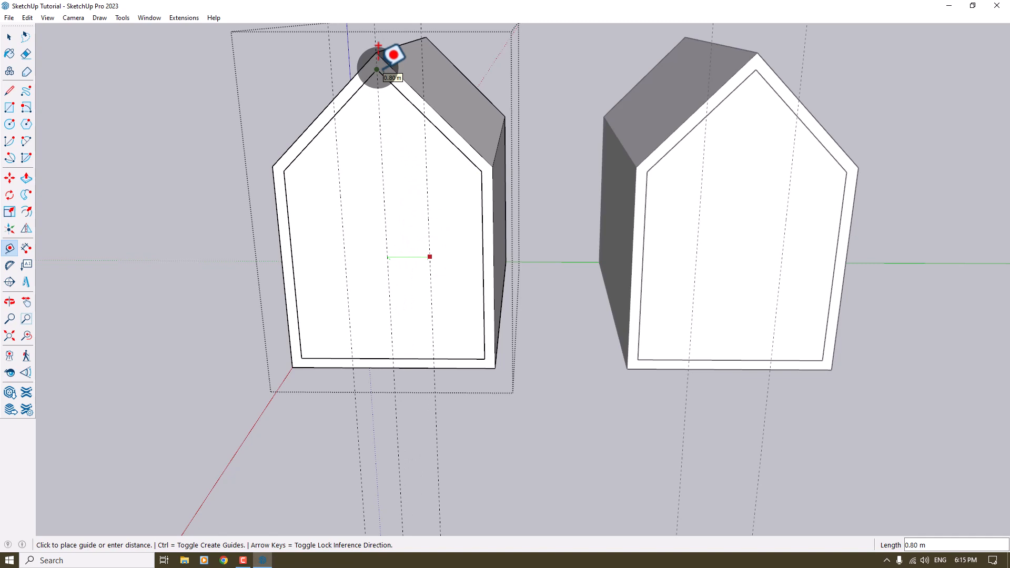
{"action": "left_click", "coordinate": [377, 69]}
{"action": "scroll", "coordinate": [375, 68], "scroll_direction": "down", "scroll_amount": 3}
{"action": "middle_click_drag", "start_coordinate": [375, 68], "coordinate": [312, 72]}
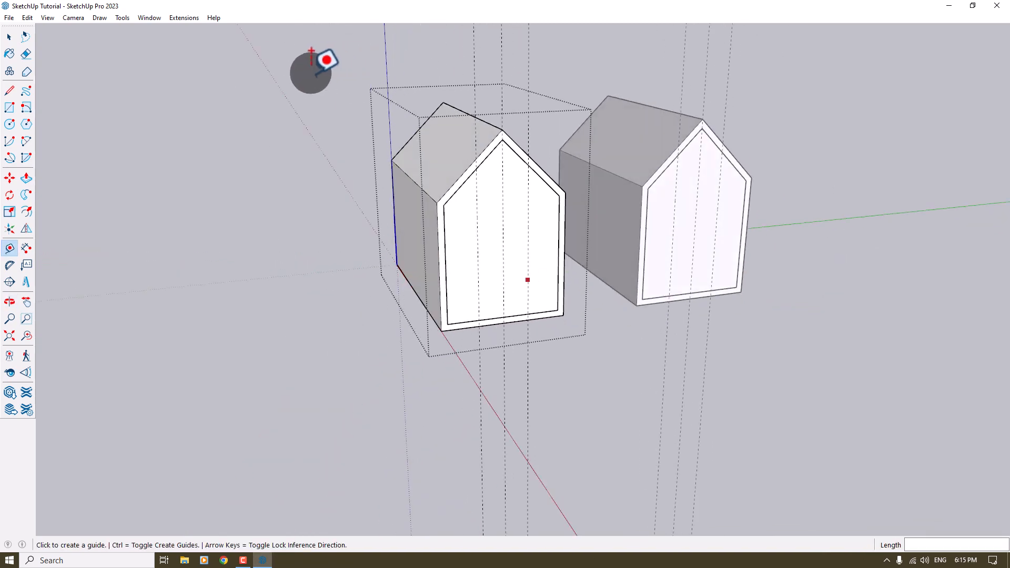
{"action": "scroll", "coordinate": [308, 72], "scroll_direction": "up", "scroll_amount": 3}
{"action": "key", "text": "space"}
Step: Draw three vertical lines along the guides, from the front face's bottom edge up to its sloped roof edges and apex
{"action": "left_click", "coordinate": [10, 91]}
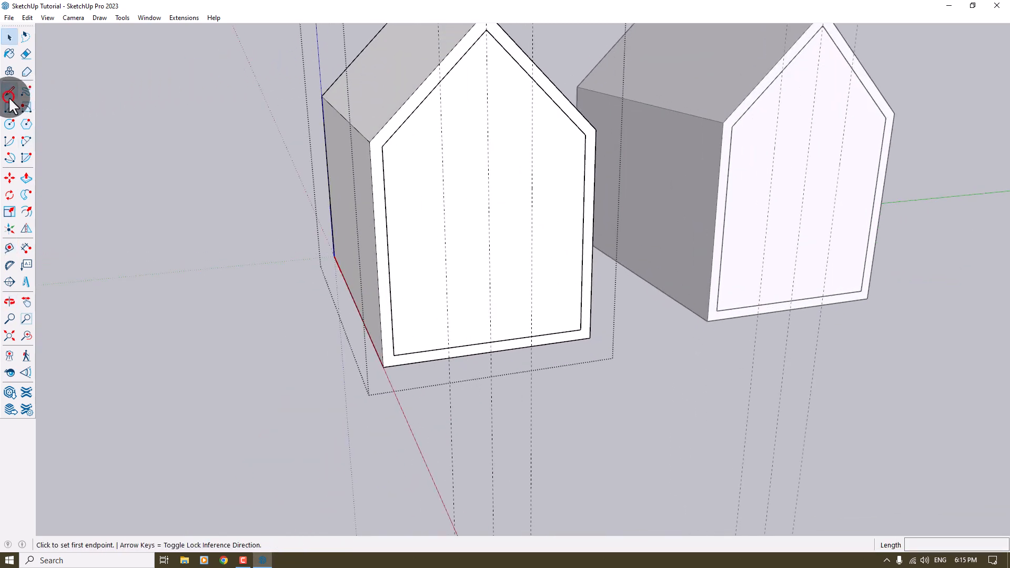
{"action": "left_click", "coordinate": [447, 346]}
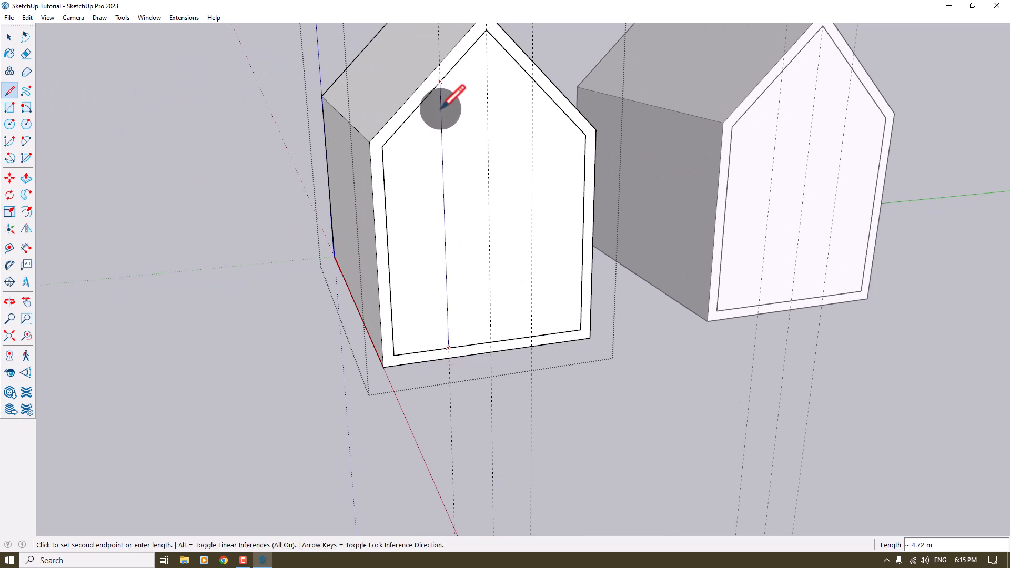
{"action": "left_click", "coordinate": [434, 87]}
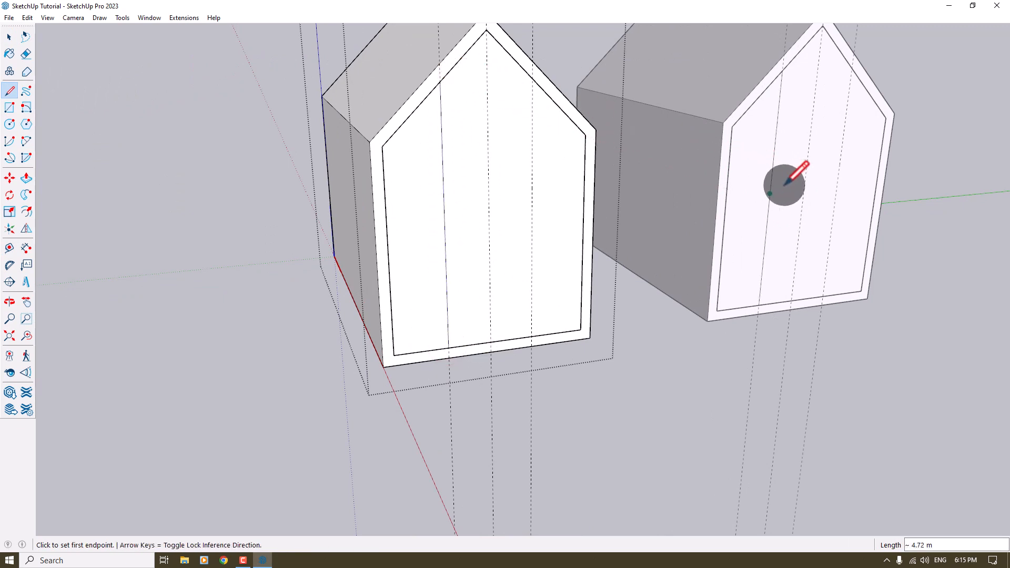
{"action": "left_click", "coordinate": [490, 342]}
{"action": "scroll", "coordinate": [491, 342], "scroll_direction": "down", "scroll_amount": 3}
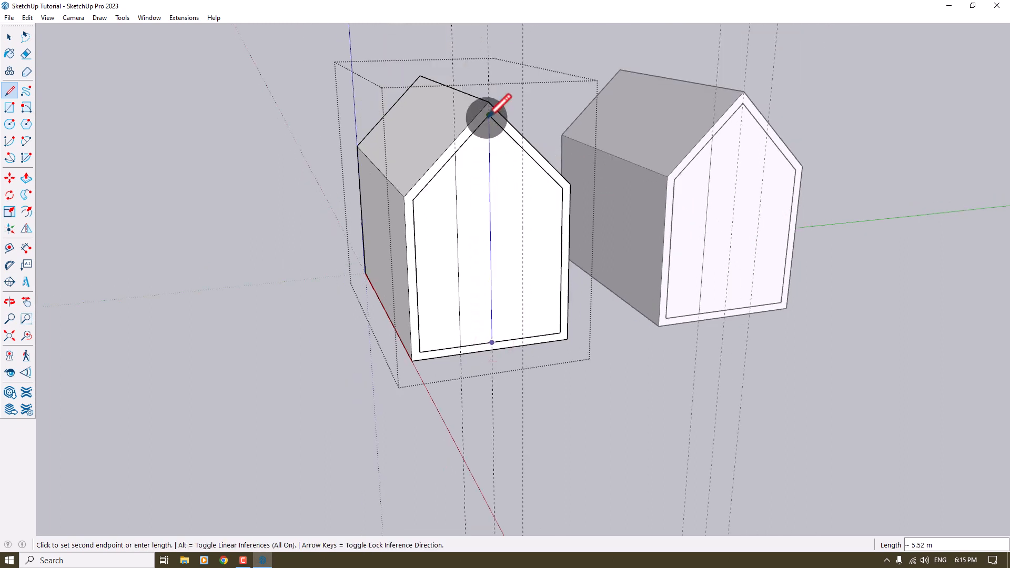
{"action": "left_click", "coordinate": [488, 115]}
{"action": "scroll", "coordinate": [515, 255], "scroll_direction": "up", "scroll_amount": 3}
{"action": "left_click", "coordinate": [522, 342]}
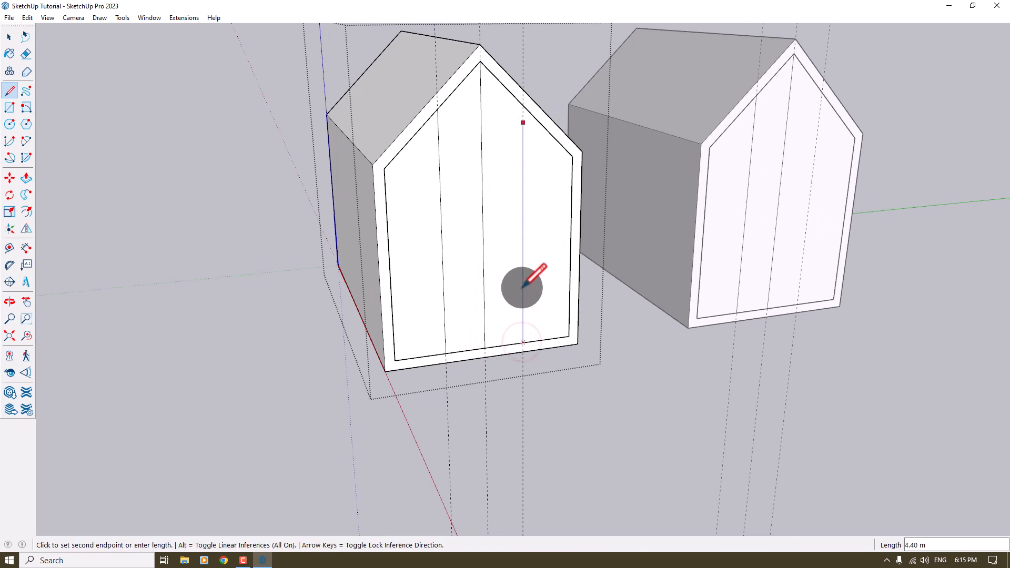
{"action": "left_click", "coordinate": [523, 108]}
{"action": "scroll", "coordinate": [458, 310], "scroll_direction": "down", "scroll_amount": 2}
{"action": "key", "text": "space"}
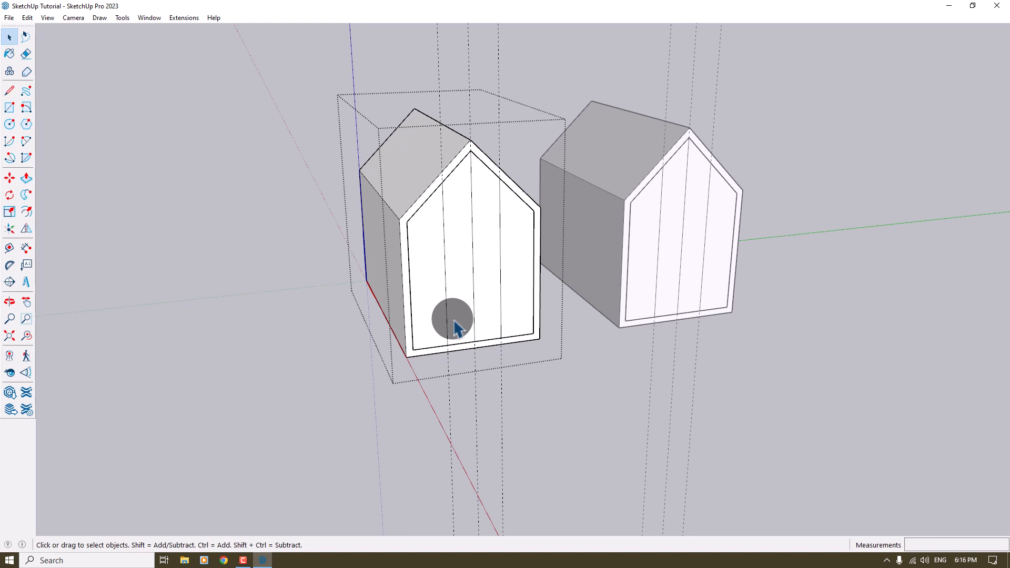
Step: Draw a 3.60 m horizontal line between the front face's eave corners and another joining the upper ends of the outer vertical lines
{"action": "key", "text": "l"}
{"action": "scroll", "coordinate": [500, 211], "scroll_direction": "up", "scroll_amount": 3}
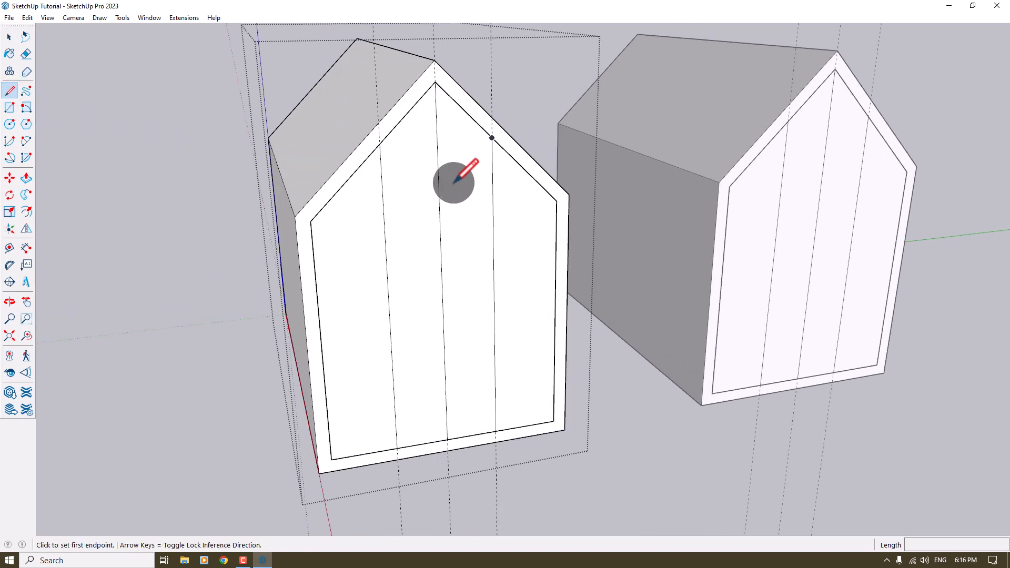
{"action": "left_click", "coordinate": [556, 201]}
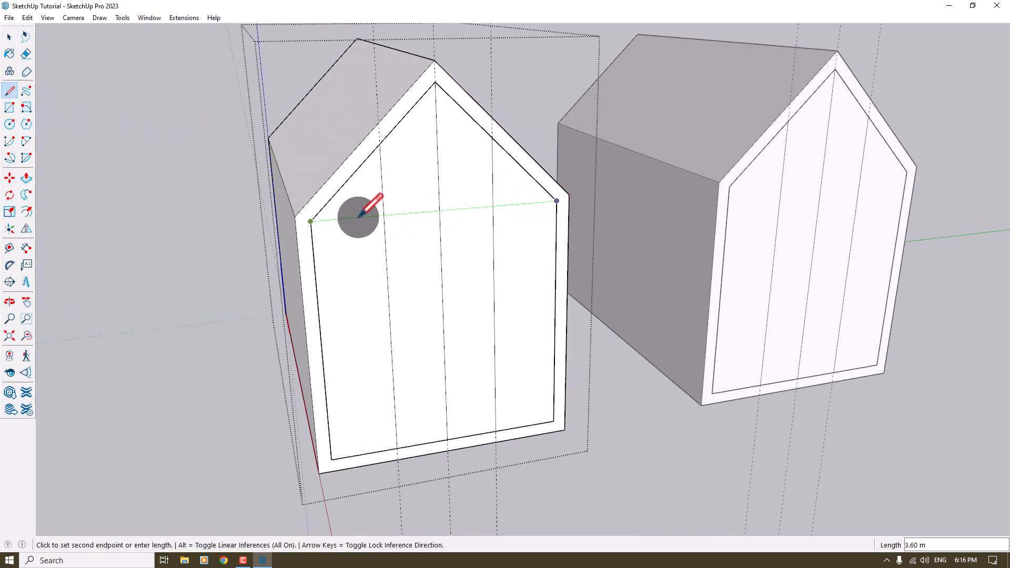
{"action": "left_click", "coordinate": [310, 218]}
{"action": "scroll", "coordinate": [309, 218], "scroll_direction": "down", "scroll_amount": 2}
{"action": "left_click", "coordinate": [381, 151]}
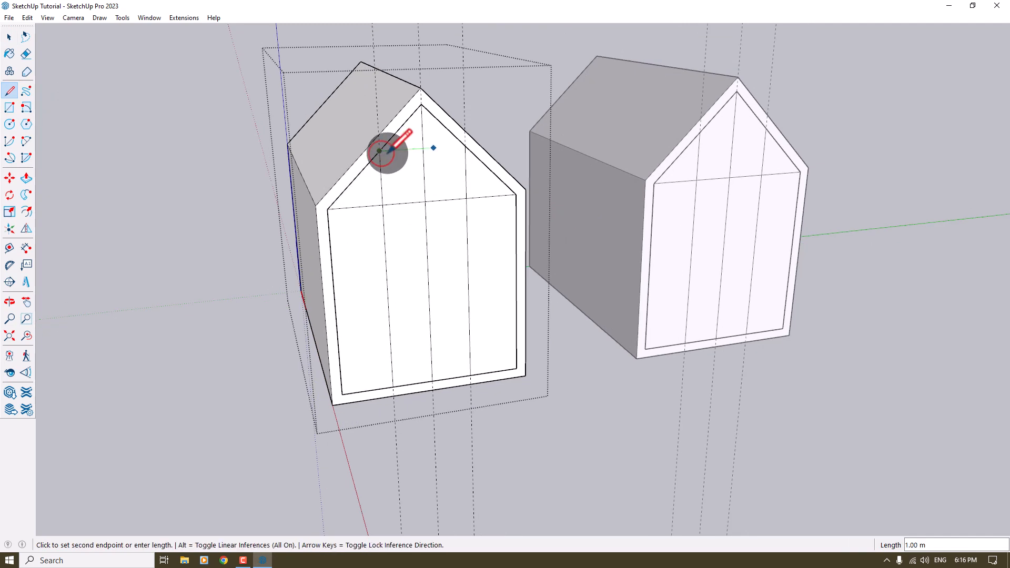
{"action": "left_click", "coordinate": [465, 147]}
Step: Remove the segment of the front face's central vertical line that lies below the eave-level horizontal line
{"action": "middle_click_drag", "start_coordinate": [465, 150], "coordinate": [446, 242]}
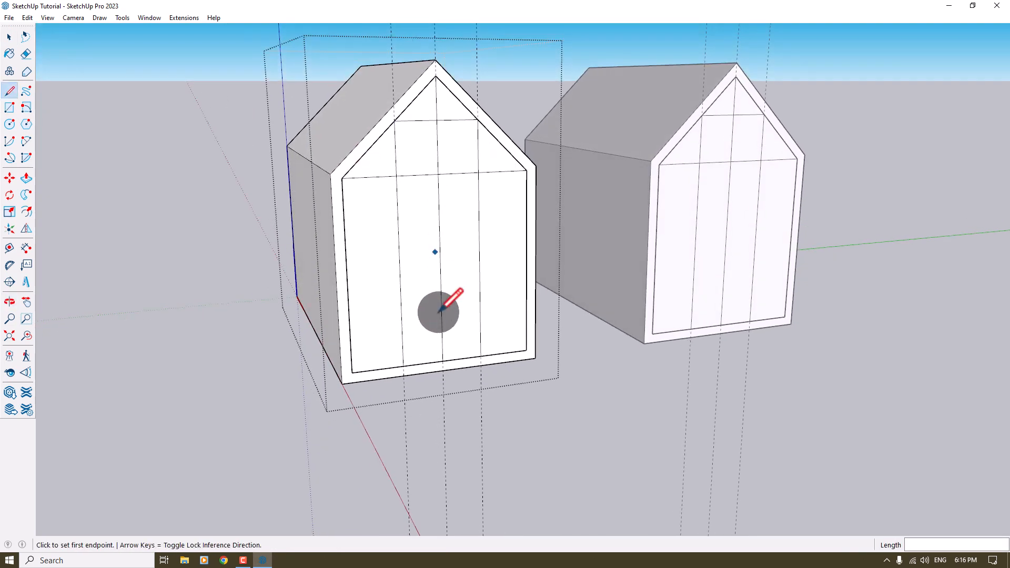
{"action": "scroll", "coordinate": [436, 315], "scroll_direction": "up", "scroll_amount": 2}
{"action": "key", "text": "space"}
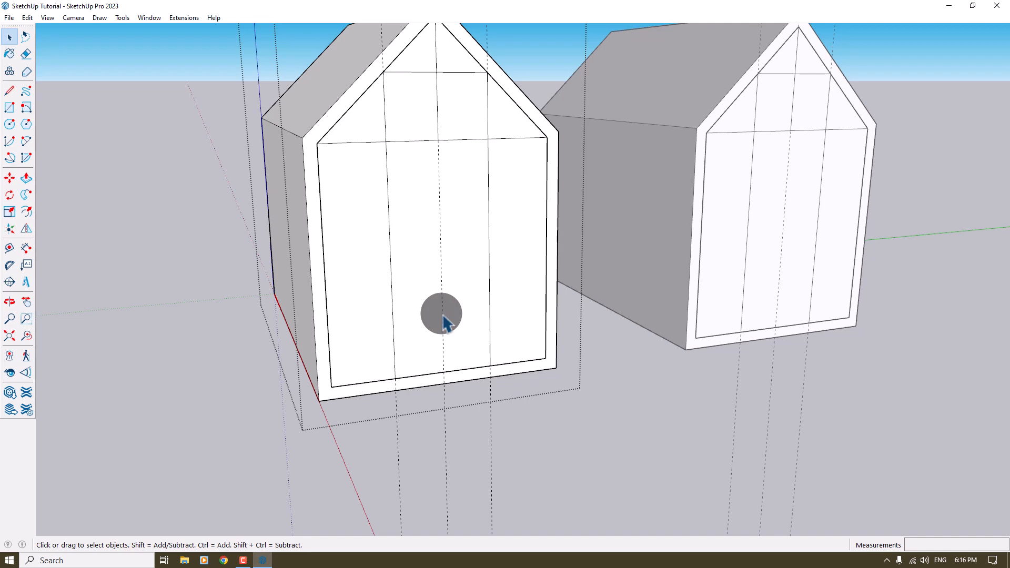
{"action": "scroll", "coordinate": [443, 317], "scroll_direction": "down", "scroll_amount": 3}
{"action": "middle_click_drag", "start_coordinate": [456, 227], "coordinate": [482, 63]}
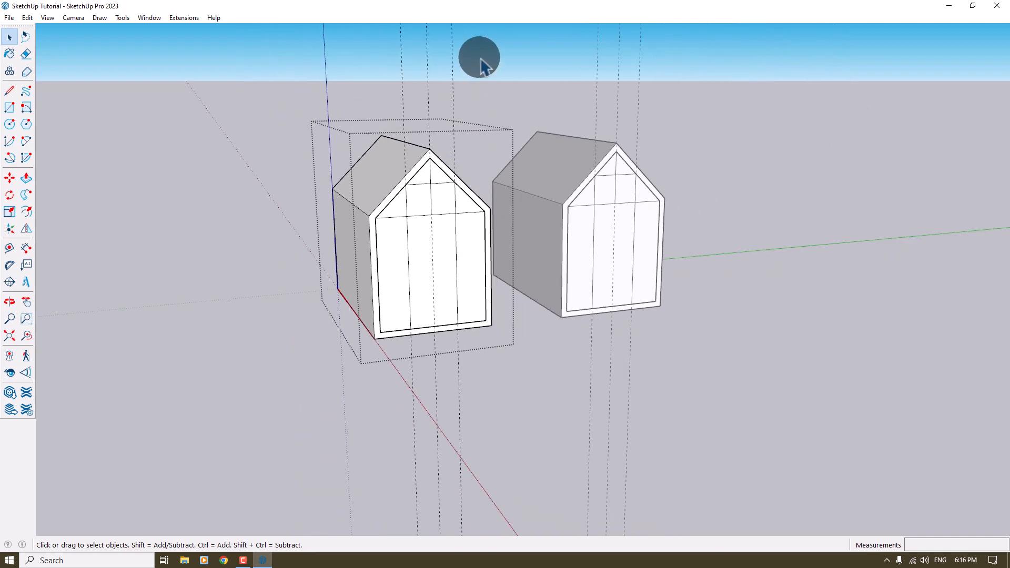
Step: Place a horizontal guide 2.74 m above the front face's bottom edge with the Tape Measure
{"action": "scroll", "coordinate": [422, 279], "scroll_direction": "up", "scroll_amount": 2}
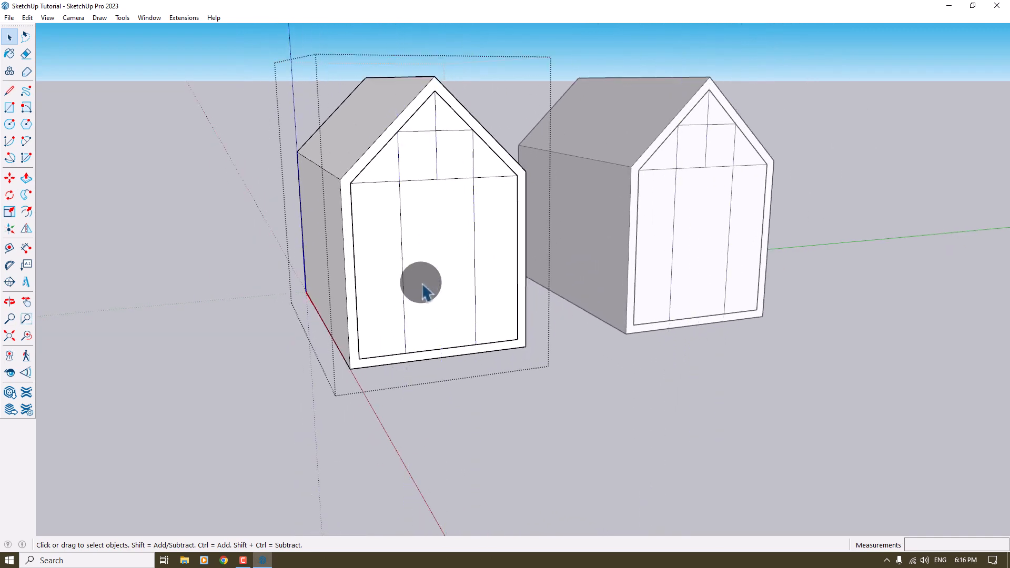
{"action": "scroll", "coordinate": [422, 287], "scroll_direction": "up", "scroll_amount": 2}
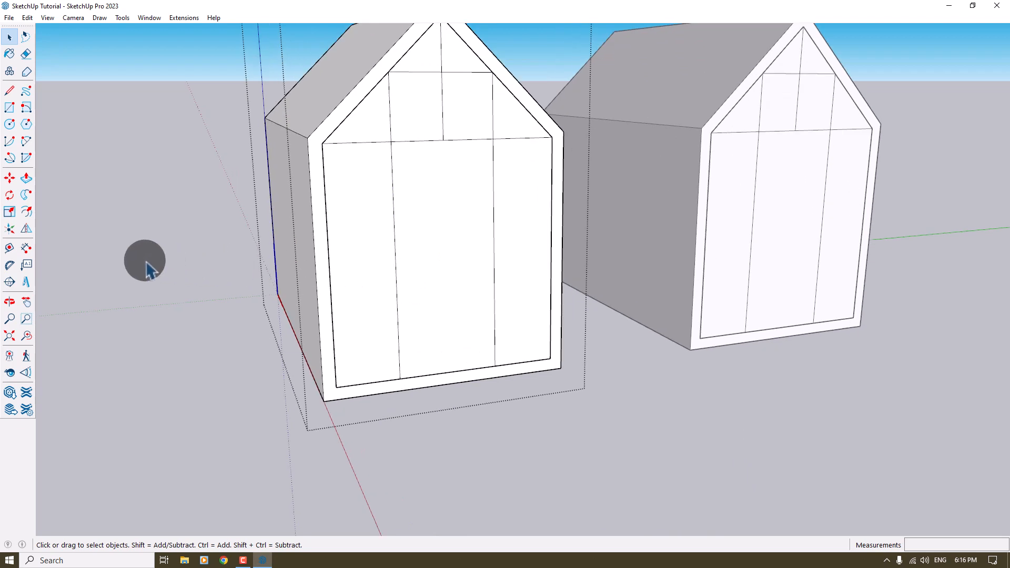
{"action": "left_click", "coordinate": [10, 248]}
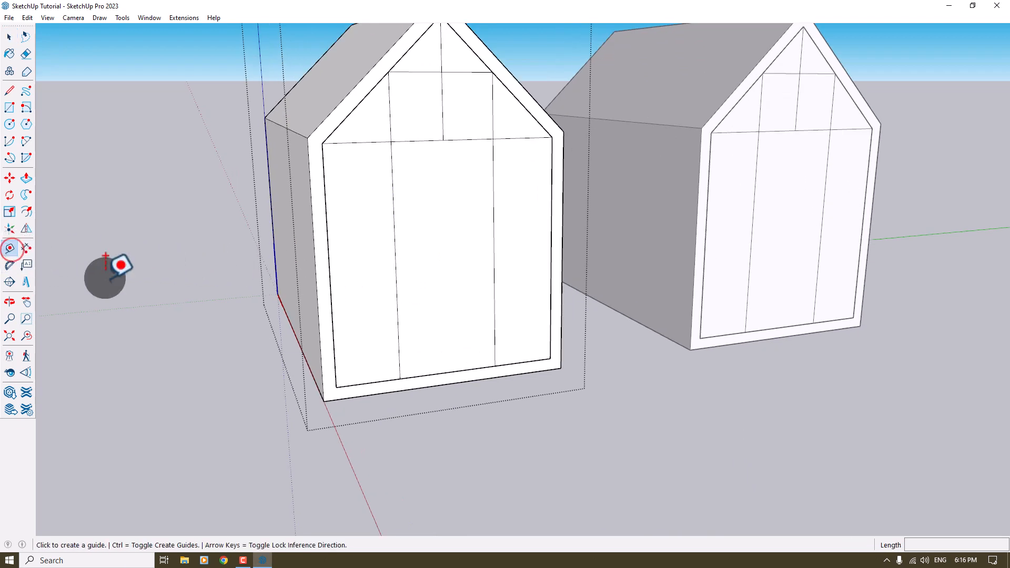
{"action": "left_click", "coordinate": [418, 377]}
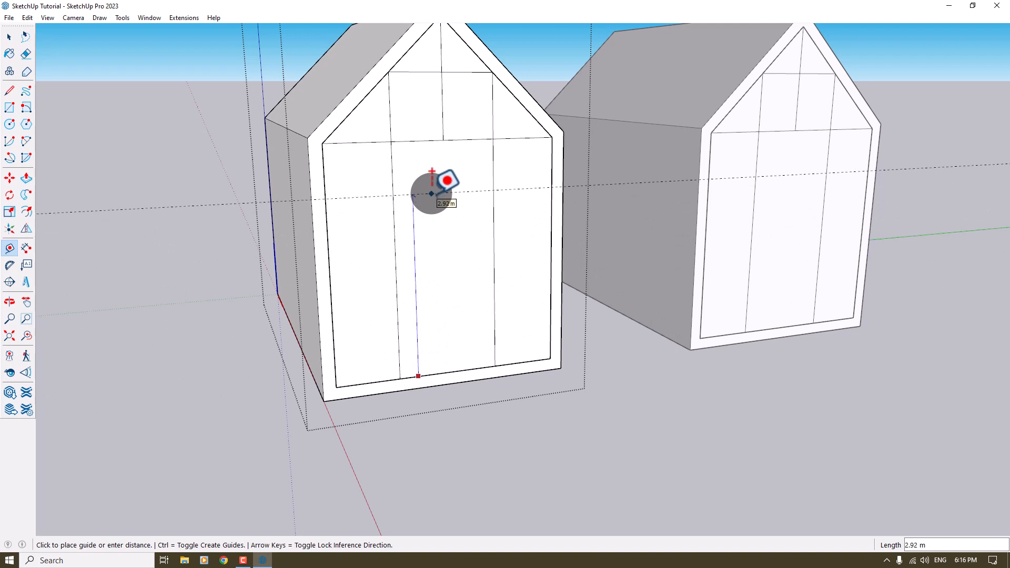
{"action": "left_click", "coordinate": [431, 194]}
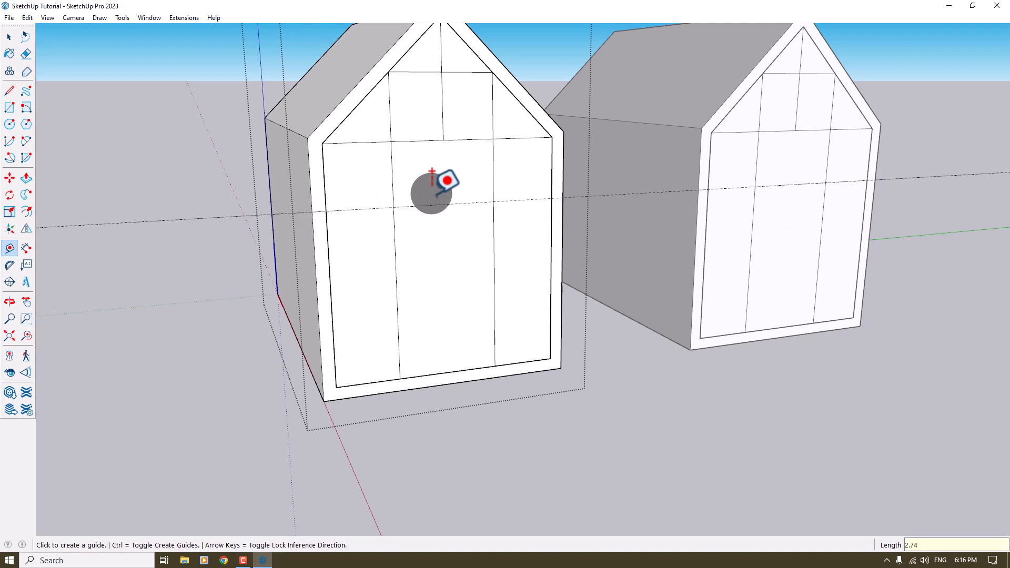
Step: Draw a 1.60 m horizontal line along the guide between the two long vertical lines on the front face
{"action": "left_click", "coordinate": [9, 91]}
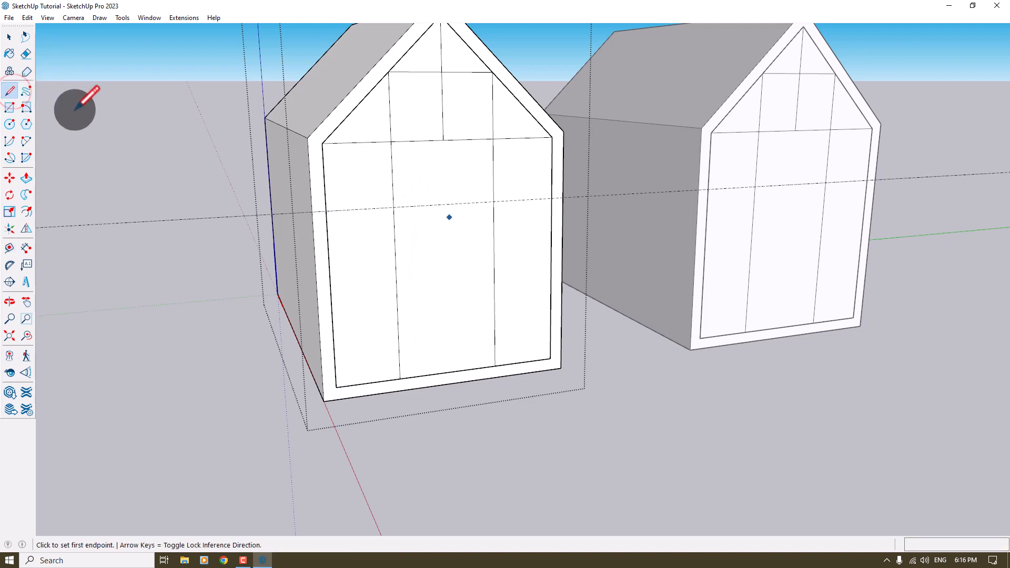
{"action": "left_click", "coordinate": [394, 207]}
{"action": "left_click", "coordinate": [494, 201]}
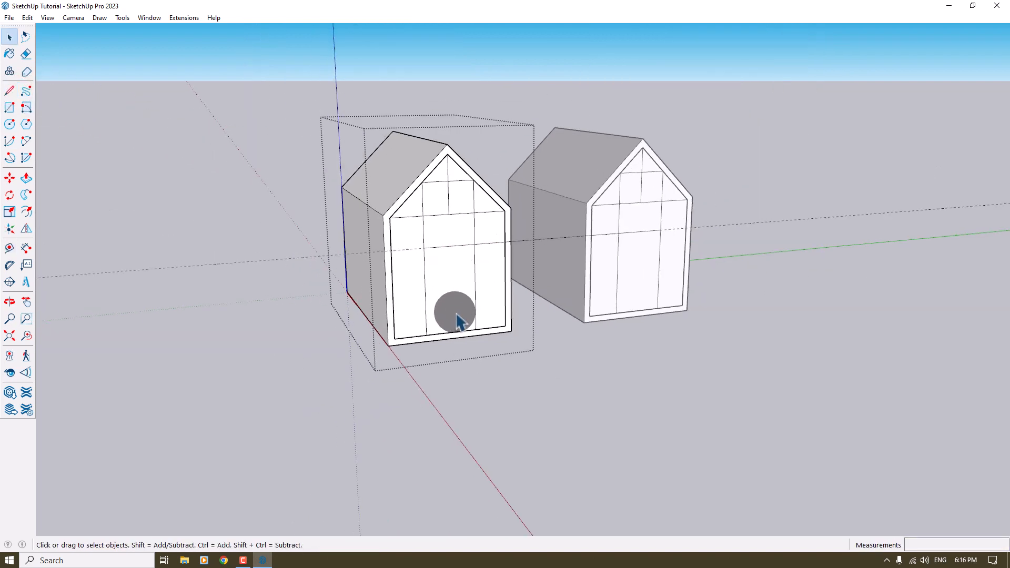
Step: Open the doorway by deleting the face below the new line and its bottom edge, and remove the horizontal guide
{"action": "scroll", "coordinate": [460, 322], "scroll_direction": "up", "scroll_amount": 5}
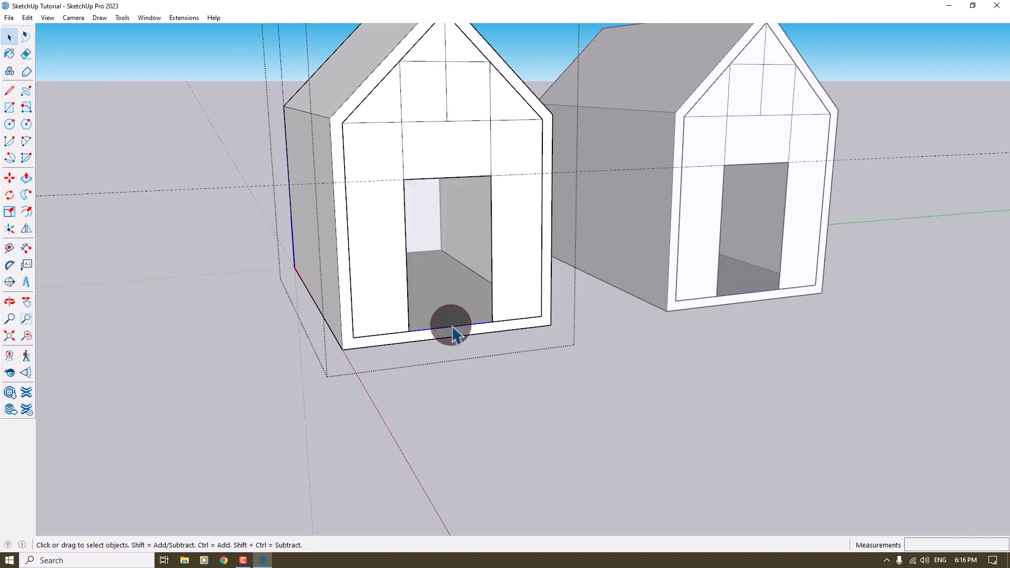
{"action": "key", "text": "Delete"}
{"action": "scroll", "coordinate": [452, 327], "scroll_direction": "down", "scroll_amount": 3}
{"action": "left_click_drag", "start_coordinate": [229, 230], "coordinate": [174, 343]}
{"action": "key", "text": "Delete"}
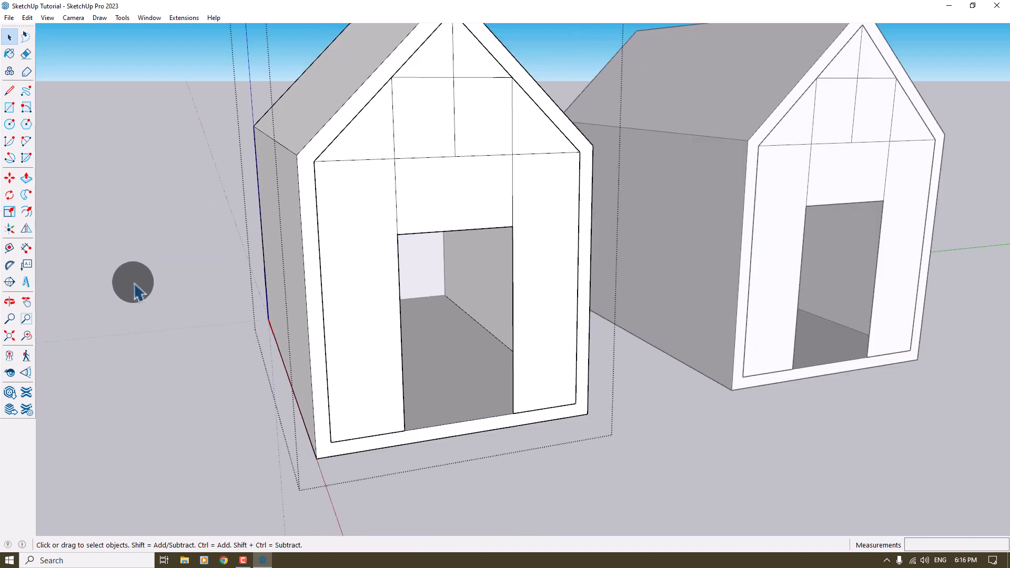
Step: Divide the facade strip left of the doorway with a vertical line about 3.72 m long and horizontal lines at the doorway's top and mid-height
{"action": "left_click", "coordinate": [9, 91]}
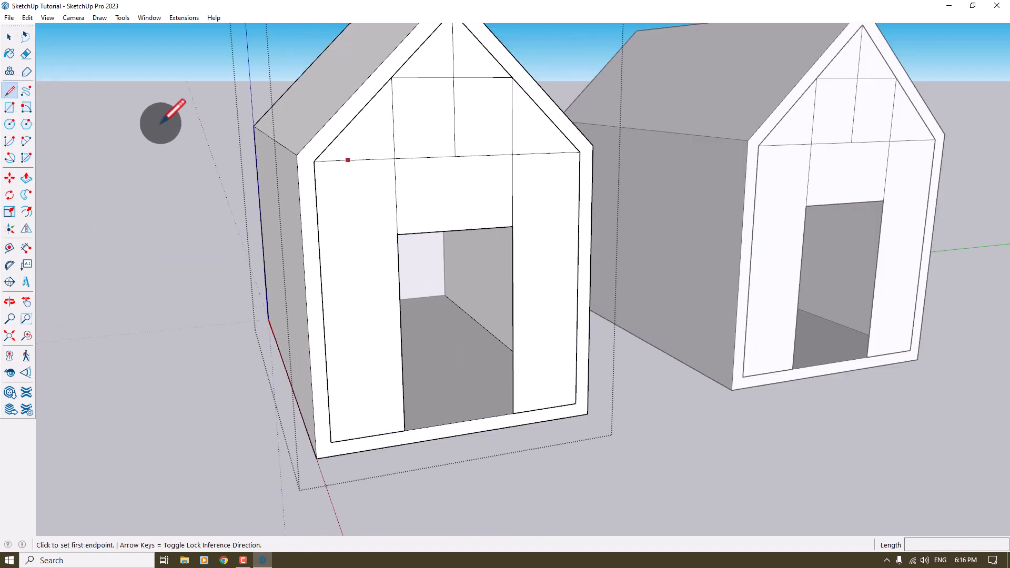
{"action": "left_click", "coordinate": [354, 160]}
{"action": "left_click", "coordinate": [367, 437]}
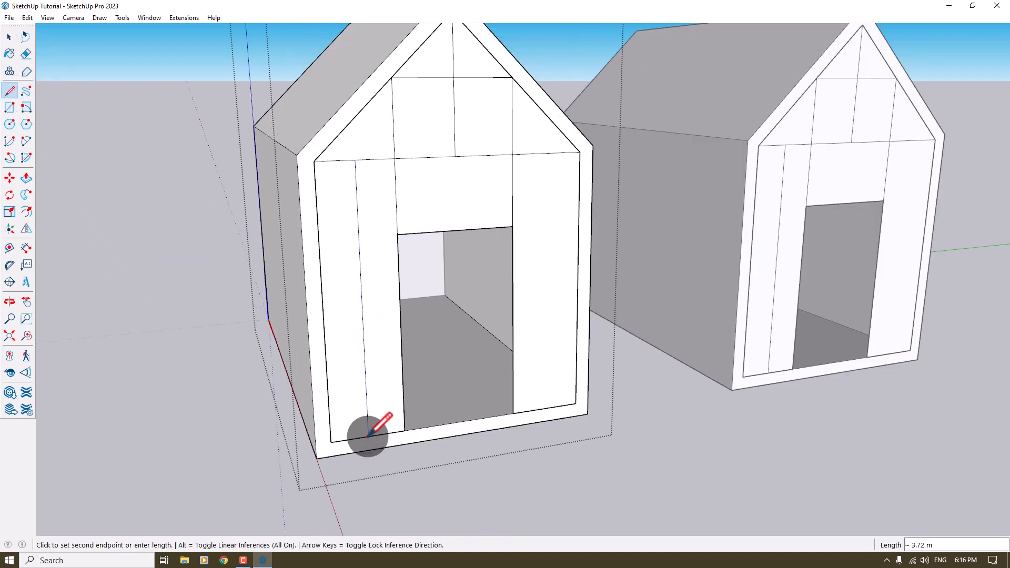
{"action": "middle_click_drag", "start_coordinate": [367, 436], "coordinate": [322, 340]}
{"action": "left_click", "coordinate": [277, 260]}
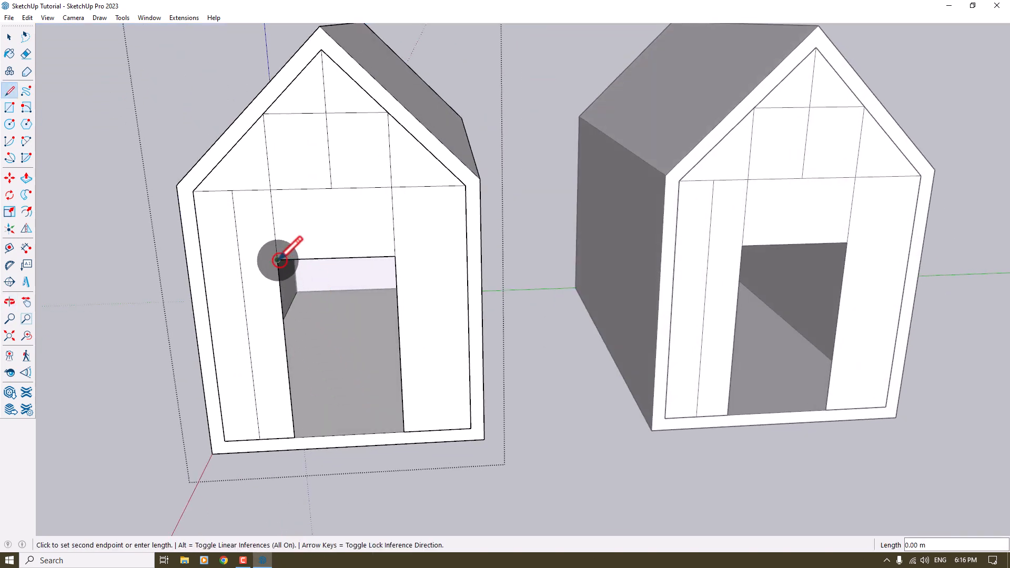
{"action": "left_click", "coordinate": [212, 263]}
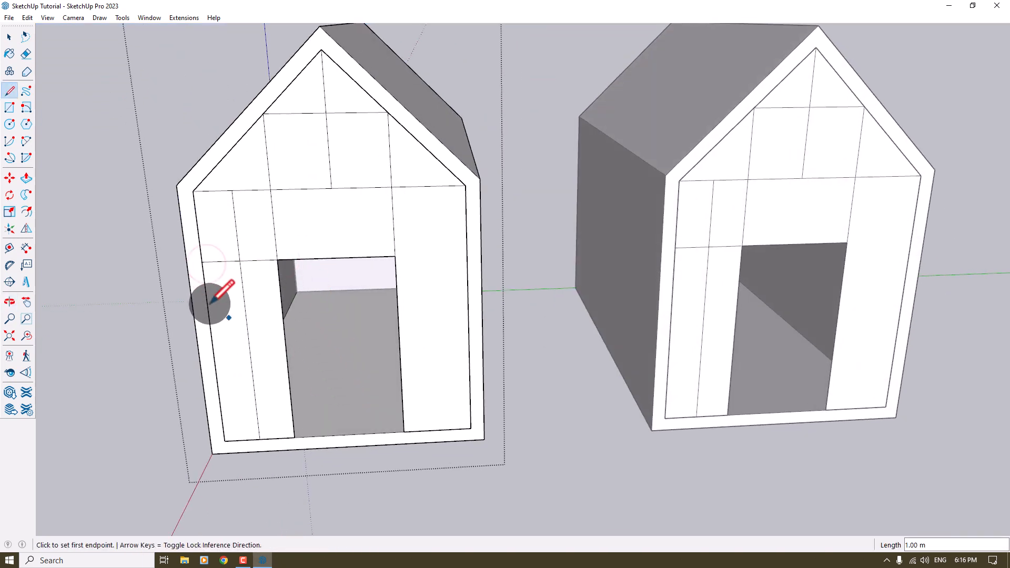
{"action": "left_click", "coordinate": [214, 355]}
Step: Divide the strip right of the doorway to match, with horizontal lines at the doorway's top and mid-height and a vertical line about 3.72 m long
{"action": "left_click", "coordinate": [395, 256]}
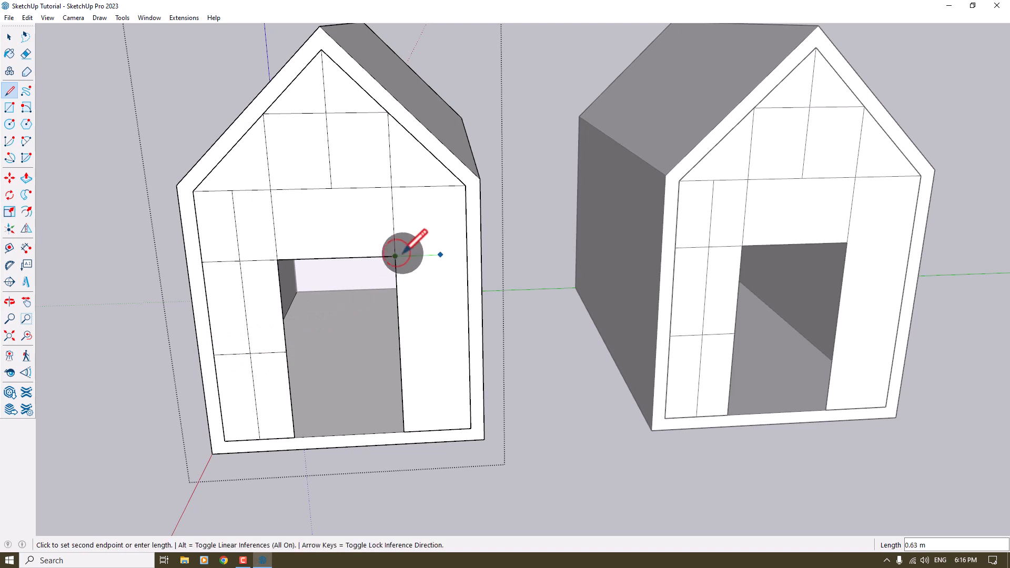
{"action": "left_click", "coordinate": [467, 254]}
{"action": "left_click", "coordinate": [430, 187]}
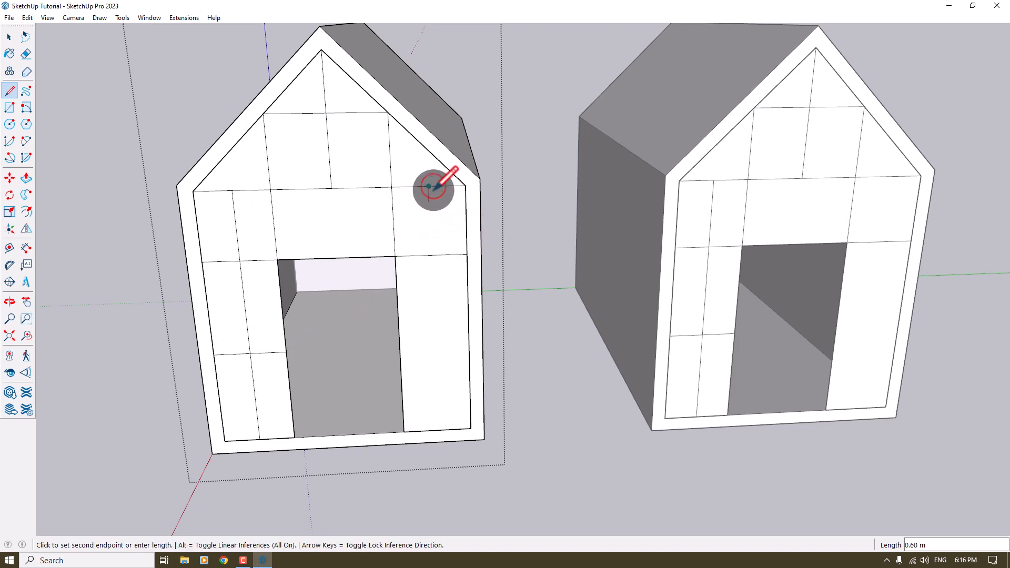
{"action": "left_click", "coordinate": [437, 431]}
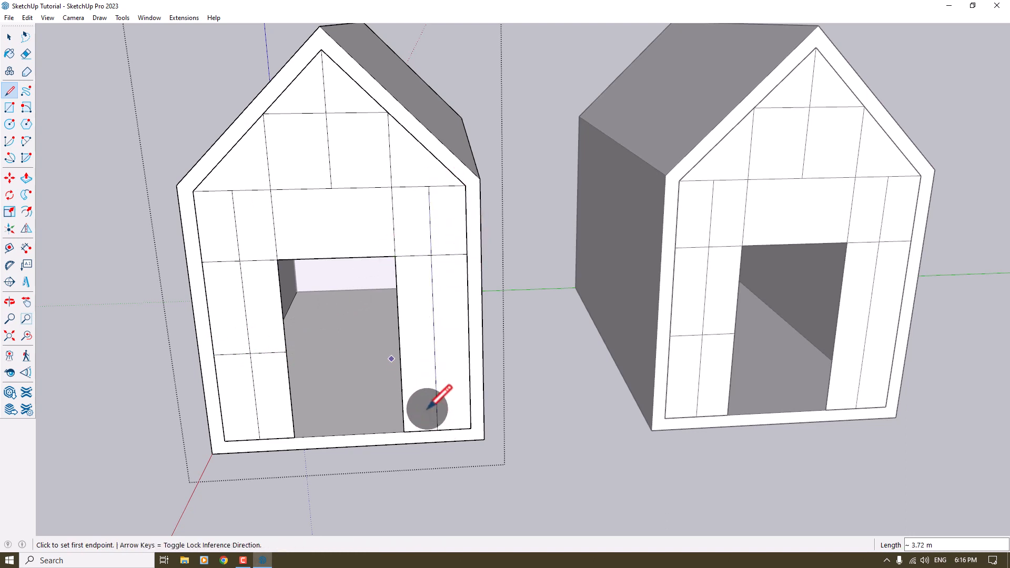
{"action": "left_click", "coordinate": [399, 347]}
{"action": "left_click", "coordinate": [468, 344]}
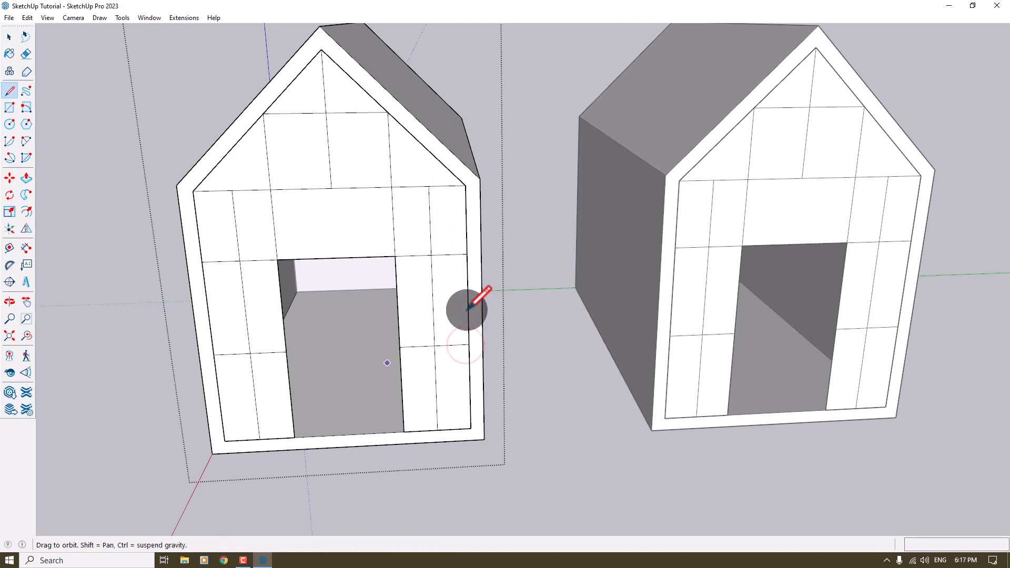
Step: Extend the gable's central vertical line from the eave-level line down to the middle of the doorway's top edge
{"action": "middle_click_drag", "start_coordinate": [470, 302], "coordinate": [472, 138]}
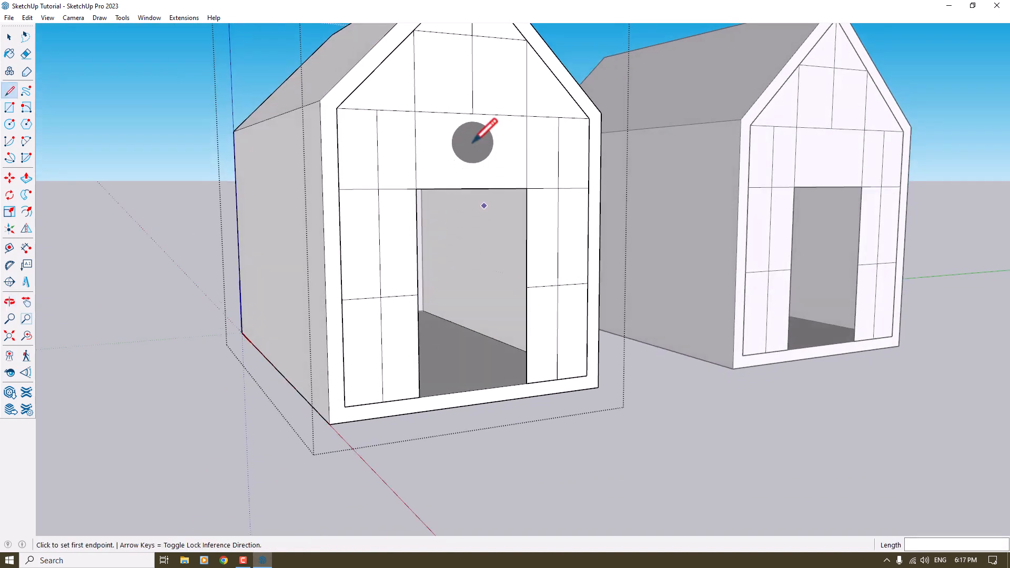
{"action": "left_click", "coordinate": [472, 113]}
{"action": "left_click", "coordinate": [473, 188]}
{"action": "scroll", "coordinate": [525, 150], "scroll_direction": "up", "scroll_amount": 2}
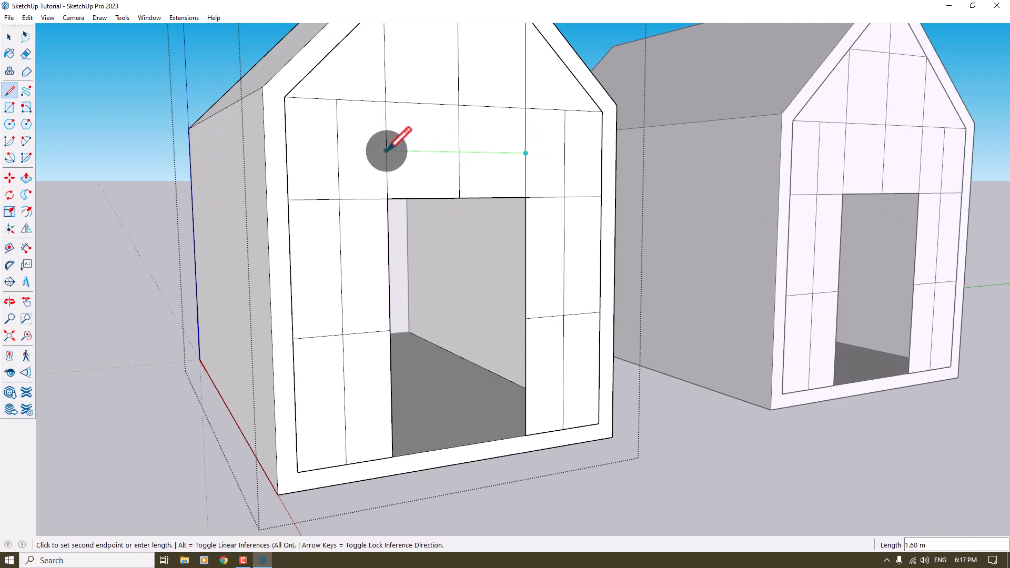
{"action": "key", "text": "space"}
{"action": "scroll", "coordinate": [389, 158], "scroll_direction": "down", "scroll_amount": 4}
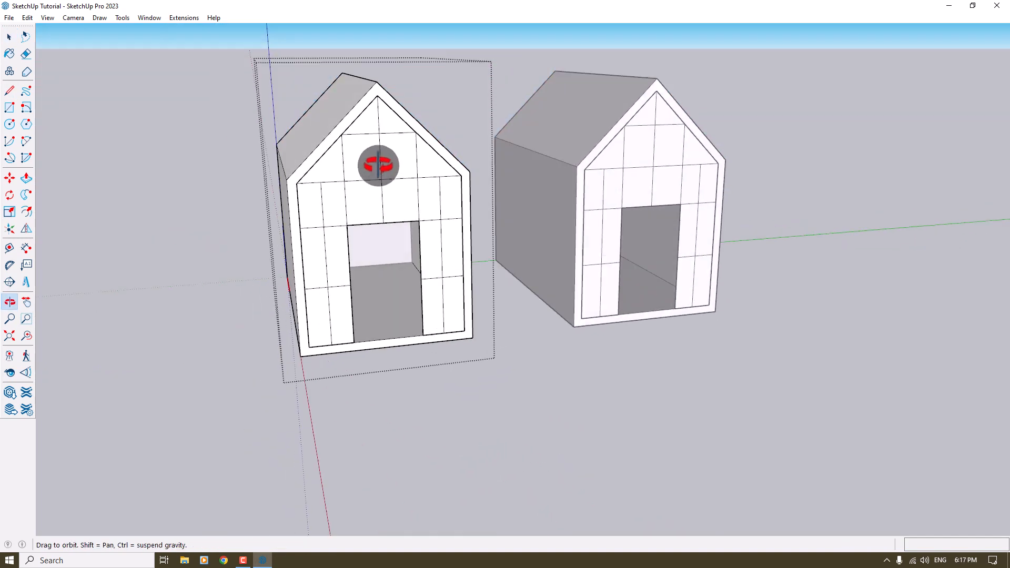
Step: Offset the outline of the gable's upper left triangular panel inward by 0.02 m
{"action": "scroll", "coordinate": [374, 181], "scroll_direction": "up", "scroll_amount": 2}
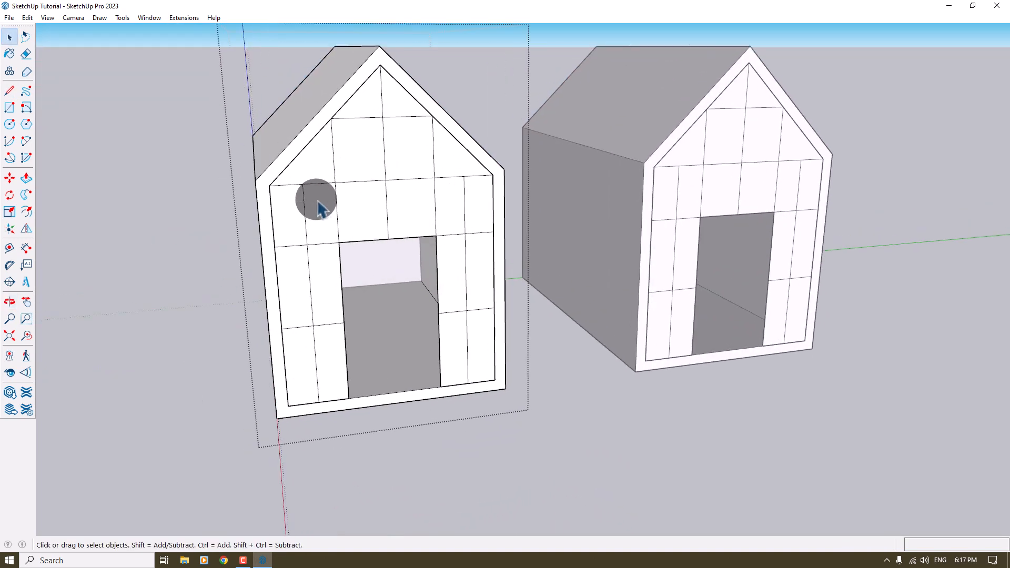
{"action": "left_click", "coordinate": [27, 214]}
{"action": "scroll", "coordinate": [45, 215], "scroll_direction": "up", "scroll_amount": 3}
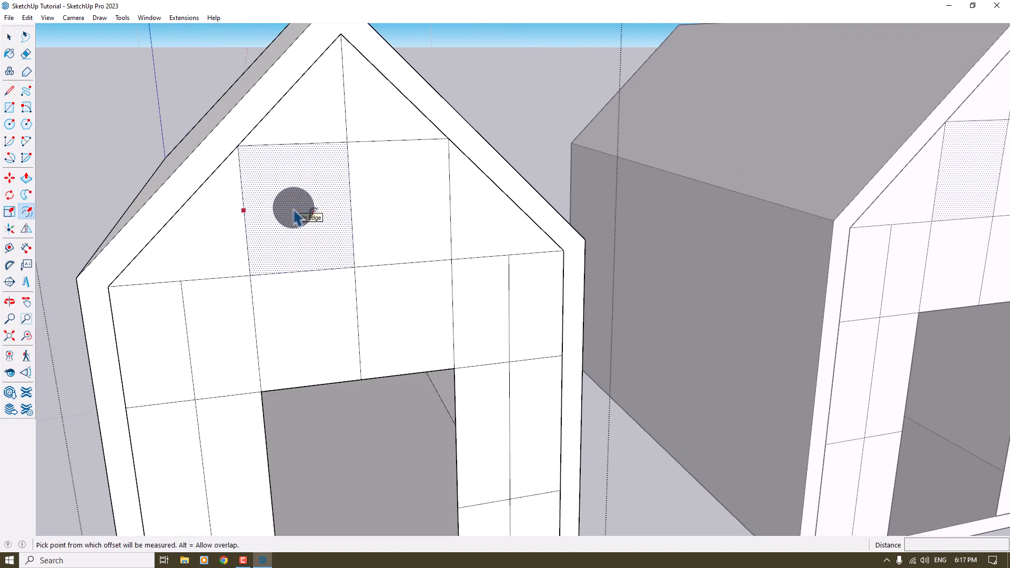
{"action": "left_click", "coordinate": [321, 143]}
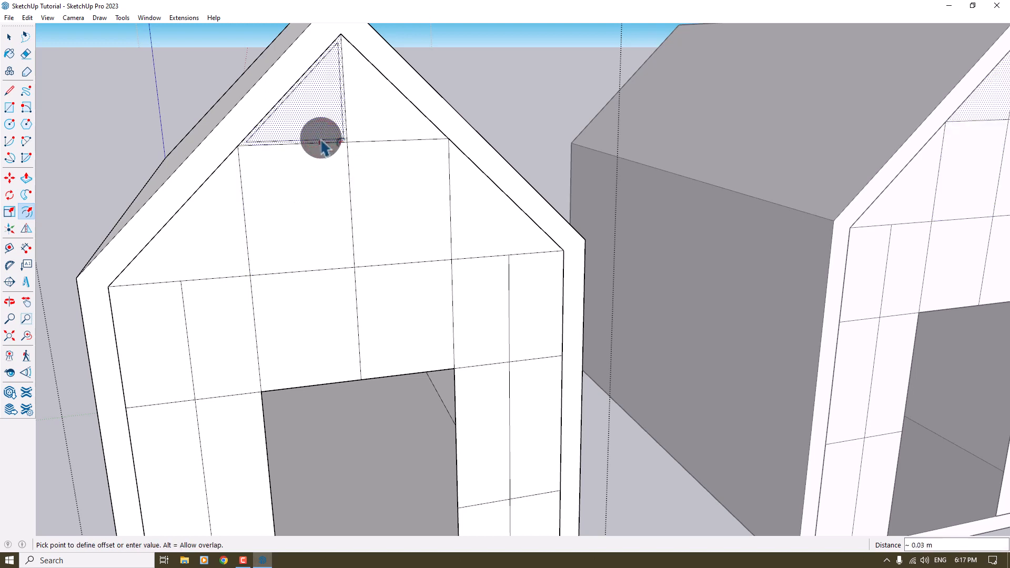
{"action": "left_click", "coordinate": [321, 142]}
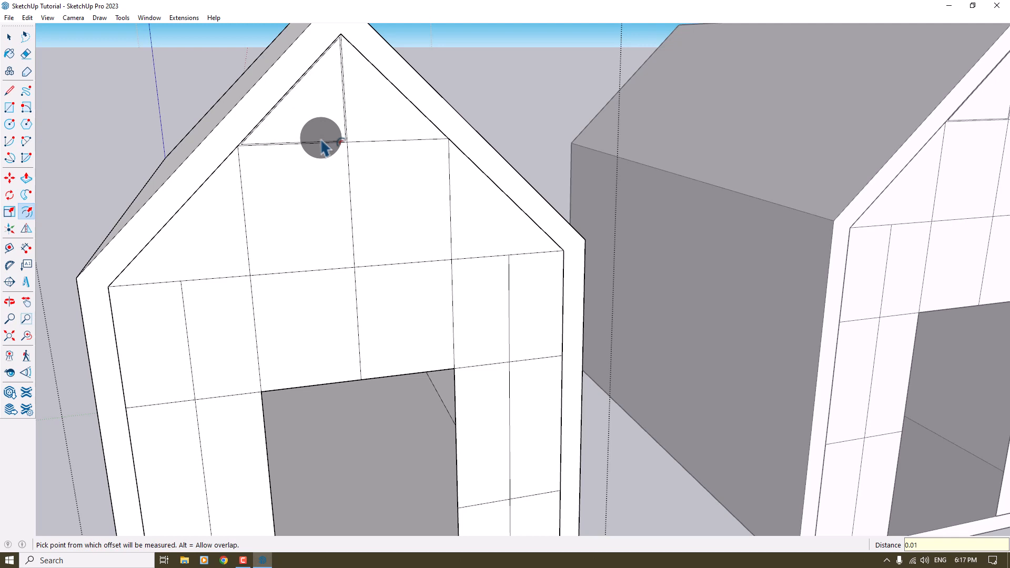
{"action": "type", "text": "0.02"}
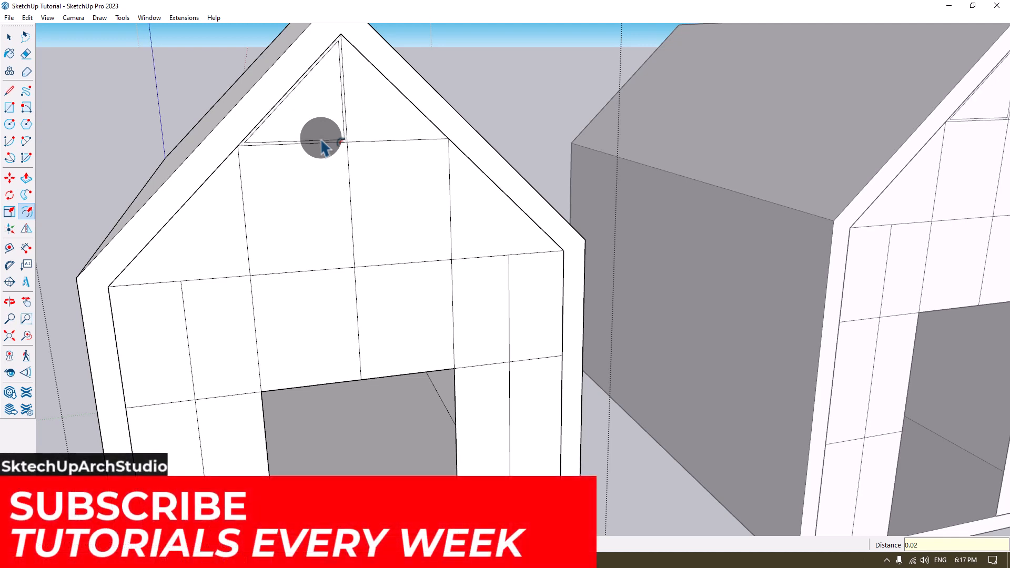
{"action": "key", "text": "Return"}
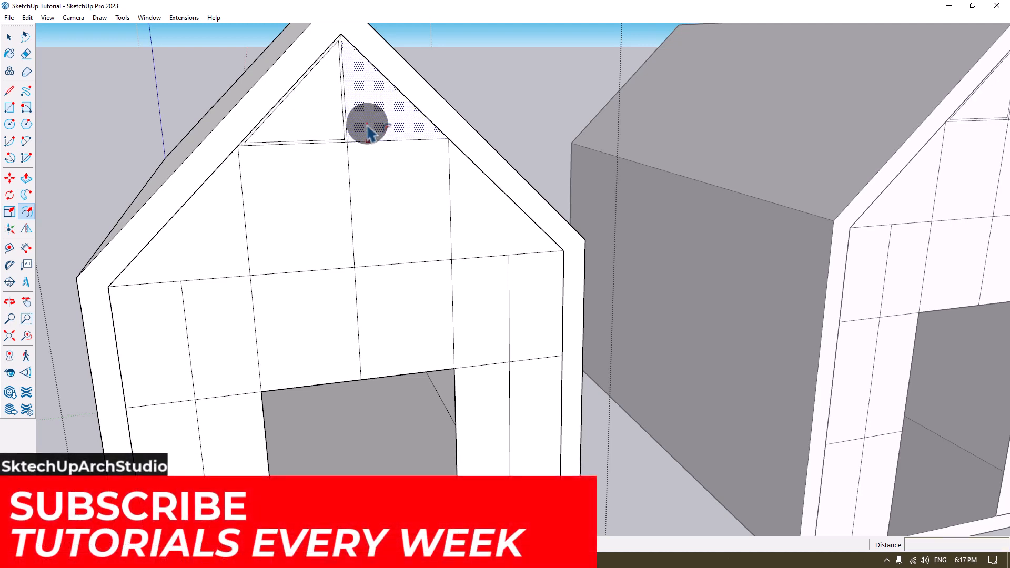
Step: Apply the same 0.02 m inward offset to the five remaining gable panels above the eave-level line
{"action": "double_click", "coordinate": [365, 124]}
{"action": "double_click", "coordinate": [332, 165]}
{"action": "double_click", "coordinate": [404, 174]}
{"action": "double_click", "coordinate": [451, 190]}
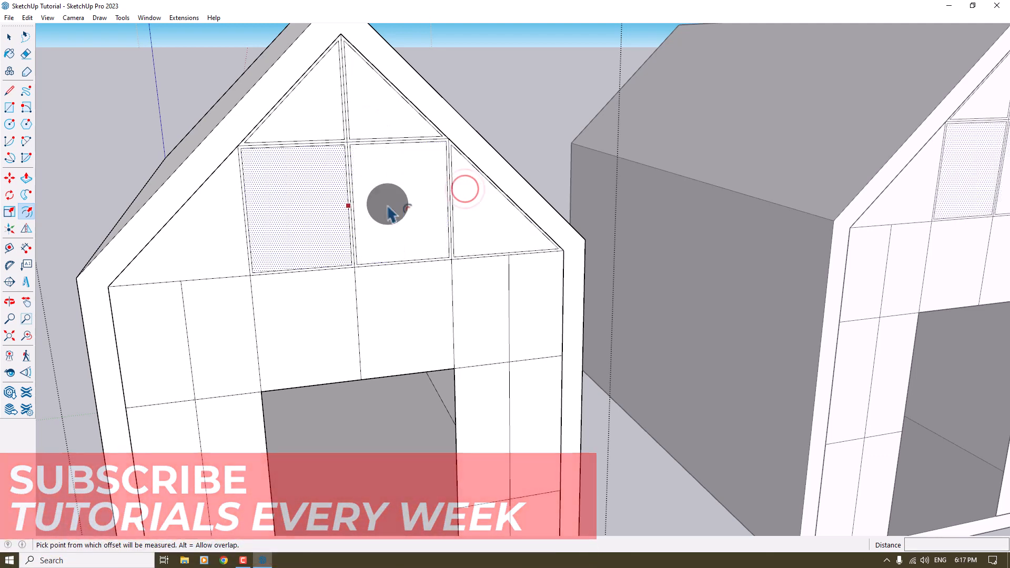
{"action": "double_click", "coordinate": [221, 235]}
Step: Repeat the 0.02 m inward offset on the six panels in the row between the eave-level line and the doorway's top
{"action": "double_click", "coordinate": [172, 302]}
{"action": "double_click", "coordinate": [225, 315]}
{"action": "double_click", "coordinate": [271, 300]}
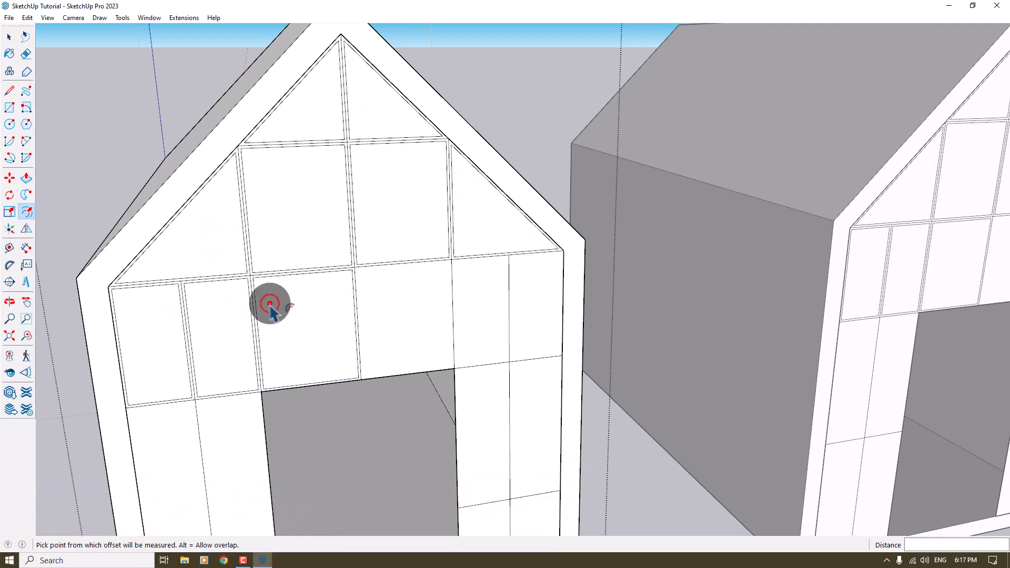
{"action": "double_click", "coordinate": [368, 282]}
{"action": "double_click", "coordinate": [462, 282]}
{"action": "double_click", "coordinate": [530, 280]}
Step: Repeat the 0.02 m inward offset on the four panels to the right of the doorway
{"action": "scroll", "coordinate": [526, 276], "scroll_direction": "down", "scroll_amount": 4}
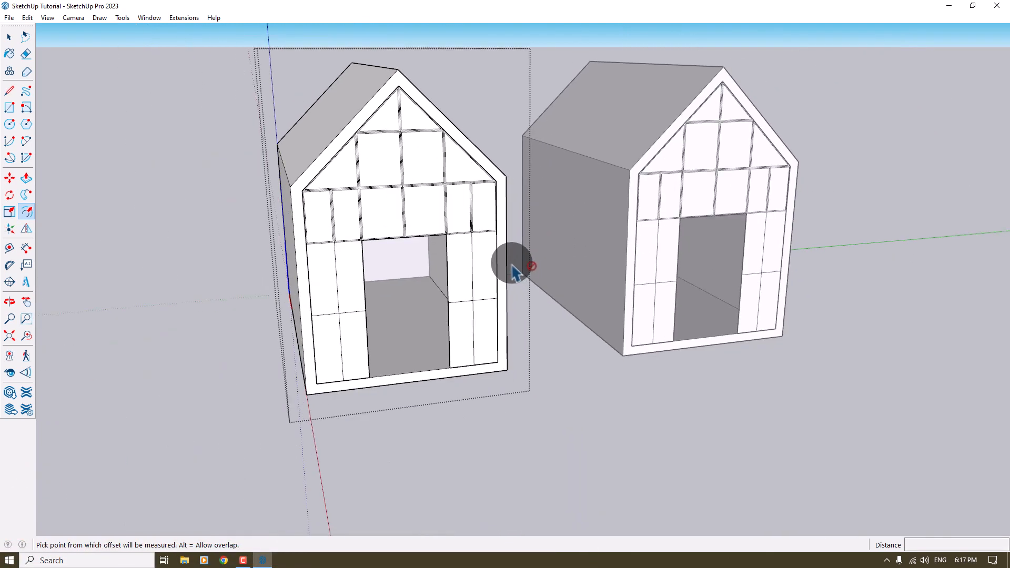
{"action": "scroll", "coordinate": [491, 247], "scroll_direction": "up", "scroll_amount": 4}
{"action": "double_click", "coordinate": [491, 245]}
{"action": "double_click", "coordinate": [460, 248]}
{"action": "double_click", "coordinate": [461, 364]}
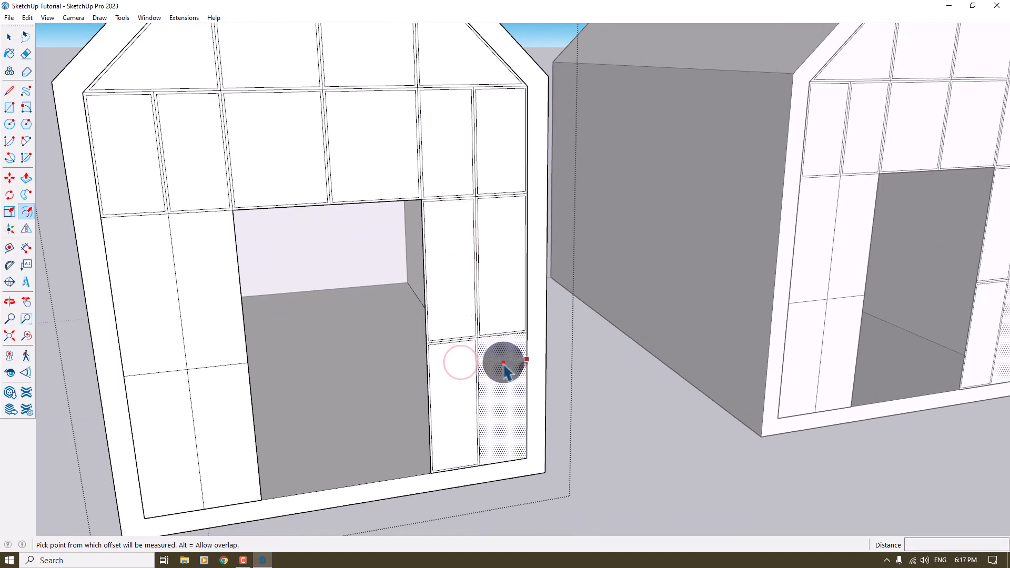
{"action": "double_click", "coordinate": [504, 364]}
Step: Offset the outlines of the four panels to the left of the doorway inward by 0.02 m
{"action": "scroll", "coordinate": [447, 259], "scroll_direction": "down", "scroll_amount": 3}
{"action": "scroll", "coordinate": [429, 228], "scroll_direction": "up", "scroll_amount": 3}
{"action": "double_click", "coordinate": [429, 227]}
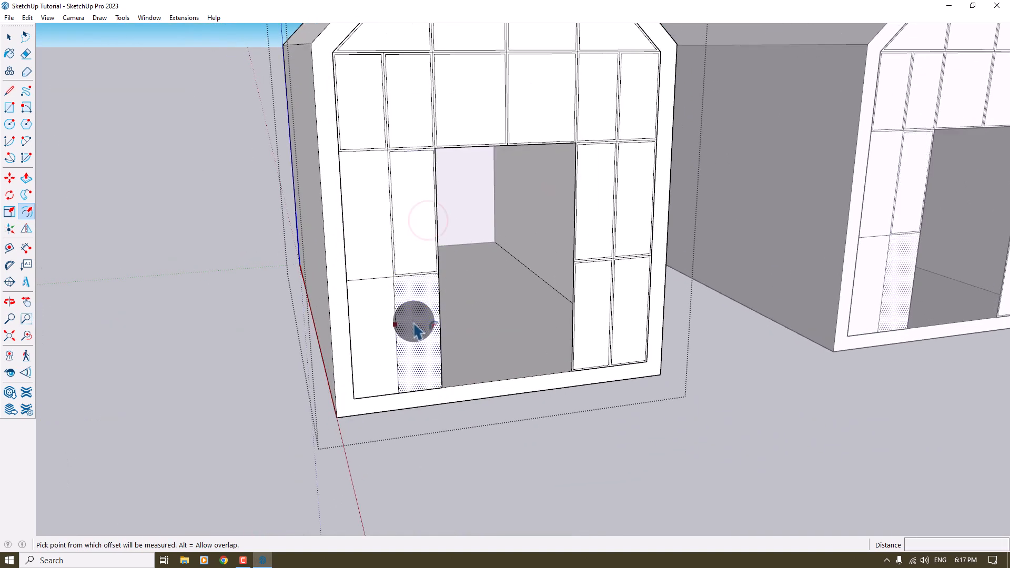
{"action": "double_click", "coordinate": [412, 322]}
{"action": "double_click", "coordinate": [367, 322]}
{"action": "double_click", "coordinate": [378, 246]}
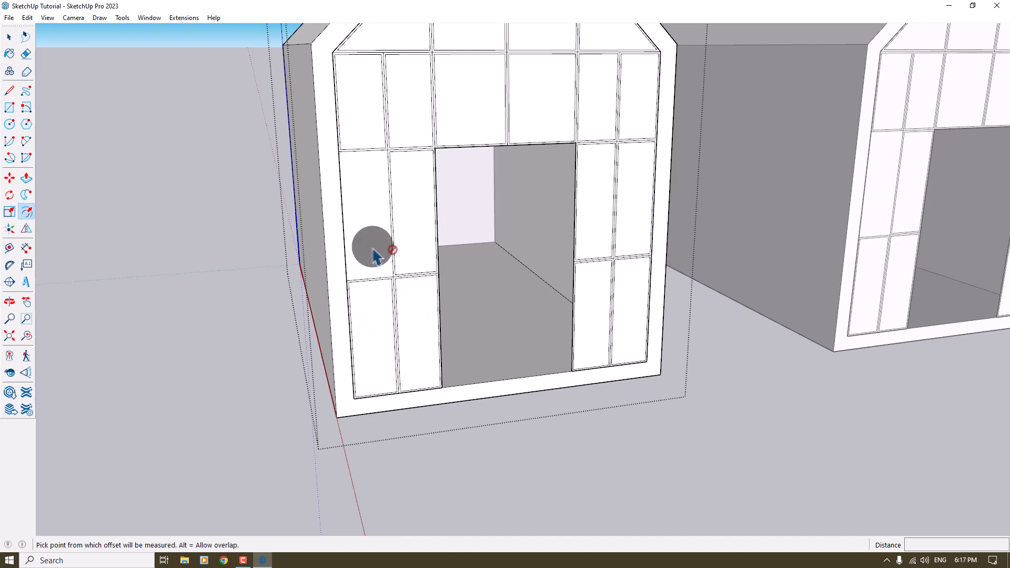
{"action": "left_click", "coordinate": [373, 250]}
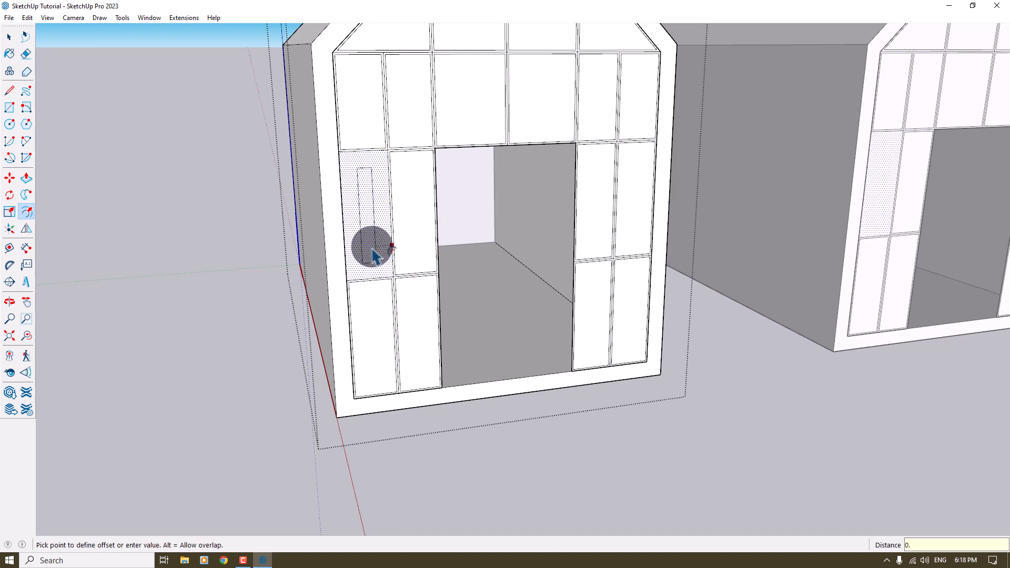
{"action": "left_click", "coordinate": [373, 252]}
Step: Erase the centre lines between the offset outlines of the panels to the left of the doorway and directly above them
{"action": "key", "text": "e"}
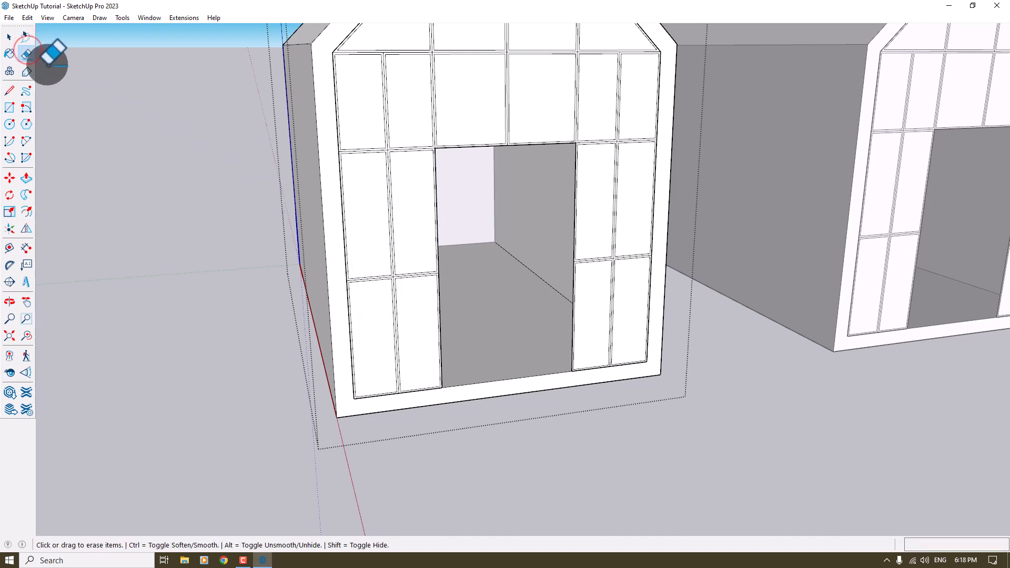
{"action": "scroll", "coordinate": [247, 214], "scroll_direction": "up", "scroll_amount": 3}
{"action": "scroll", "coordinate": [372, 305], "scroll_direction": "up", "scroll_amount": 5}
{"action": "scroll", "coordinate": [371, 291], "scroll_direction": "down", "scroll_amount": 5}
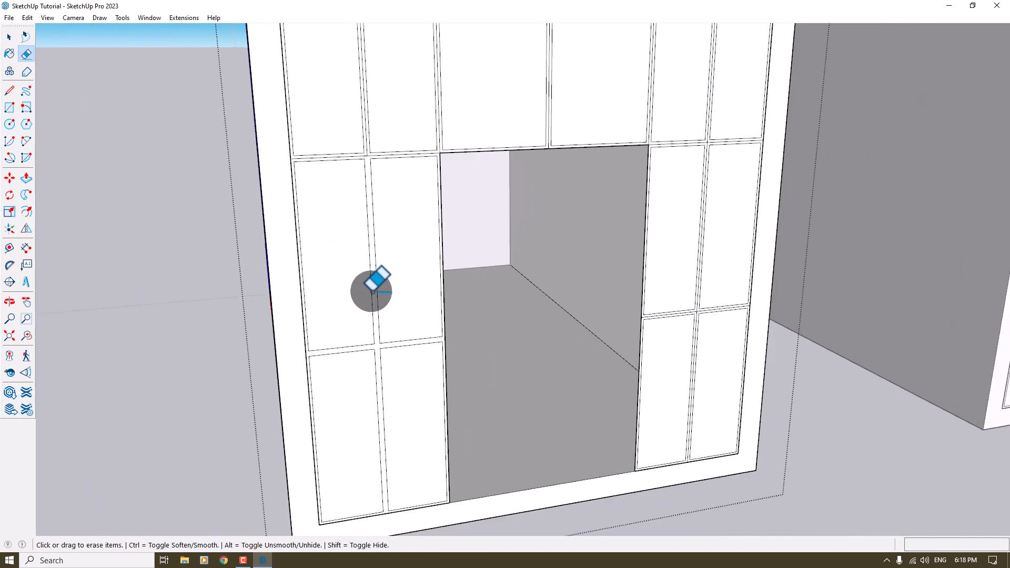
{"action": "scroll", "coordinate": [372, 291], "scroll_direction": "down", "scroll_amount": 3}
{"action": "scroll", "coordinate": [378, 264], "scroll_direction": "up", "scroll_amount": 5}
{"action": "scroll", "coordinate": [379, 250], "scroll_direction": "down", "scroll_amount": 2}
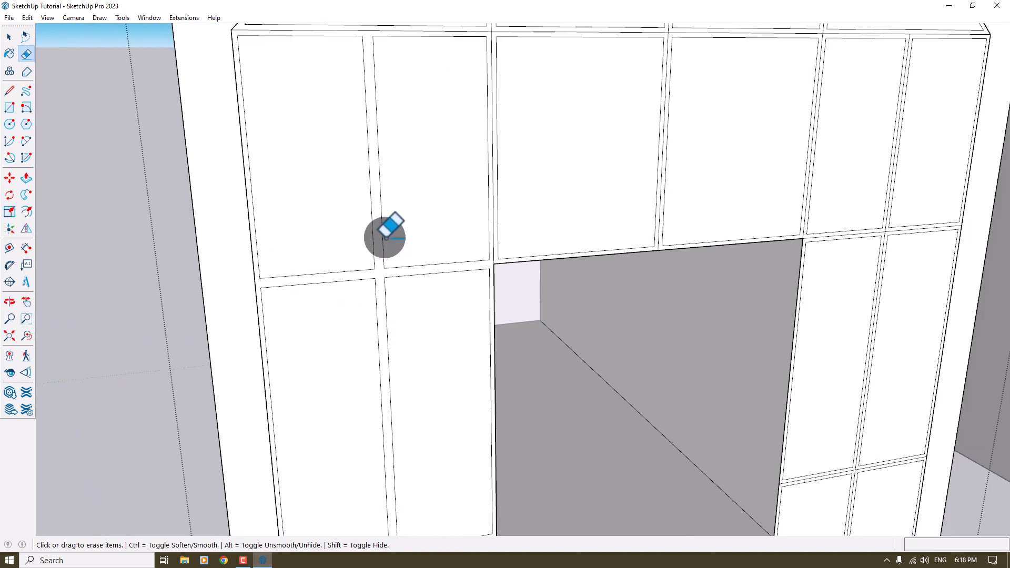
Step: Erase the leftover centre lines along the eave-level divider and its adjoining vertical dividers above the doorway
{"action": "scroll", "coordinate": [385, 238], "scroll_direction": "down", "scroll_amount": 3}
{"action": "scroll", "coordinate": [419, 196], "scroll_direction": "up", "scroll_amount": 4}
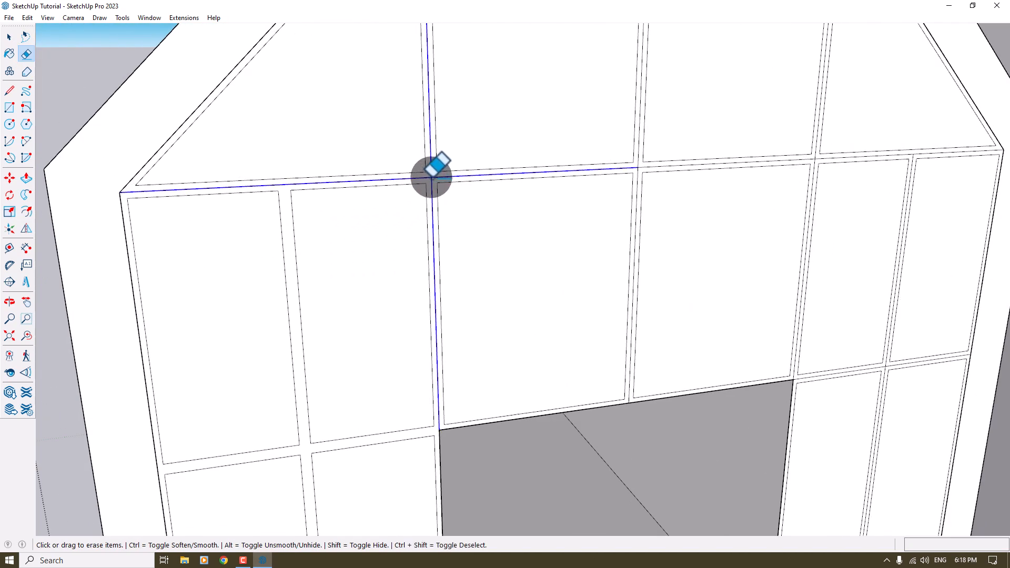
{"action": "scroll", "coordinate": [438, 174], "scroll_direction": "down", "scroll_amount": 3}
{"action": "scroll", "coordinate": [461, 203], "scroll_direction": "up", "scroll_amount": 4}
{"action": "scroll", "coordinate": [459, 217], "scroll_direction": "down", "scroll_amount": 3}
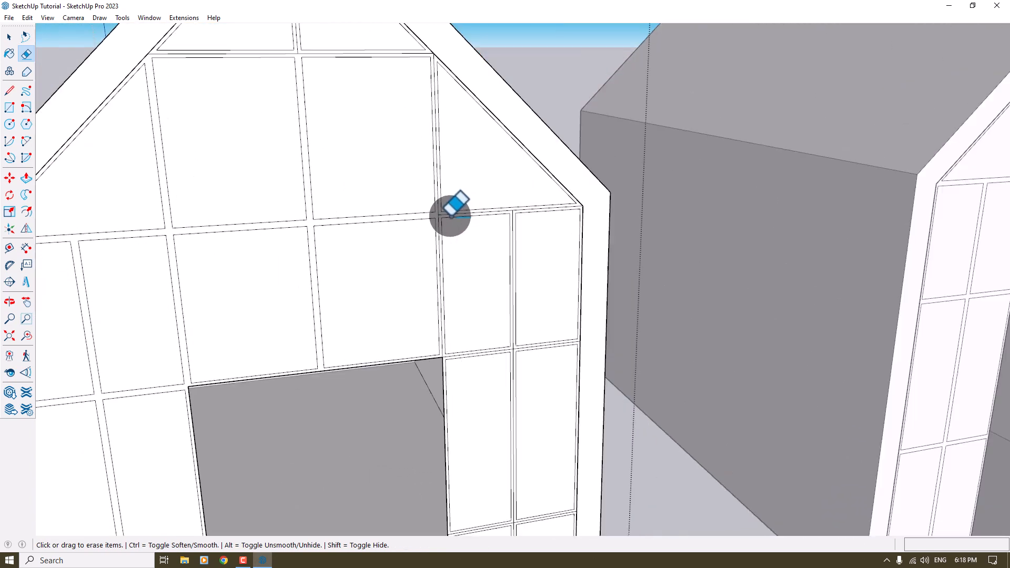
Step: Erase the remaining centre lines between the panels on the doorway's right side and in the top of the gable
{"action": "scroll", "coordinate": [451, 208], "scroll_direction": "up", "scroll_amount": 4}
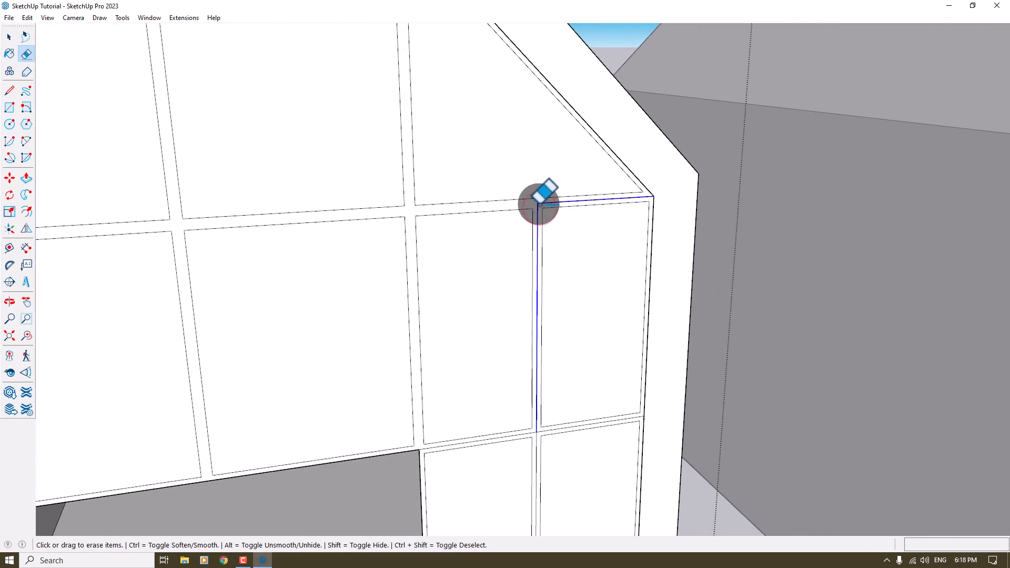
{"action": "scroll", "coordinate": [532, 206], "scroll_direction": "down", "scroll_amount": 3}
{"action": "scroll", "coordinate": [500, 223], "scroll_direction": "up", "scroll_amount": 4}
{"action": "scroll", "coordinate": [465, 253], "scroll_direction": "down", "scroll_amount": 3}
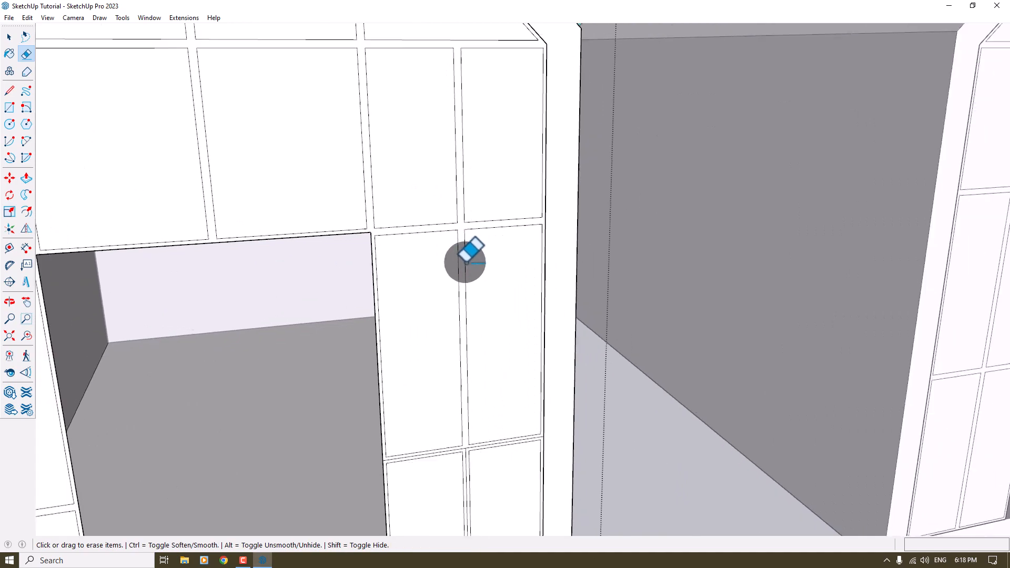
{"action": "scroll", "coordinate": [467, 255], "scroll_direction": "up", "scroll_amount": 4}
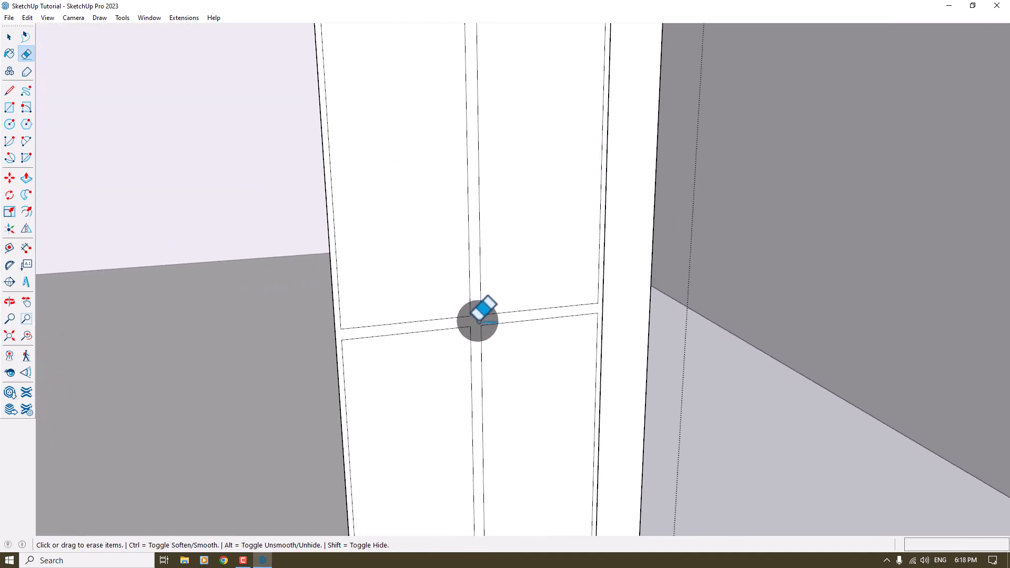
{"action": "scroll", "coordinate": [478, 321], "scroll_direction": "down", "scroll_amount": 3}
{"action": "scroll", "coordinate": [428, 235], "scroll_direction": "up", "scroll_amount": 4}
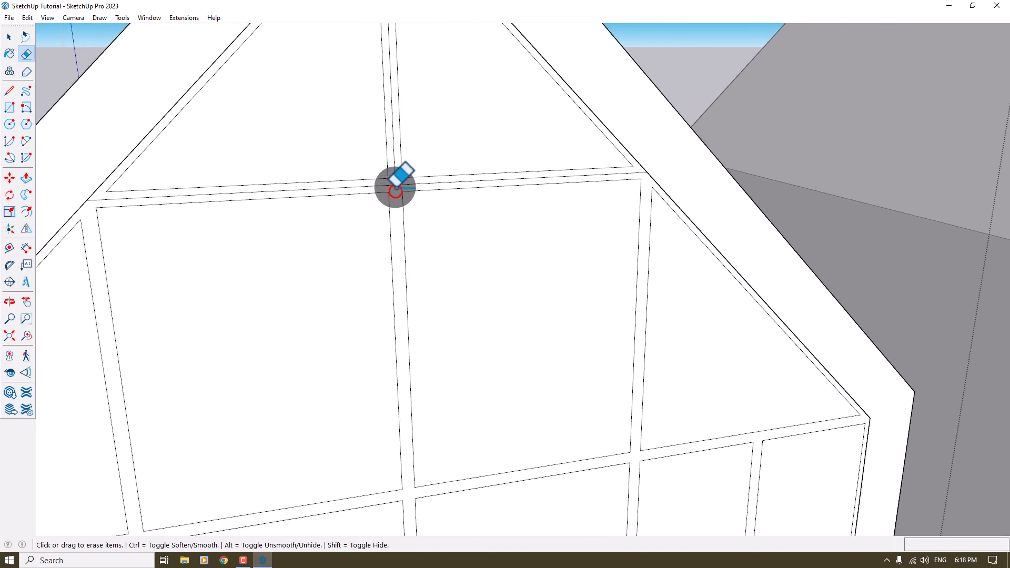
{"action": "scroll", "coordinate": [390, 192], "scroll_direction": "down", "scroll_amount": 6}
Step: Move the doorway's left vertical edge 0.02 m inward toward the opening
{"action": "key", "text": "space"}
{"action": "scroll", "coordinate": [395, 295], "scroll_direction": "up", "scroll_amount": 4}
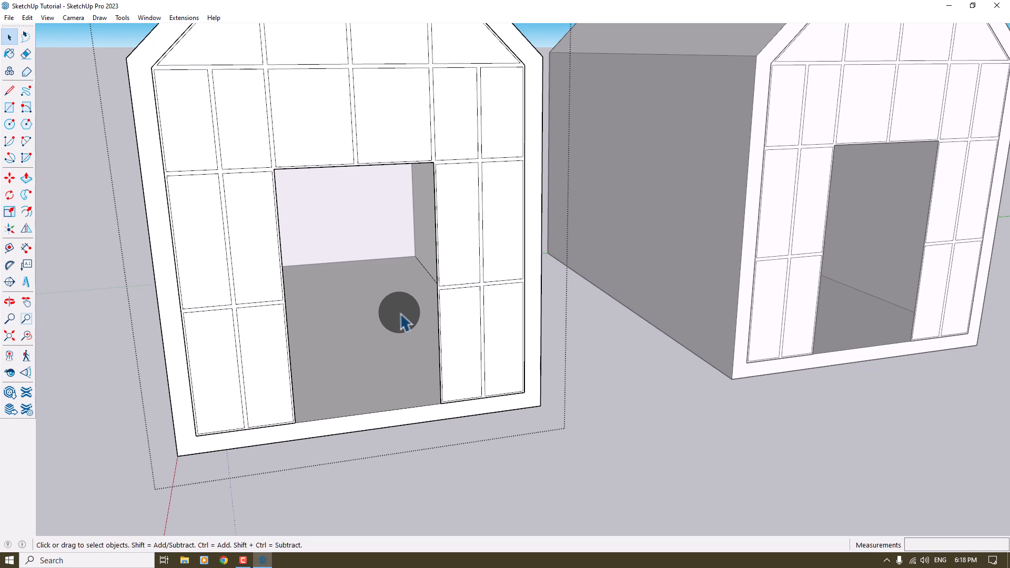
{"action": "scroll", "coordinate": [276, 210], "scroll_direction": "up", "scroll_amount": 3}
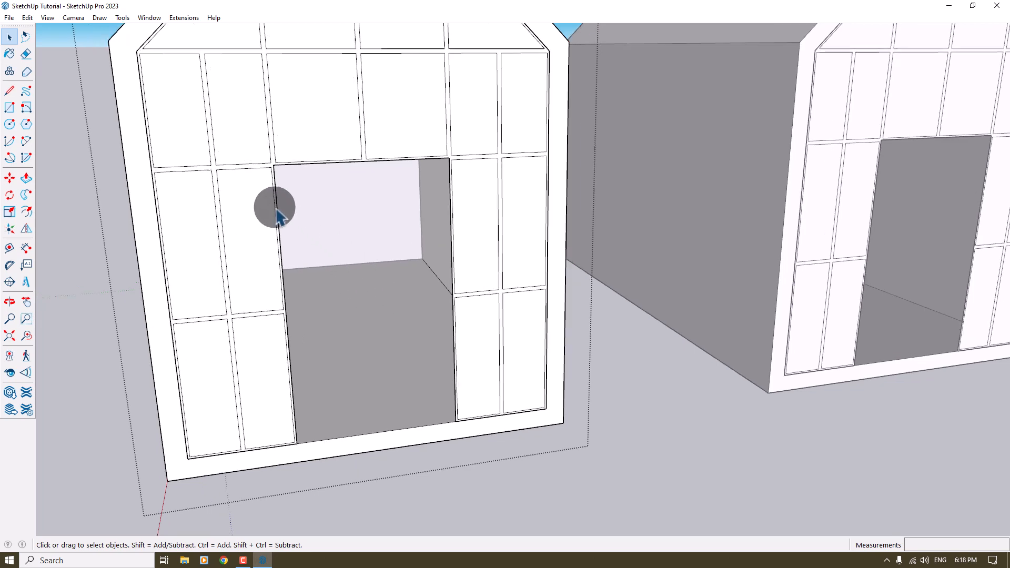
{"action": "left_click", "coordinate": [272, 207]}
{"action": "left_click", "coordinate": [10, 178]}
{"action": "scroll", "coordinate": [253, 126], "scroll_direction": "up", "scroll_amount": 2}
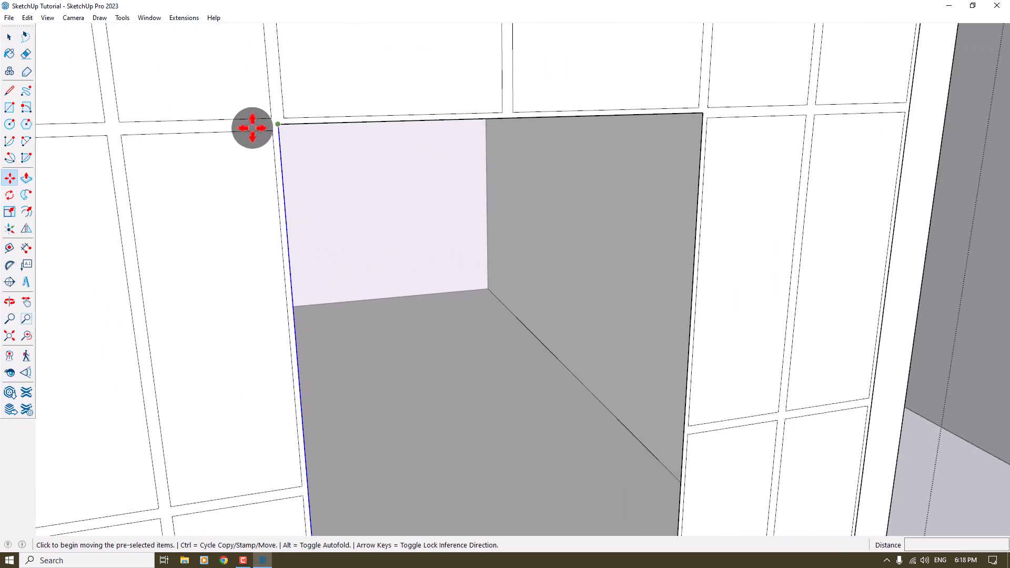
{"action": "left_click", "coordinate": [281, 122]}
{"action": "type", "text": "0.0"}
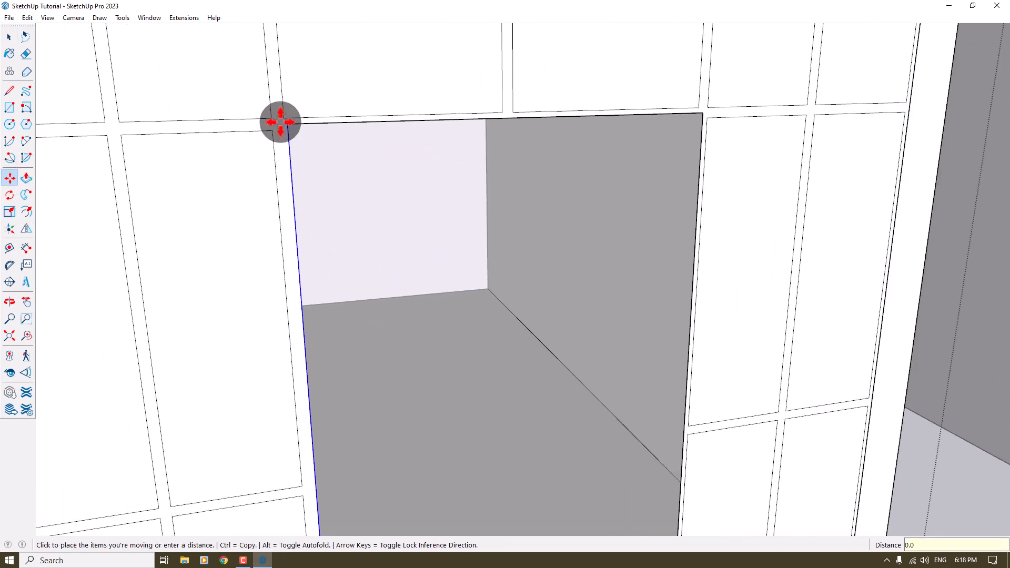
{"action": "type", "text": "2"}
{"action": "key", "text": "Return"}
{"action": "scroll", "coordinate": [281, 122], "scroll_direction": "down", "scroll_amount": 4}
{"action": "scroll", "coordinate": [288, 123], "scroll_direction": "up", "scroll_amount": 4}
{"action": "key", "text": "space"}
Step: Move the doorway's right vertical edge inward toward the opening by the same distance as the left edge
{"action": "scroll", "coordinate": [307, 125], "scroll_direction": "down", "scroll_amount": 3}
{"action": "scroll", "coordinate": [331, 128], "scroll_direction": "up", "scroll_amount": 3}
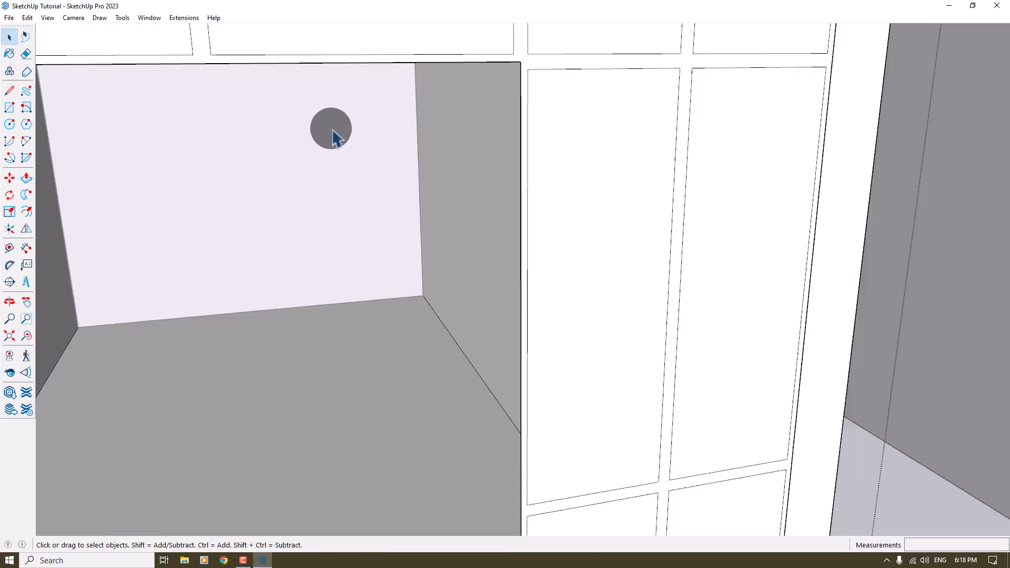
{"action": "scroll", "coordinate": [342, 131], "scroll_direction": "down", "scroll_amount": 3}
{"action": "scroll", "coordinate": [405, 139], "scroll_direction": "up", "scroll_amount": 2}
{"action": "left_click", "coordinate": [417, 145]}
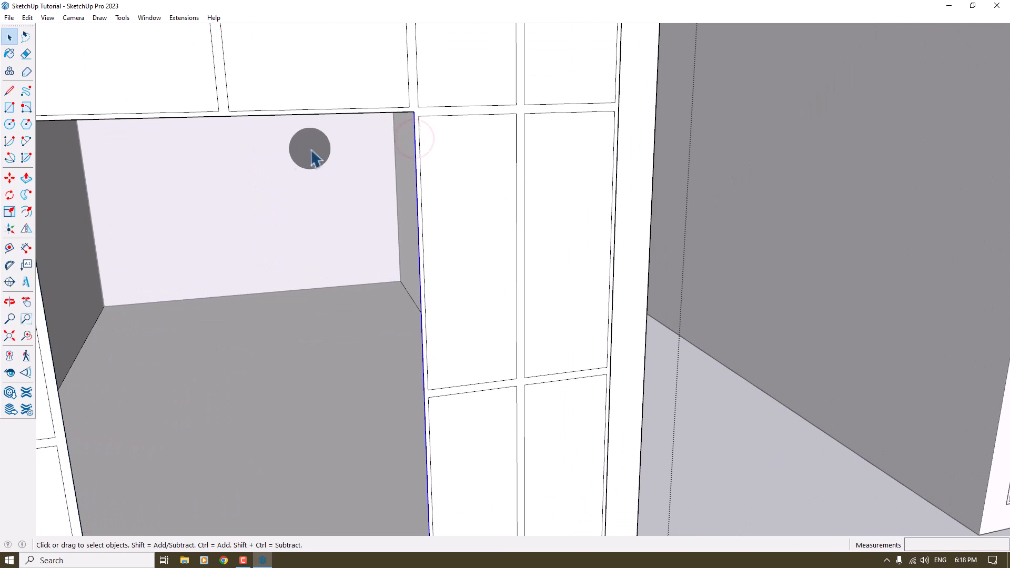
{"action": "left_click", "coordinate": [10, 178]}
{"action": "scroll", "coordinate": [138, 152], "scroll_direction": "up", "scroll_amount": 1}
{"action": "left_click", "coordinate": [390, 109]}
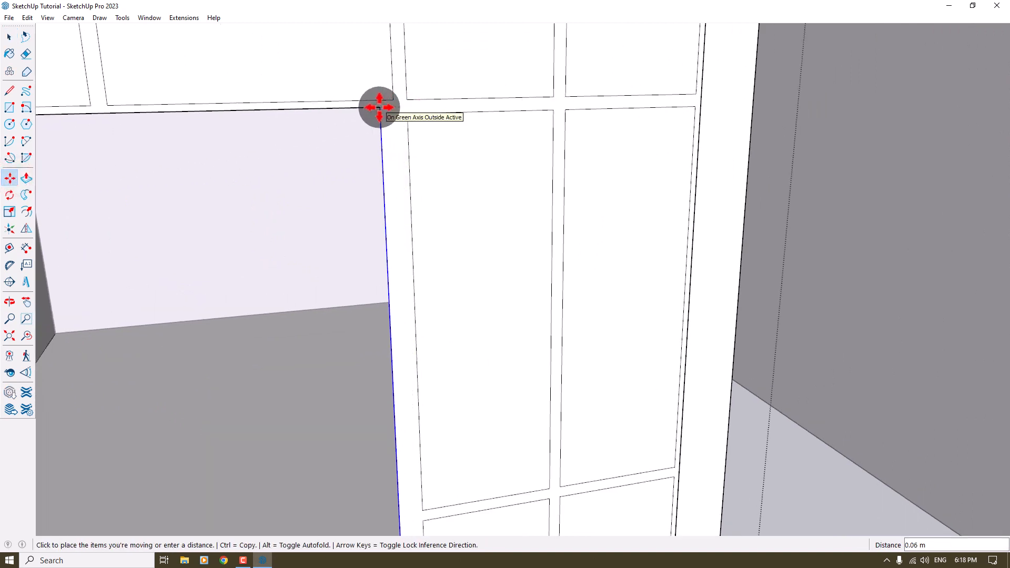
{"action": "left_click", "coordinate": [379, 107]}
{"action": "key", "text": "space"}
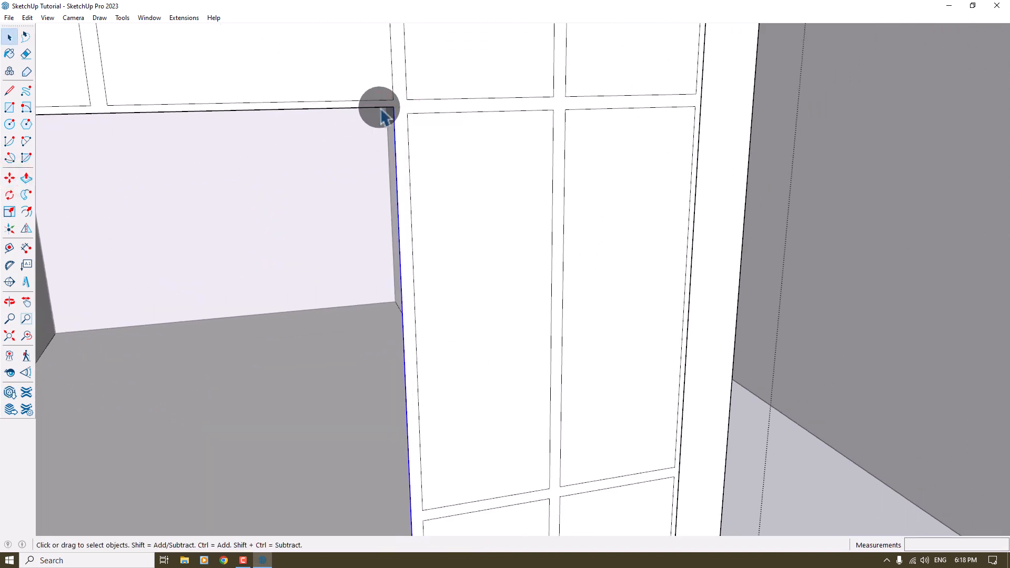
Step: Move the doorway's top edge down 0.02 m into the opening
{"action": "left_click", "coordinate": [316, 110]}
{"action": "left_click", "coordinate": [14, 176]}
{"action": "left_click", "coordinate": [292, 135]}
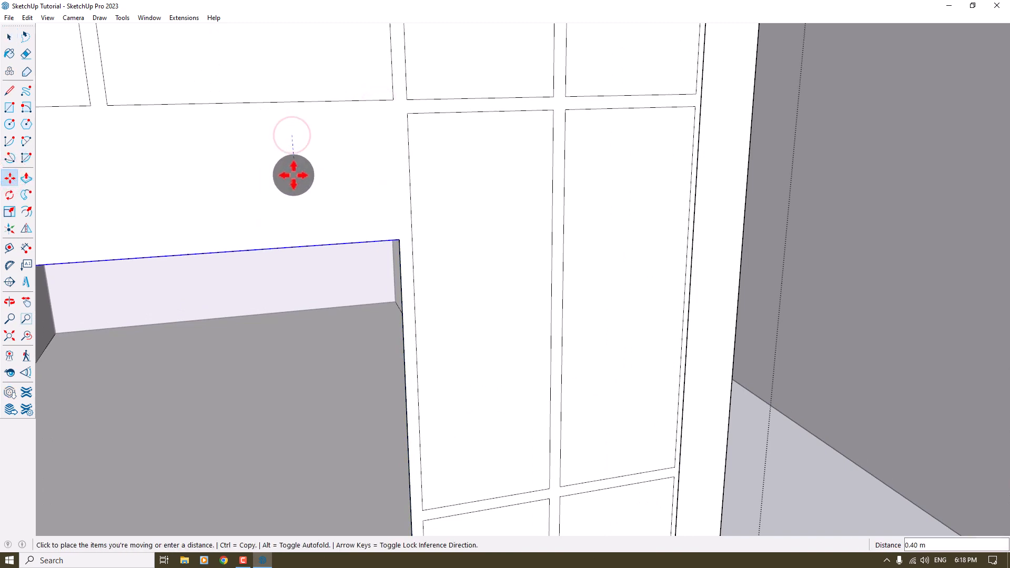
{"action": "type", "text": "0.02"}
{"action": "key", "text": "Return"}
{"action": "scroll", "coordinate": [311, 174], "scroll_direction": "down", "scroll_amount": 5}
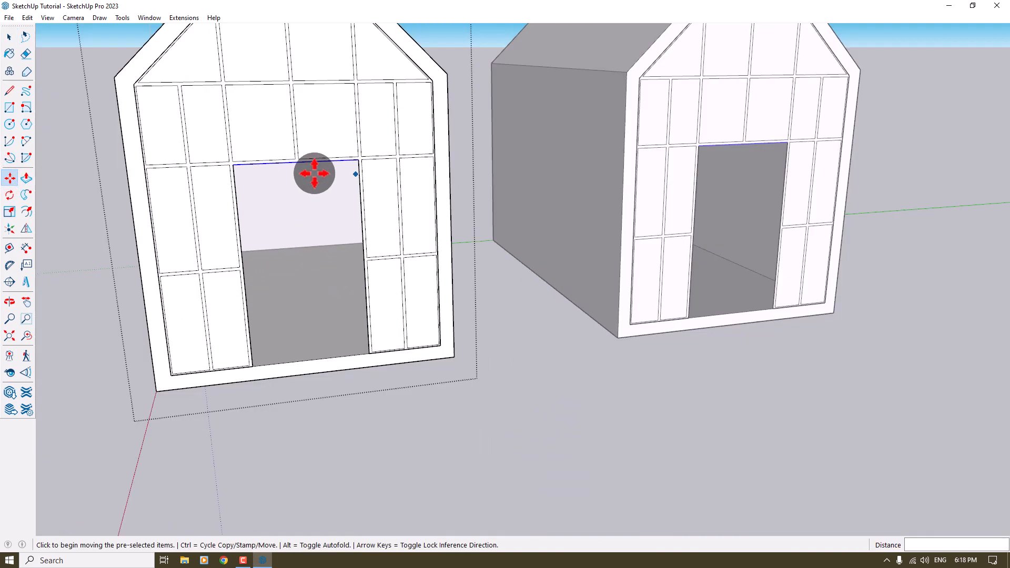
{"action": "key", "text": "space"}
{"action": "scroll", "coordinate": [424, 163], "scroll_direction": "up", "scroll_amount": 6}
{"action": "scroll", "coordinate": [485, 159], "scroll_direction": "down", "scroll_amount": 2}
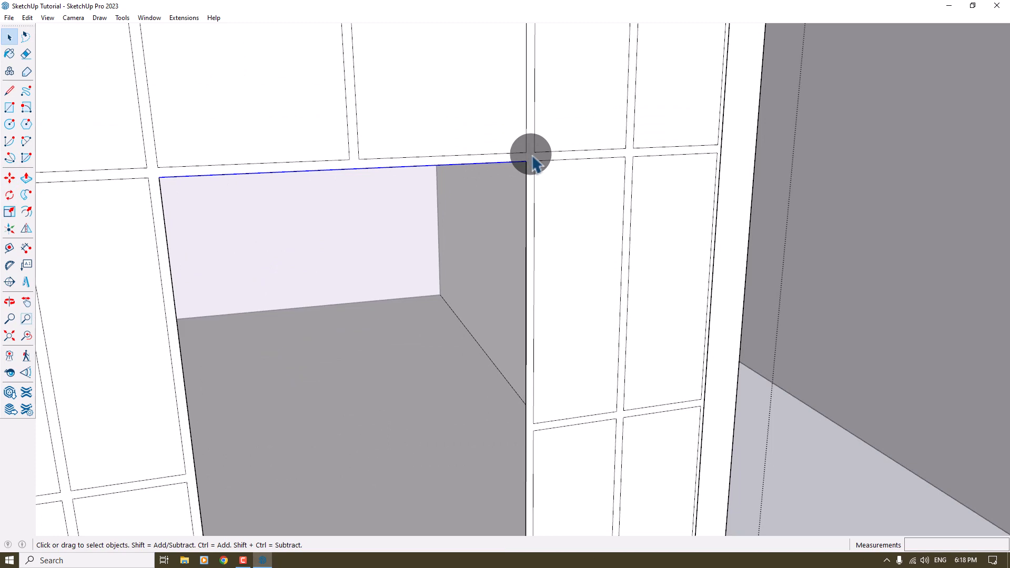
{"action": "scroll", "coordinate": [474, 174], "scroll_direction": "down", "scroll_amount": 5}
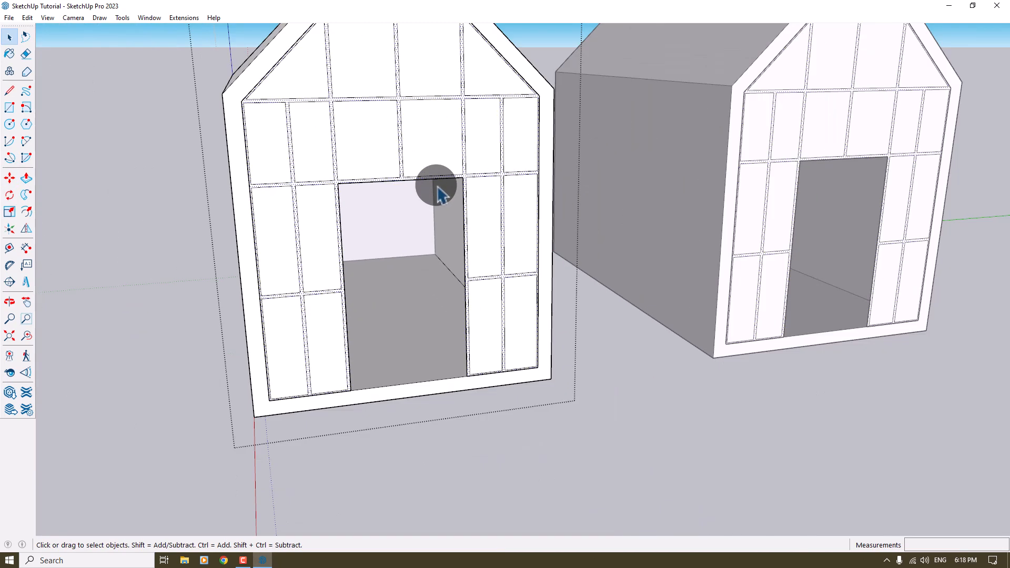
{"action": "left_click", "coordinate": [474, 316]}
{"action": "left_click", "coordinate": [519, 303], "text": "ctrl"}
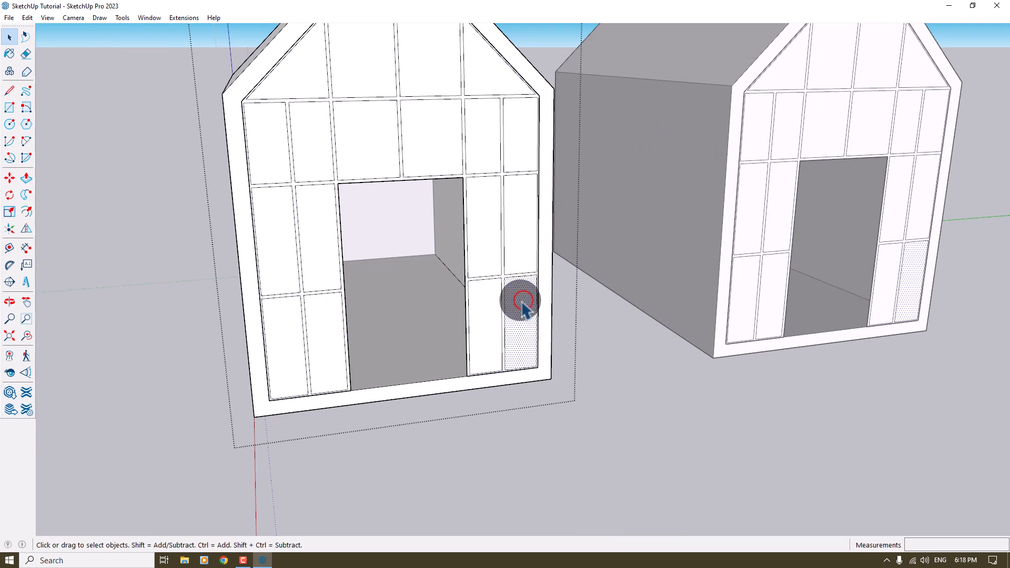
{"action": "left_click", "coordinate": [495, 258], "text": "ctrl"}
{"action": "left_click", "coordinate": [521, 227], "text": "ctrl"}
{"action": "left_click", "coordinate": [523, 140], "text": "ctrl"}
{"action": "left_click", "coordinate": [494, 117], "text": "ctrl"}
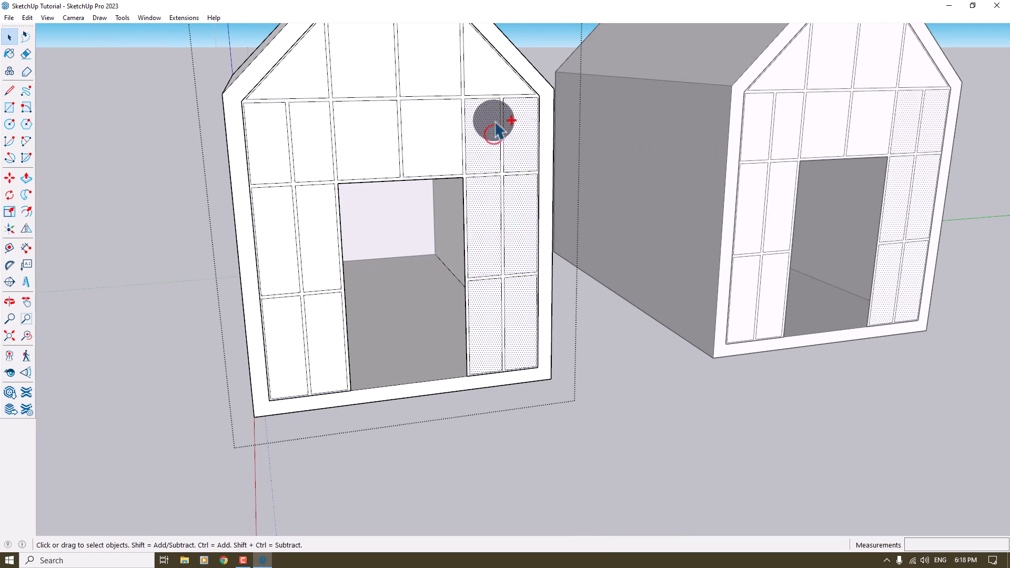
{"action": "left_click", "coordinate": [492, 83], "text": "ctrl"}
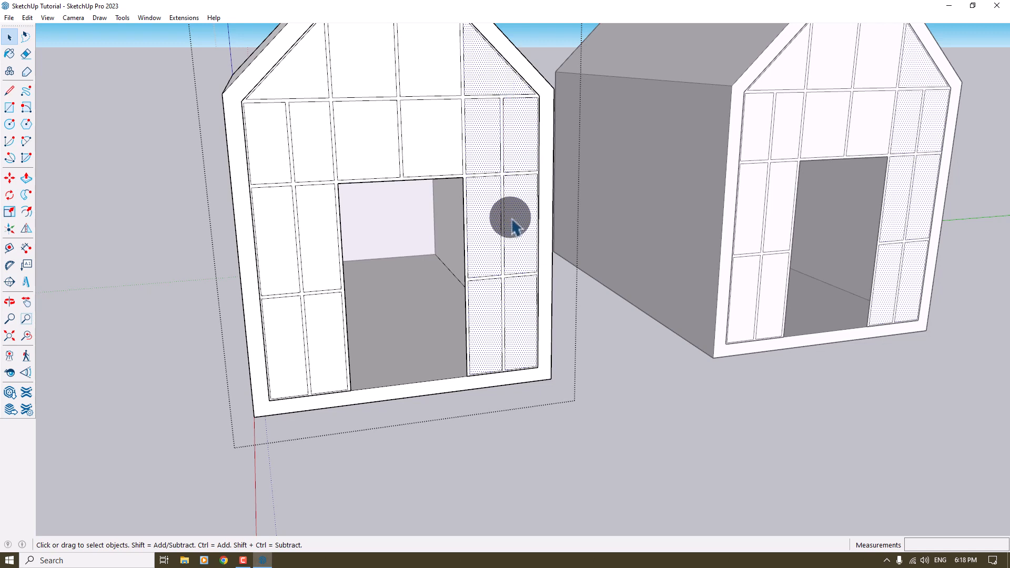
Step: Select every panel face on the facade, including the gable panels, and place a copy of them outward in front of the house
{"action": "left_click", "coordinate": [520, 289]}
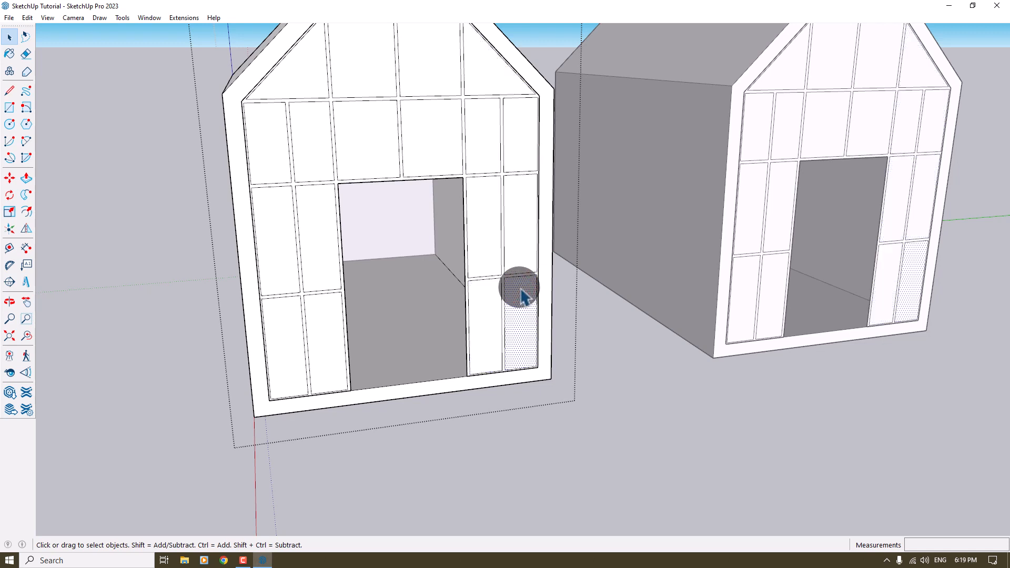
{"action": "left_click", "coordinate": [484, 295], "text": "ctrl"}
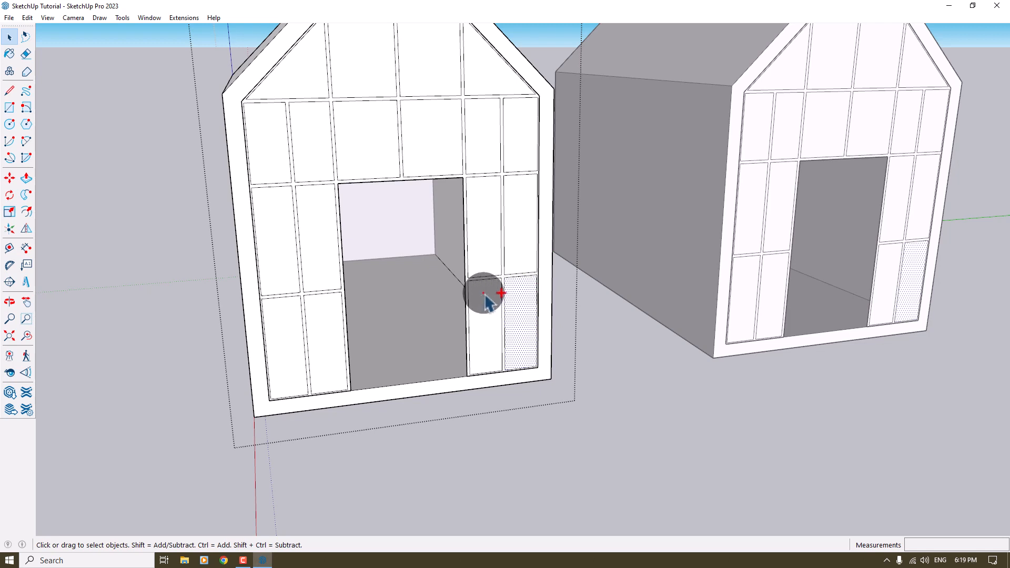
{"action": "left_click", "coordinate": [519, 228], "text": "ctrl"}
{"action": "left_click", "coordinate": [480, 214], "text": "ctrl"}
{"action": "left_click", "coordinate": [519, 134], "text": "ctrl"}
{"action": "left_click", "coordinate": [491, 127], "text": "ctrl"}
{"action": "left_click", "coordinate": [485, 81], "text": "ctrl"}
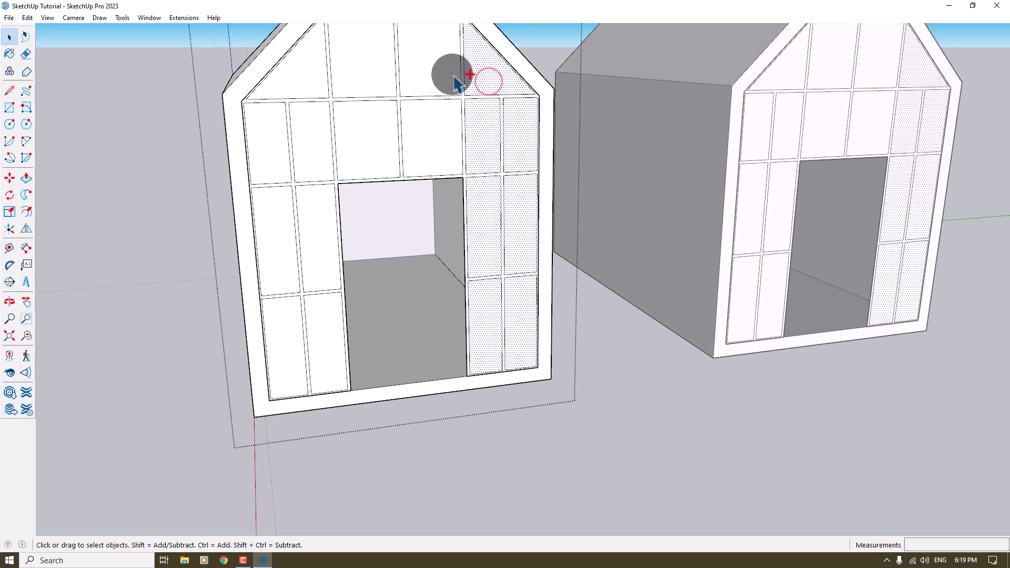
{"action": "left_click", "coordinate": [429, 60], "text": "ctrl"}
{"action": "left_click", "coordinate": [421, 156], "text": "ctrl"}
{"action": "left_click", "coordinate": [366, 153], "text": "ctrl"}
{"action": "left_click", "coordinate": [369, 62], "text": "ctrl"}
{"action": "left_click", "coordinate": [309, 83], "text": "ctrl"}
{"action": "left_click", "coordinate": [316, 138], "text": "ctrl"}
{"action": "left_click", "coordinate": [280, 144], "text": "ctrl"}
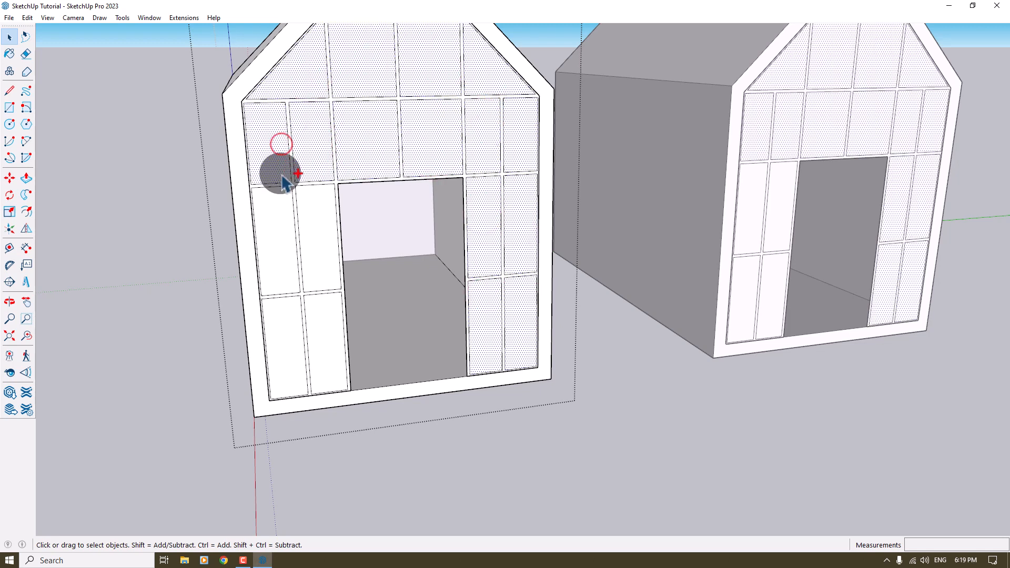
{"action": "left_click", "coordinate": [275, 236], "text": "ctrl"}
{"action": "left_click", "coordinate": [308, 236], "text": "ctrl"}
{"action": "left_click", "coordinate": [322, 324], "text": "ctrl"}
{"action": "left_click", "coordinate": [302, 321], "text": "ctrl"}
{"action": "scroll", "coordinate": [302, 320], "scroll_direction": "down", "scroll_amount": 4}
{"action": "middle_click_drag", "start_coordinate": [302, 320], "coordinate": [376, 228]}
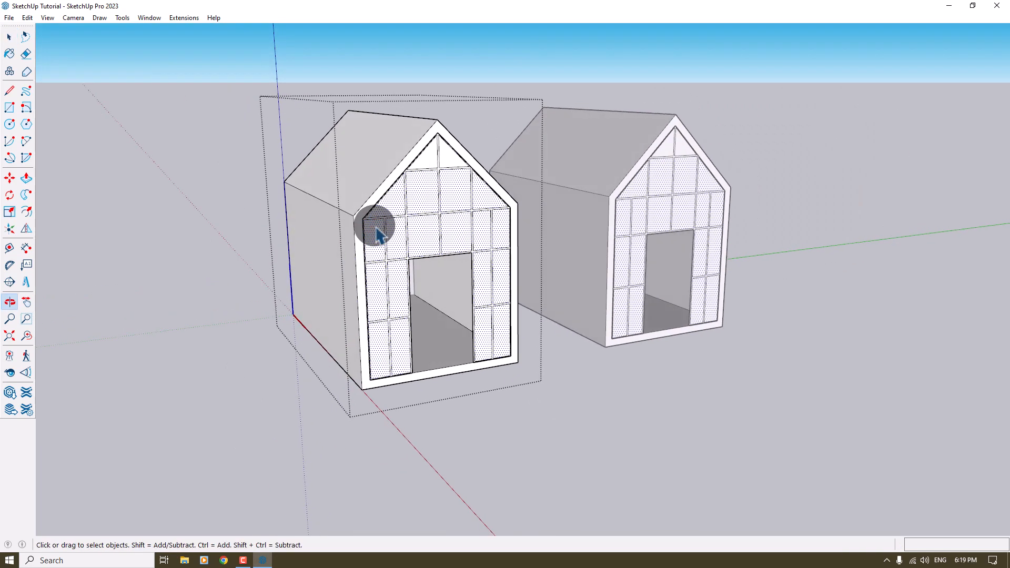
{"action": "left_click", "coordinate": [9, 179]}
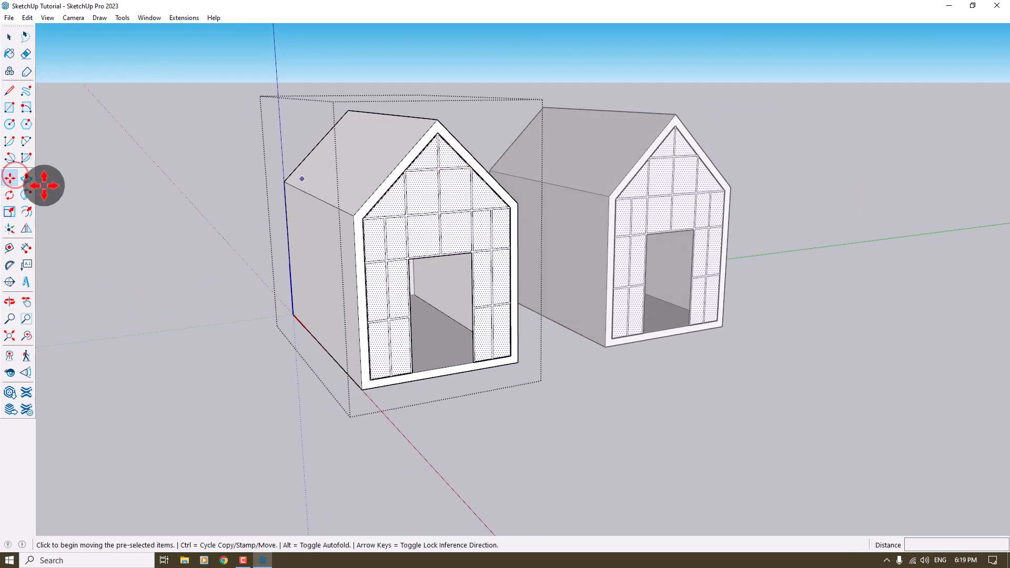
{"action": "middle_click_drag", "start_coordinate": [157, 226], "coordinate": [421, 269]}
{"action": "left_click", "coordinate": [550, 369]}
{"action": "left_click", "coordinate": [633, 398]}
{"action": "key", "text": "space"}
Step: Select every original panel face between the bars of the house facade and delete them, keeping the frame grid and the copied panels
{"action": "scroll", "coordinate": [629, 396], "scroll_direction": "up", "scroll_amount": 3}
{"action": "scroll", "coordinate": [601, 378], "scroll_direction": "down", "scroll_amount": 4}
{"action": "scroll", "coordinate": [418, 267], "scroll_direction": "up", "scroll_amount": 4}
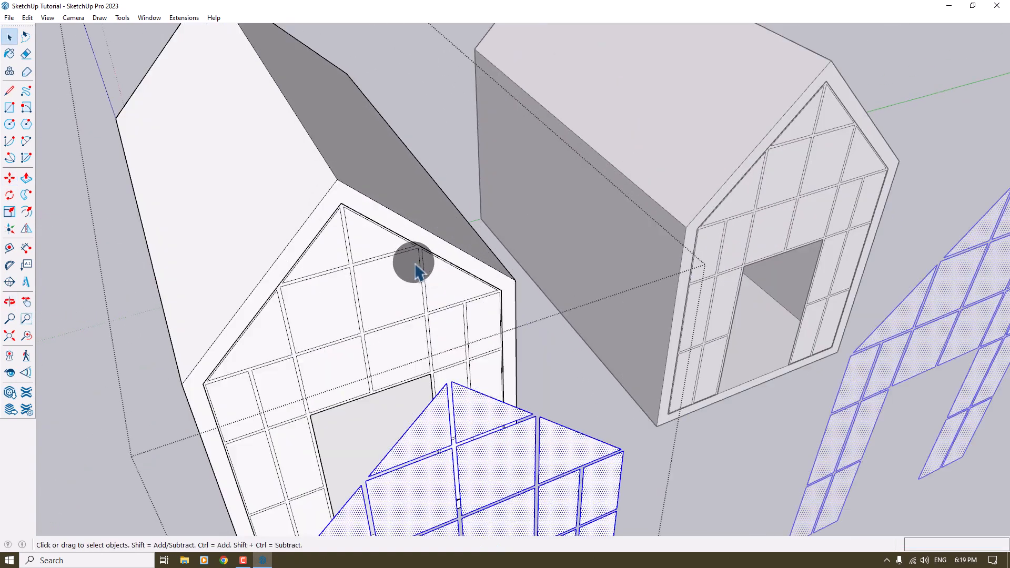
{"action": "left_click", "coordinate": [383, 243]}
{"action": "left_click", "coordinate": [314, 262], "text": "ctrl"}
{"action": "left_click", "coordinate": [338, 289], "text": "ctrl"}
{"action": "left_click", "coordinate": [376, 284], "text": "ctrl"}
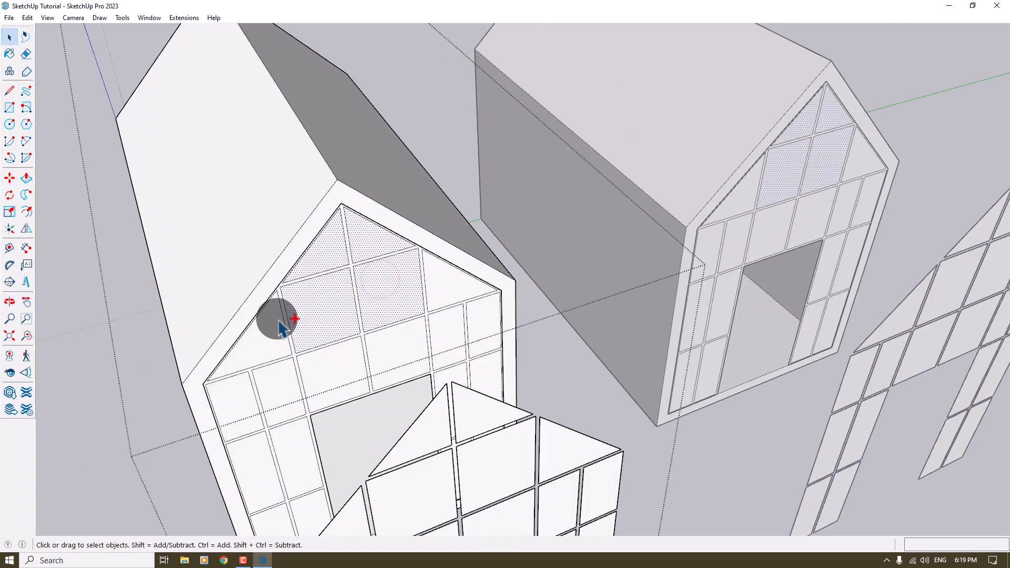
{"action": "left_click", "coordinate": [273, 319], "text": "ctrl"}
{"action": "left_click", "coordinate": [449, 288], "text": "ctrl"}
{"action": "left_click", "coordinate": [449, 337], "text": "ctrl"}
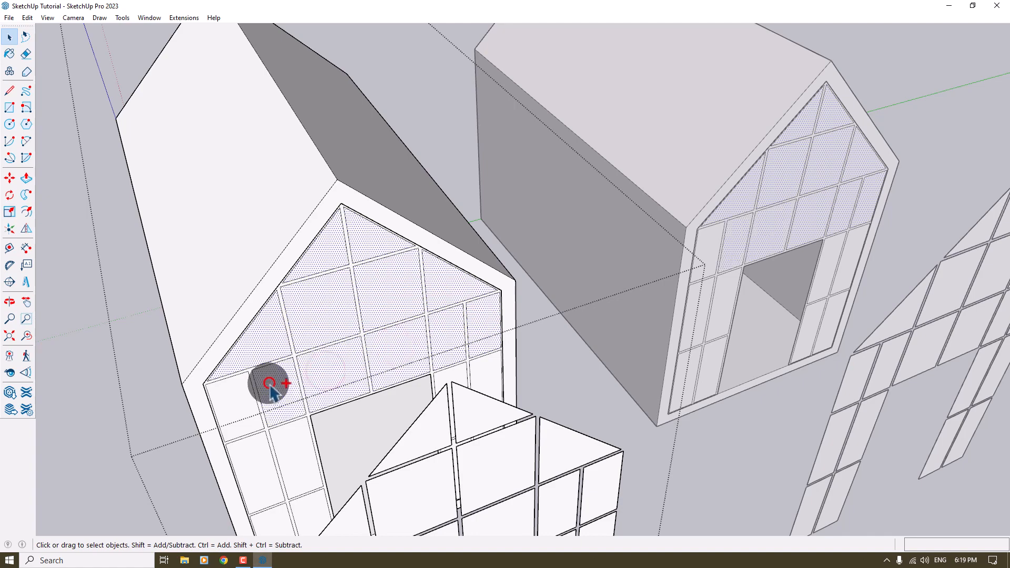
{"action": "middle_click_drag", "start_coordinate": [238, 392], "coordinate": [433, 323]}
{"action": "scroll", "coordinate": [453, 337], "scroll_direction": "up", "scroll_amount": 4}
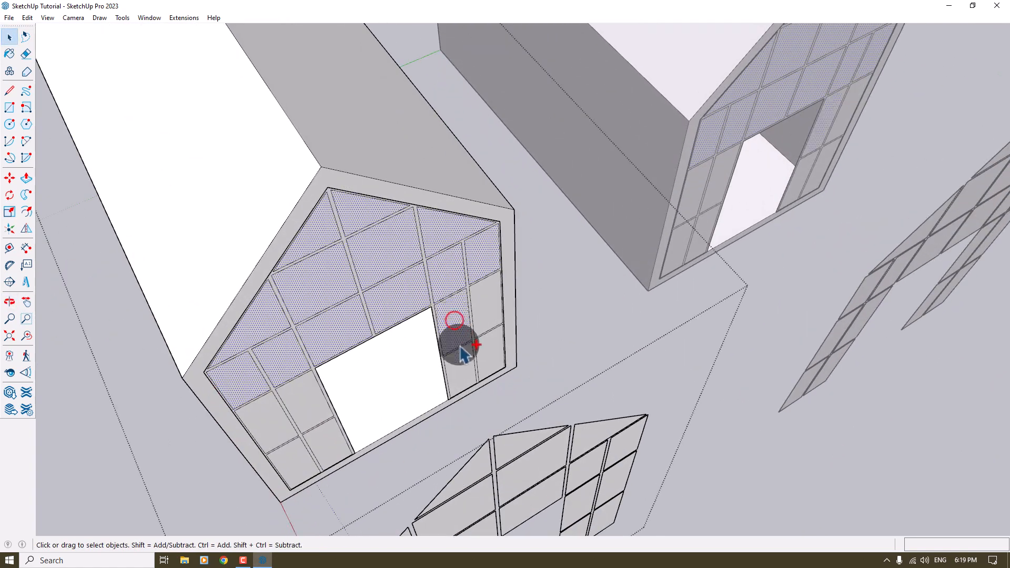
{"action": "left_click", "coordinate": [301, 401], "text": "ctrl"}
{"action": "left_click", "coordinate": [267, 423], "text": "ctrl"}
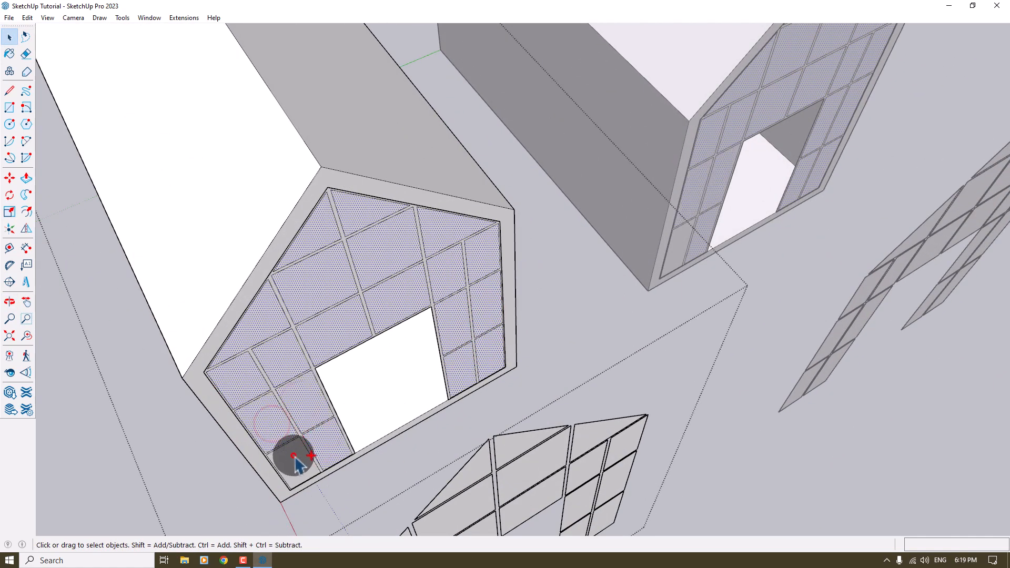
{"action": "left_click", "coordinate": [293, 456], "text": "ctrl"}
{"action": "left_click", "coordinate": [332, 437], "text": "ctrl"}
{"action": "key", "text": "Delete"}
Step: Extrude the facade's frame grid face 0.08 m with Push/Pull
{"action": "scroll", "coordinate": [358, 417], "scroll_direction": "down", "scroll_amount": 4}
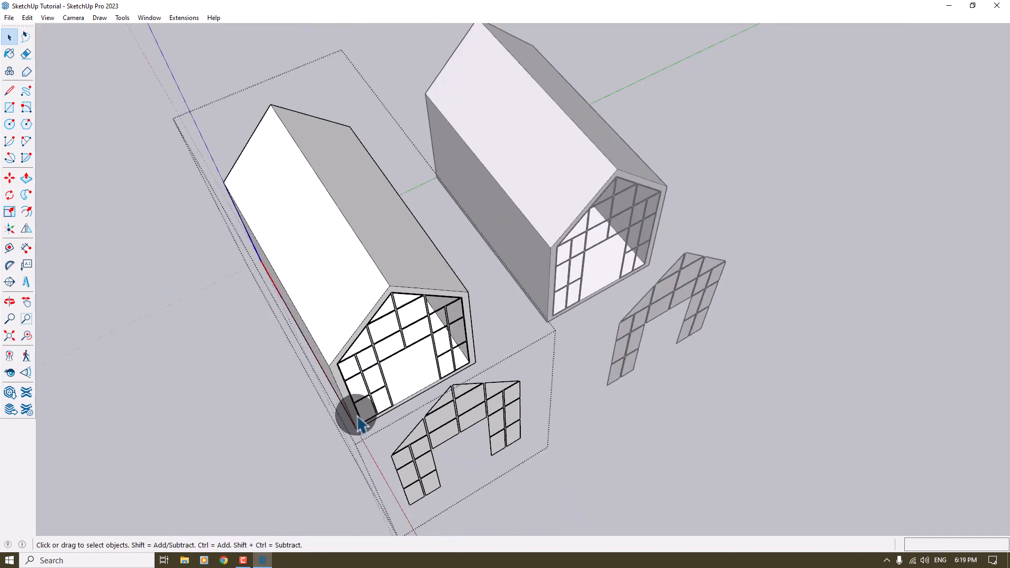
{"action": "middle_click_drag", "start_coordinate": [354, 415], "coordinate": [138, 259]}
{"action": "scroll", "coordinate": [138, 259], "scroll_direction": "up", "scroll_amount": 4}
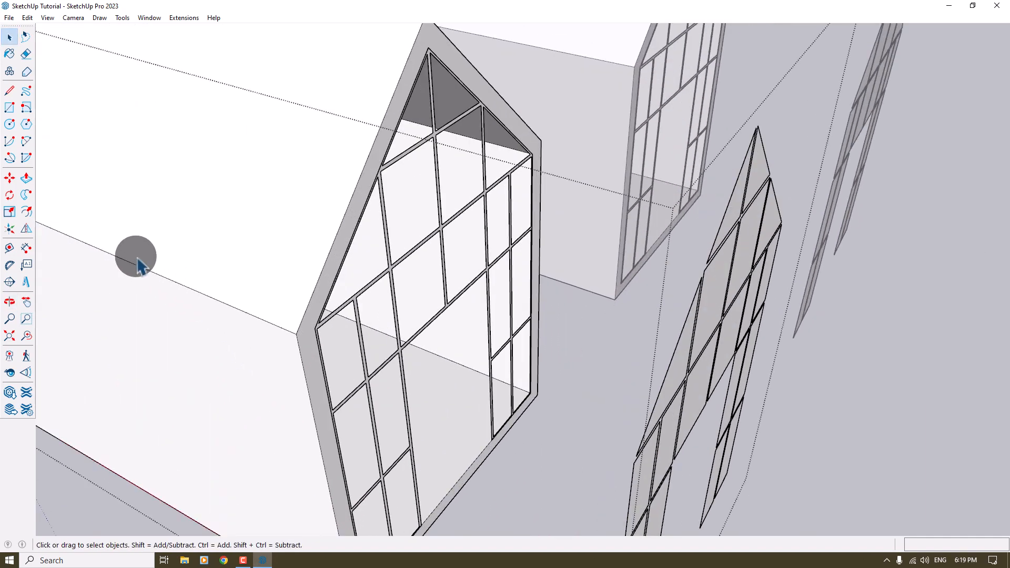
{"action": "left_click", "coordinate": [27, 178]}
{"action": "scroll", "coordinate": [463, 316], "scroll_direction": "up", "scroll_amount": 5}
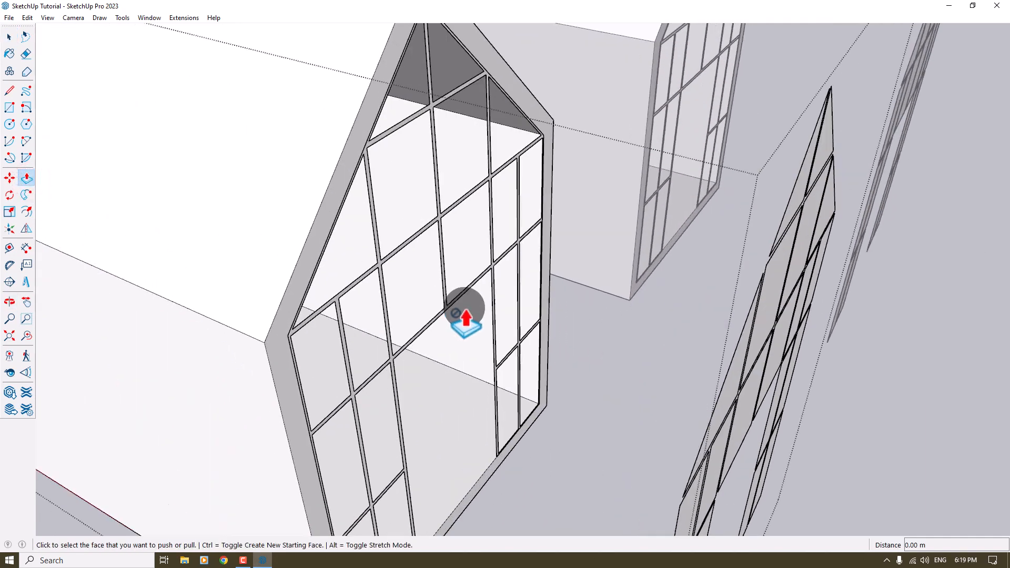
{"action": "left_click", "coordinate": [412, 300]}
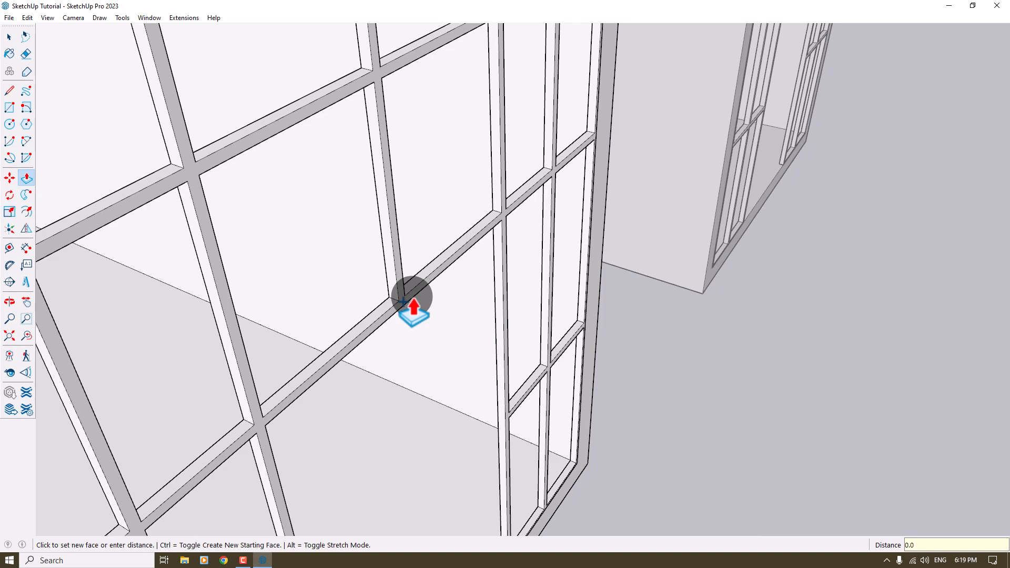
{"action": "key", "text": "Return"}
{"action": "scroll", "coordinate": [412, 298], "scroll_direction": "down", "scroll_amount": 6}
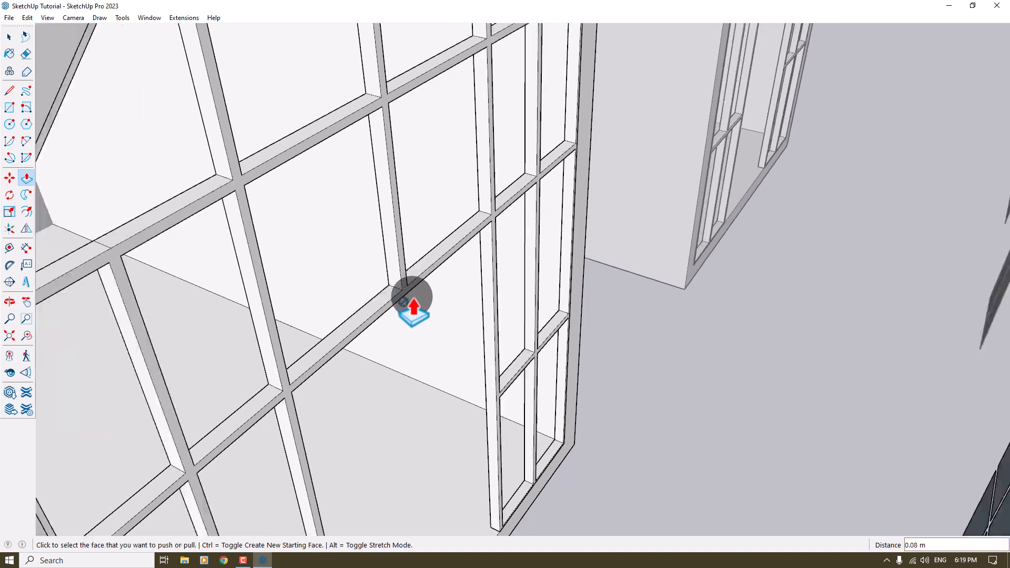
Step: Examine the extruded frame grid's bars and junctions up close, including where they meet the gable surround
{"action": "middle_click_drag", "start_coordinate": [411, 297], "coordinate": [421, 245]}
{"action": "scroll", "coordinate": [424, 204], "scroll_direction": "up", "scroll_amount": 3}
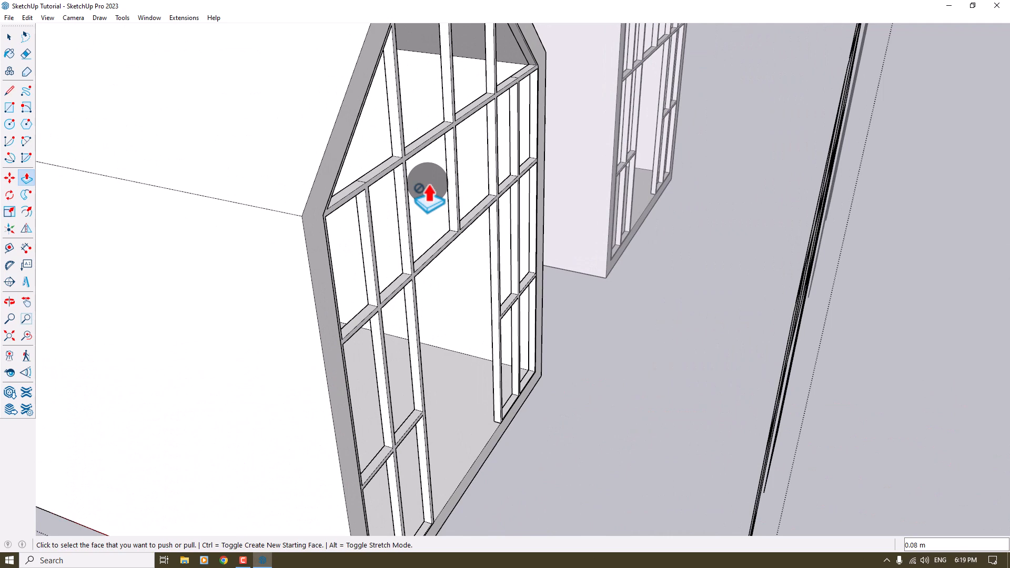
{"action": "key", "text": "space"}
{"action": "scroll", "coordinate": [405, 196], "scroll_direction": "up", "scroll_amount": 2}
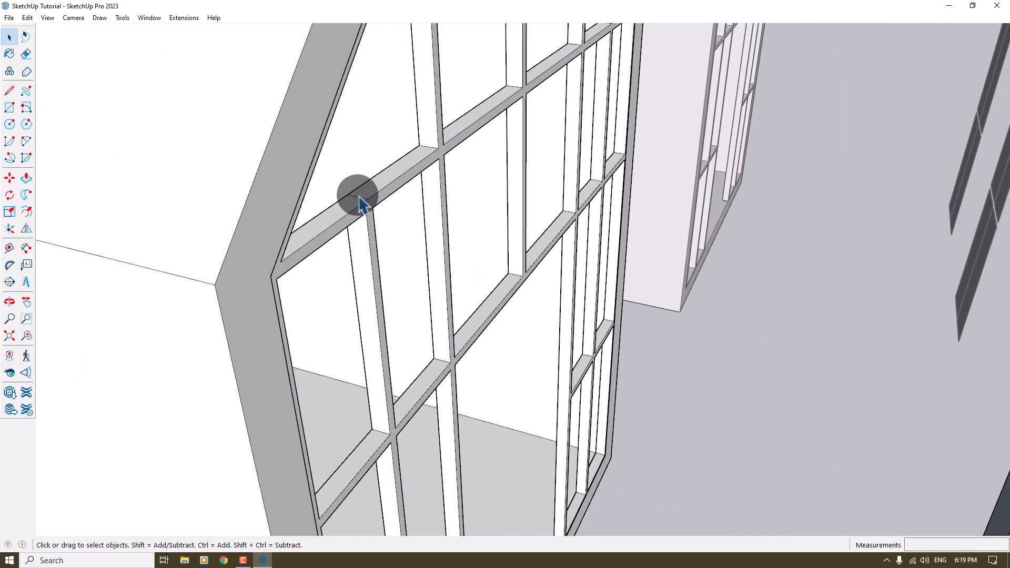
{"action": "scroll", "coordinate": [384, 180], "scroll_direction": "down", "scroll_amount": 2}
{"action": "scroll", "coordinate": [482, 142], "scroll_direction": "up", "scroll_amount": 4}
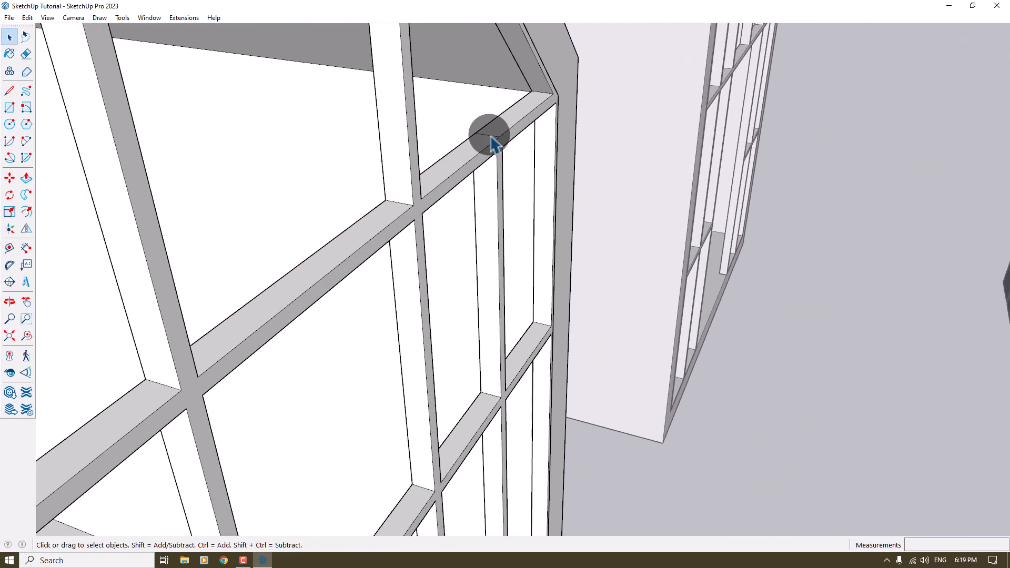
{"action": "scroll", "coordinate": [490, 139], "scroll_direction": "down", "scroll_amount": 8}
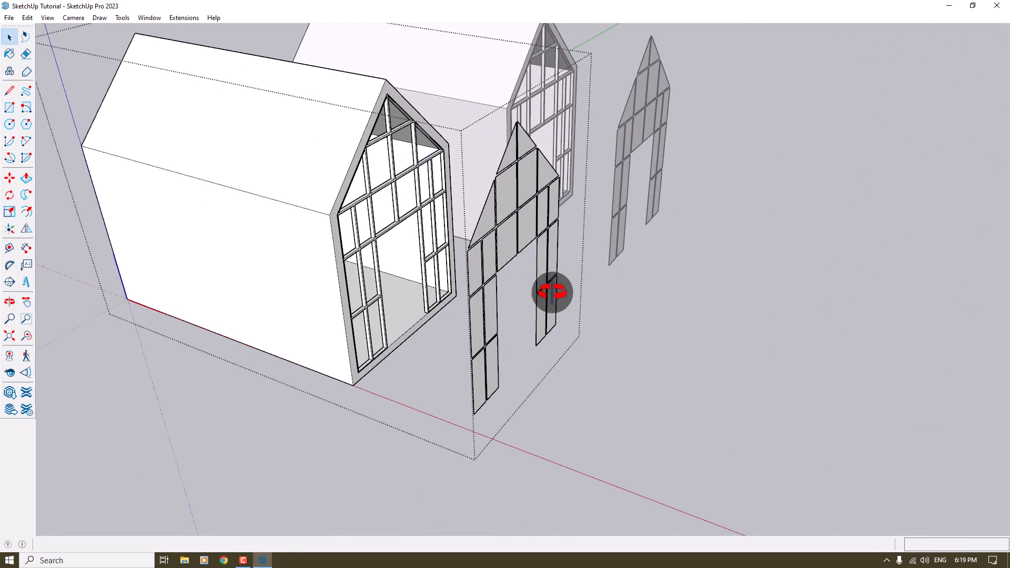
{"action": "scroll", "coordinate": [578, 358], "scroll_direction": "down", "scroll_amount": 1}
{"action": "scroll", "coordinate": [419, 214], "scroll_direction": "up", "scroll_amount": 2}
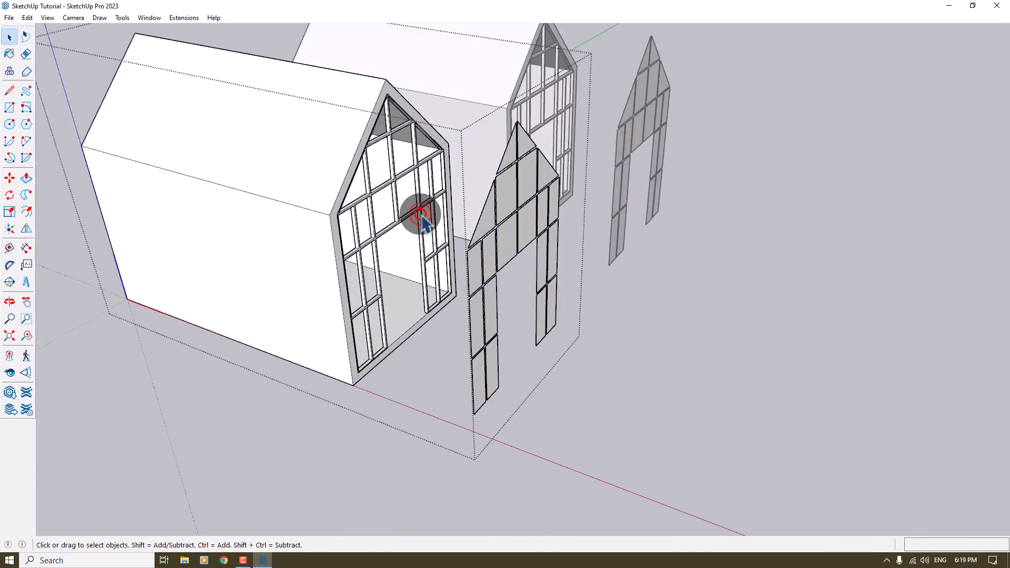
Step: Select all the copied panel faces in front of the house and make them a group
{"action": "middle_click_drag", "start_coordinate": [419, 214], "coordinate": [686, 34]}
{"action": "left_click_drag", "start_coordinate": [695, 30], "coordinate": [520, 400]}
{"action": "middle_click_drag", "start_coordinate": [520, 400], "coordinate": [541, 226]}
{"action": "right_click", "coordinate": [548, 236]}
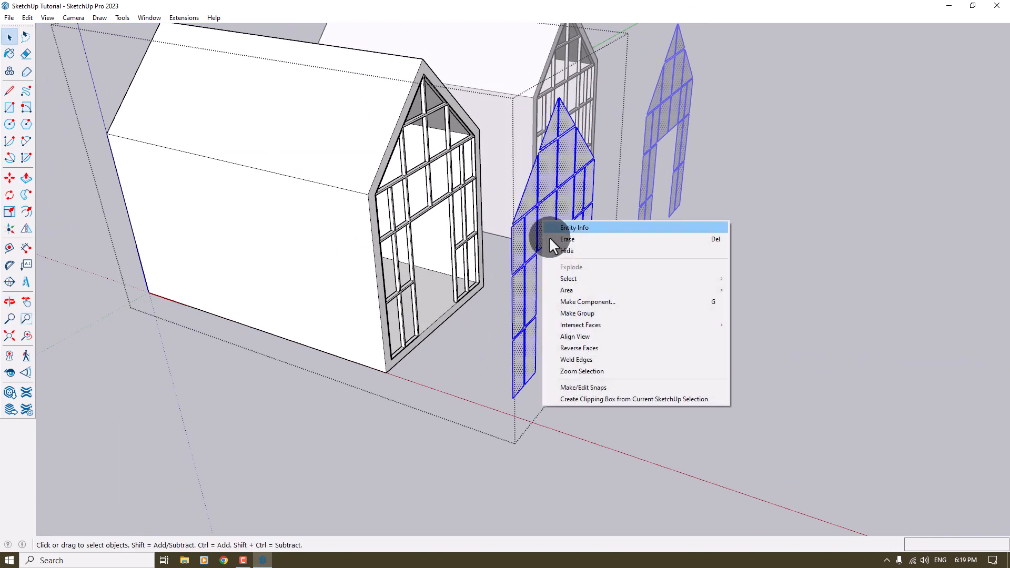
{"action": "left_click", "coordinate": [583, 314]}
{"action": "left_click", "coordinate": [542, 276]}
Step: Select the entire extruded frame grid in the facade and make it a group
{"action": "scroll", "coordinate": [429, 169], "scroll_direction": "up", "scroll_amount": 5}
{"action": "left_click", "coordinate": [427, 165]}
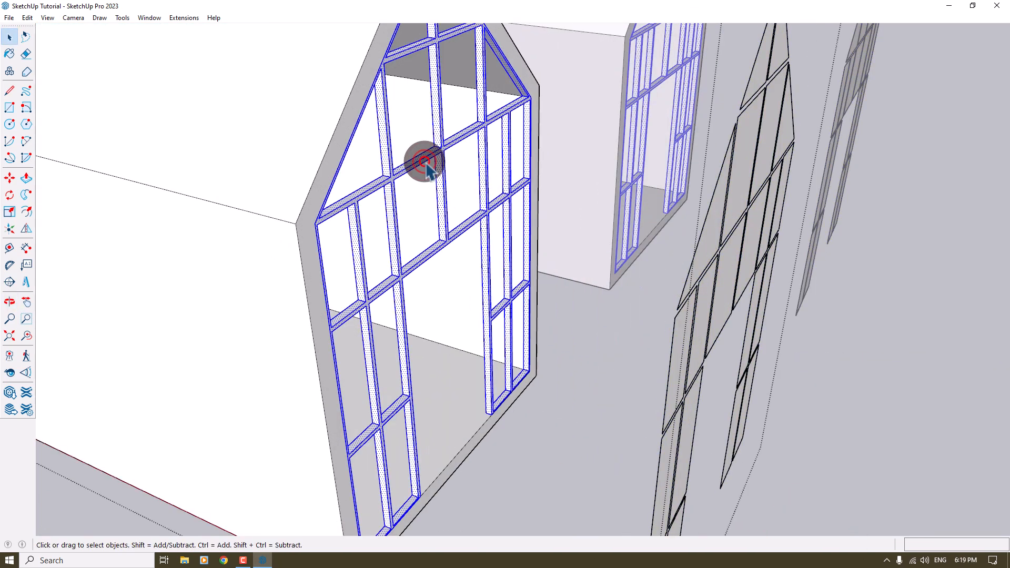
{"action": "right_click", "coordinate": [427, 168]}
{"action": "left_click", "coordinate": [461, 253]}
{"action": "scroll", "coordinate": [476, 249], "scroll_direction": "down", "scroll_amount": 5}
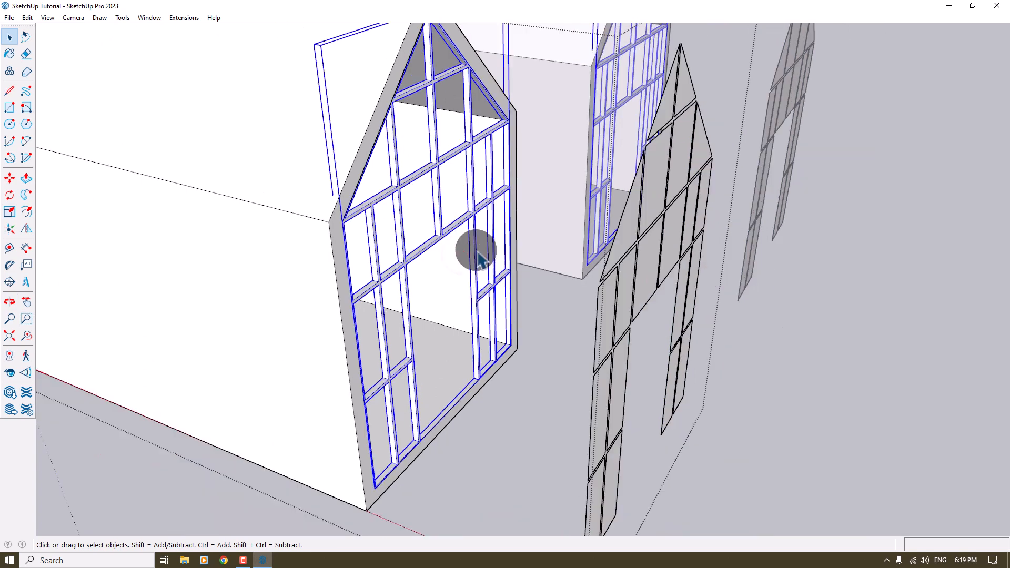
Step: Move the panel group about 2.89 m back into the frame grid, aligning its doorway corner with the frame's corner
{"action": "left_click", "coordinate": [552, 232]}
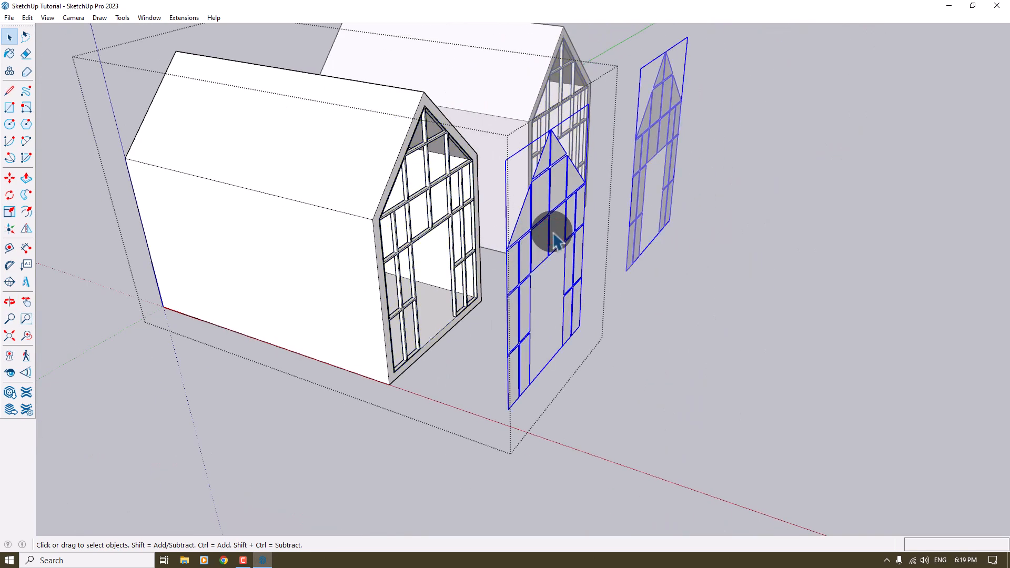
{"action": "left_click", "coordinate": [9, 178]}
{"action": "scroll", "coordinate": [167, 235], "scroll_direction": "up", "scroll_amount": 5}
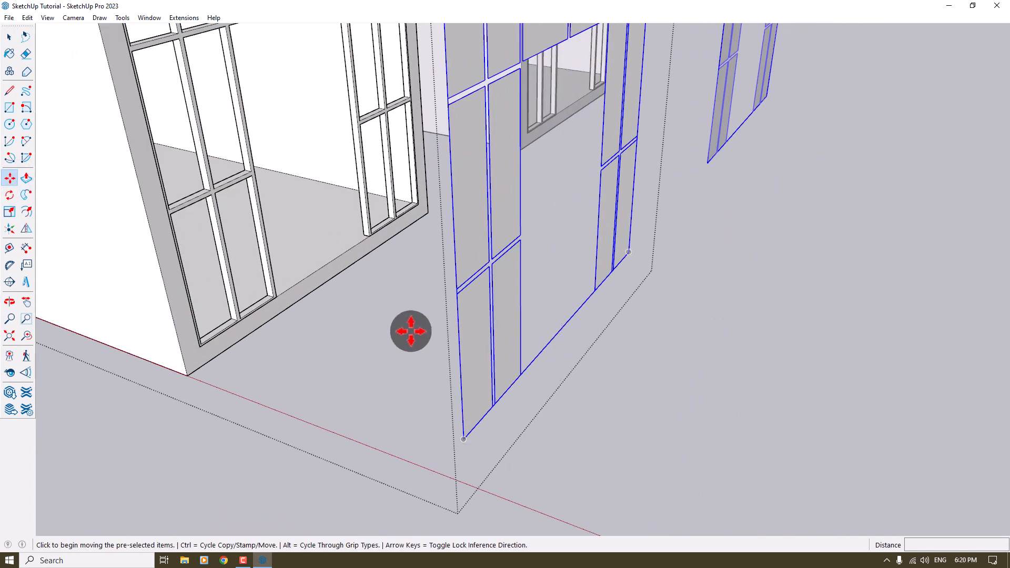
{"action": "left_click", "coordinate": [520, 370]}
{"action": "scroll", "coordinate": [316, 342], "scroll_direction": "up", "scroll_amount": 5}
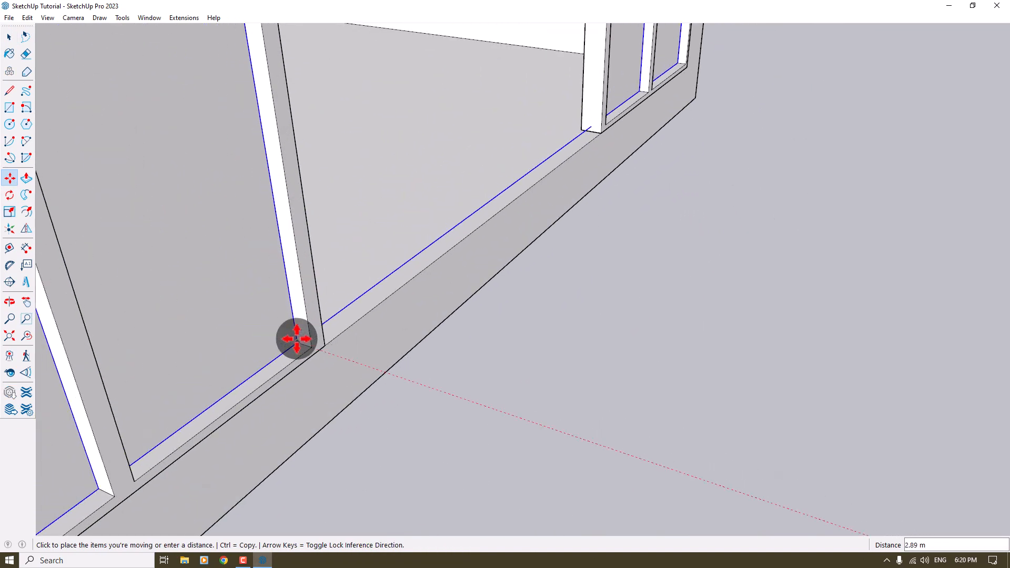
{"action": "left_click", "coordinate": [296, 340]}
{"action": "scroll", "coordinate": [295, 338], "scroll_direction": "down", "scroll_amount": 10}
{"action": "key", "text": "space"}
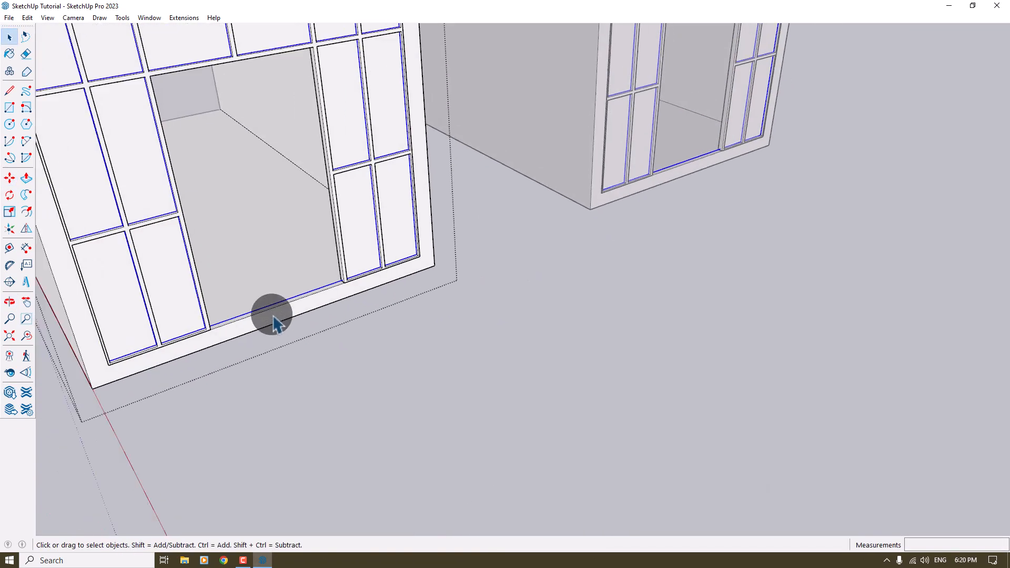
Step: Paint the panel group with Translucent Glass Blue from the Glass and Mirrors materials
{"action": "scroll", "coordinate": [177, 230], "scroll_direction": "up", "scroll_amount": 2}
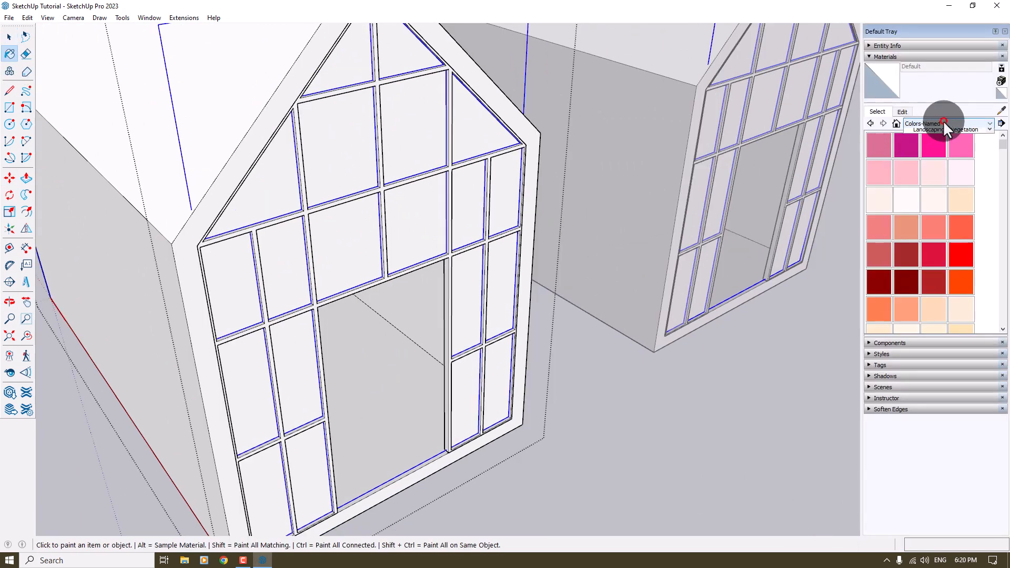
{"action": "left_click", "coordinate": [943, 122]}
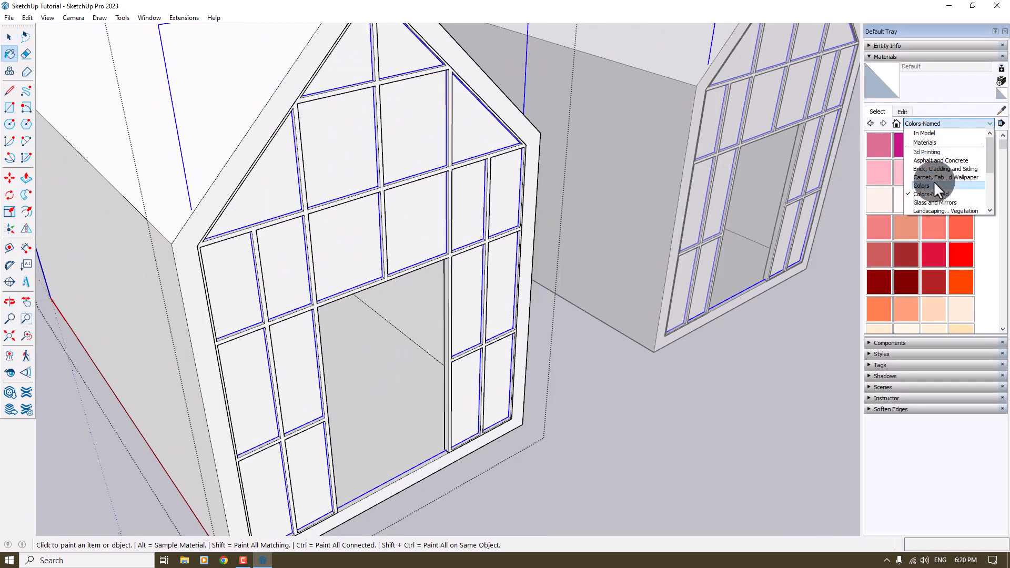
{"action": "left_click", "coordinate": [936, 203]}
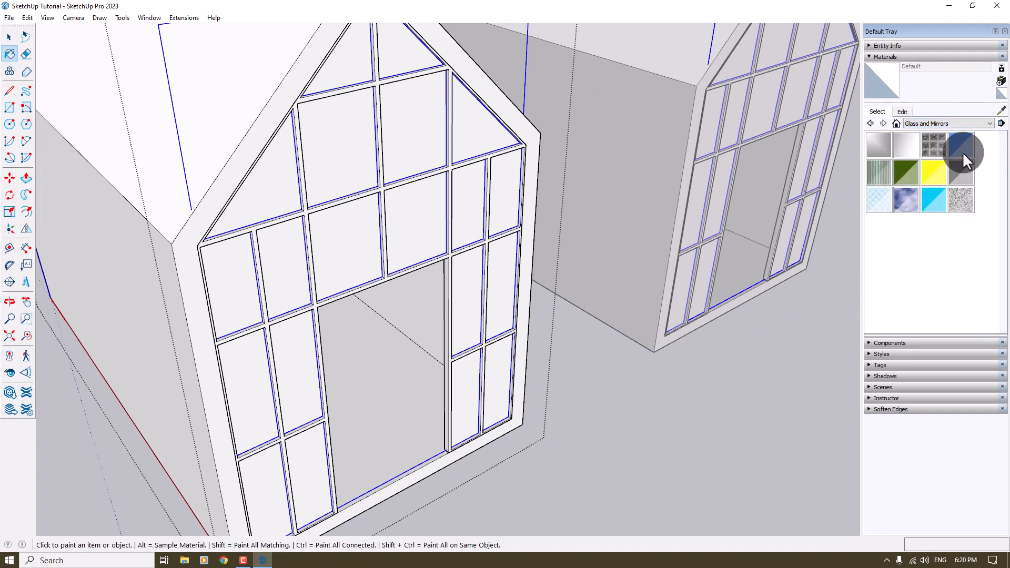
{"action": "left_click", "coordinate": [961, 152]}
{"action": "left_click", "coordinate": [406, 109]}
{"action": "scroll", "coordinate": [447, 102], "scroll_direction": "down", "scroll_amount": 5}
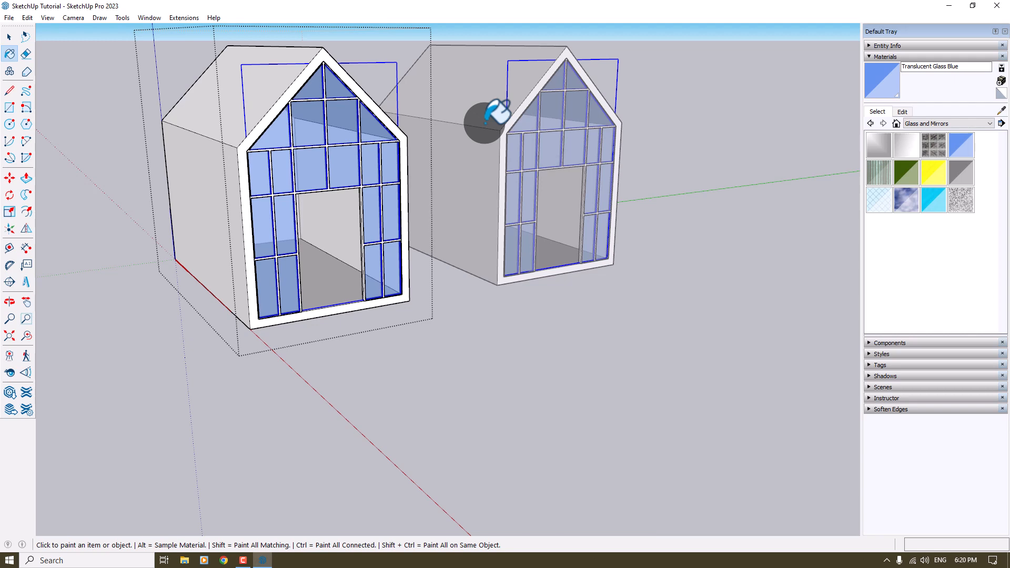
Step: Paint the frame grid group with 0135_DarkGray from the Colors-Named materials and leave the house component's editing mode
{"action": "scroll", "coordinate": [480, 118], "scroll_direction": "up", "scroll_amount": 5}
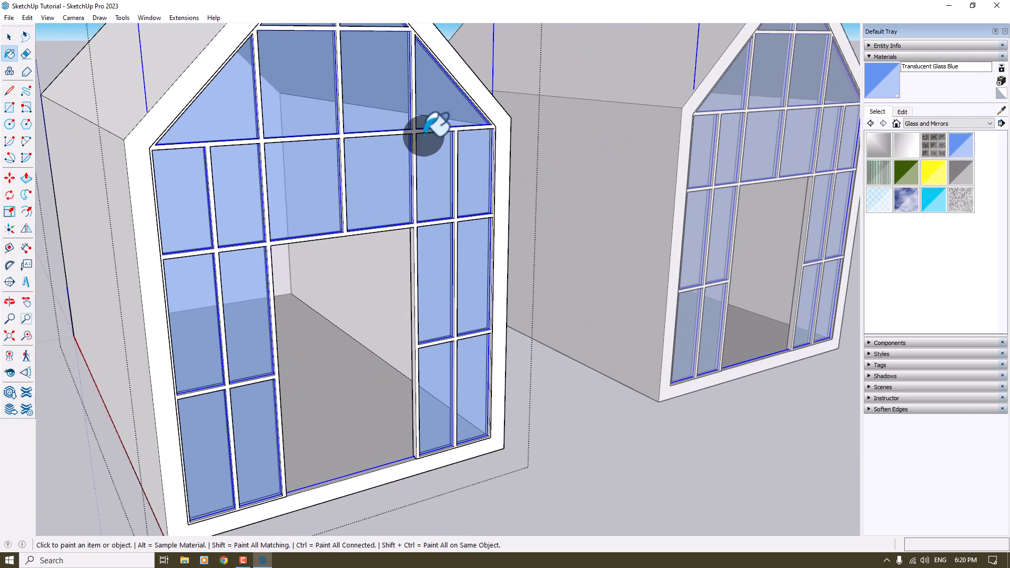
{"action": "scroll", "coordinate": [407, 139], "scroll_direction": "up", "scroll_amount": 3}
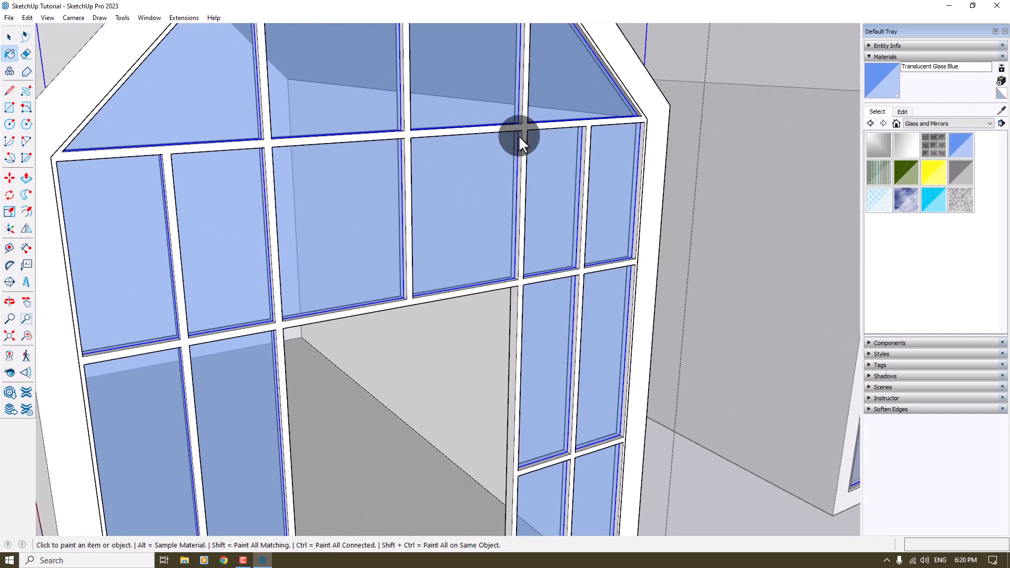
{"action": "left_click", "coordinate": [927, 124]}
{"action": "scroll", "coordinate": [931, 169], "scroll_direction": "down", "scroll_amount": 1}
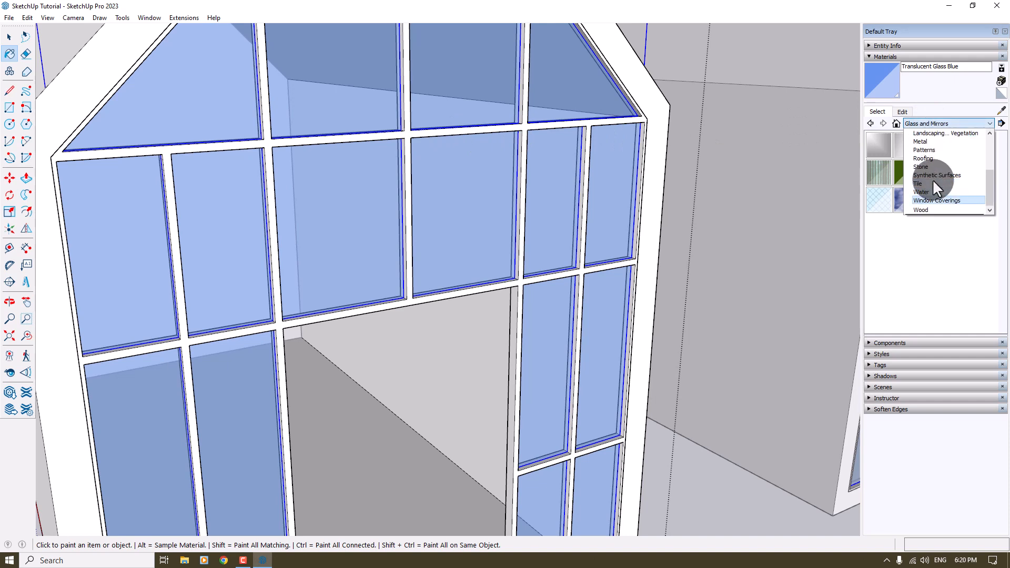
{"action": "scroll", "coordinate": [932, 179], "scroll_direction": "up", "scroll_amount": 3}
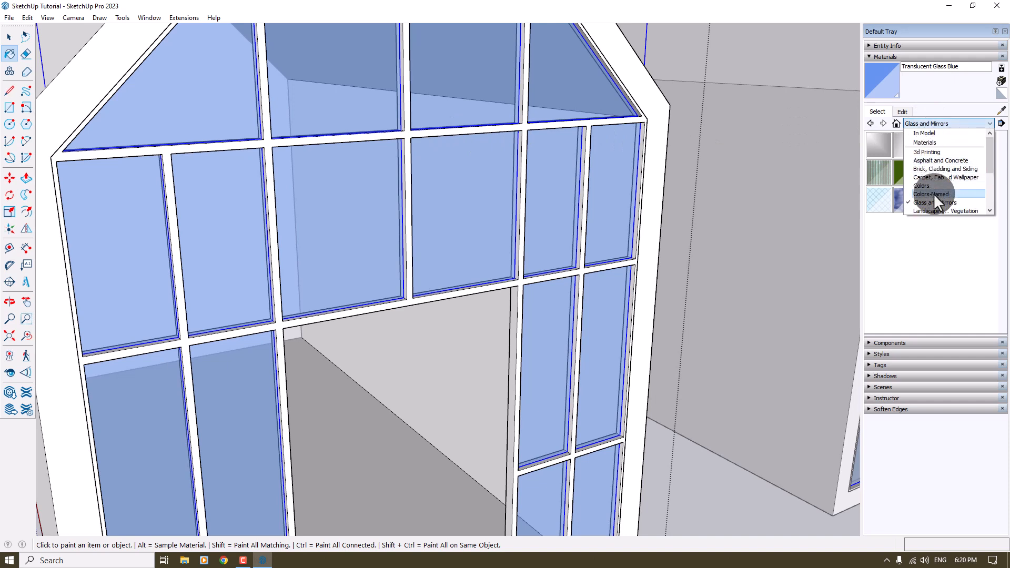
{"action": "left_click", "coordinate": [934, 194]}
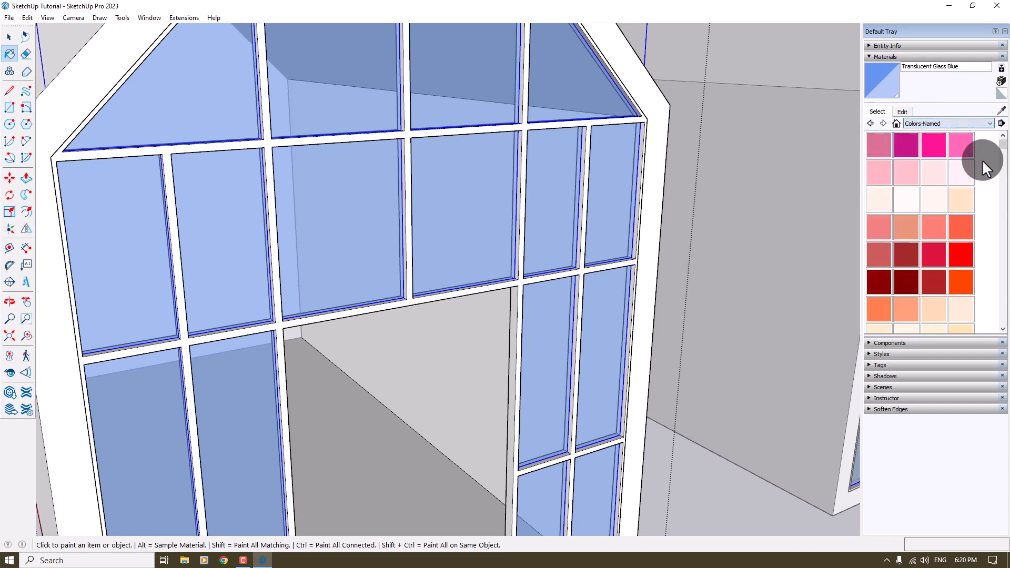
{"action": "left_click_drag", "start_coordinate": [1004, 150], "coordinate": [999, 311]}
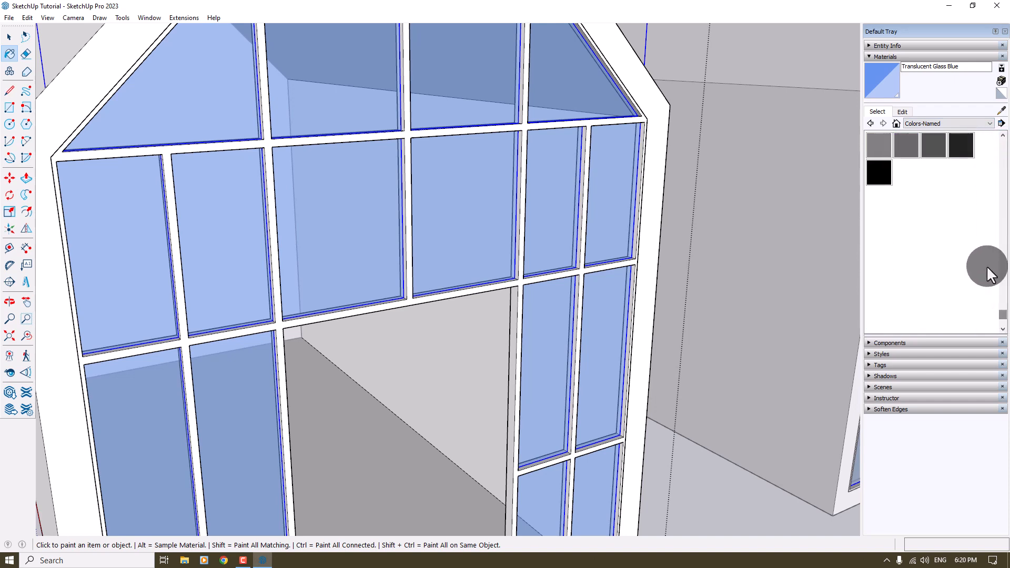
{"action": "left_click", "coordinate": [933, 152]}
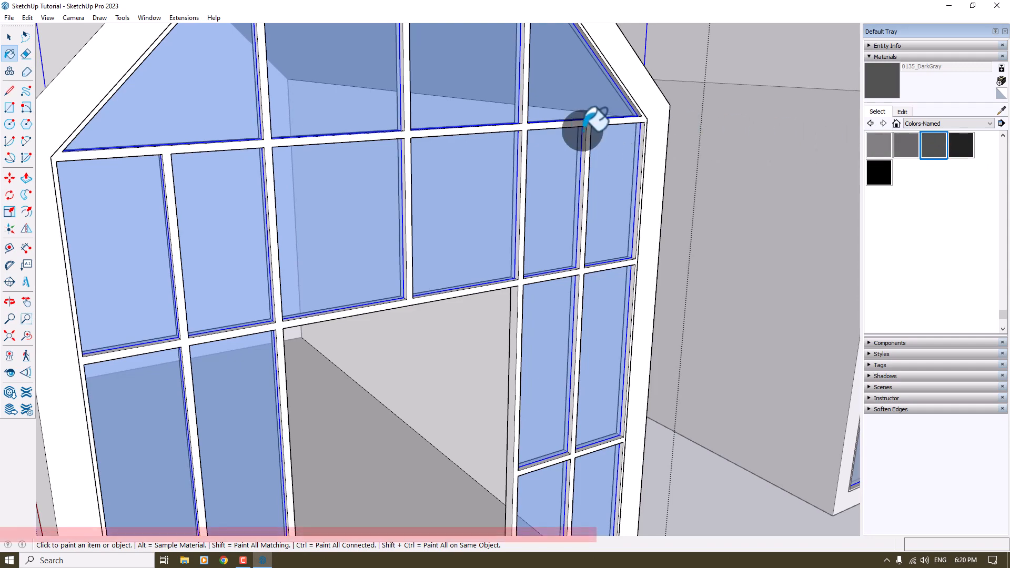
{"action": "left_click", "coordinate": [523, 128]}
{"action": "scroll", "coordinate": [542, 179], "scroll_direction": "down", "scroll_amount": 5}
{"action": "key", "text": "space"}
{"action": "left_click", "coordinate": [584, 368]}
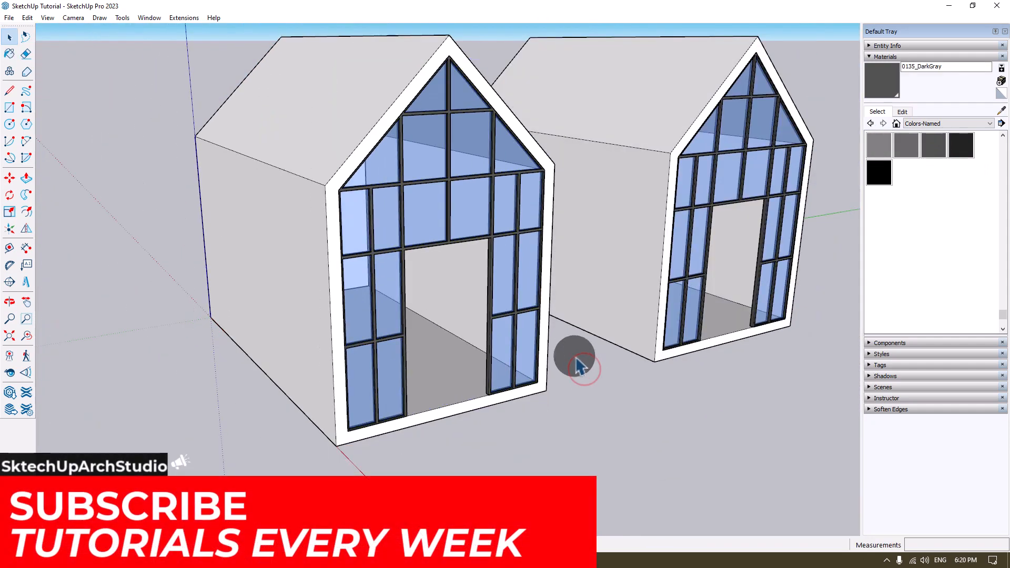
Step: Select the glass panel and frame grid groups and move both slightly inward, recessing them within the white front border
{"action": "middle_click_drag", "start_coordinate": [543, 316], "coordinate": [474, 225]}
{"action": "scroll", "coordinate": [470, 221], "scroll_direction": "up", "scroll_amount": 8}
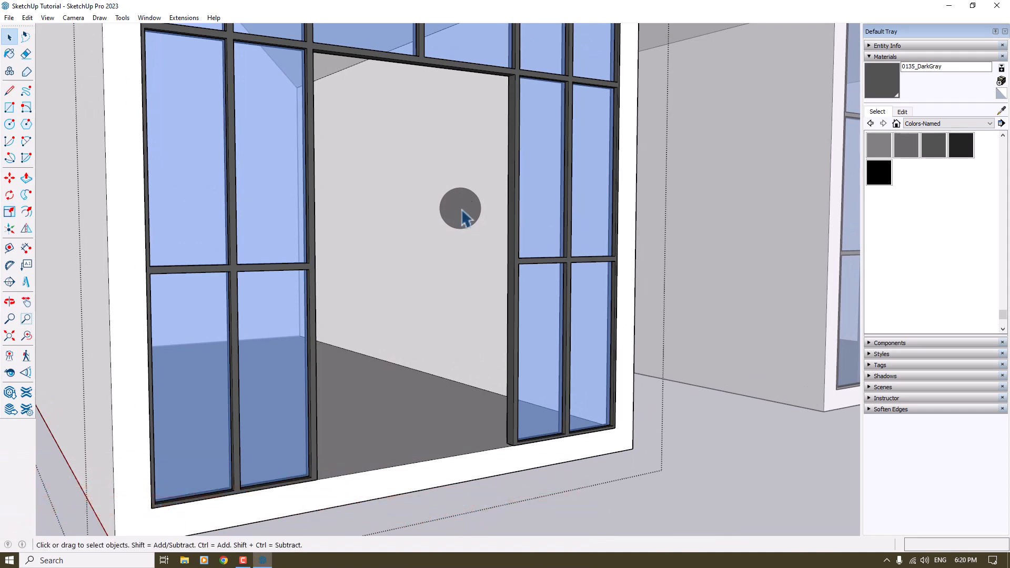
{"action": "scroll", "coordinate": [453, 278], "scroll_direction": "down", "scroll_amount": 6}
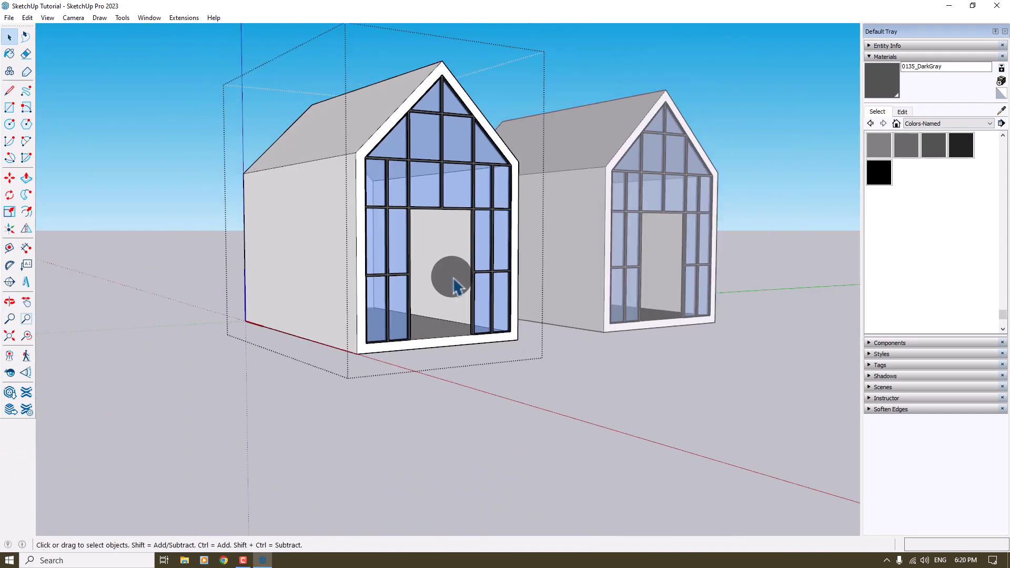
{"action": "left_click", "coordinate": [484, 189]}
{"action": "left_click", "coordinate": [474, 210], "text": "ctrl"}
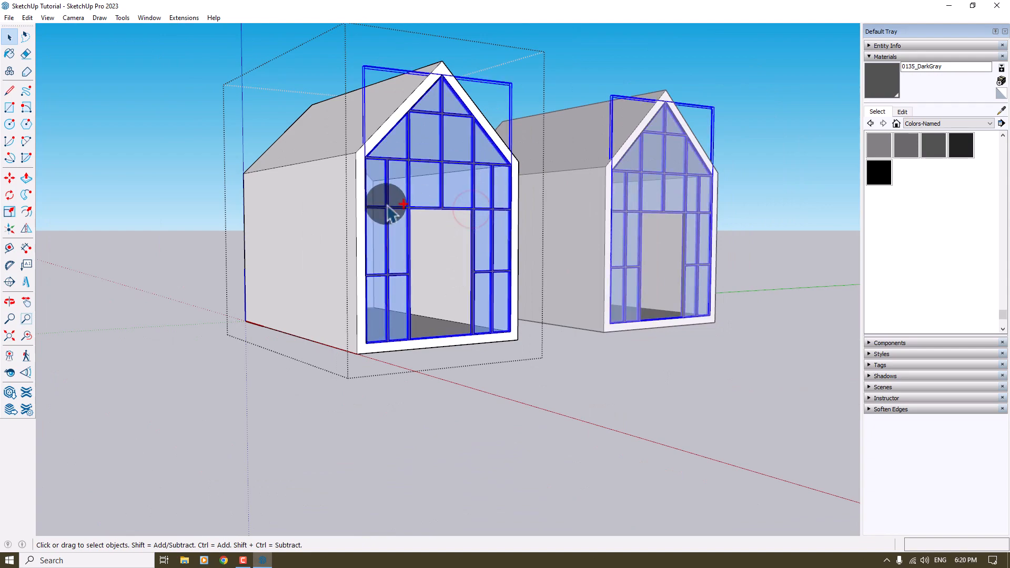
{"action": "left_click", "coordinate": [10, 179]}
{"action": "scroll", "coordinate": [255, 269], "scroll_direction": "up", "scroll_amount": 10}
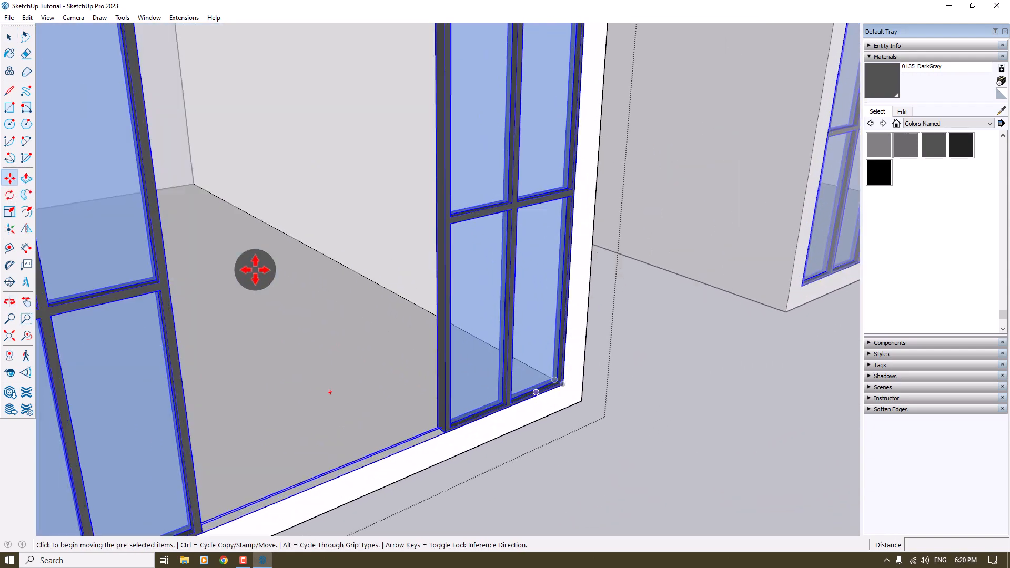
{"action": "left_click", "coordinate": [574, 383]}
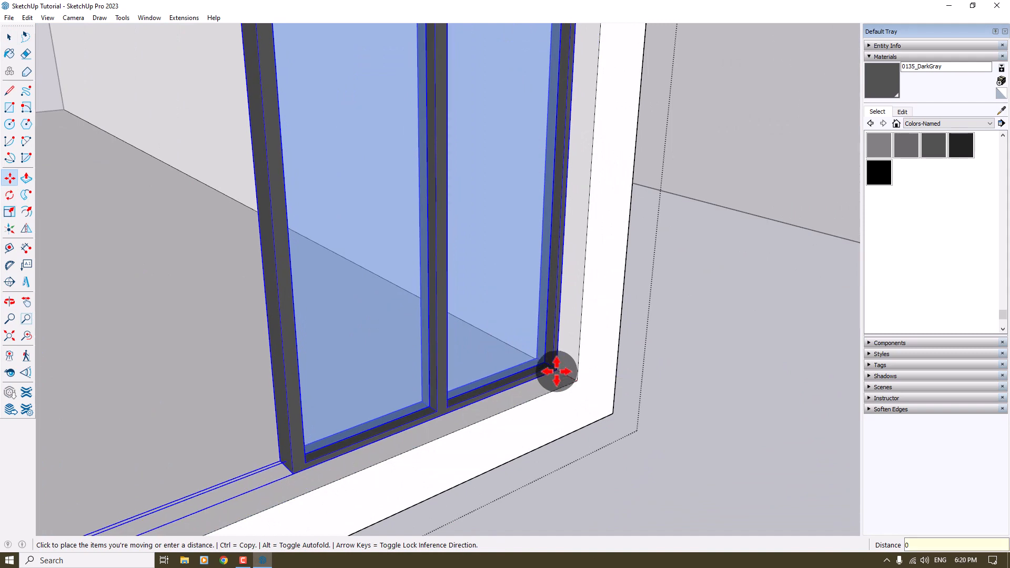
{"action": "left_click", "coordinate": [557, 372]}
{"action": "key", "text": "space"}
{"action": "scroll", "coordinate": [338, 275], "scroll_direction": "down", "scroll_amount": 3}
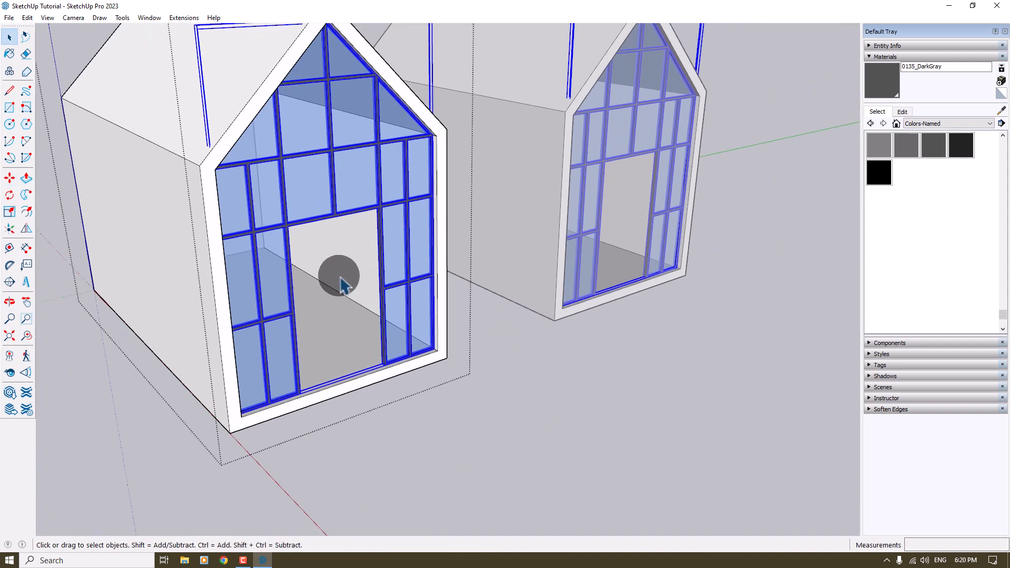
Step: Open the house shell group inside the component for editing
{"action": "scroll", "coordinate": [339, 275], "scroll_direction": "up", "scroll_amount": 5}
{"action": "key", "text": "o"}
{"action": "scroll", "coordinate": [339, 275], "scroll_direction": "down", "scroll_amount": 5}
{"action": "scroll", "coordinate": [338, 275], "scroll_direction": "up", "scroll_amount": 3}
{"action": "key", "text": "space"}
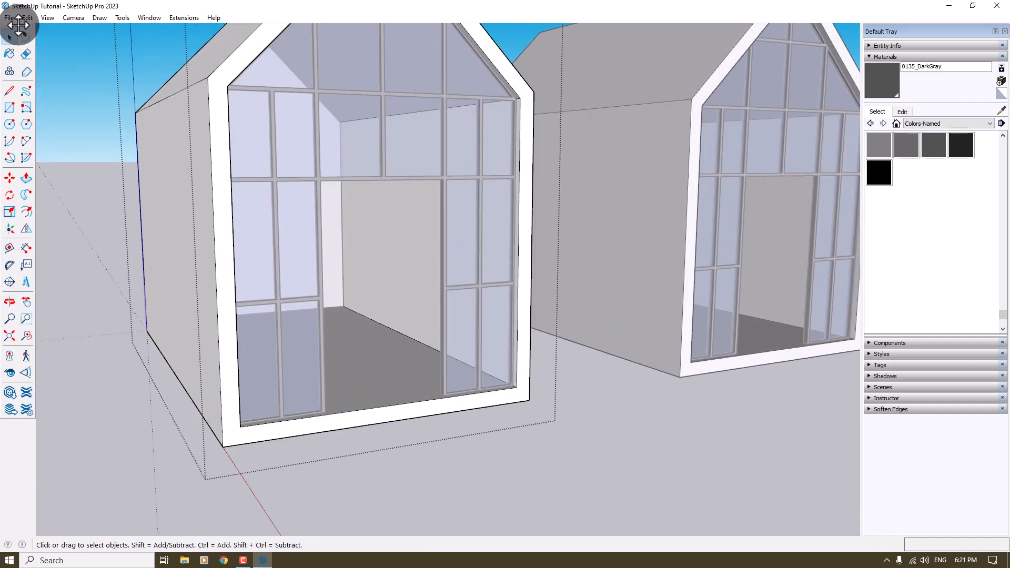
Step: Enable the Enscape toolbar and dock it with the main tools
{"action": "right_click", "coordinate": [8, 28]}
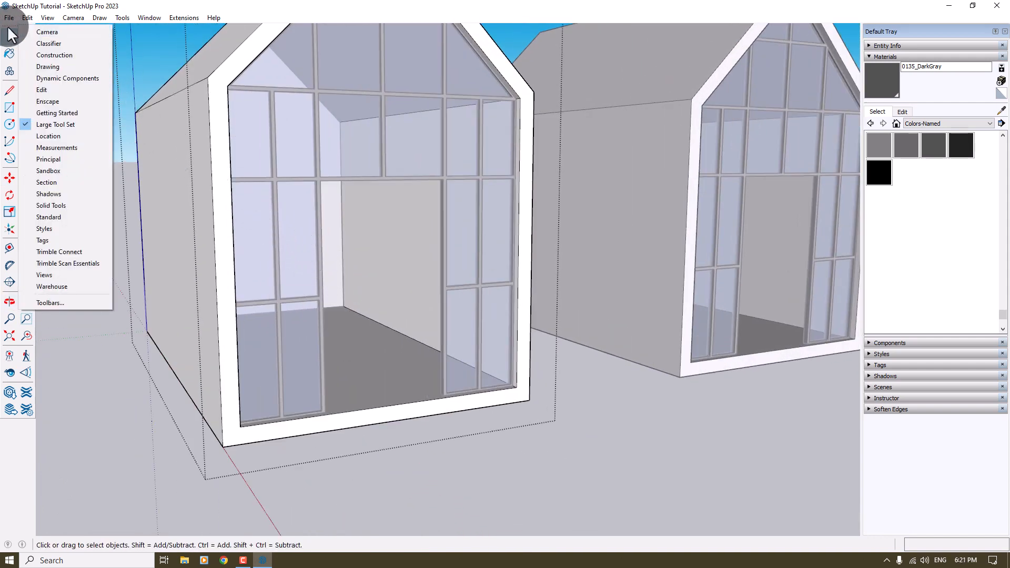
{"action": "left_click", "coordinate": [48, 17]}
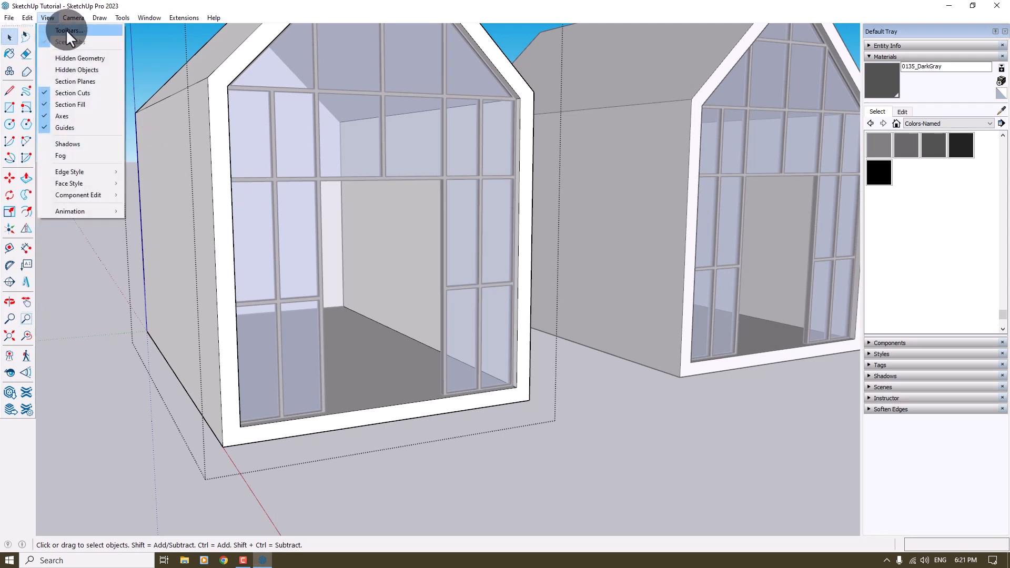
{"action": "left_click", "coordinate": [62, 30]}
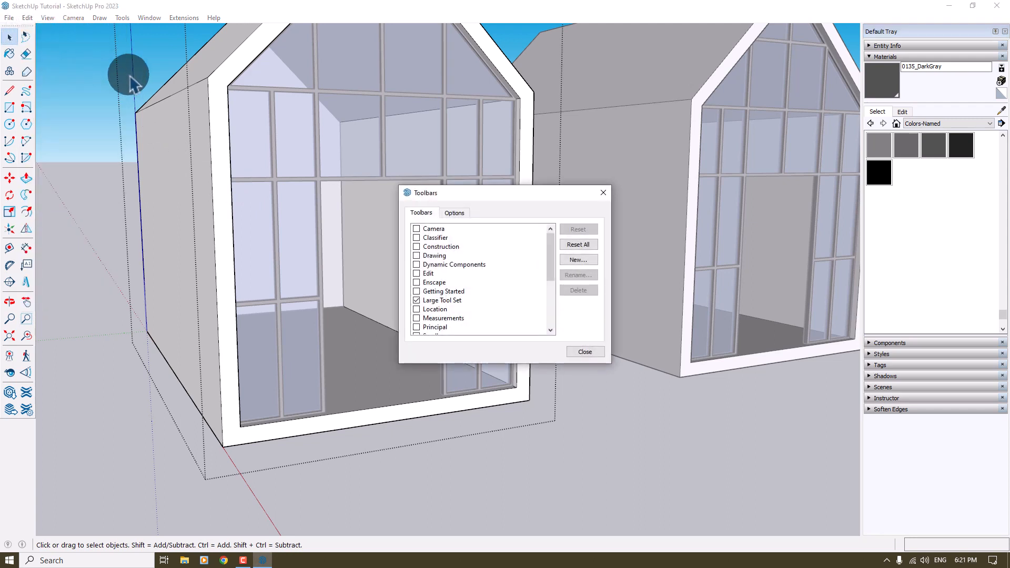
{"action": "left_click", "coordinate": [417, 283]}
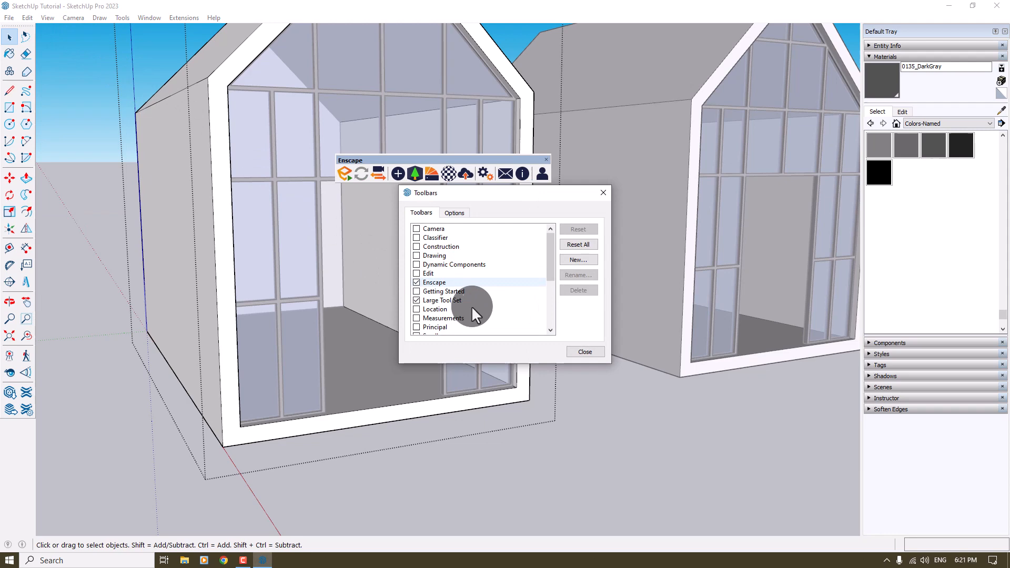
{"action": "left_click", "coordinate": [569, 349]}
{"action": "left_click_drag", "start_coordinate": [345, 160], "coordinate": [31, 13]}
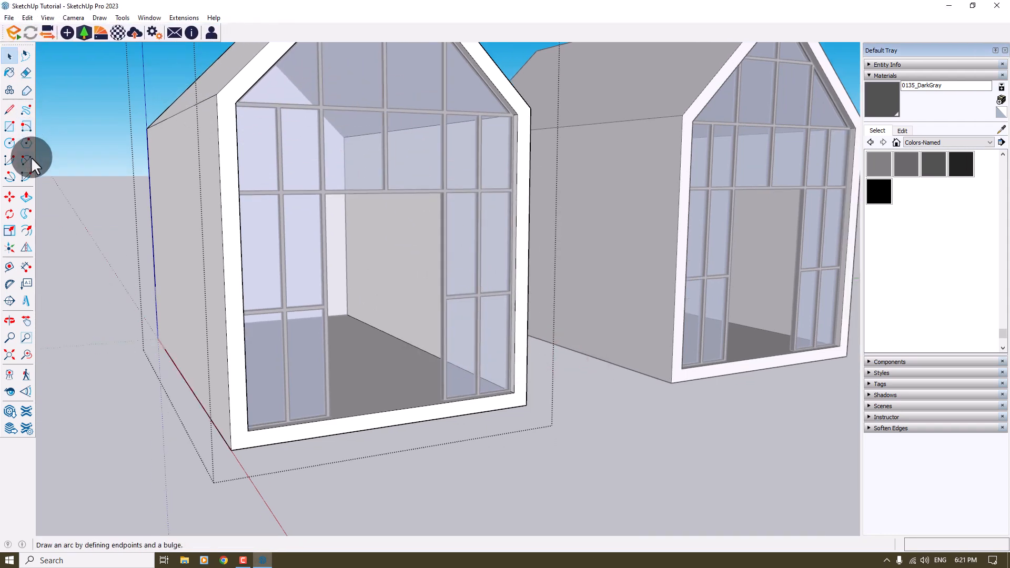
Step: Import Brick 08, Worn from the Bricks category of the Enscape Material Library, accepting the default imported texture path, and close the library
{"action": "left_click", "coordinate": [96, 35]}
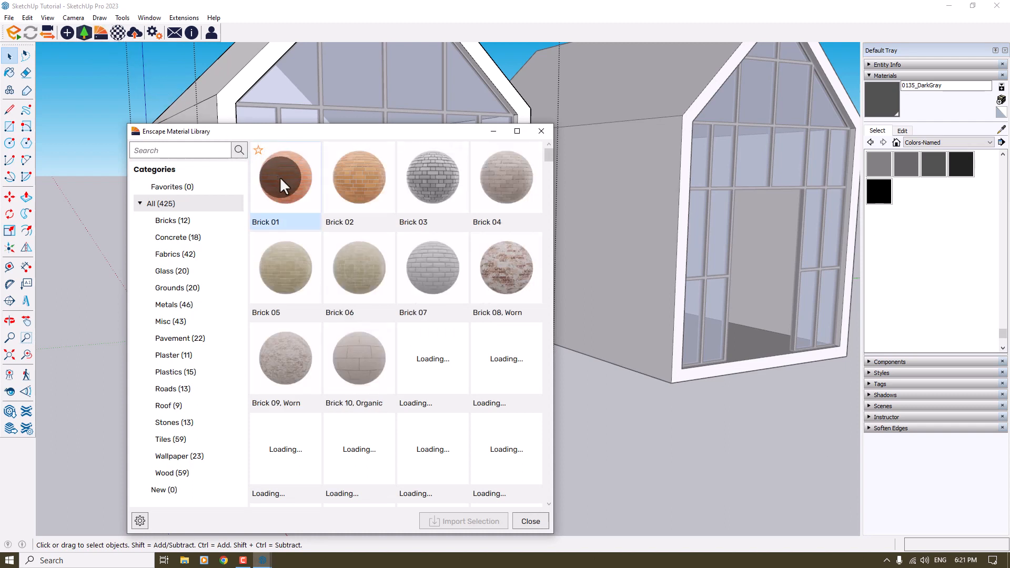
{"action": "left_click", "coordinate": [205, 250]}
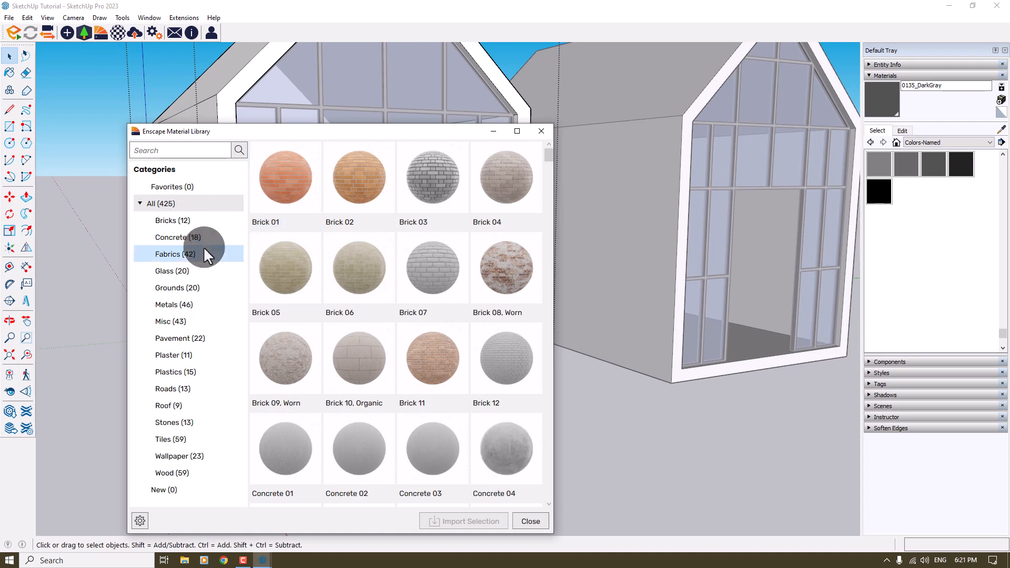
{"action": "left_click", "coordinate": [203, 281]}
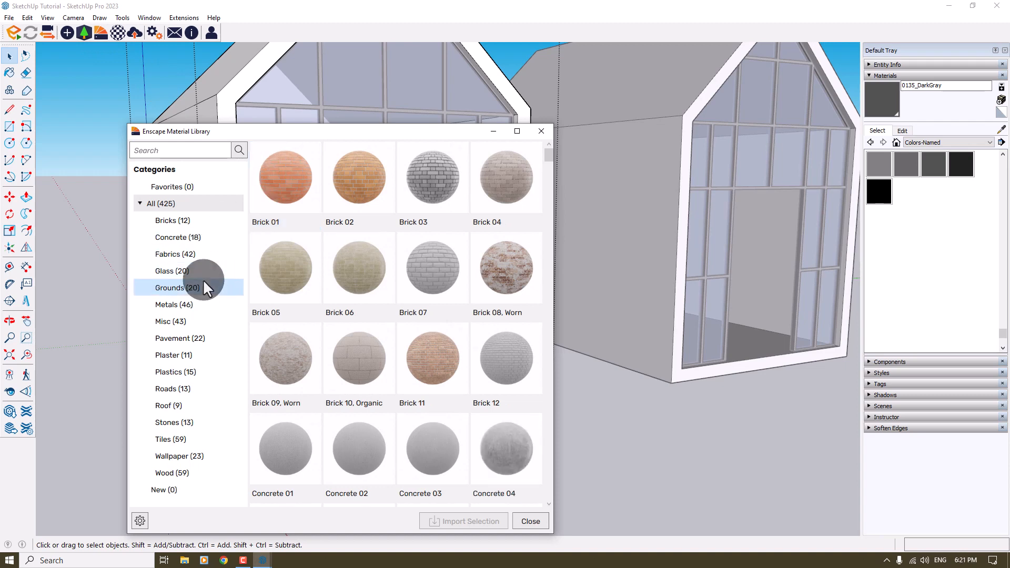
{"action": "left_click", "coordinate": [185, 419]}
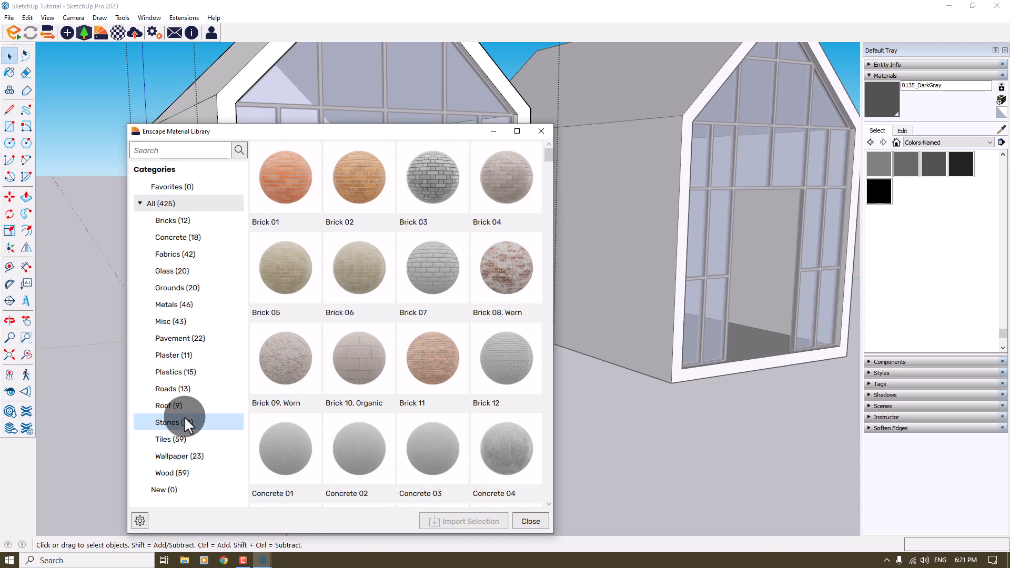
{"action": "left_click", "coordinate": [191, 225]}
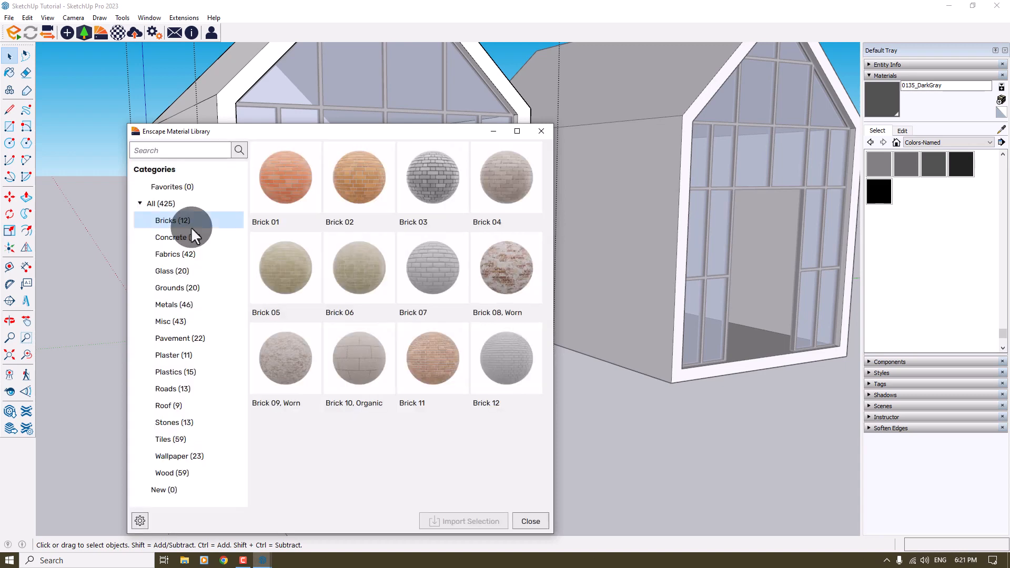
{"action": "left_click", "coordinate": [503, 299]}
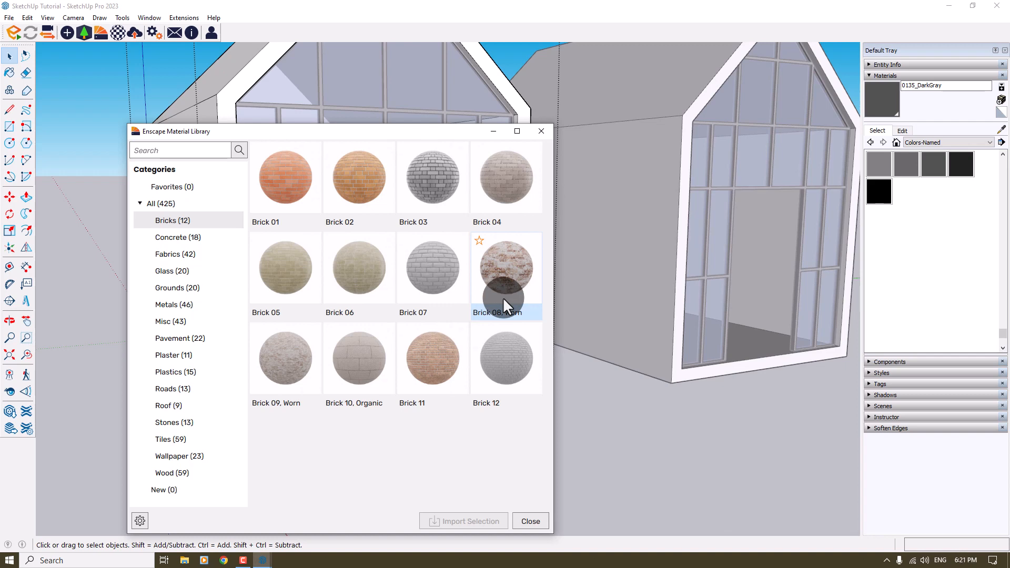
{"action": "left_click", "coordinate": [503, 298]}
{"action": "left_click", "coordinate": [466, 522]}
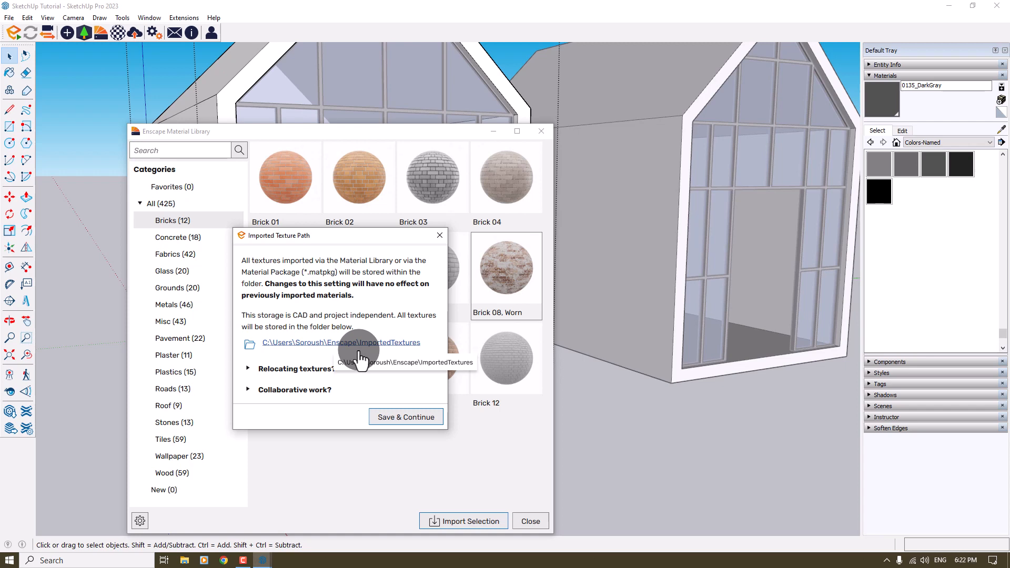
{"action": "left_click", "coordinate": [397, 418]}
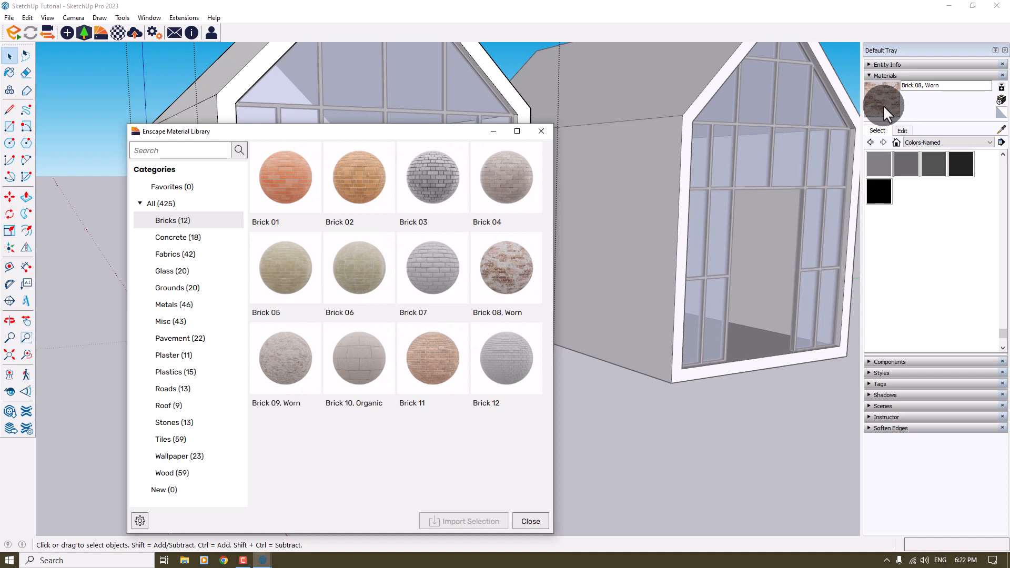
{"action": "left_click", "coordinate": [542, 131]}
Step: Paint the interior side walls and sloped ceiling faces of the house shell with Brick 08, Worn
{"action": "left_click", "coordinate": [881, 96]}
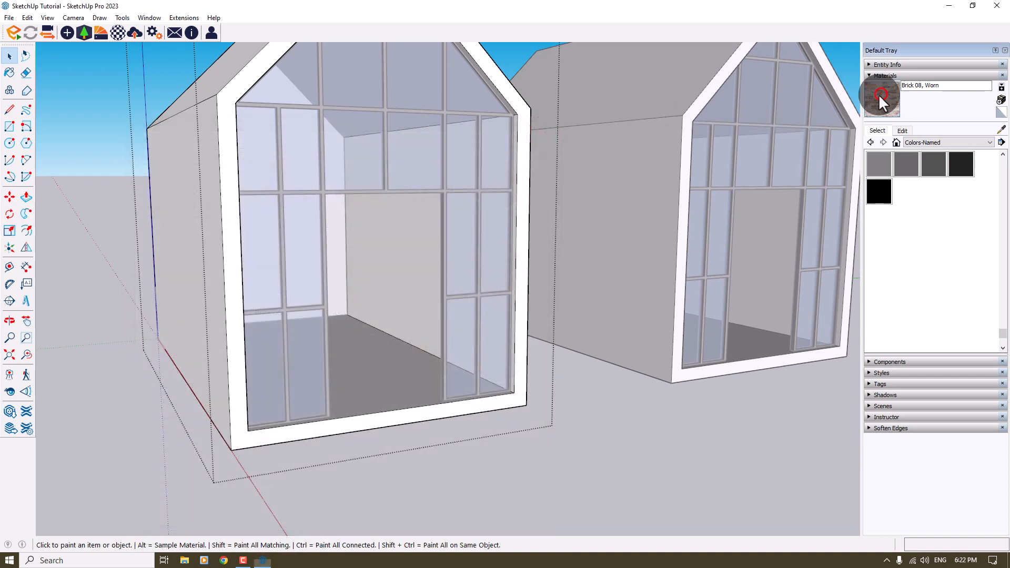
{"action": "scroll", "coordinate": [415, 232], "scroll_direction": "up", "scroll_amount": 3}
{"action": "left_click", "coordinate": [379, 235]}
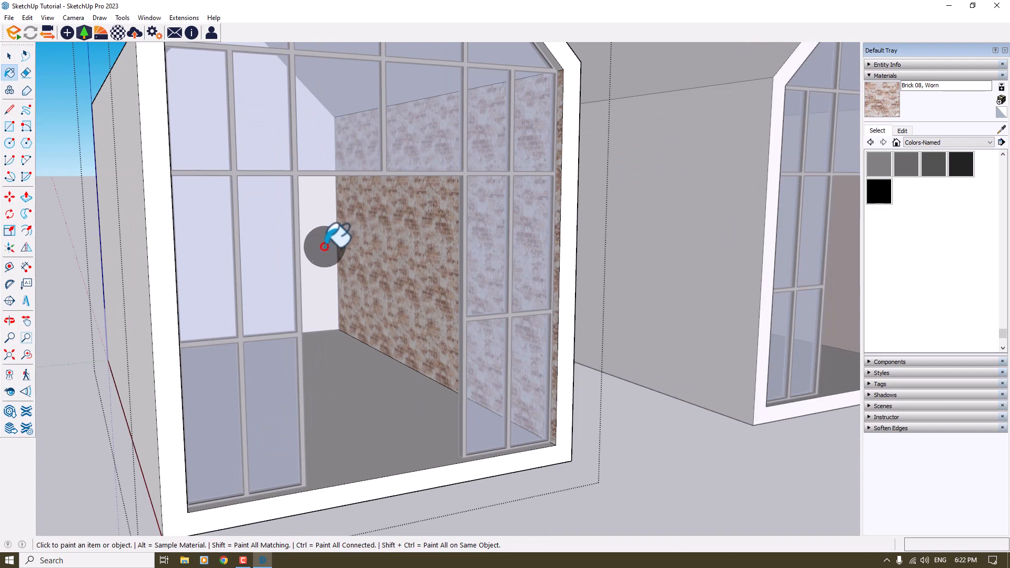
{"action": "scroll", "coordinate": [324, 246], "scroll_direction": "down", "scroll_amount": 4}
{"action": "mouse_move", "coordinate": [324, 247]}
{"action": "middle_mouse_down"}
{"action": "mouse_move", "coordinate": [209, 241]}
{"action": "mouse_move", "coordinate": [356, 149]}
{"action": "middle_mouse_up"}
{"action": "scroll", "coordinate": [206, 242], "scroll_direction": "up", "scroll_amount": 4}
{"action": "left_click", "coordinate": [185, 241]}
{"action": "scroll", "coordinate": [185, 241], "scroll_direction": "down", "scroll_amount": 4}
{"action": "left_click", "coordinate": [354, 151]}
{"action": "scroll", "coordinate": [235, 128], "scroll_direction": "up", "scroll_amount": 4}
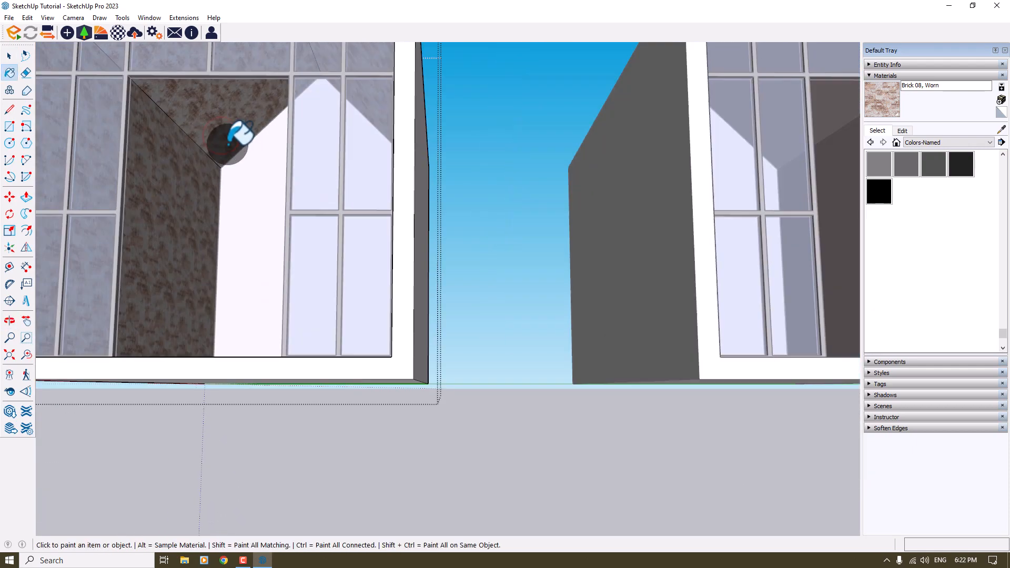
{"action": "scroll", "coordinate": [231, 140], "scroll_direction": "down", "scroll_amount": 5}
Step: Leave the editing modes of the shell group and the house component
{"action": "key", "text": "space"}
{"action": "left_click", "coordinate": [300, 253]}
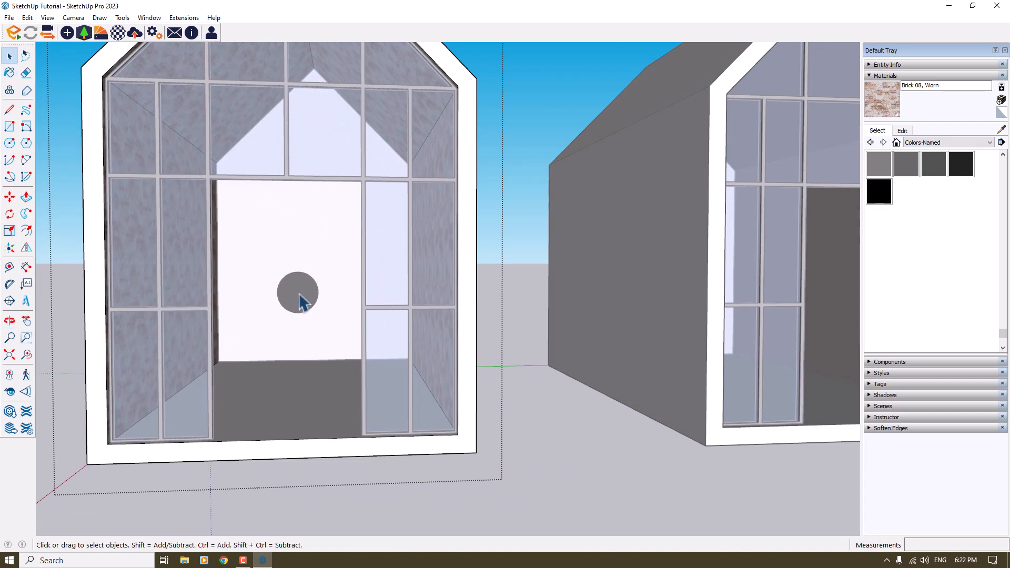
{"action": "scroll", "coordinate": [165, 219], "scroll_direction": "down", "scroll_amount": 5}
{"action": "right_click", "coordinate": [140, 203]}
{"action": "left_click", "coordinate": [137, 203]}
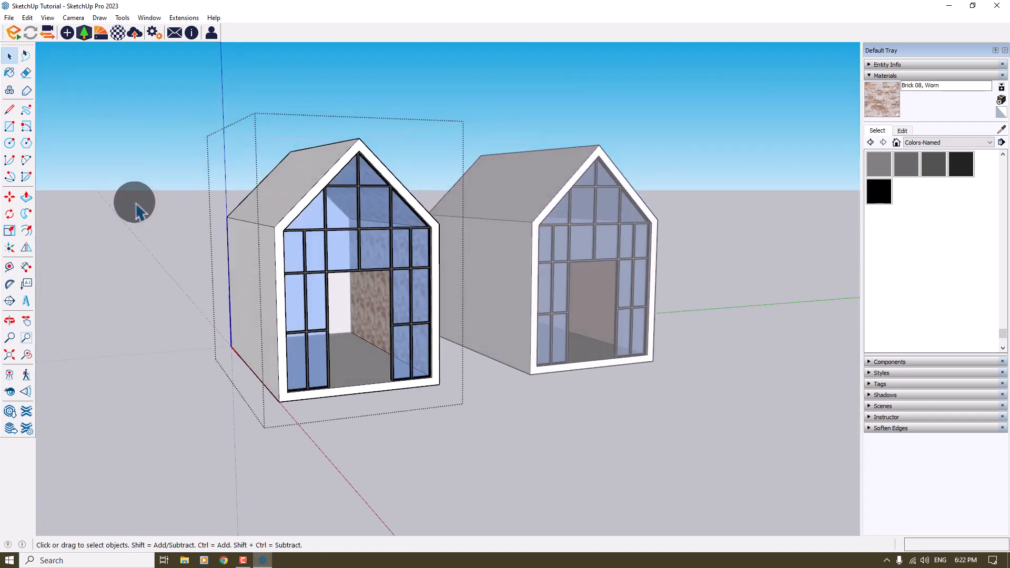
{"action": "scroll", "coordinate": [136, 205], "scroll_direction": "up", "scroll_amount": 3}
{"action": "right_click", "coordinate": [108, 199]}
{"action": "left_click", "coordinate": [174, 205]}
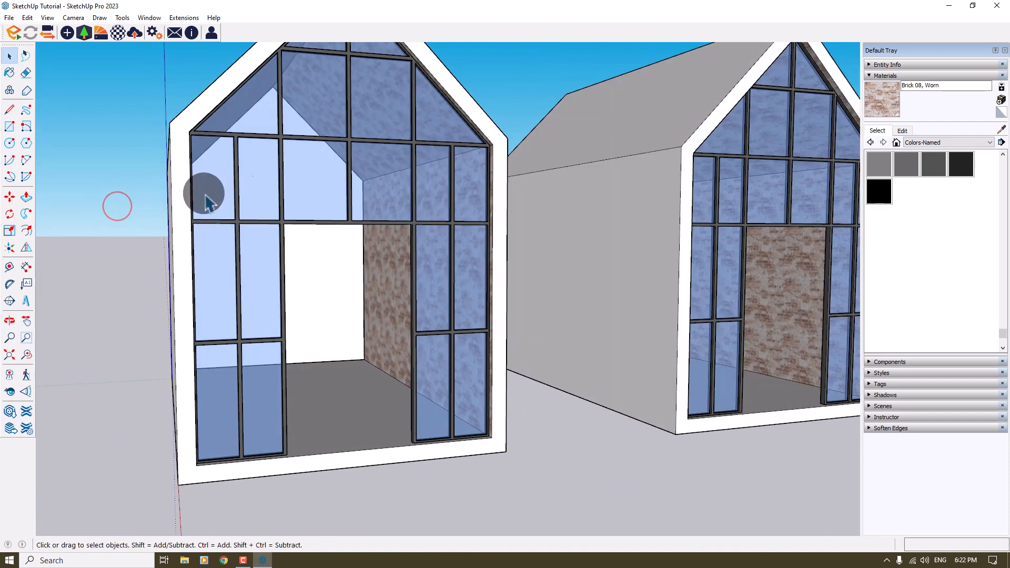
Step: Paint the inside of the house's rear wall with Brick 08, Worn
{"action": "left_click", "coordinate": [854, 97]}
{"action": "left_click", "coordinate": [331, 268]}
{"action": "scroll", "coordinate": [334, 271], "scroll_direction": "up", "scroll_amount": 2}
{"action": "scroll", "coordinate": [334, 271], "scroll_direction": "down", "scroll_amount": 4}
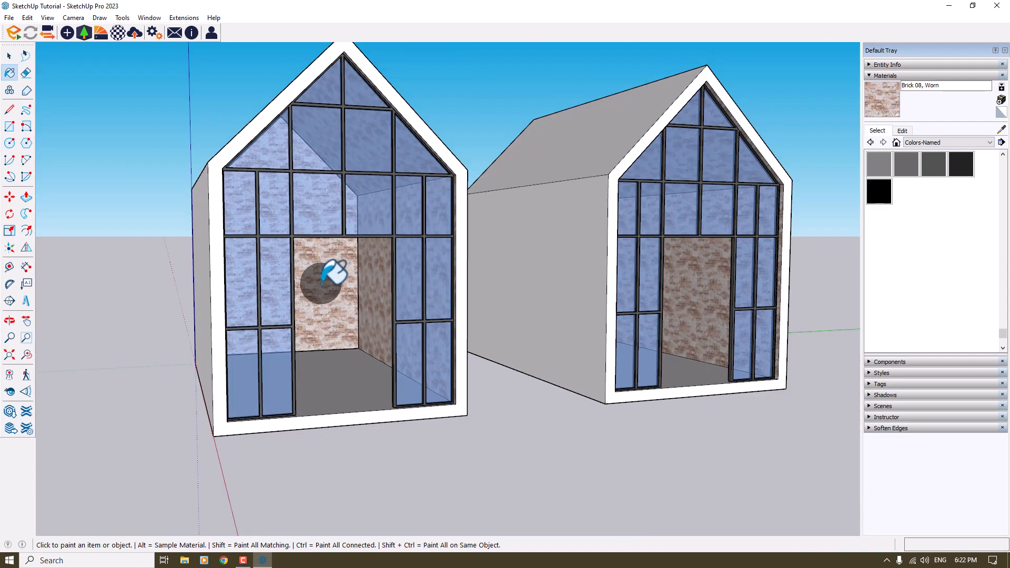
{"action": "key", "text": "space"}
Step: Edit the Brick 08, Worn material and set its texture size to 2.2 m with the aspect ratio locked
{"action": "scroll", "coordinate": [343, 301], "scroll_direction": "up", "scroll_amount": 6}
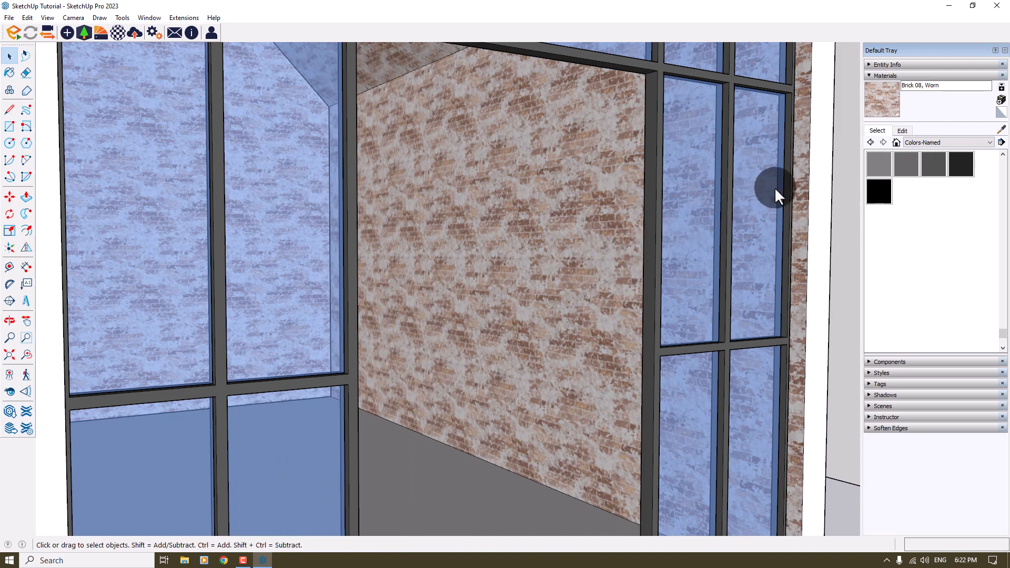
{"action": "left_click", "coordinate": [903, 131]}
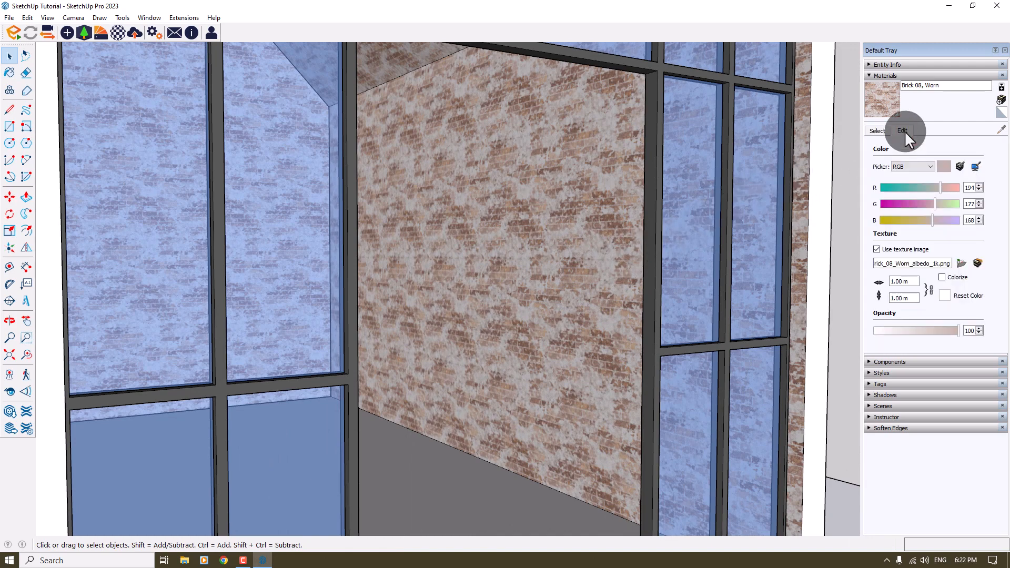
{"action": "left_click_drag", "start_coordinate": [903, 282], "coordinate": [873, 283]}
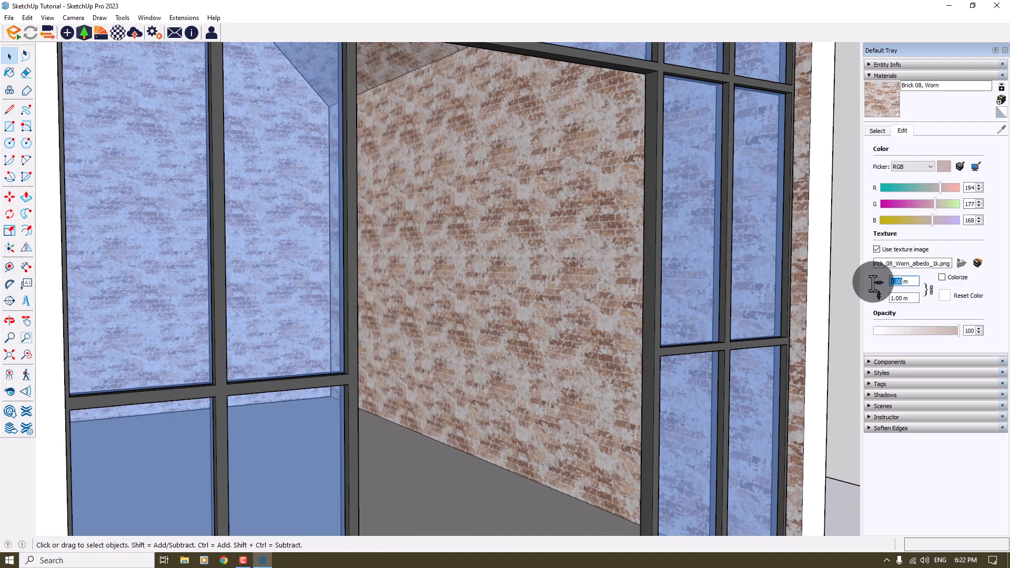
{"action": "type", "text": "2.2"}
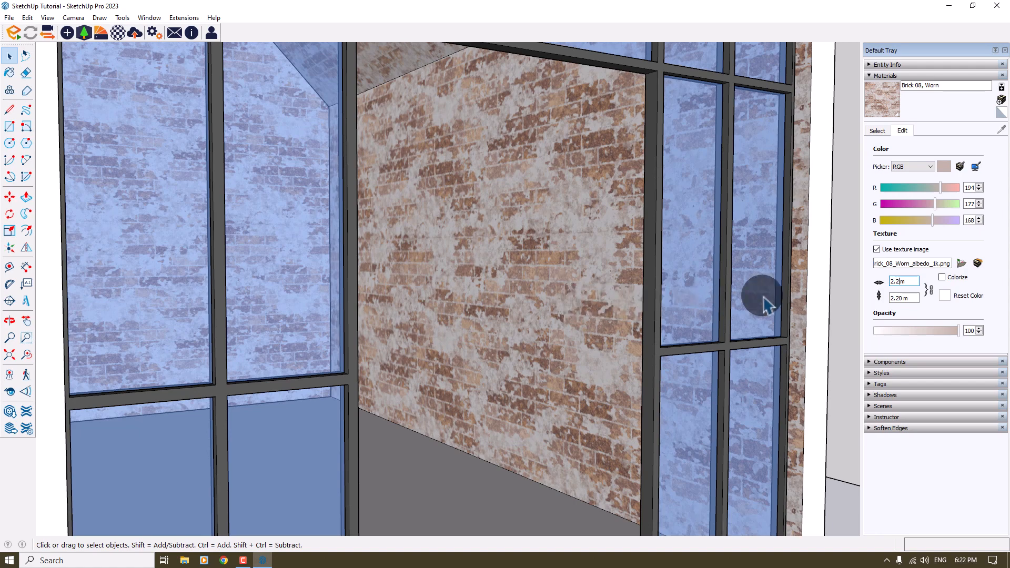
Step: Unlock the brick texture's aspect ratio, try a width of 1.6 m, and set the width to 1.2 m
{"action": "left_click", "coordinate": [927, 289]}
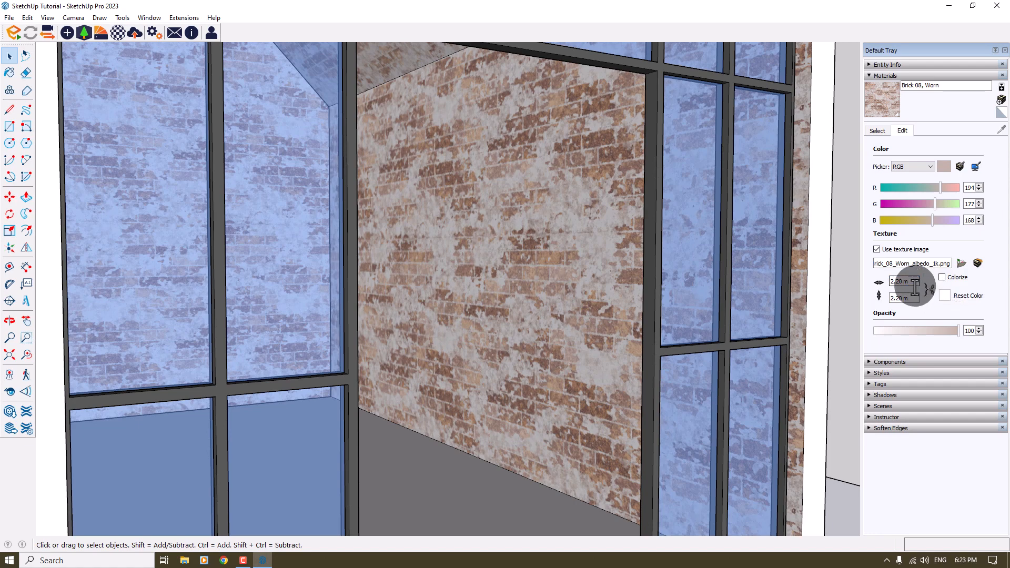
{"action": "left_click_drag", "start_coordinate": [901, 283], "coordinate": [851, 284]}
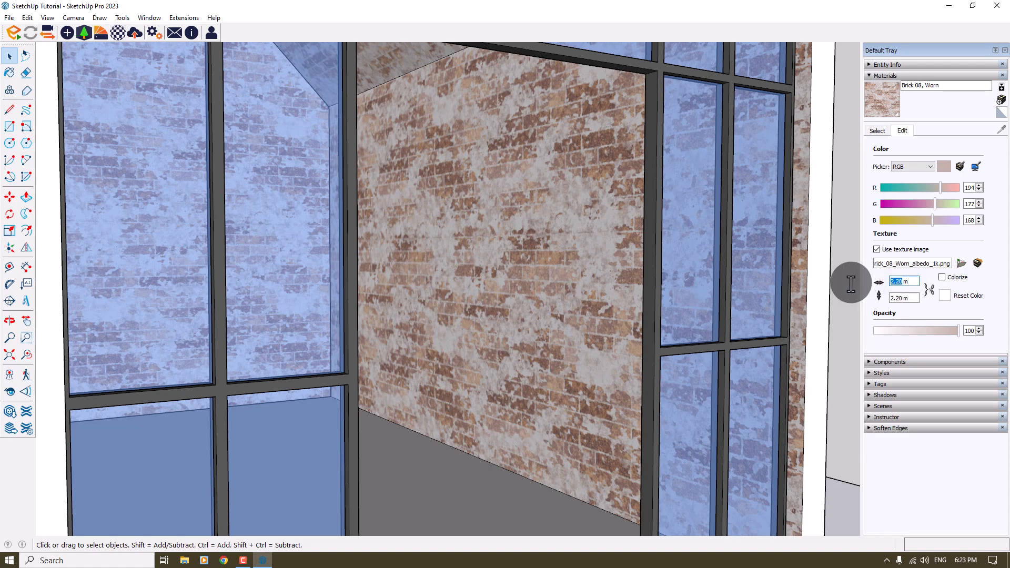
{"action": "type", "text": "1.6"}
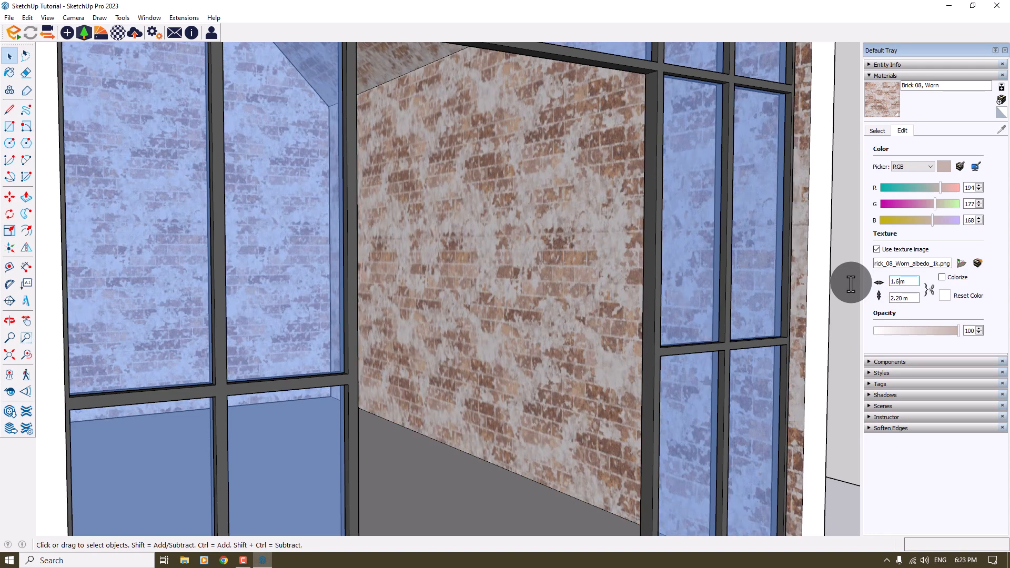
{"action": "key", "text": "BackSpace"}
{"action": "type", "text": "2"}
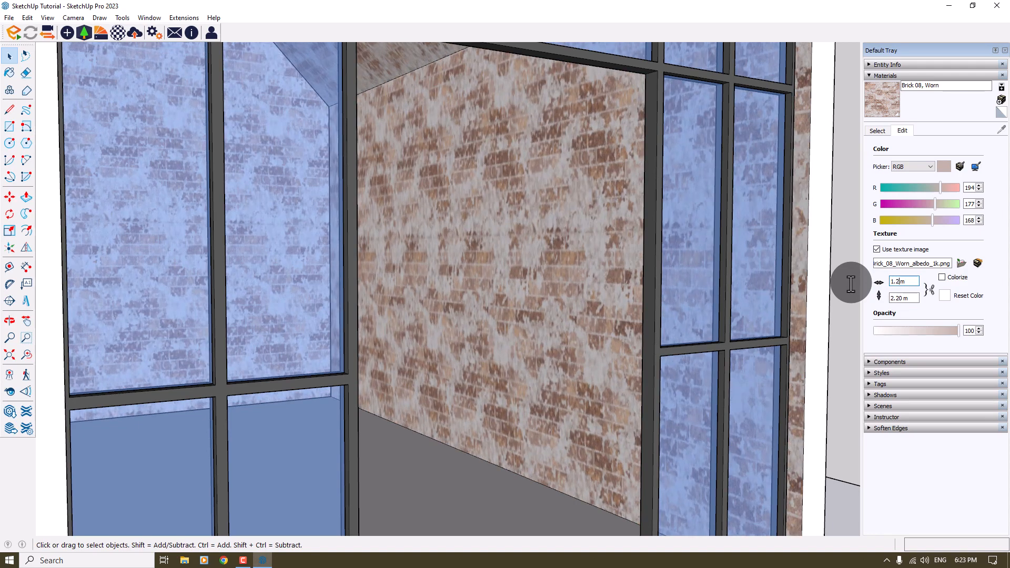
Step: Set the Brick 08, Worn texture size to 2.2 m wide and 1.4 m high
{"action": "key", "text": "BackSpace"}
{"action": "key", "text": "BackSpace"}
{"action": "key", "text": "BackSpace"}
{"action": "type", "text": "2.2"}
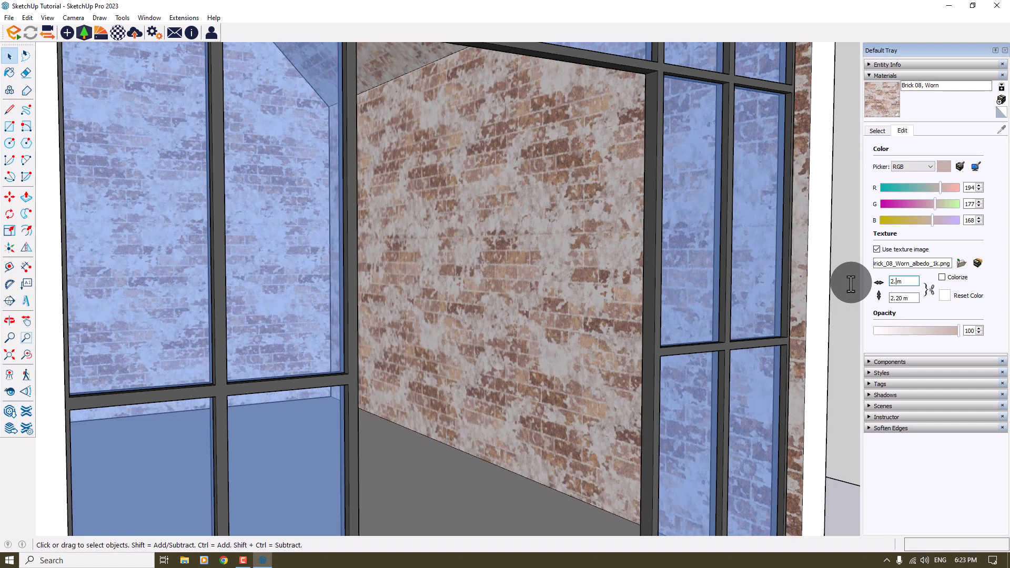
{"action": "double_click", "coordinate": [901, 299]}
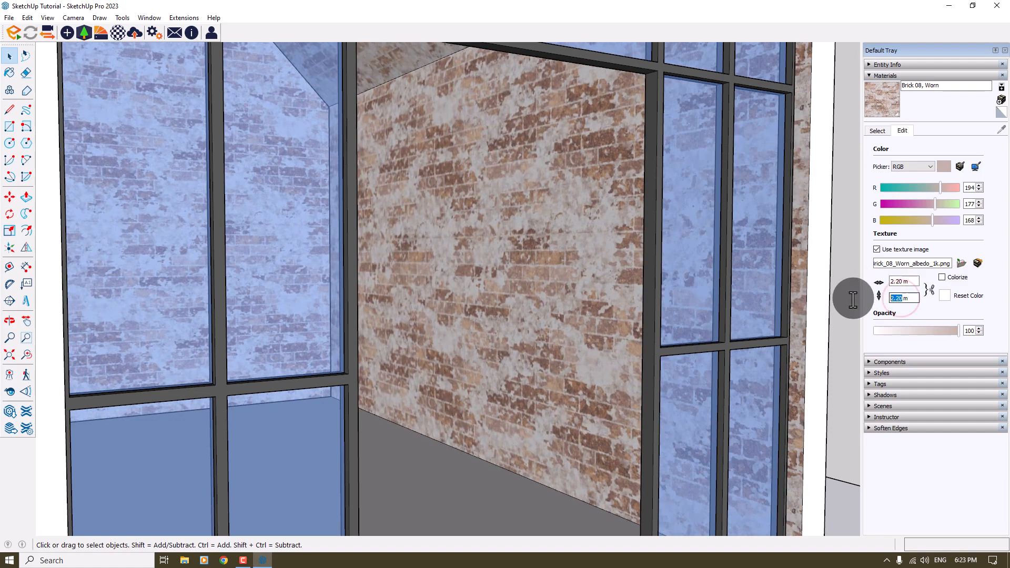
{"action": "type", "text": "1.4"}
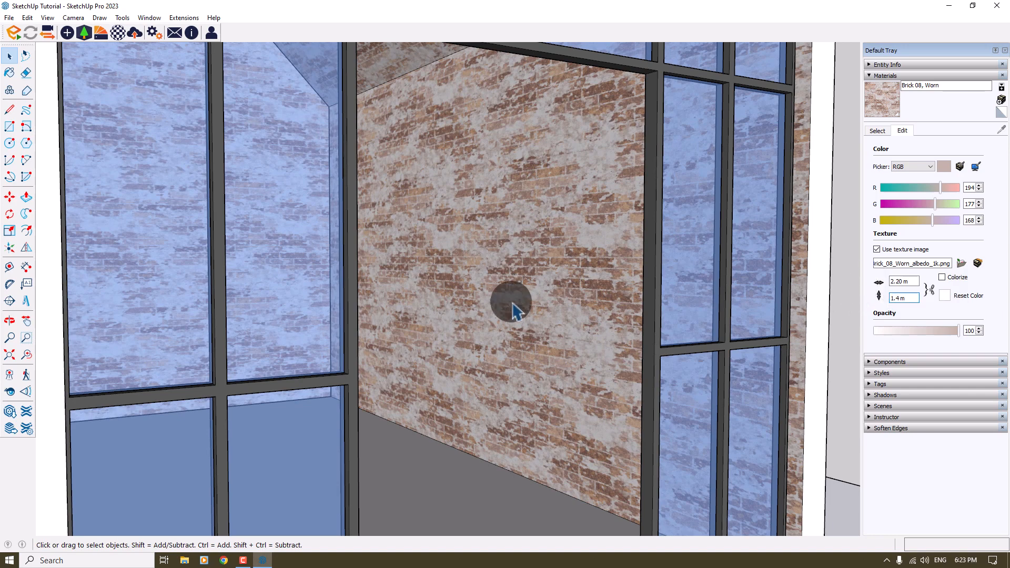
{"action": "scroll", "coordinate": [471, 313], "scroll_direction": "down", "scroll_amount": 10}
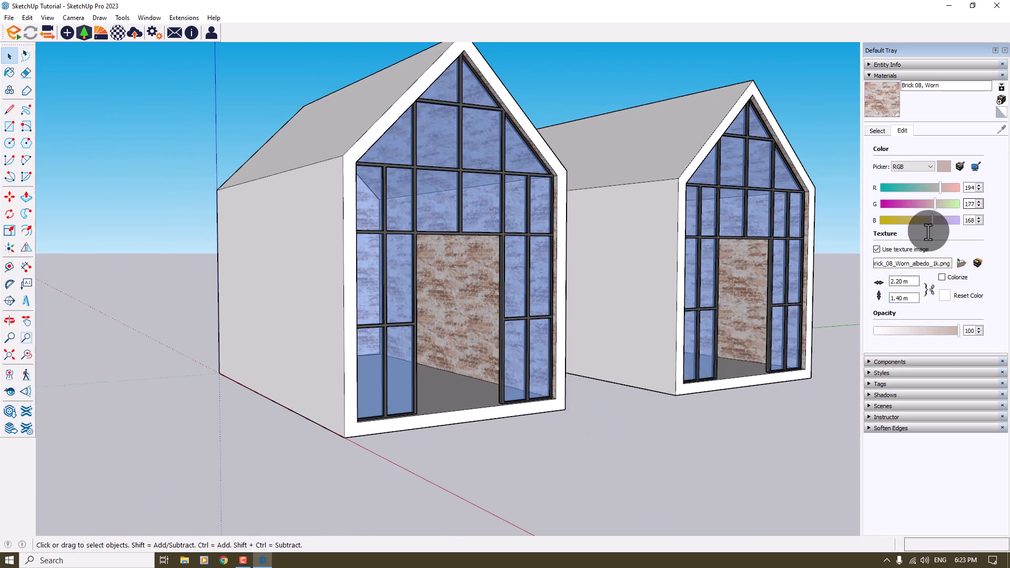
Step: Adjust the brick material's color to a red value of 196 and a green value of 178
{"action": "left_click", "coordinate": [979, 202]}
{"action": "left_click", "coordinate": [979, 185]}
{"action": "left_click", "coordinate": [979, 185]}
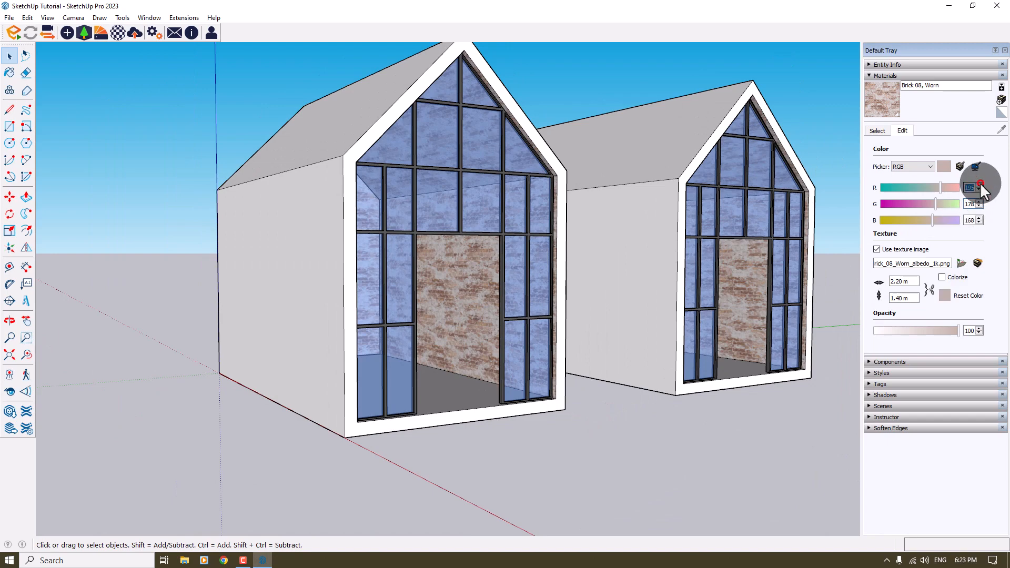
{"action": "left_click", "coordinate": [641, 478]}
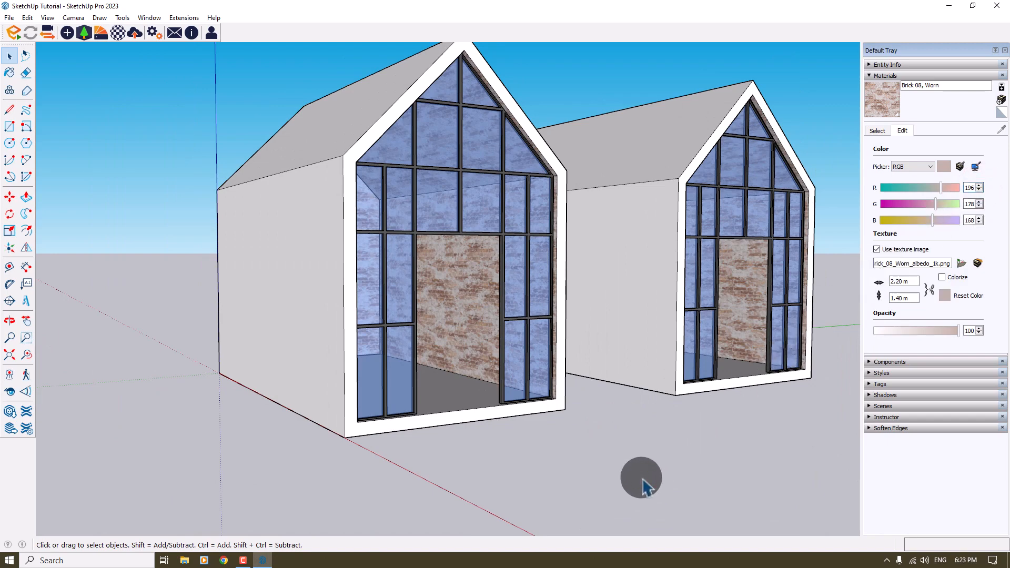
{"action": "middle_click_drag", "start_coordinate": [640, 478], "coordinate": [641, 478]}
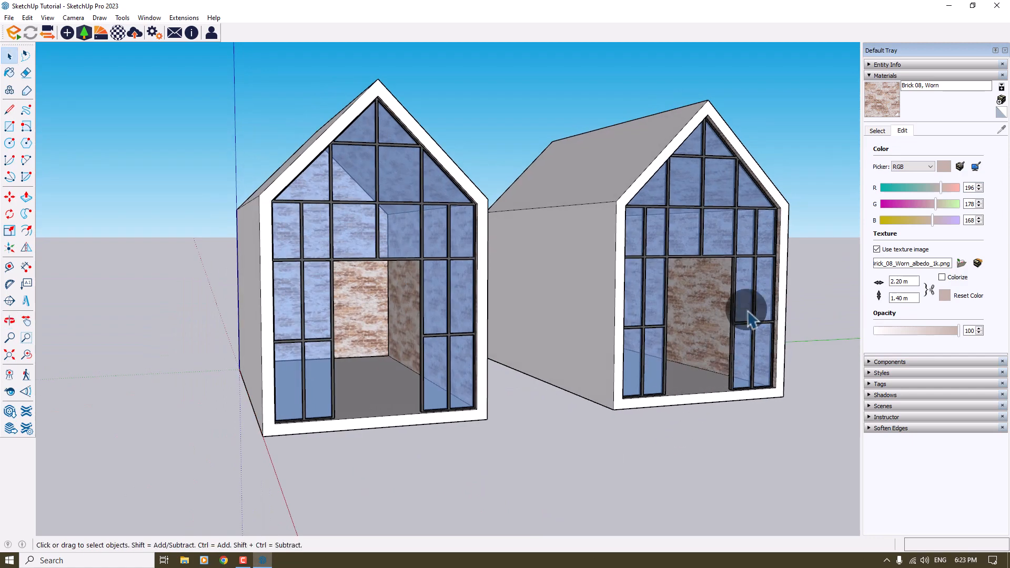
Step: Paint the rear interior wall of the second house with the adjusted Brick 08, Worn material
{"action": "middle_click_drag", "start_coordinate": [744, 311], "coordinate": [844, 142]}
{"action": "left_click", "coordinate": [882, 100]}
{"action": "left_click", "coordinate": [591, 279]}
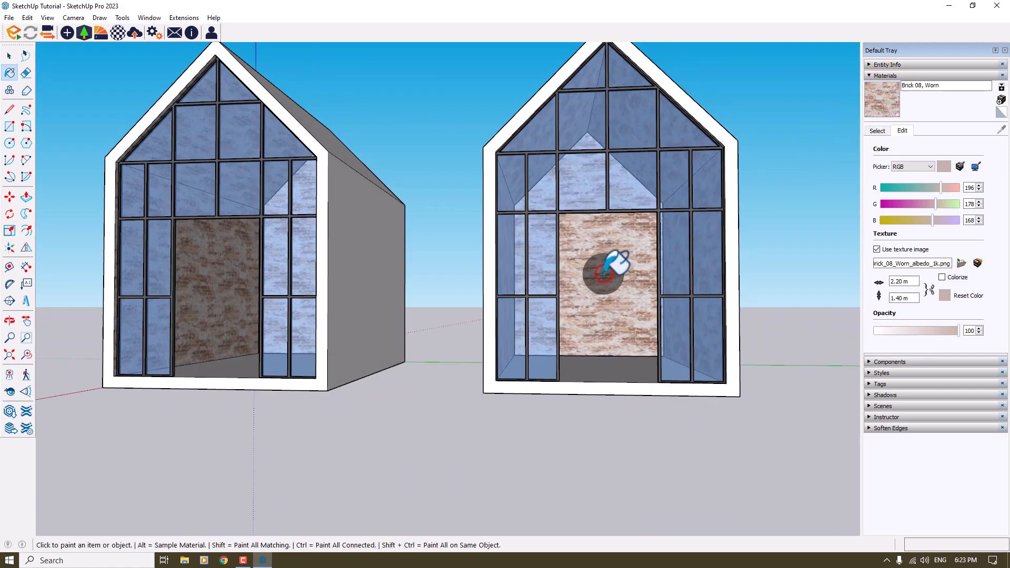
{"action": "key", "text": "space"}
{"action": "middle_click_drag", "start_coordinate": [489, 231], "coordinate": [589, 280]}
{"action": "scroll", "coordinate": [584, 281], "scroll_direction": "down", "scroll_amount": 3}
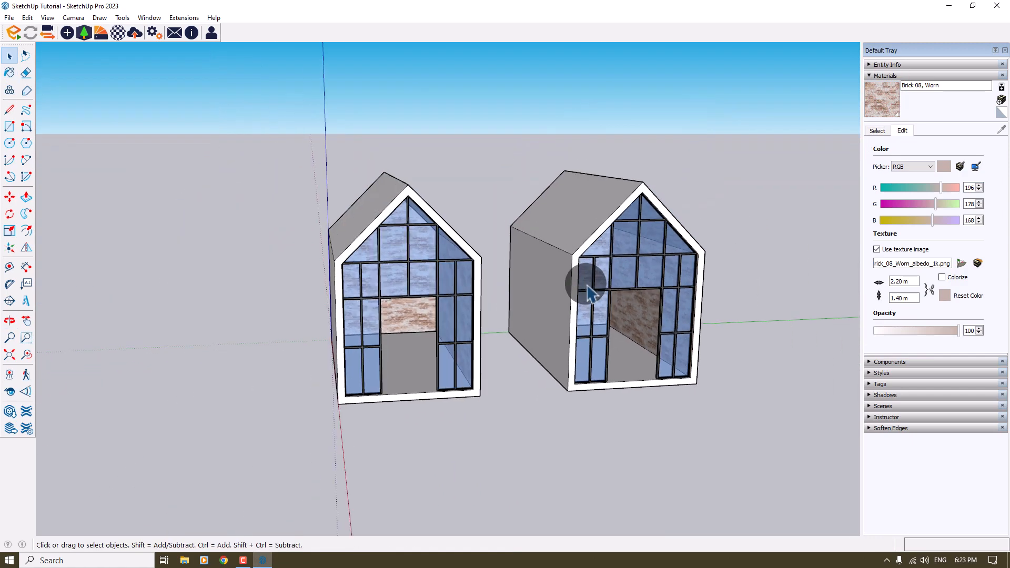
Step: Open the first house's shell for editing and select its floor face
{"action": "scroll", "coordinate": [405, 361], "scroll_direction": "up", "scroll_amount": 5}
{"action": "middle_click_drag", "start_coordinate": [531, 340], "coordinate": [468, 397]}
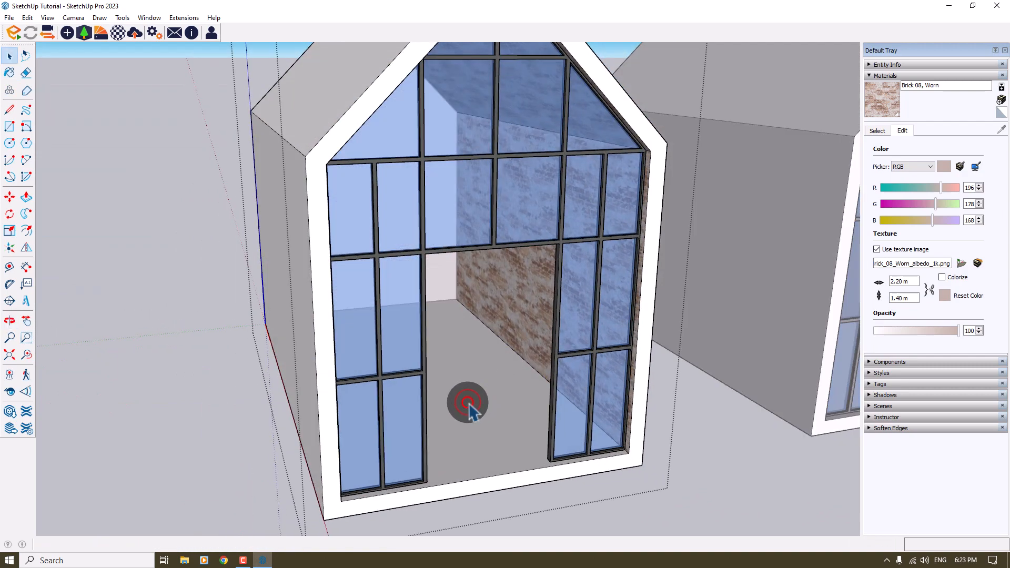
{"action": "key", "text": "ctrl+a"}
{"action": "left_click", "coordinate": [468, 404]}
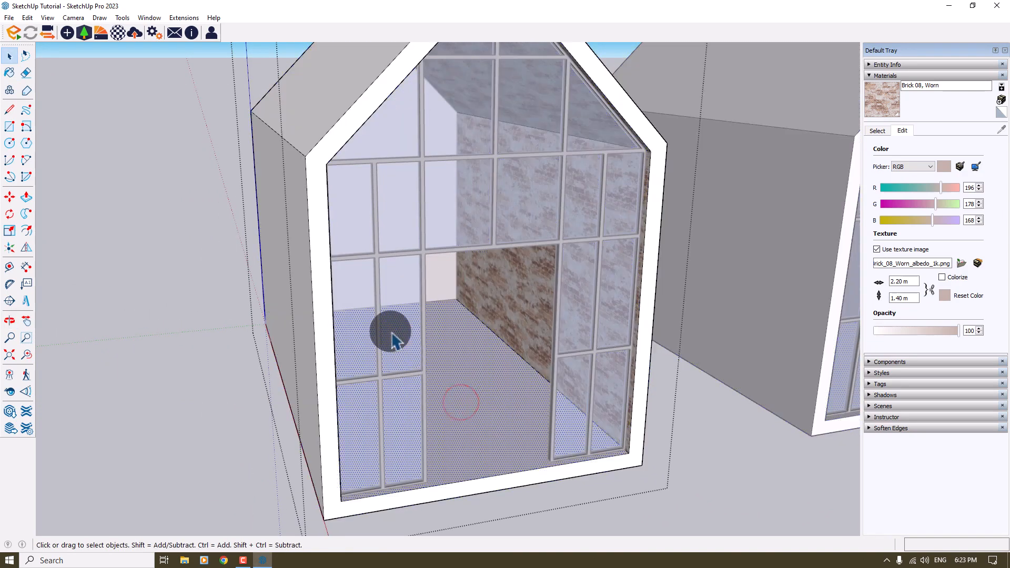
Step: Import Wood 01, Brick Bond from the Wood category of the Enscape Material Library and paint the floor with it
{"action": "left_click", "coordinate": [99, 36]}
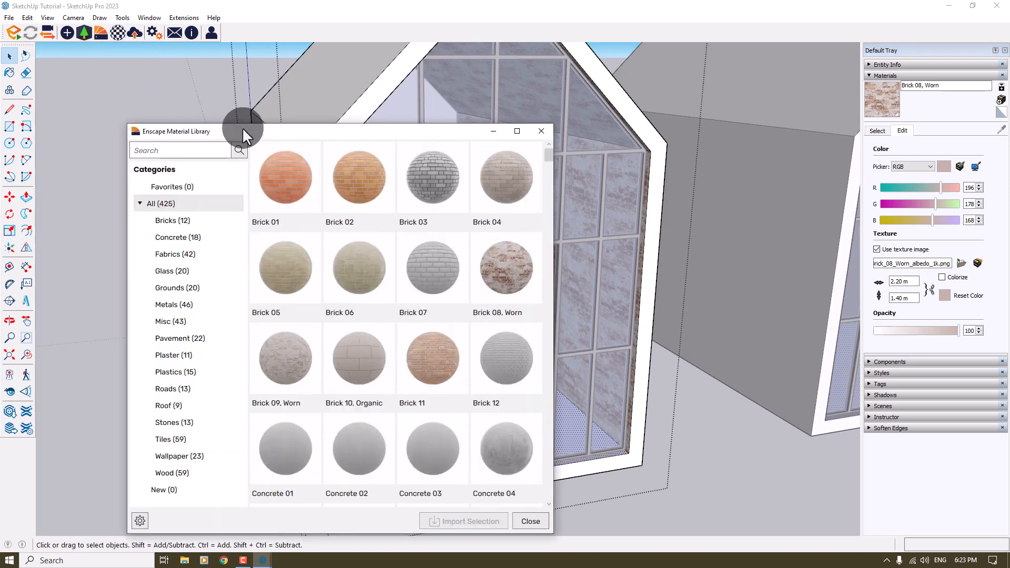
{"action": "left_click_drag", "start_coordinate": [244, 130], "coordinate": [180, 71]}
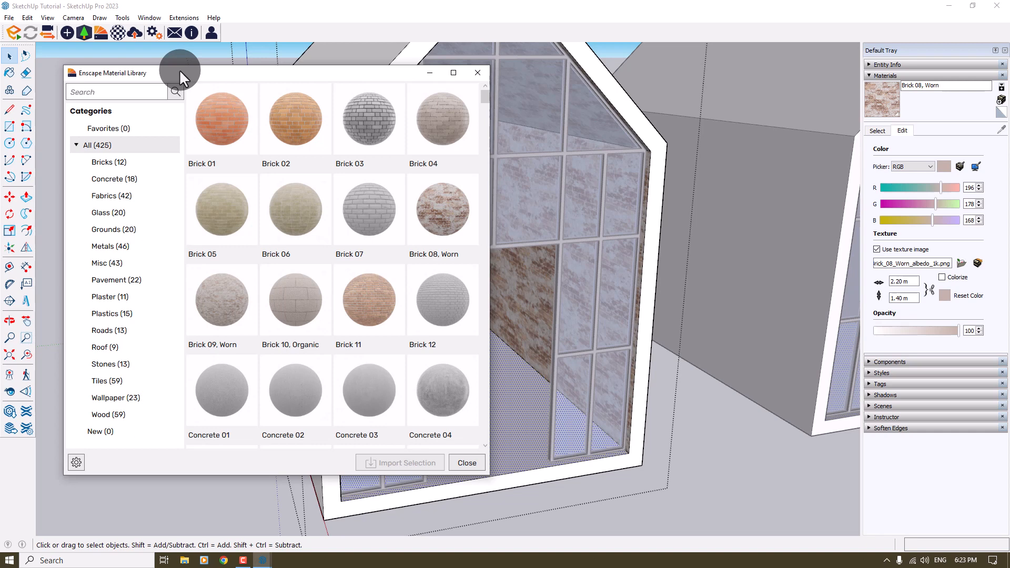
{"action": "left_click", "coordinate": [129, 413]}
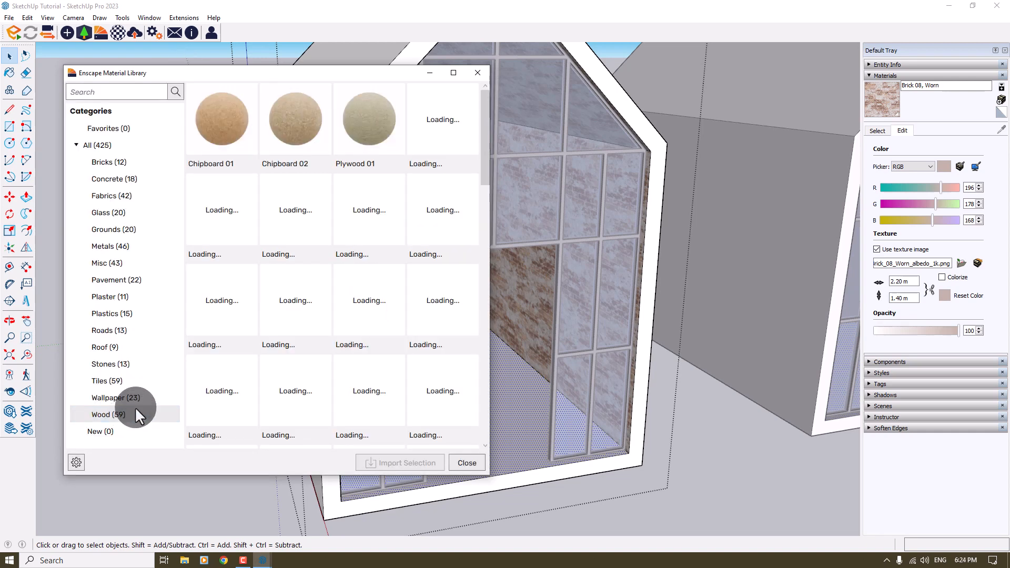
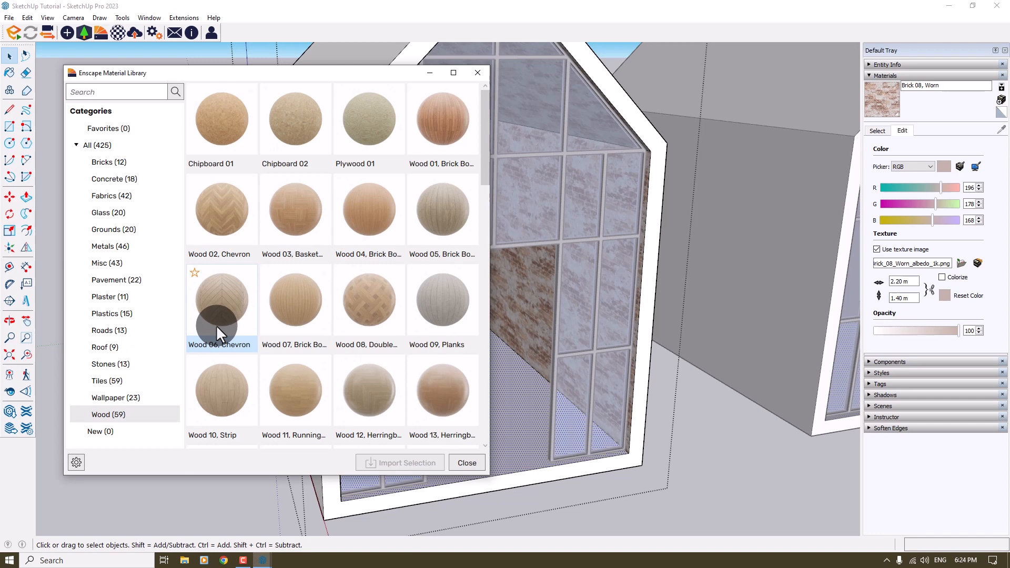
{"action": "left_click", "coordinate": [455, 118]}
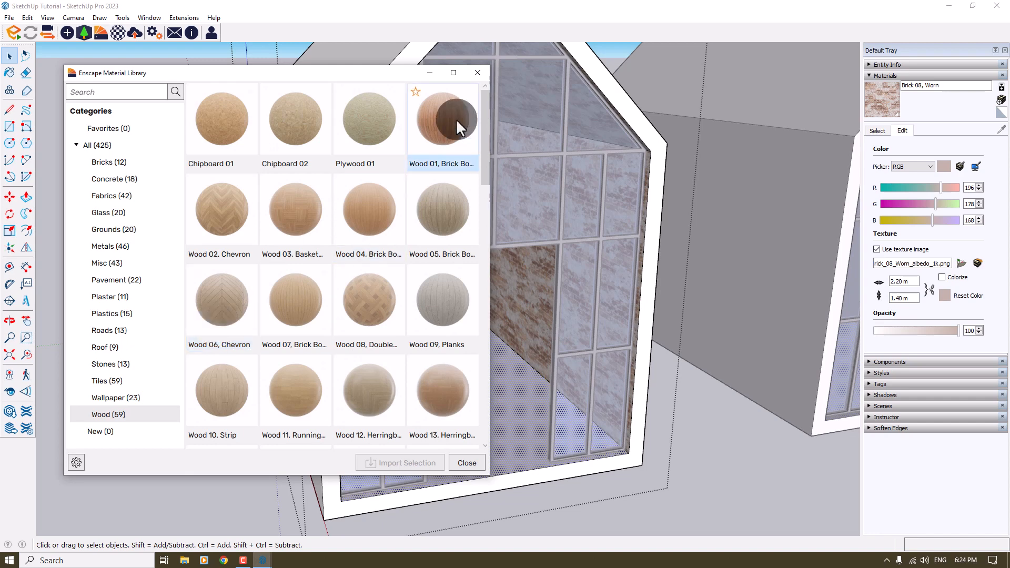
{"action": "left_click", "coordinate": [405, 463]}
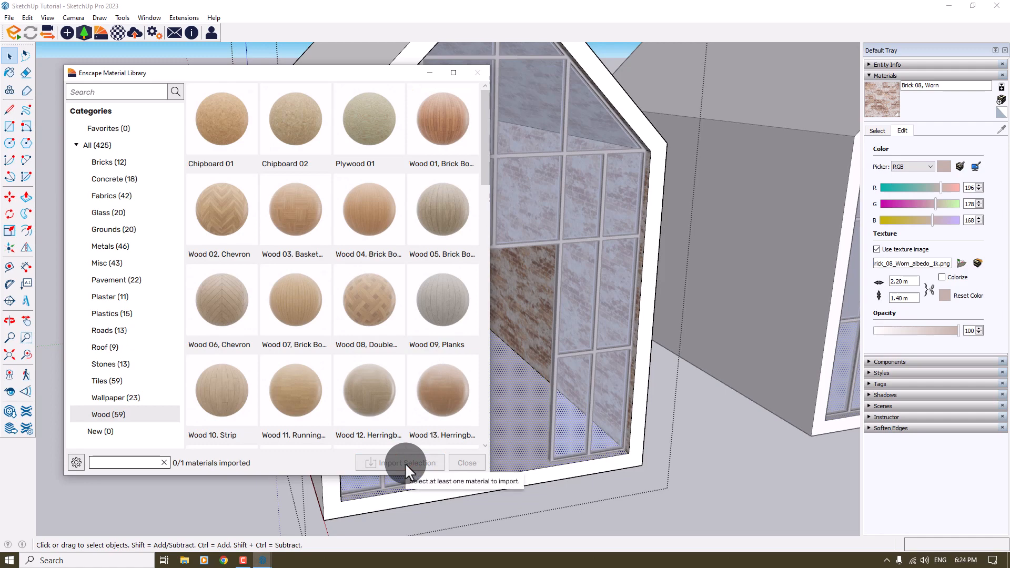
{"action": "left_click", "coordinate": [462, 463]}
{"action": "left_click", "coordinate": [883, 98]}
{"action": "left_click", "coordinate": [485, 393]}
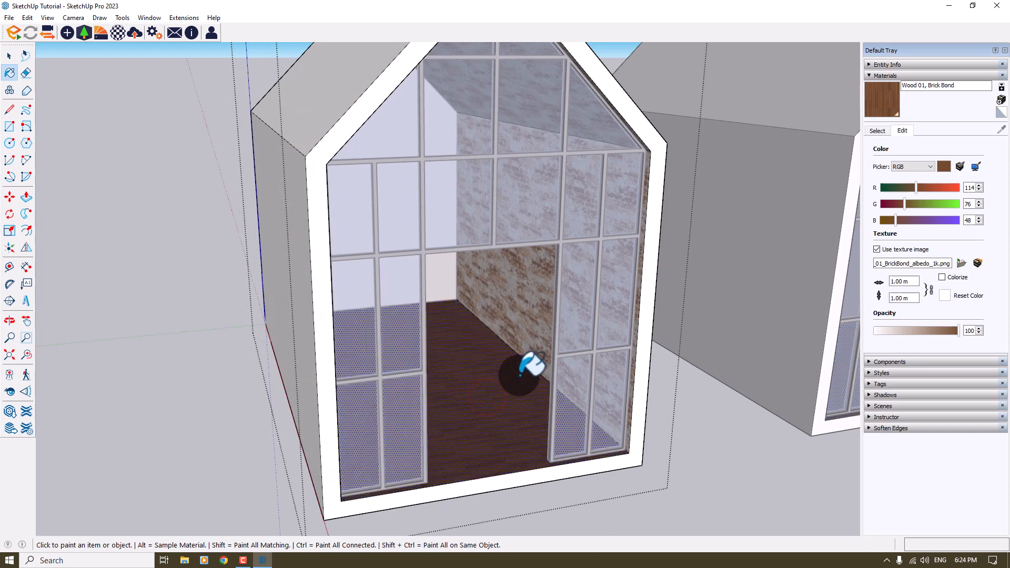
Step: Set the Wood 01, Brick Bond texture size to 2.10 m with the aspect ratio locked
{"action": "scroll", "coordinate": [531, 364], "scroll_direction": "up", "scroll_amount": 4}
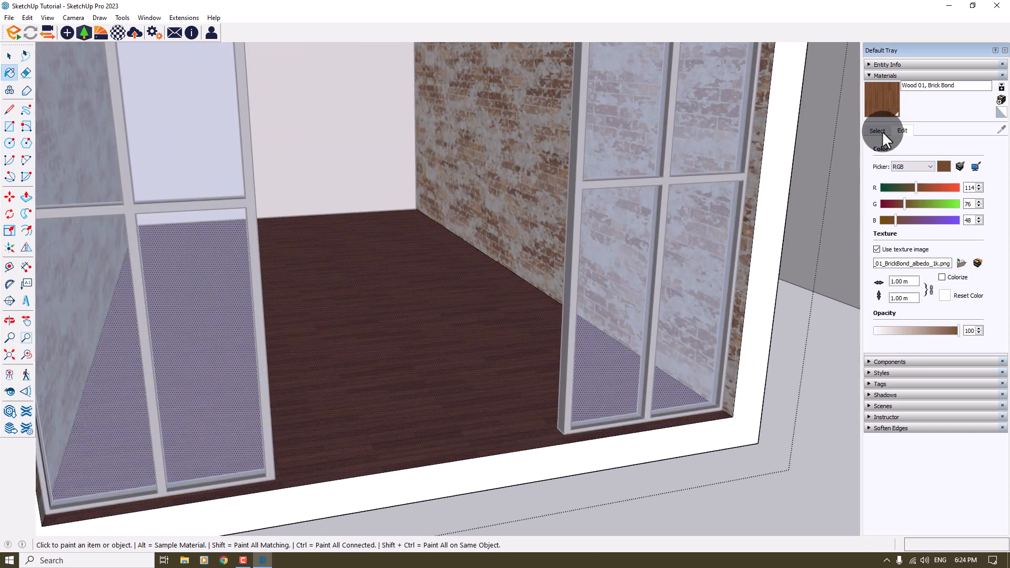
{"action": "left_click_drag", "start_coordinate": [907, 284], "coordinate": [770, 297]}
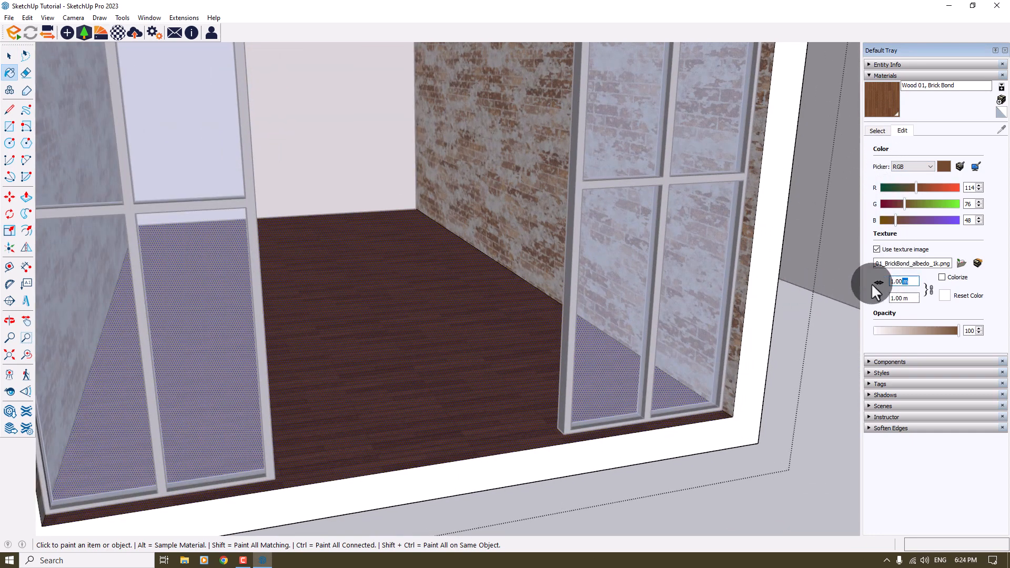
{"action": "left_click_drag", "start_coordinate": [902, 281], "coordinate": [886, 282]}
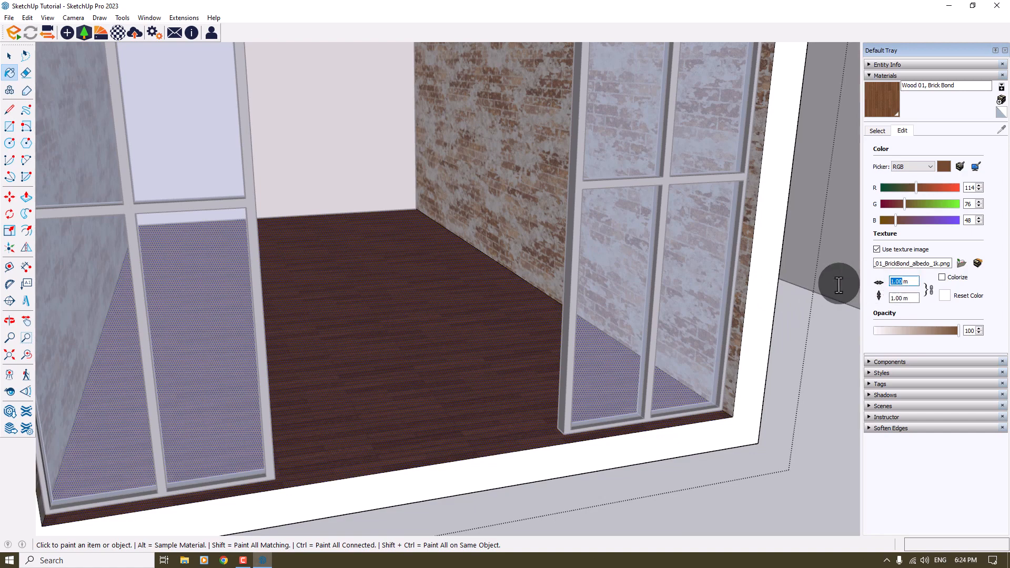
{"action": "type", "text": "2.10"}
{"action": "scroll", "coordinate": [846, 271], "scroll_direction": "up", "scroll_amount": 3}
{"action": "middle_click_drag", "start_coordinate": [846, 271], "coordinate": [518, 308]}
{"action": "scroll", "coordinate": [452, 322], "scroll_direction": "down", "scroll_amount": 6}
{"action": "key", "text": "space"}
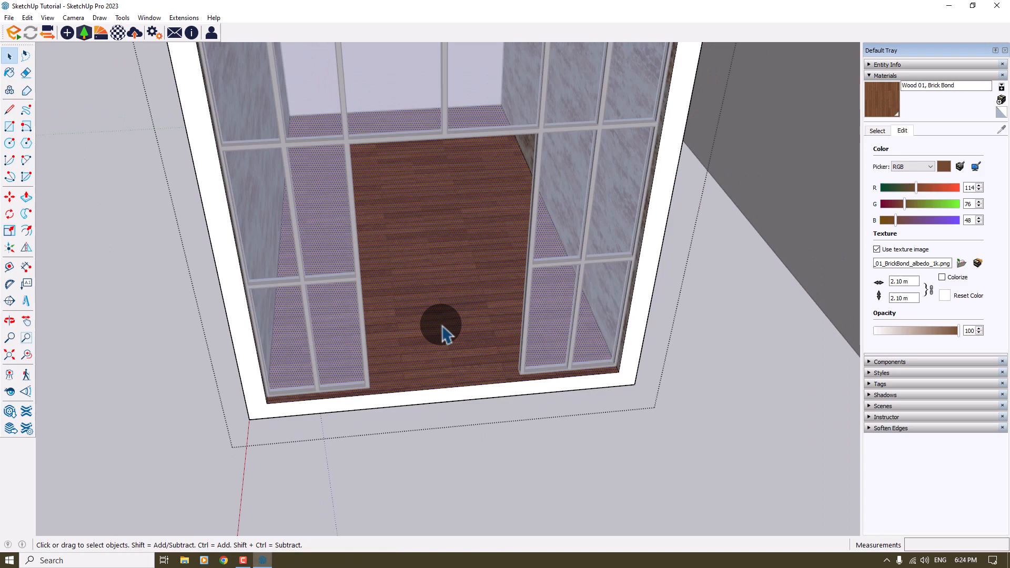
Step: Reposition the floor's wood texture with its position pins, shifting the planks slightly across the floor, and finish the adjustment
{"action": "scroll", "coordinate": [441, 332], "scroll_direction": "up", "scroll_amount": 4}
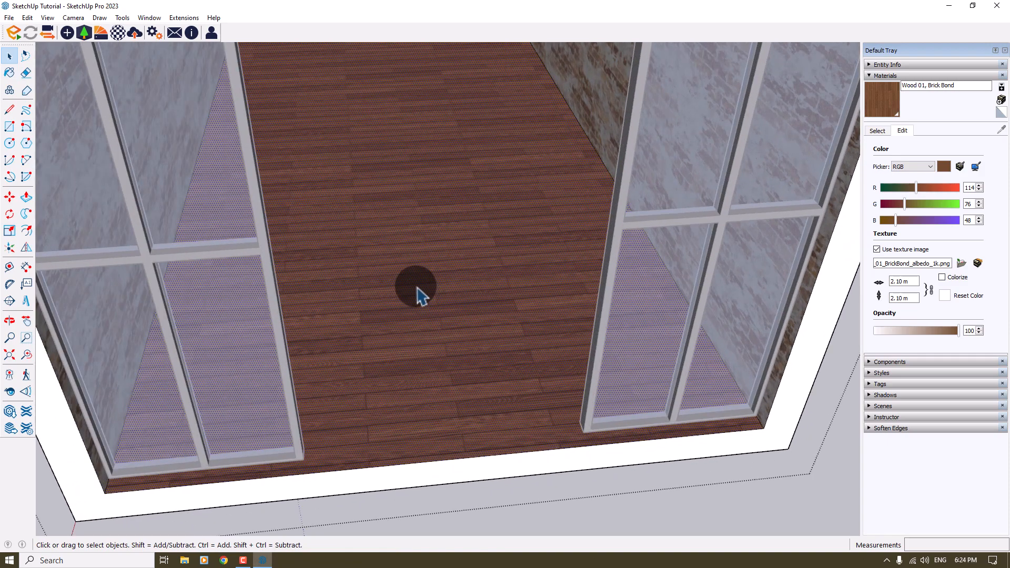
{"action": "right_click", "coordinate": [415, 286]}
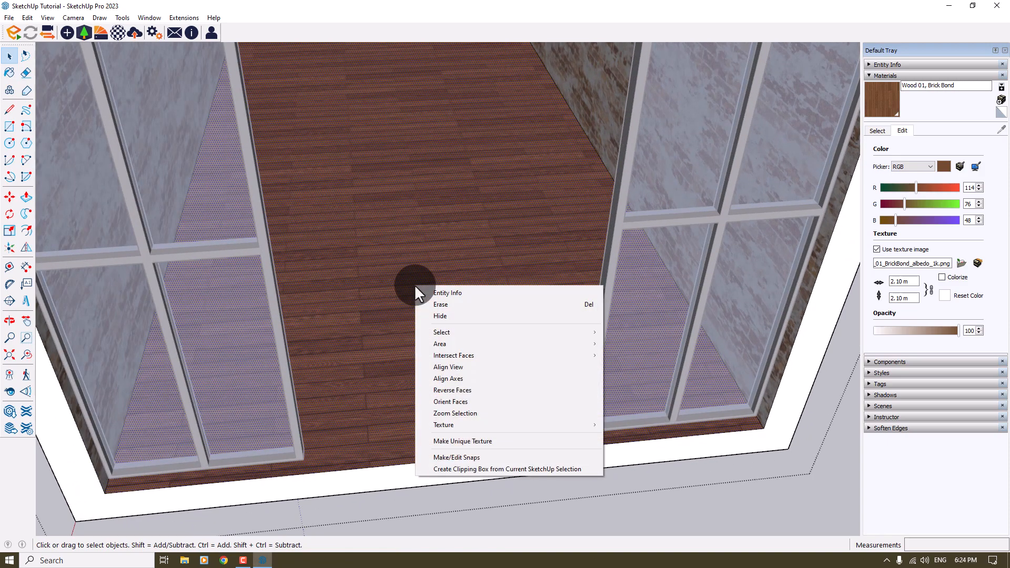
{"action": "left_click", "coordinate": [389, 442]}
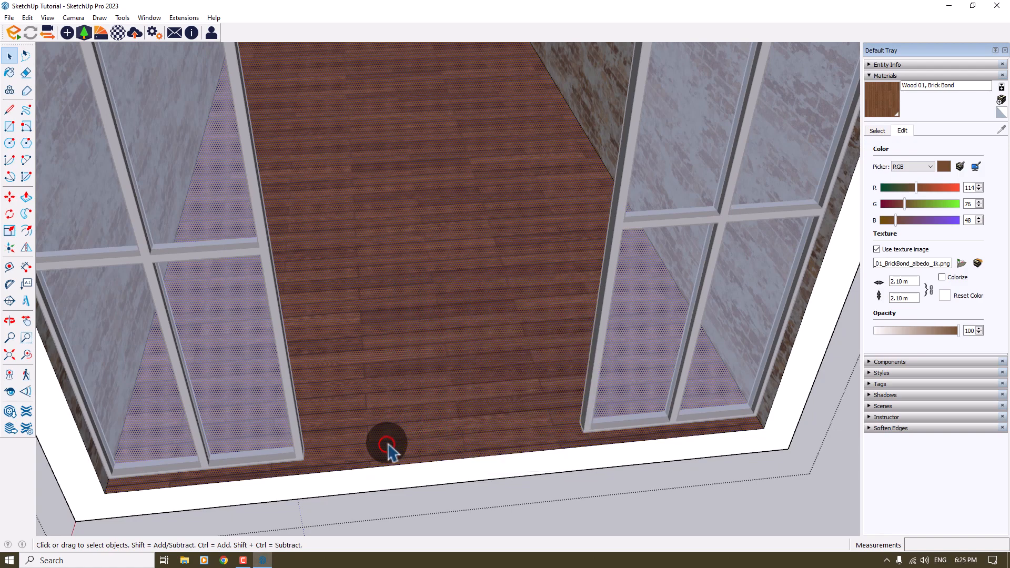
{"action": "right_click", "coordinate": [399, 292]}
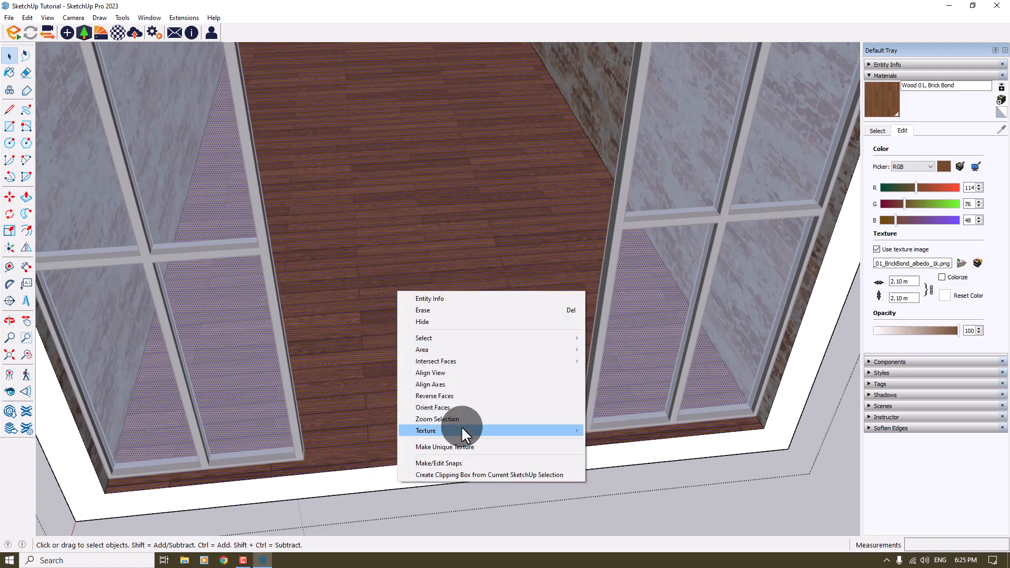
{"action": "mouse_move", "coordinate": [461, 425]}
{"action": "left_click", "coordinate": [612, 431]}
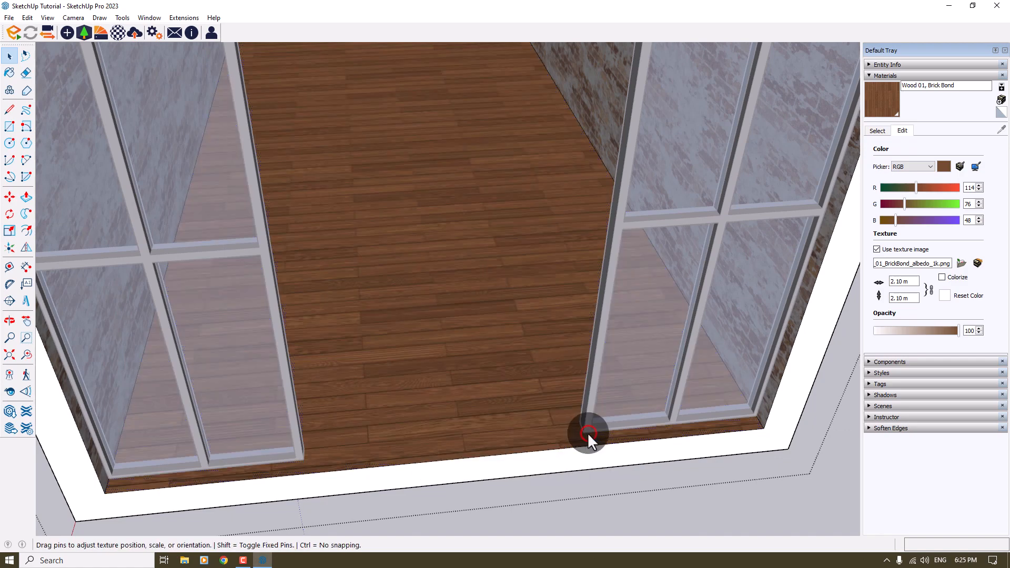
{"action": "scroll", "coordinate": [587, 433], "scroll_direction": "down", "scroll_amount": 8}
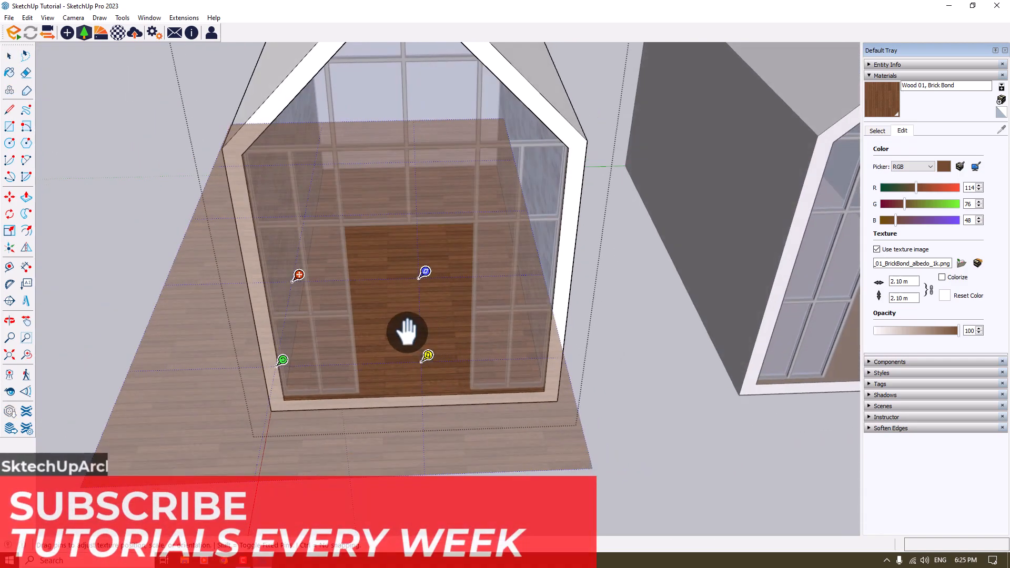
{"action": "scroll", "coordinate": [408, 332], "scroll_direction": "up", "scroll_amount": 5}
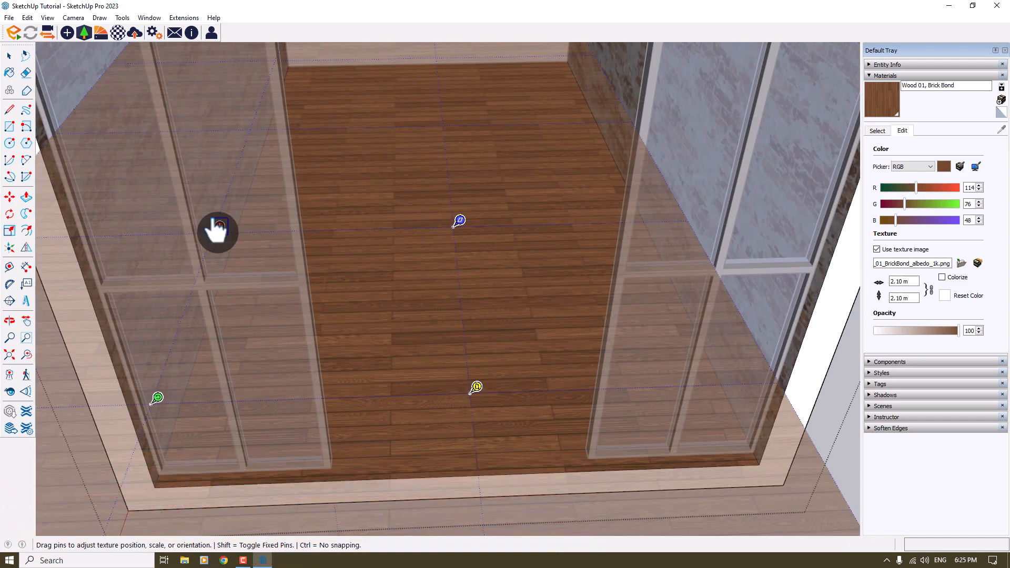
{"action": "left_click_drag", "start_coordinate": [219, 226], "coordinate": [232, 225]}
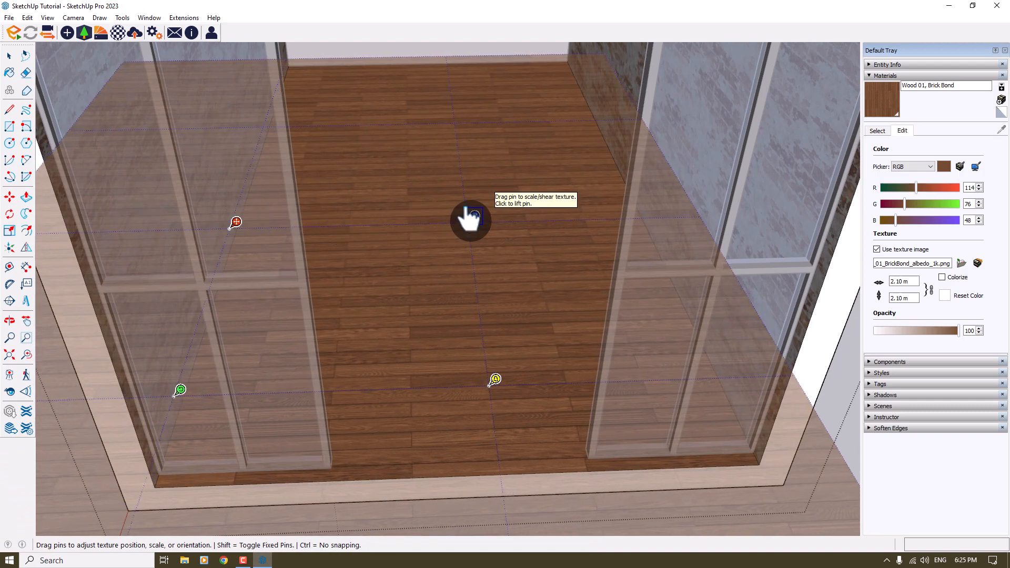
{"action": "mouse_move", "coordinate": [470, 218]}
{"action": "left_mouse_down"}
{"action": "mouse_move", "coordinate": [487, 219]}
{"action": "mouse_move", "coordinate": [474, 221]}
{"action": "left_mouse_up"}
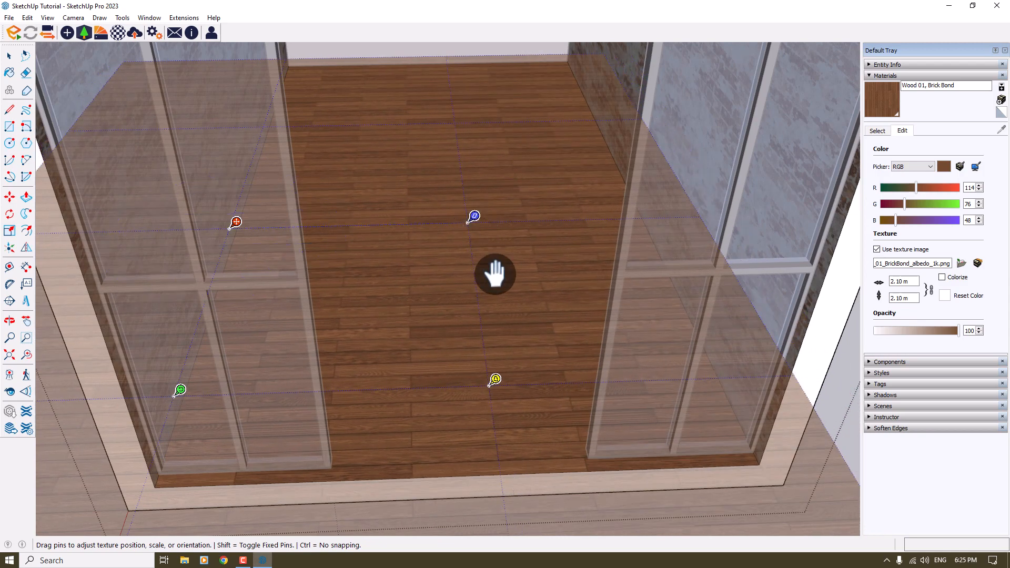
{"action": "scroll", "coordinate": [496, 274], "scroll_direction": "down", "scroll_amount": 6}
{"action": "left_click", "coordinate": [554, 424]}
{"action": "left_click", "coordinate": [555, 426]}
{"action": "middle_click_drag", "start_coordinate": [554, 425], "coordinate": [481, 296]}
{"action": "scroll", "coordinate": [480, 297], "scroll_direction": "up", "scroll_amount": 5}
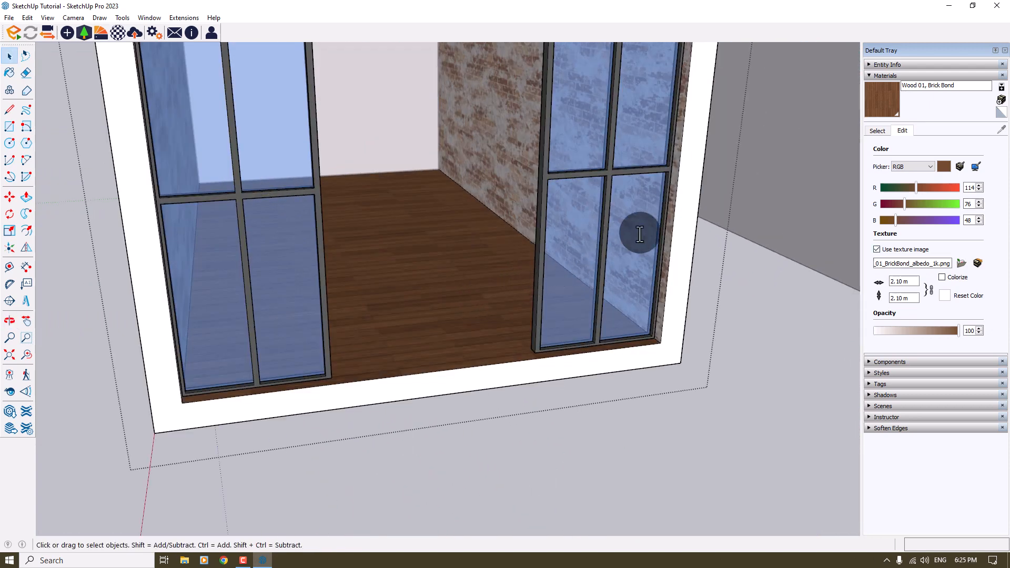
Step: Open the first house's shell for editing and select the white front face around its glass facade
{"action": "left_click", "coordinate": [877, 132]}
{"action": "scroll", "coordinate": [702, 219], "scroll_direction": "down", "scroll_amount": 8}
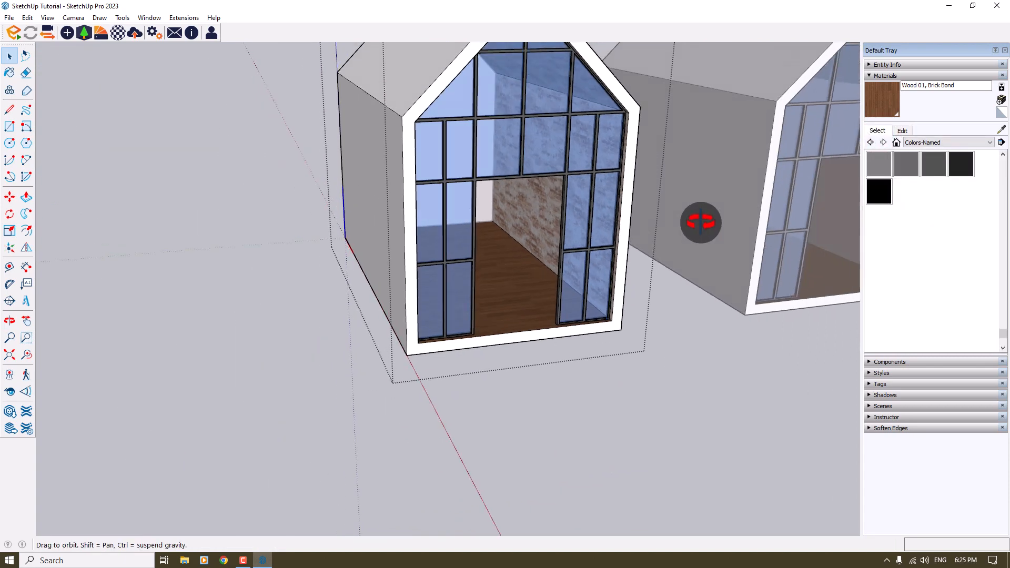
{"action": "middle_click_drag", "start_coordinate": [701, 219], "coordinate": [535, 305]}
{"action": "right_click", "coordinate": [497, 327]}
{"action": "left_click", "coordinate": [432, 297]}
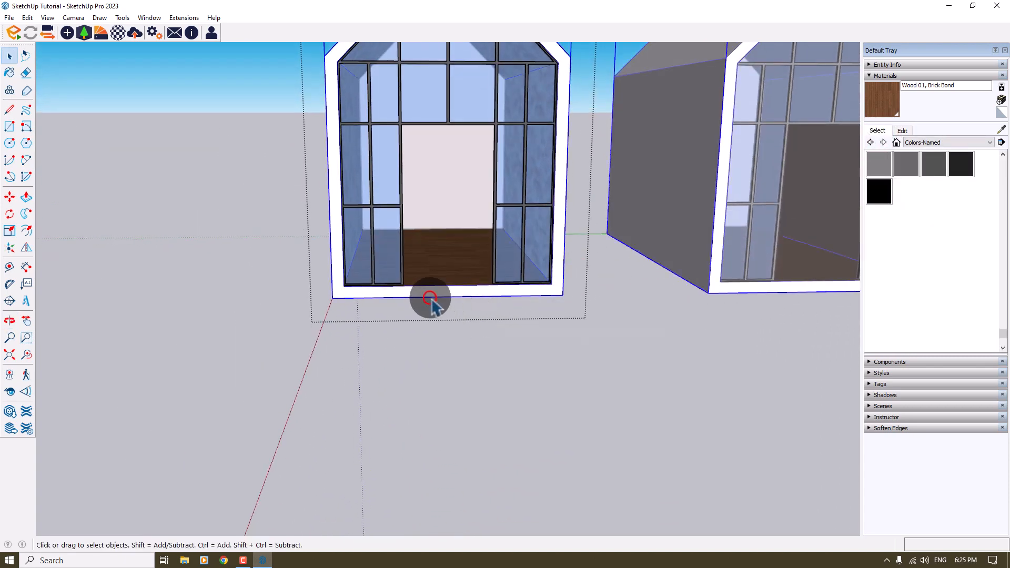
{"action": "middle_click_drag", "start_coordinate": [431, 298], "coordinate": [480, 293]}
{"action": "scroll", "coordinate": [587, 285], "scroll_direction": "up", "scroll_amount": 5}
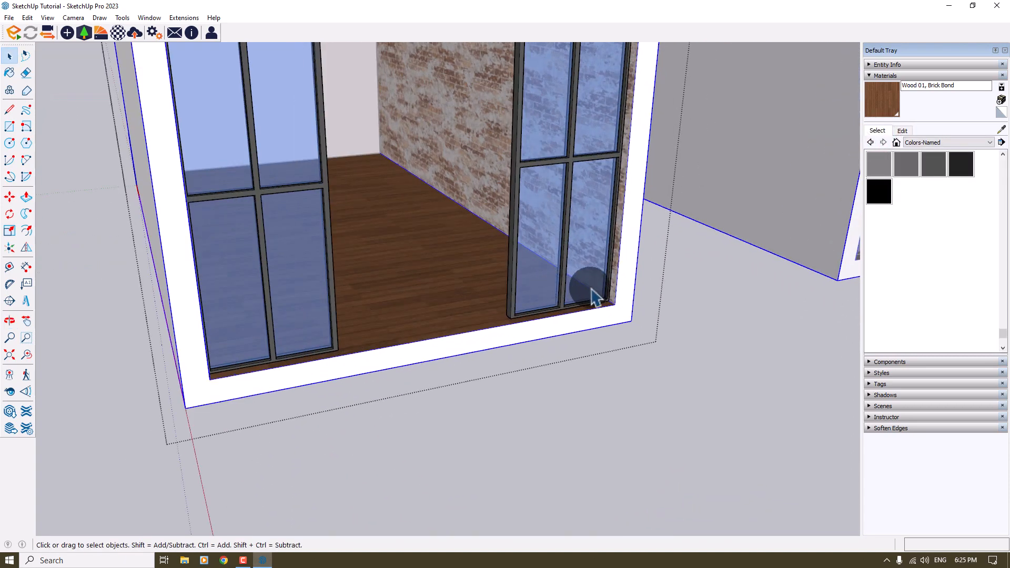
{"action": "double_click", "coordinate": [628, 287]}
{"action": "left_click", "coordinate": [628, 287]}
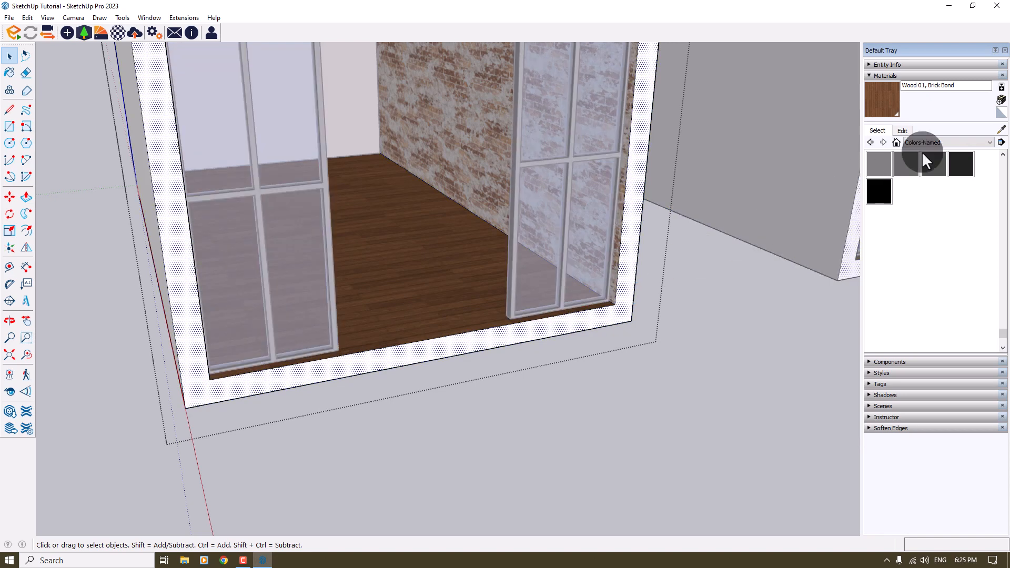
Step: Paint the shell's front face with 0038_Orange from the Colors-Named collection
{"action": "left_click", "coordinate": [958, 141]}
{"action": "left_click", "coordinate": [955, 168]}
{"action": "scroll", "coordinate": [943, 211], "scroll_direction": "up", "scroll_amount": 10}
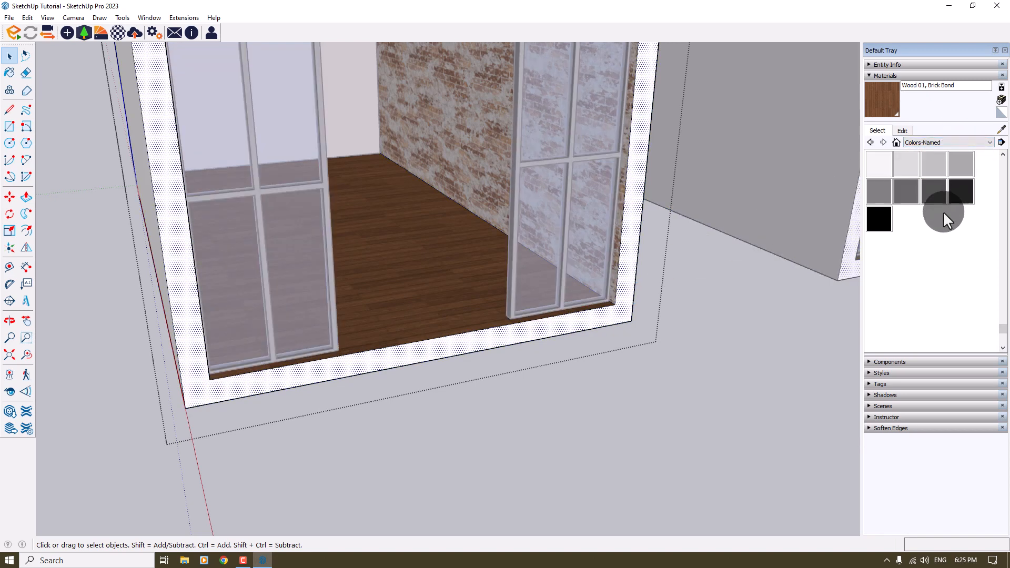
{"action": "scroll", "coordinate": [942, 215], "scroll_direction": "up", "scroll_amount": 3}
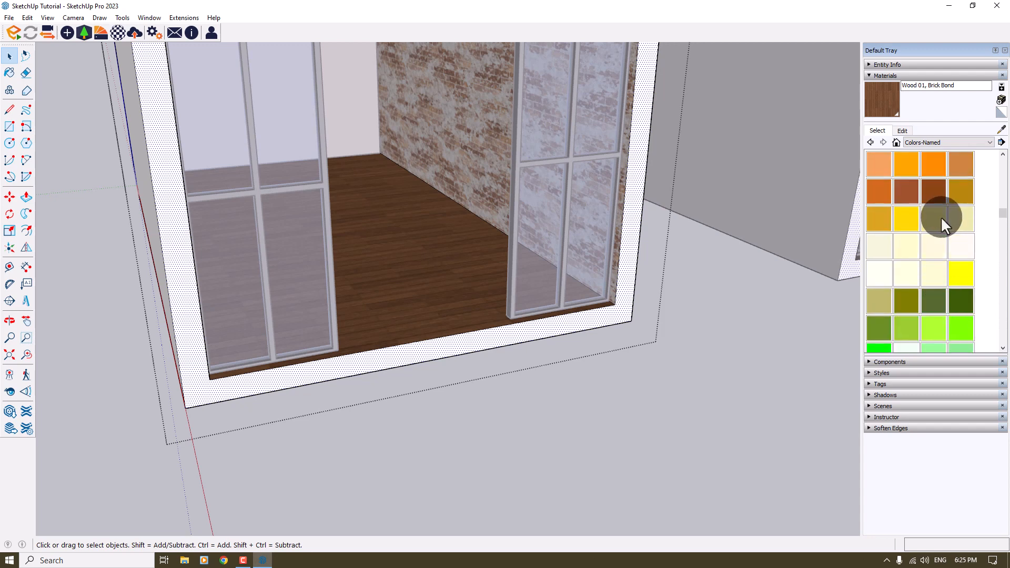
{"action": "left_click", "coordinate": [937, 223]}
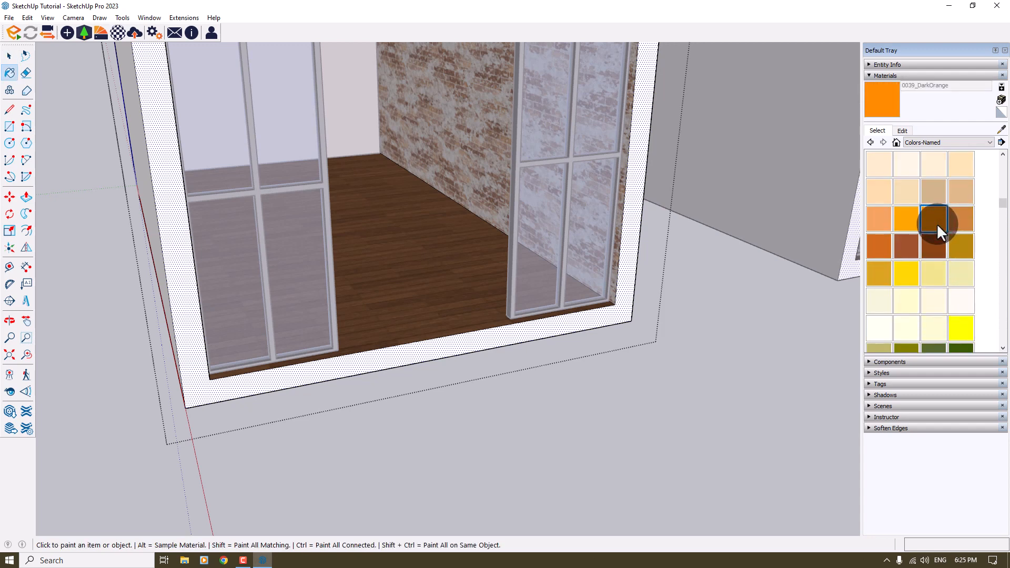
{"action": "left_click", "coordinate": [906, 220]}
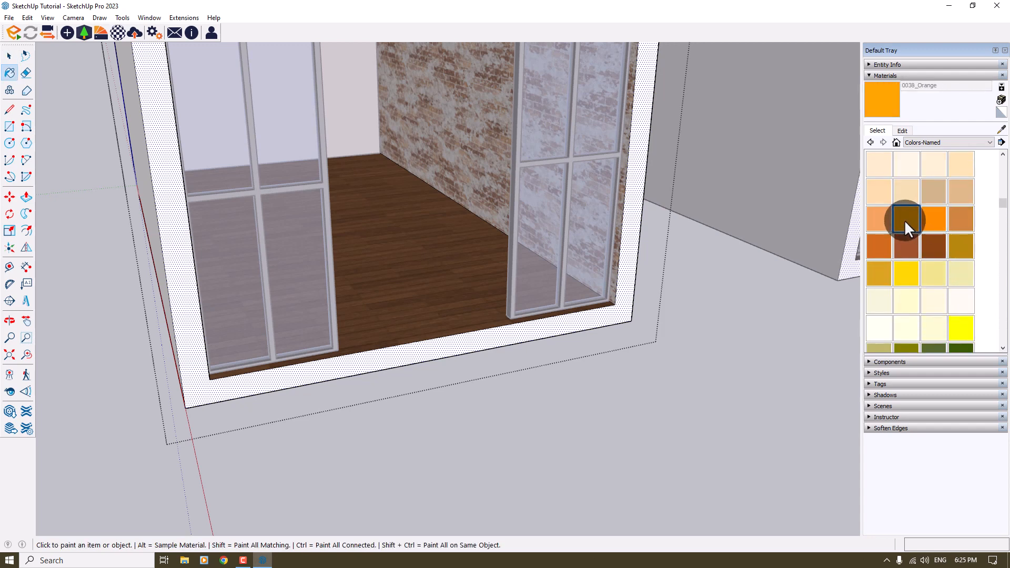
{"action": "left_click", "coordinate": [613, 242]}
{"action": "scroll", "coordinate": [610, 246], "scroll_direction": "up", "scroll_amount": 2}
{"action": "scroll", "coordinate": [453, 227], "scroll_direction": "down", "scroll_amount": 5}
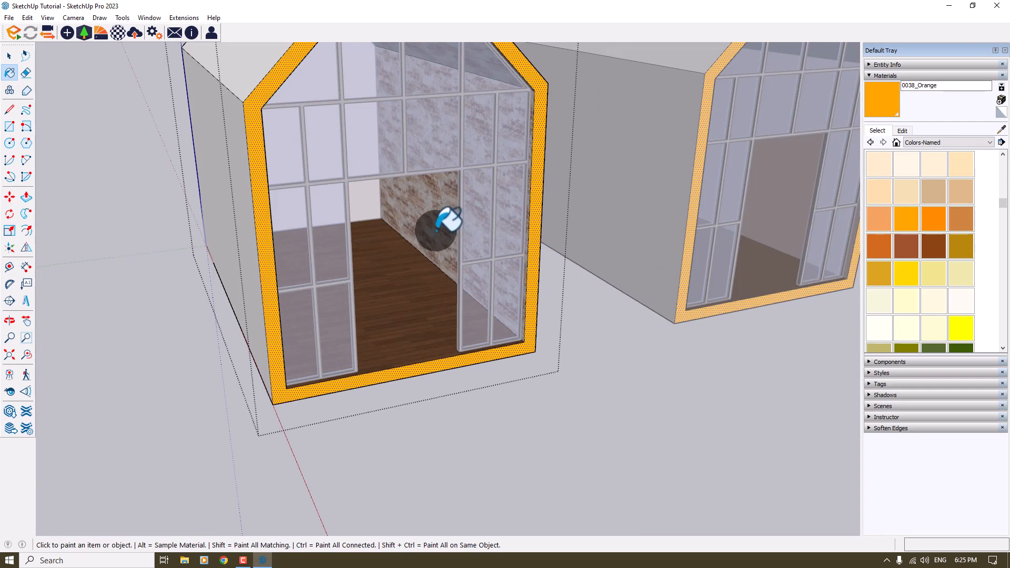
{"action": "scroll", "coordinate": [440, 224], "scroll_direction": "down", "scroll_amount": 3}
{"action": "middle_click_drag", "start_coordinate": [448, 279], "coordinate": [412, 228]}
{"action": "scroll", "coordinate": [485, 207], "scroll_direction": "up", "scroll_amount": 5}
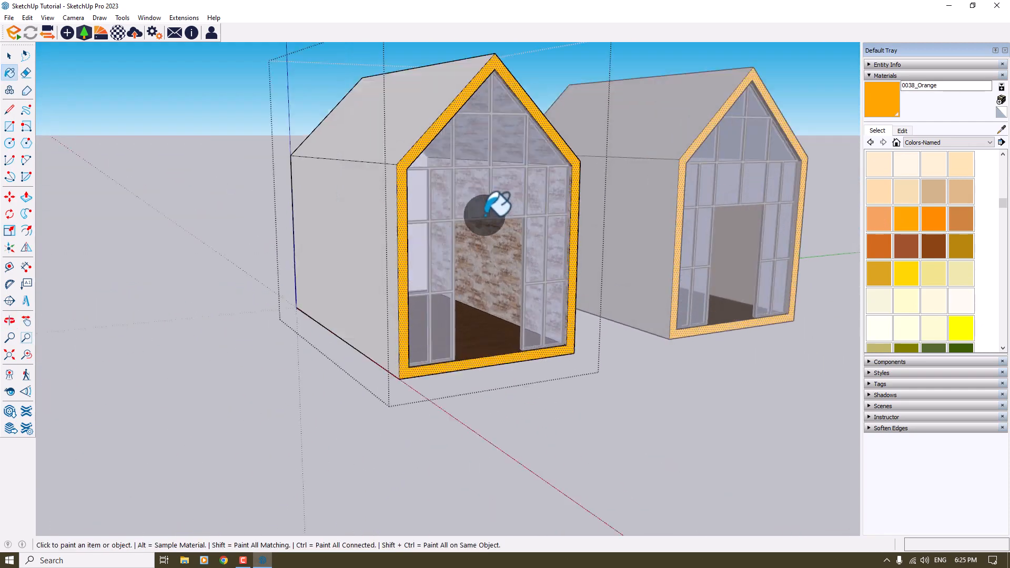
Step: Set the 0038_Orange material's color to RGB 252, 134, 16 and leave the house's editing context
{"action": "left_click", "coordinate": [902, 131]}
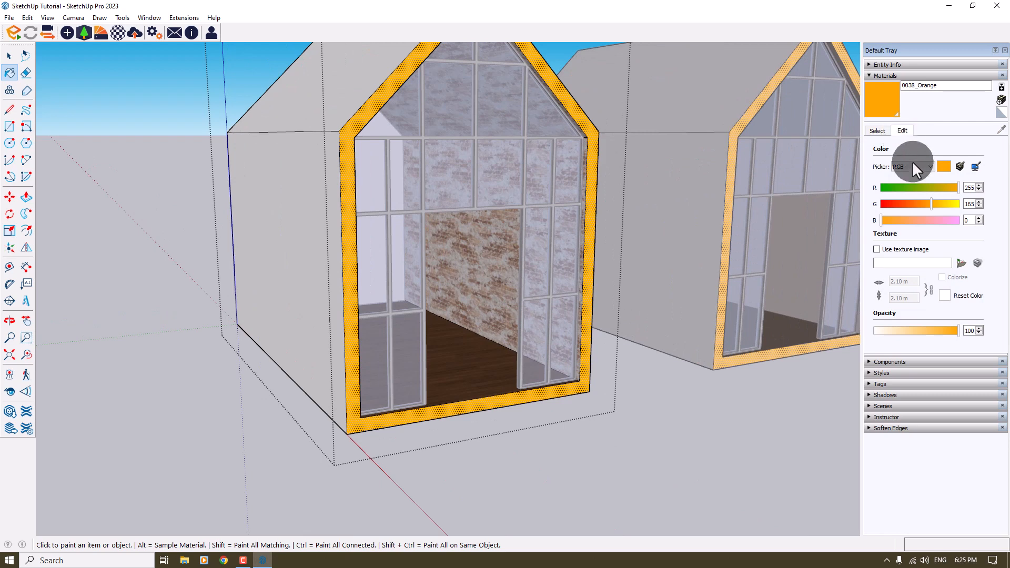
{"action": "left_click_drag", "start_coordinate": [930, 203], "coordinate": [922, 204]}
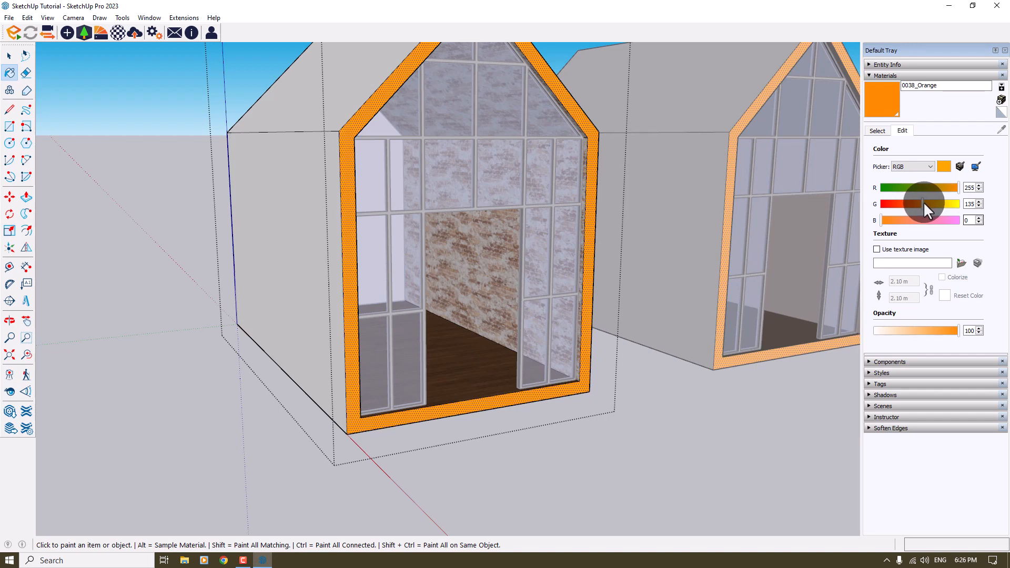
{"action": "left_click", "coordinate": [970, 204]}
{"action": "type", "text": "133"}
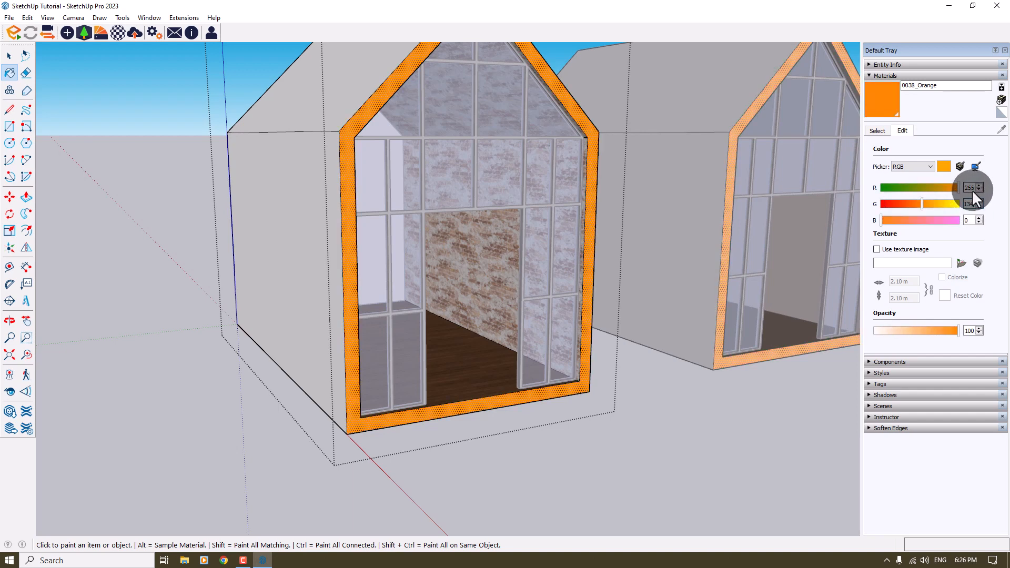
{"action": "double_click", "coordinate": [972, 187]}
{"action": "type", "text": "2"}
{"action": "type", "text": "55"}
{"action": "double_click", "coordinate": [970, 220]}
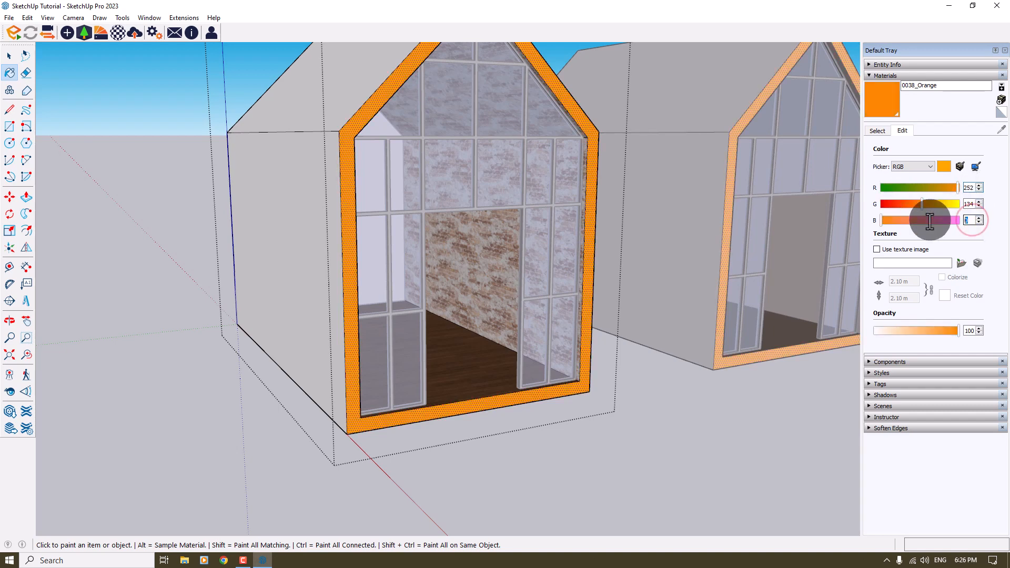
{"action": "type", "text": "16"}
{"action": "key", "text": "Return"}
{"action": "scroll", "coordinate": [609, 162], "scroll_direction": "down", "scroll_amount": 3}
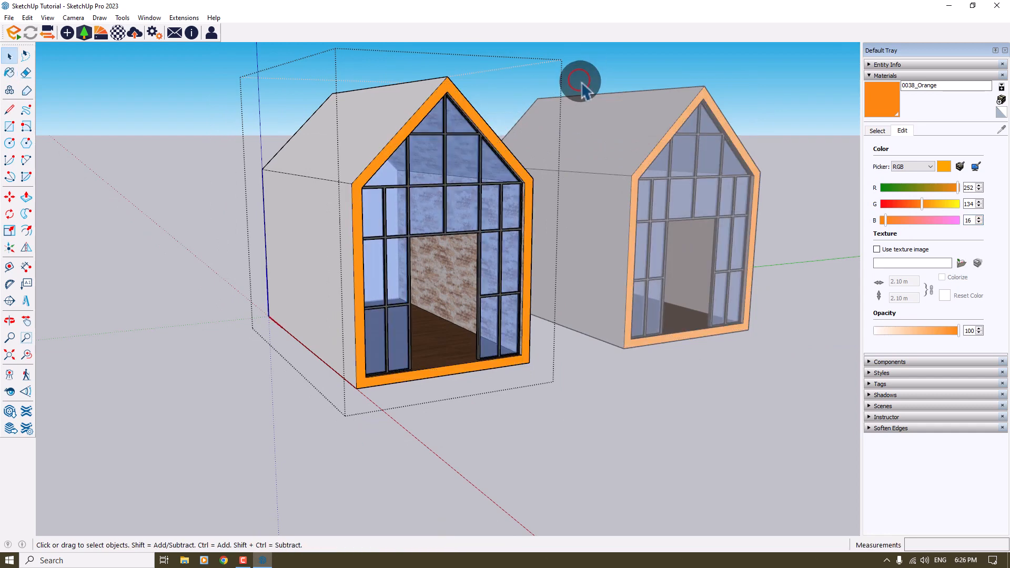
{"action": "scroll", "coordinate": [597, 105], "scroll_direction": "down", "scroll_amount": 3}
{"action": "scroll", "coordinate": [598, 105], "scroll_direction": "up", "scroll_amount": 3}
Step: Draw a rectangular strip about 0.34 m wide along the back edge of the first house's roof slope, from ridge to eave
{"action": "middle_click_drag", "start_coordinate": [584, 113], "coordinate": [477, 230]}
{"action": "scroll", "coordinate": [477, 229], "scroll_direction": "up", "scroll_amount": 2}
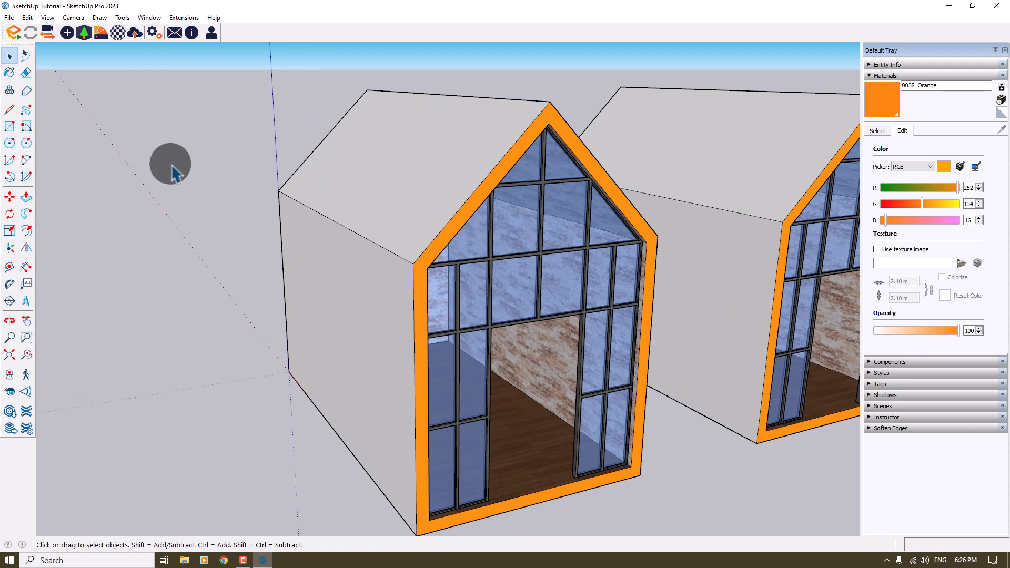
{"action": "left_click", "coordinate": [9, 128]}
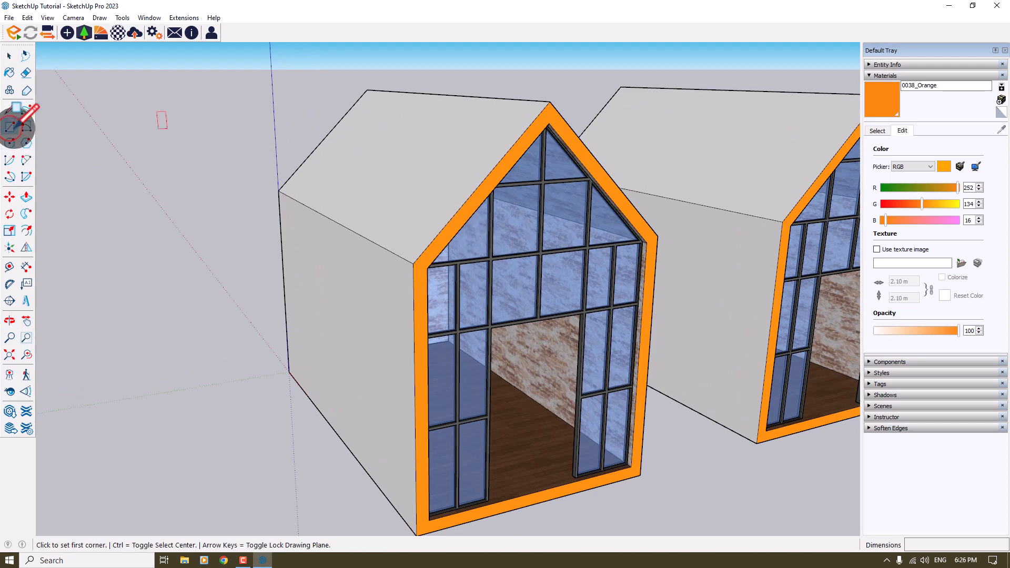
{"action": "middle_click_drag", "start_coordinate": [42, 128], "coordinate": [127, 123]}
{"action": "left_click", "coordinate": [343, 108]}
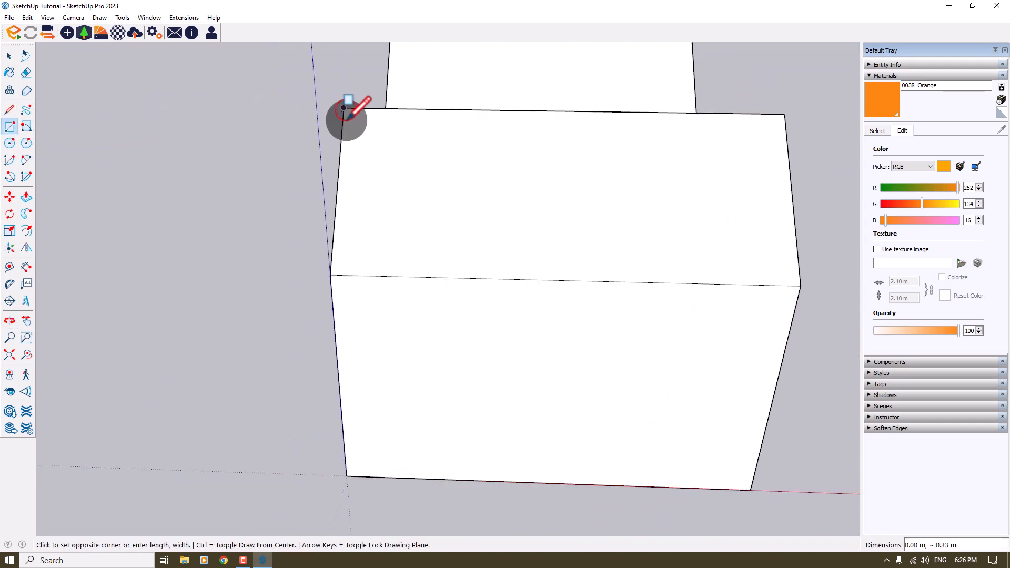
{"action": "left_click", "coordinate": [352, 274]}
{"action": "scroll", "coordinate": [326, 271], "scroll_direction": "up", "scroll_amount": 3}
{"action": "key", "text": "space"}
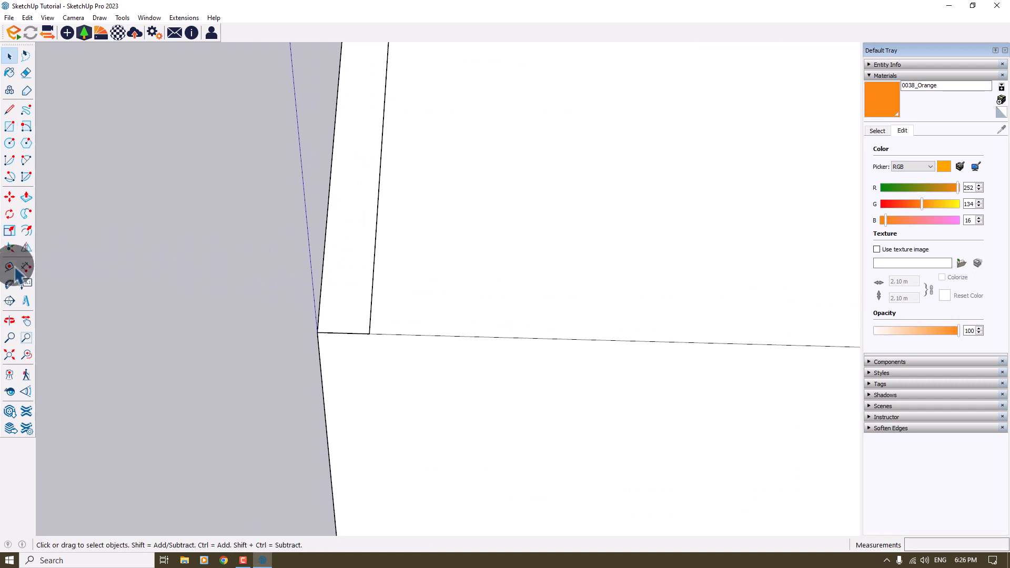
Step: Place a guide line 0.26 m from the back edge of the roof slope
{"action": "left_click", "coordinate": [10, 267]}
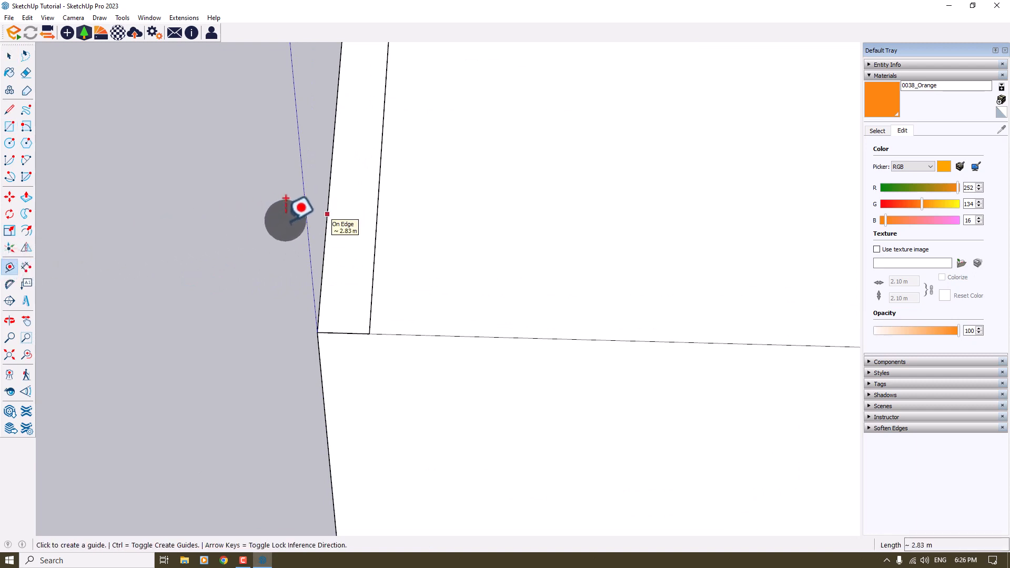
{"action": "left_click", "coordinate": [326, 214]}
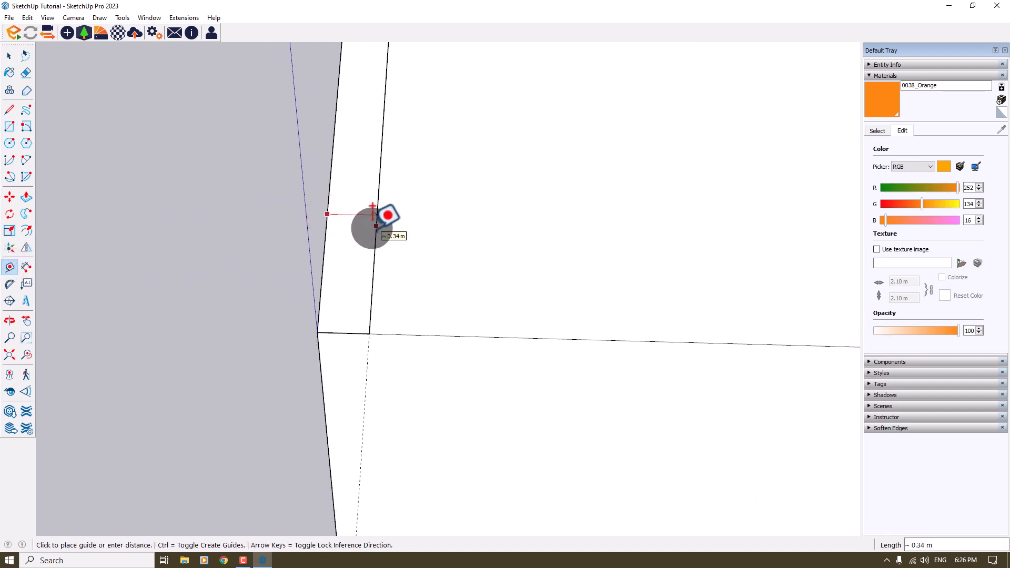
{"action": "type", "text": "0.26"}
{"action": "left_click", "coordinate": [373, 207]}
{"action": "key", "text": "Return"}
{"action": "key", "text": "space"}
Step: Select the roof strip and scale its width down to the guide line
{"action": "double_click", "coordinate": [361, 230]}
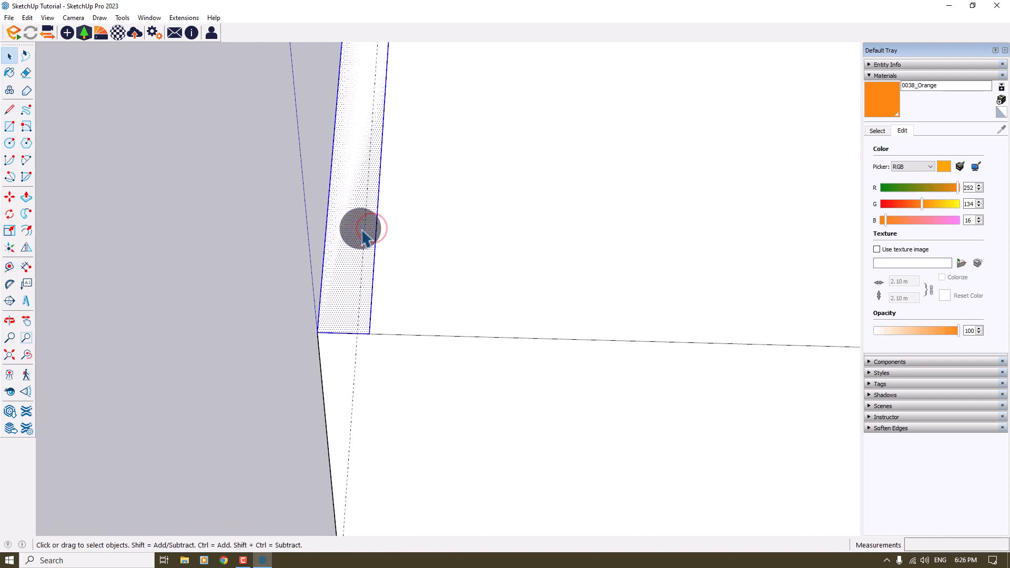
{"action": "scroll", "coordinate": [361, 228], "scroll_direction": "down", "scroll_amount": 3}
{"action": "left_click", "coordinate": [9, 231]}
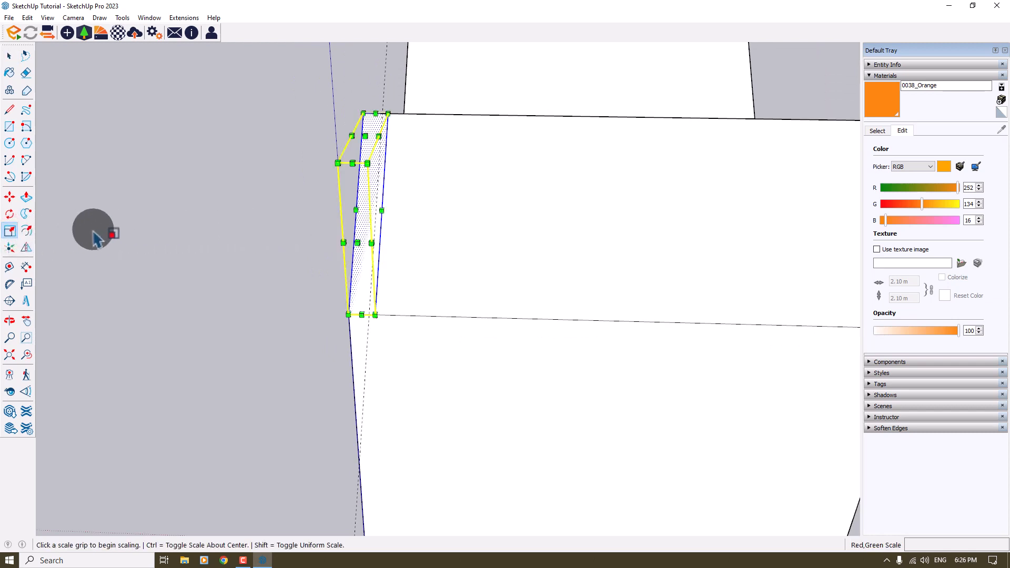
{"action": "scroll", "coordinate": [211, 221], "scroll_direction": "up", "scroll_amount": 2}
{"action": "left_click", "coordinate": [329, 210]}
{"action": "left_click", "coordinate": [367, 193]}
{"action": "scroll", "coordinate": [358, 194], "scroll_direction": "down", "scroll_amount": 4}
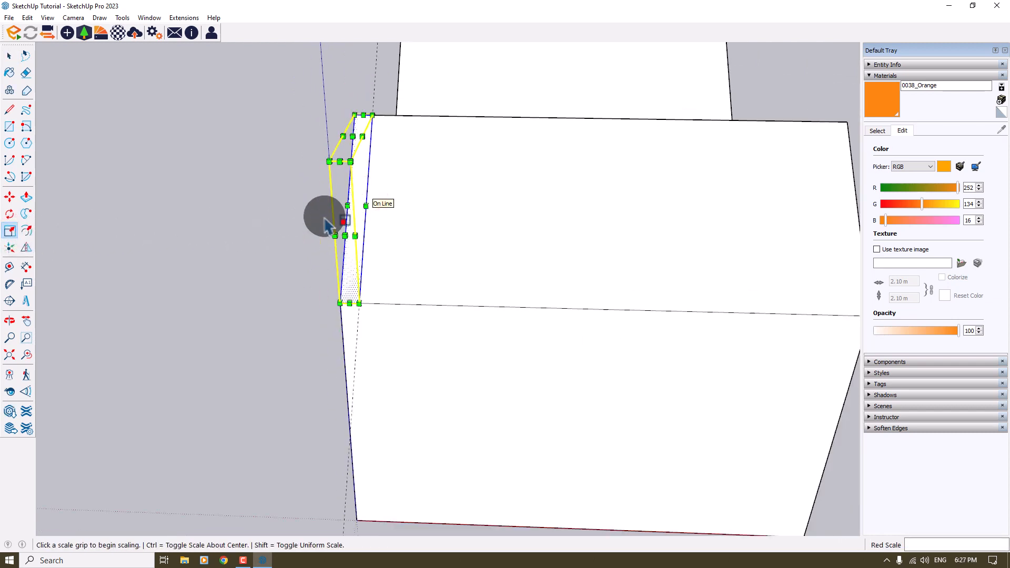
Step: Delete the guide line on the roof and clear the selection
{"action": "key", "text": "space"}
{"action": "left_click", "coordinate": [274, 242]}
{"action": "middle_click_drag", "start_coordinate": [271, 244], "coordinate": [370, 112]}
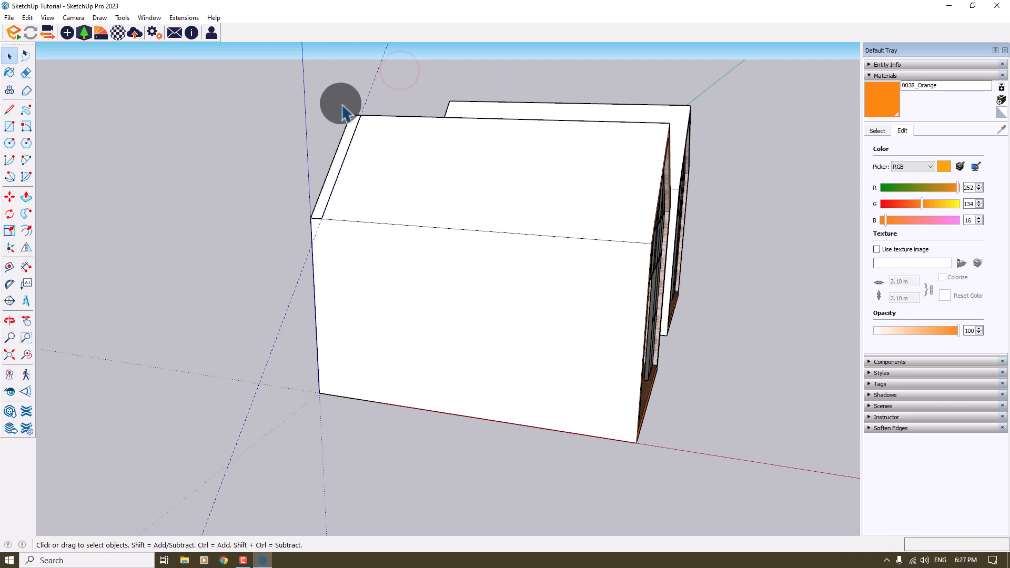
{"action": "scroll", "coordinate": [347, 119], "scroll_direction": "up", "scroll_amount": 5}
{"action": "left_click", "coordinate": [269, 231]}
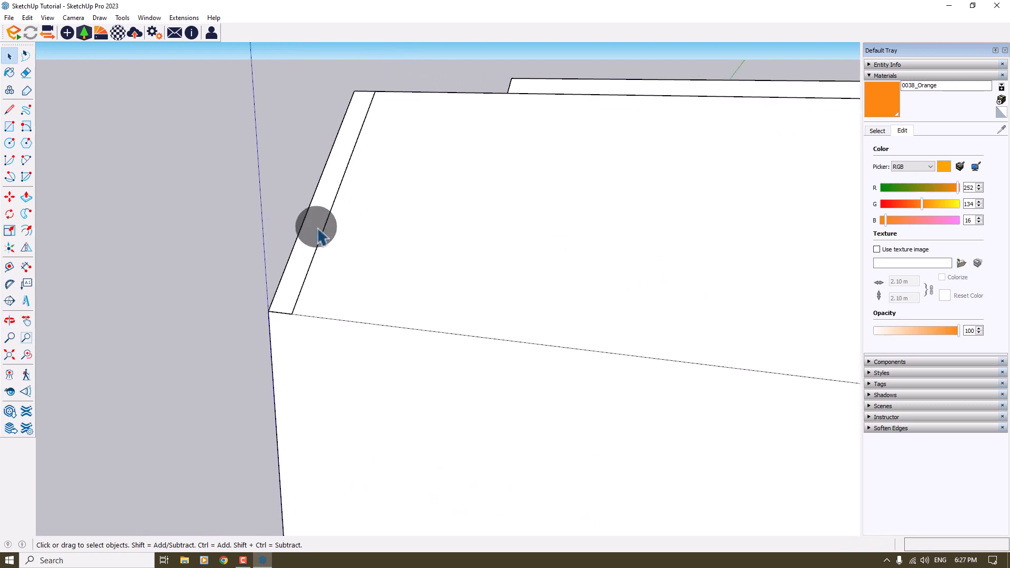
Step: Make the narrow roof strip a component with the default settings
{"action": "right_click", "coordinate": [318, 229]}
{"action": "left_click", "coordinate": [360, 308]}
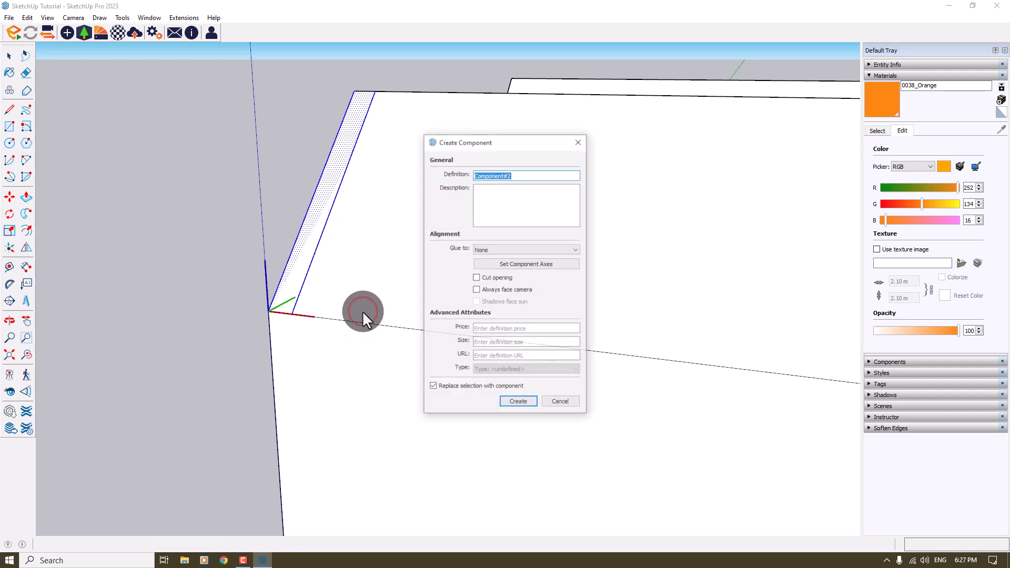
{"action": "key", "text": "Return"}
Step: Copy the strip component along the roof's length at a distance of 0.32 m
{"action": "scroll", "coordinate": [361, 313], "scroll_direction": "down", "scroll_amount": 10}
{"action": "middle_click_drag", "start_coordinate": [320, 293], "coordinate": [128, 232]}
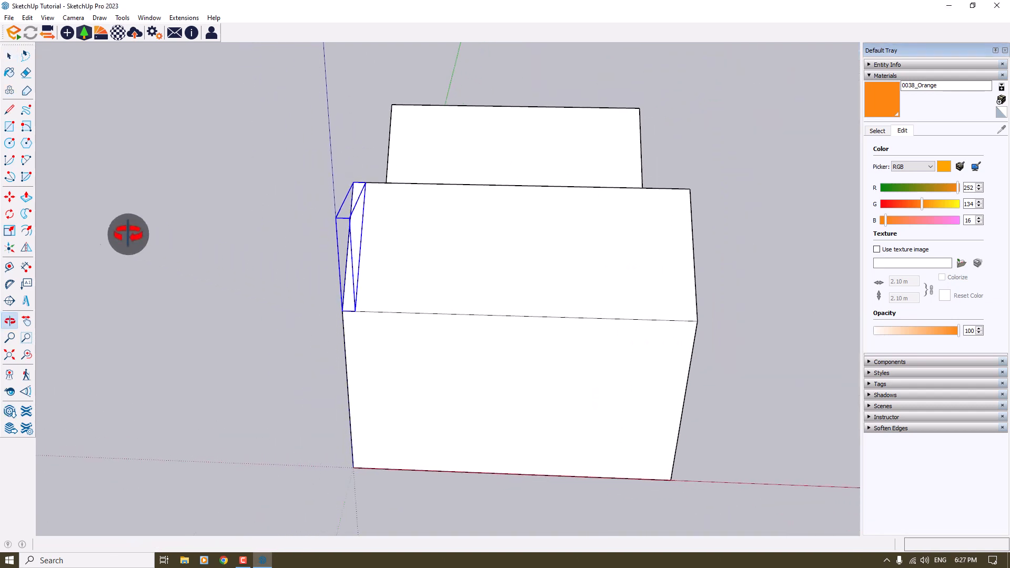
{"action": "left_click", "coordinate": [9, 197]}
{"action": "scroll", "coordinate": [192, 187], "scroll_direction": "up", "scroll_amount": 2}
{"action": "left_click", "coordinate": [351, 181]}
{"action": "key", "text": "ctrl"}
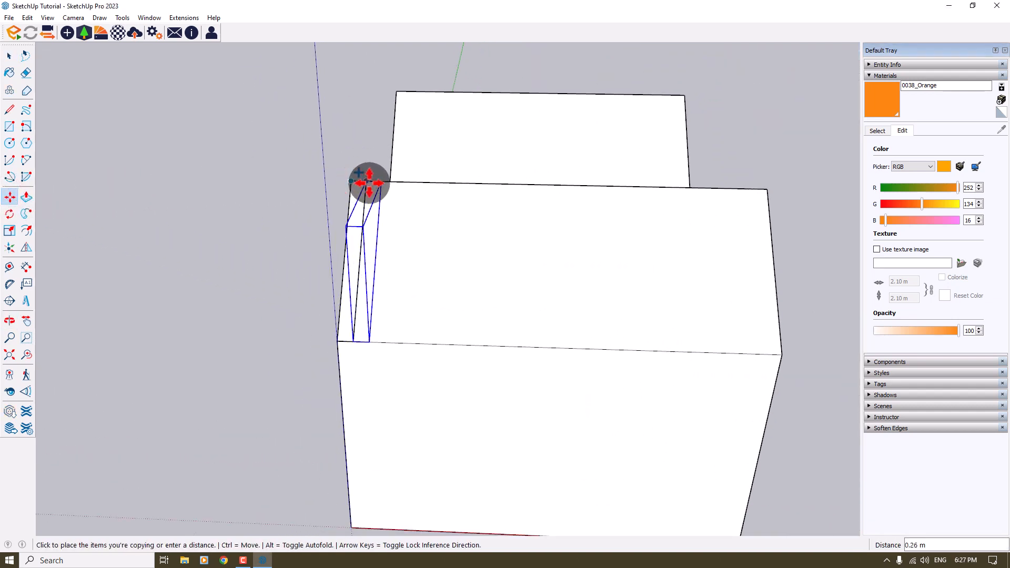
{"action": "left_click", "coordinate": [366, 183]}
{"action": "scroll", "coordinate": [318, 234], "scroll_direction": "down", "scroll_amount": 2}
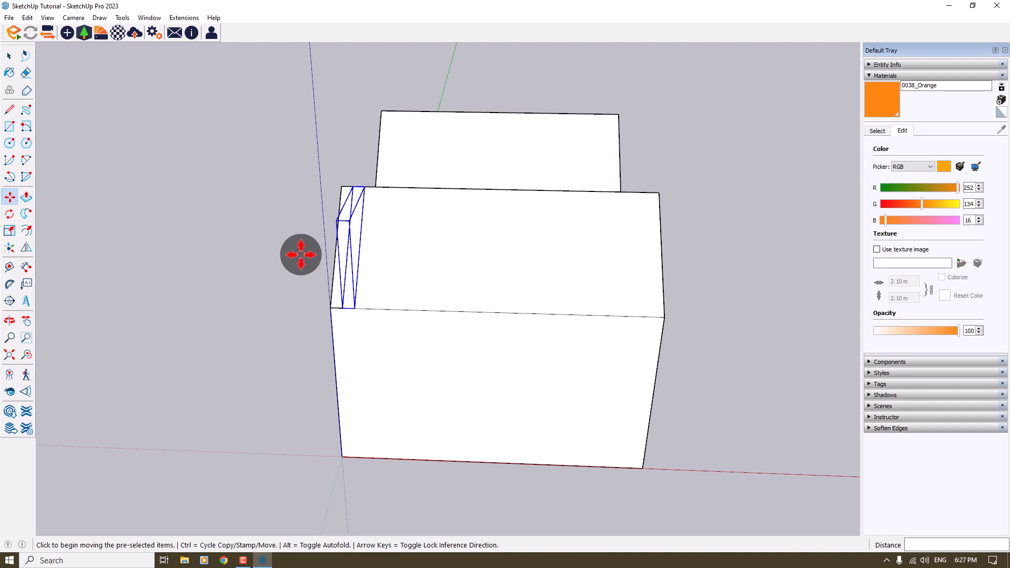
{"action": "type", "text": "0.32"}
{"action": "key", "text": "Return"}
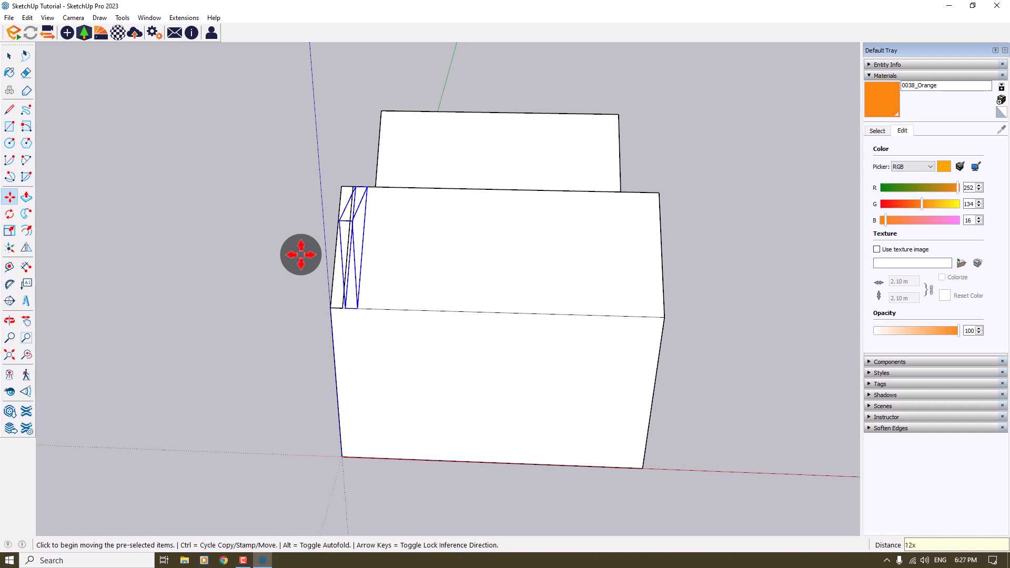
Step: Array the strip copy along the roof slope, increasing the multiplier from 12x to 16x and finally 22x
{"action": "key", "text": "Return"}
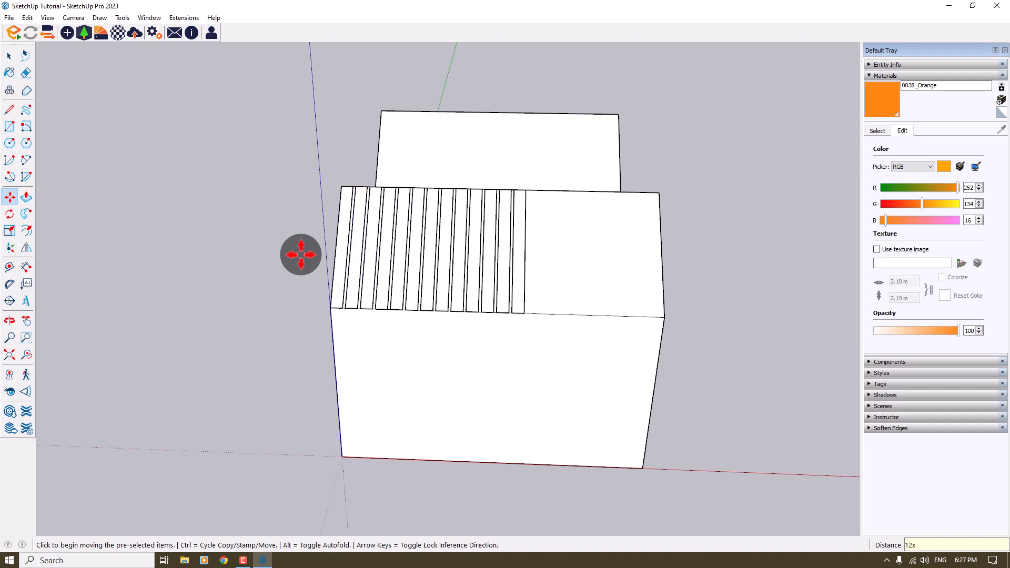
{"action": "type", "text": "16x"}
{"action": "key", "text": "Return"}
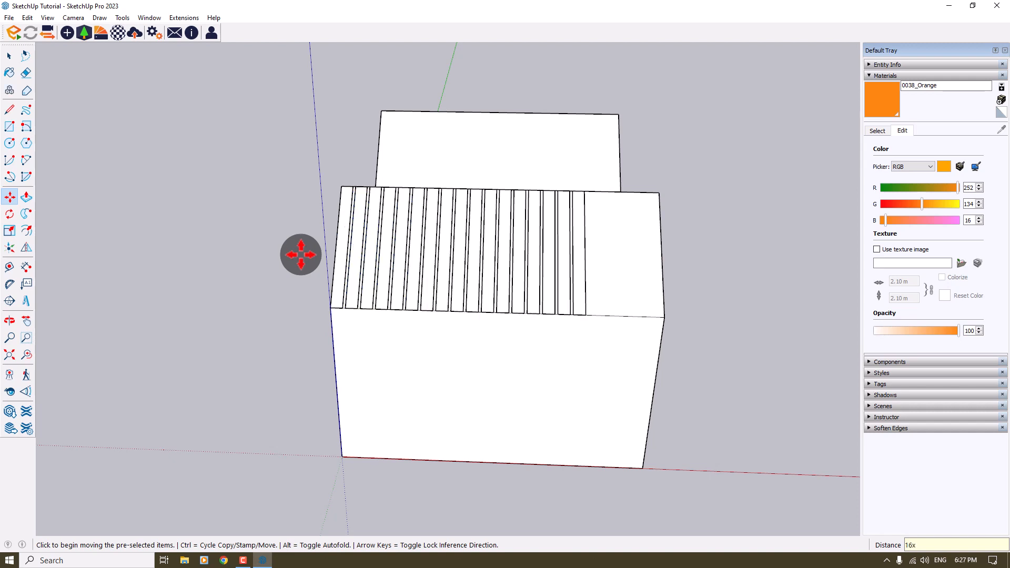
{"action": "type", "text": "22x"}
{"action": "key", "text": "Return"}
{"action": "key", "text": "space"}
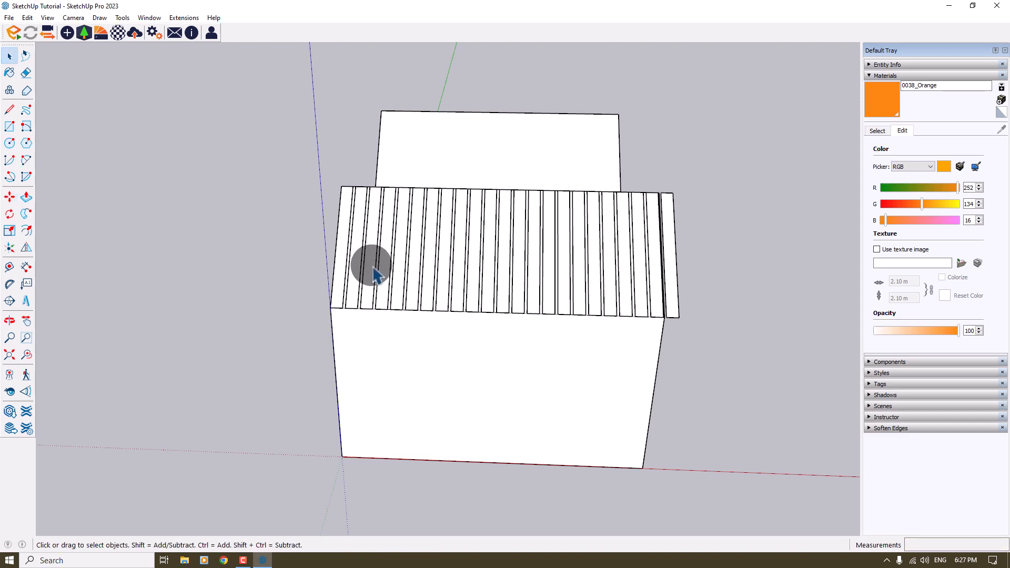
Step: Delete the surplus strip extending past the roof's front edge and select the last remaining strip
{"action": "scroll", "coordinate": [665, 312], "scroll_direction": "up", "scroll_amount": 5}
{"action": "left_click", "coordinate": [680, 326]}
{"action": "scroll", "coordinate": [658, 327], "scroll_direction": "up", "scroll_amount": 3}
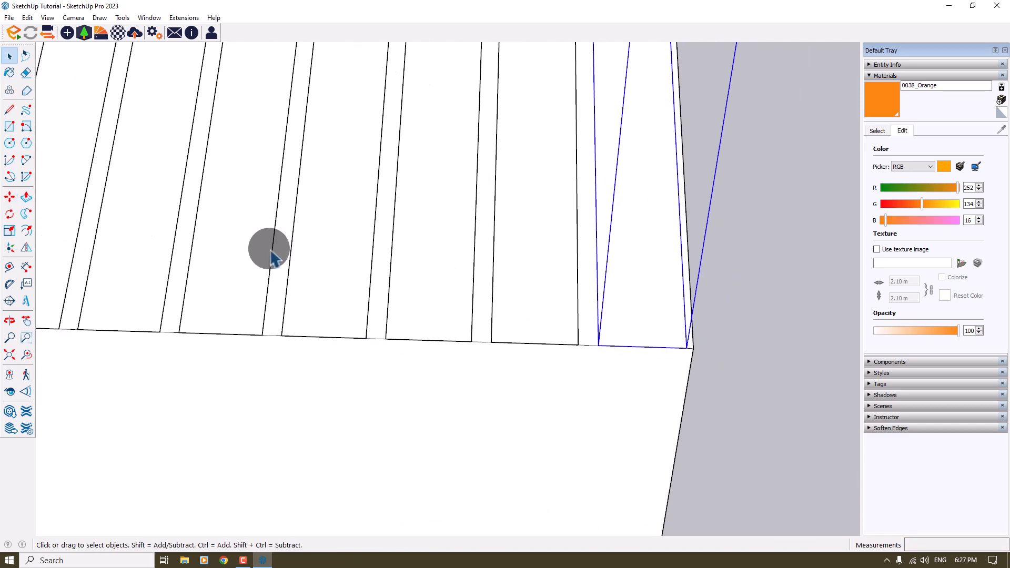
Step: Move the last roof strip so its lower front corner meets the endpoint of the roof's front corner
{"action": "left_click", "coordinate": [9, 197]}
{"action": "left_click", "coordinate": [693, 349]}
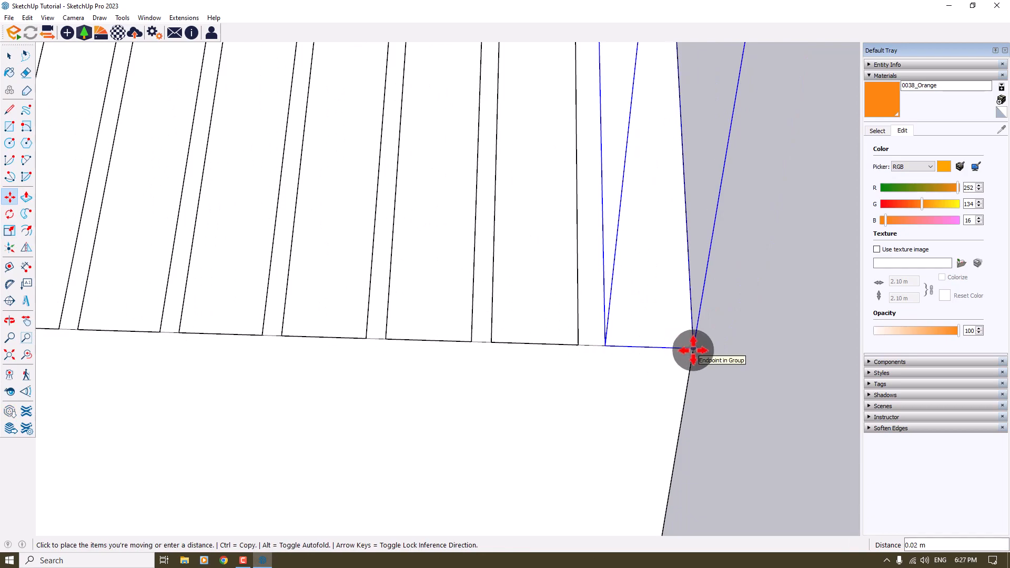
{"action": "left_click", "coordinate": [693, 349]}
{"action": "scroll", "coordinate": [693, 350], "scroll_direction": "down", "scroll_amount": 6}
{"action": "key", "text": "space"}
Step: Open the front roof strip component for editing and push/pull its face out 0.04 m
{"action": "middle_click_drag", "start_coordinate": [689, 352], "coordinate": [584, 373]}
{"action": "scroll", "coordinate": [531, 380], "scroll_direction": "up", "scroll_amount": 3}
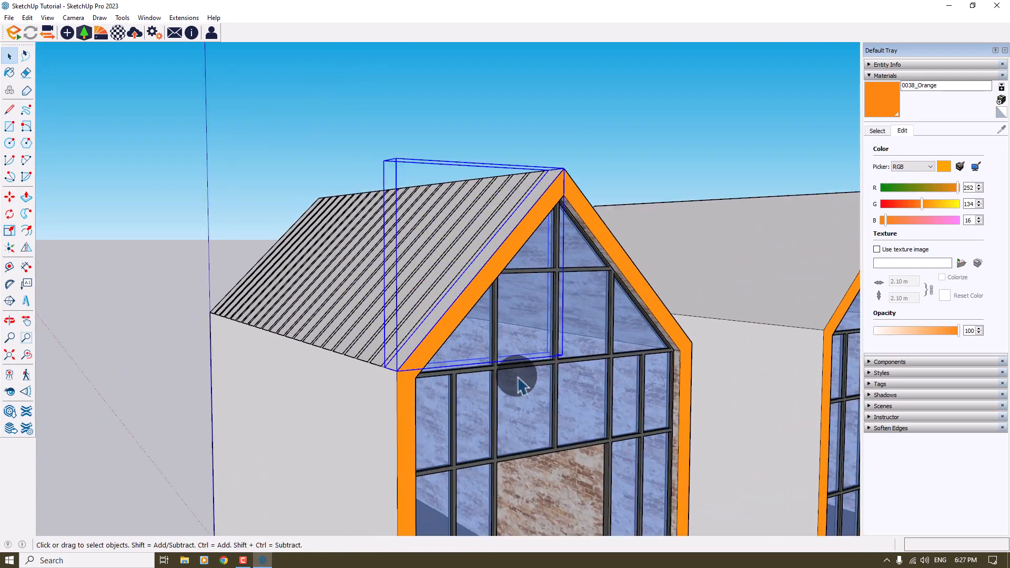
{"action": "middle_click_drag", "start_coordinate": [478, 379], "coordinate": [467, 401]}
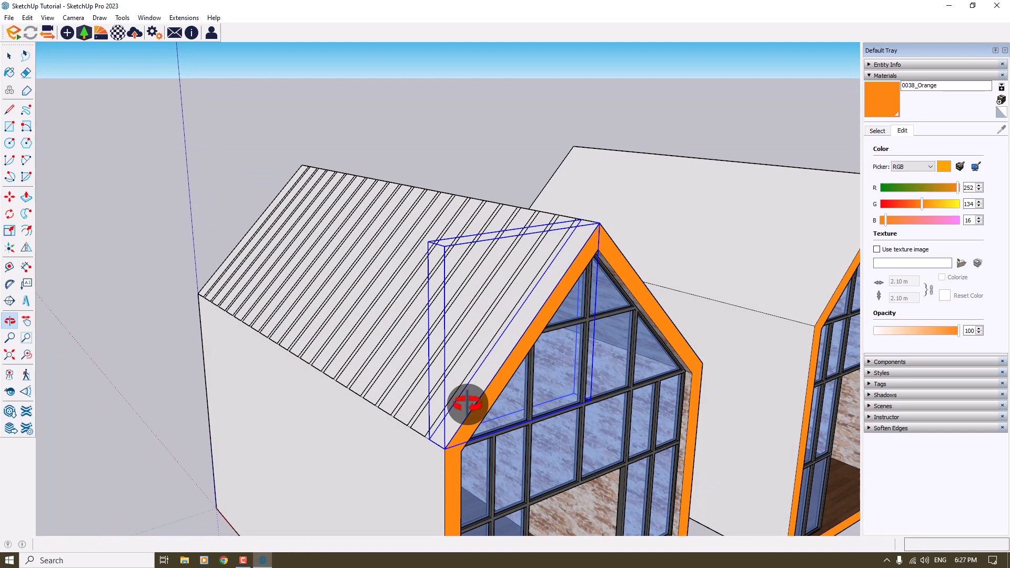
{"action": "scroll", "coordinate": [466, 404], "scroll_direction": "up", "scroll_amount": 5}
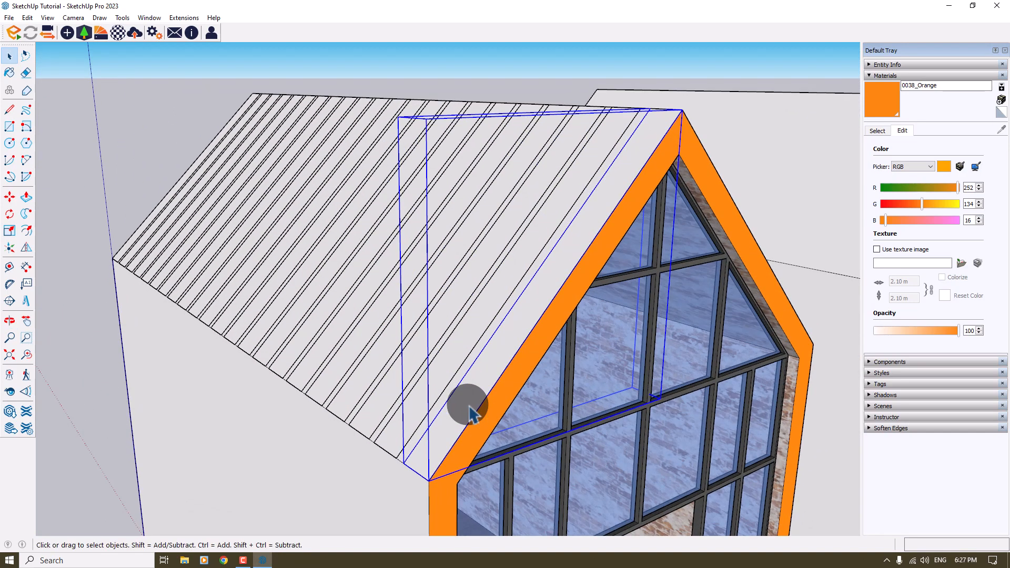
{"action": "double_click", "coordinate": [469, 407]}
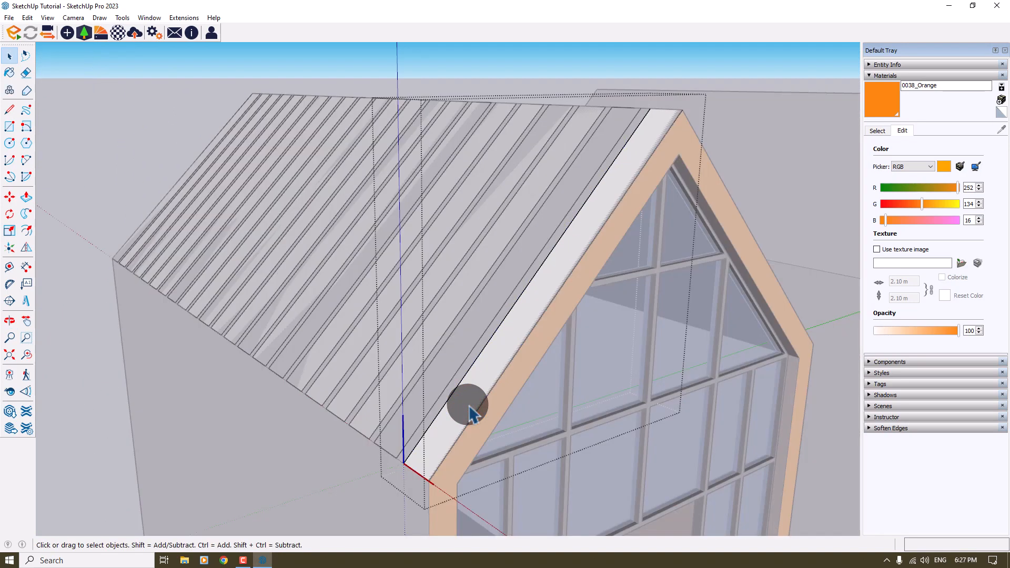
{"action": "left_click", "coordinate": [25, 201]}
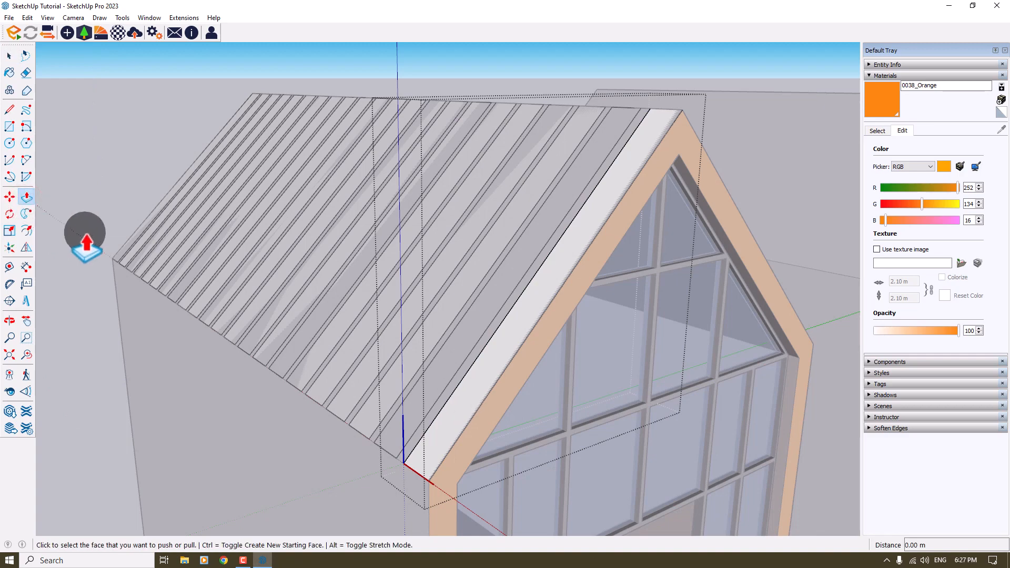
{"action": "left_click", "coordinate": [443, 419]}
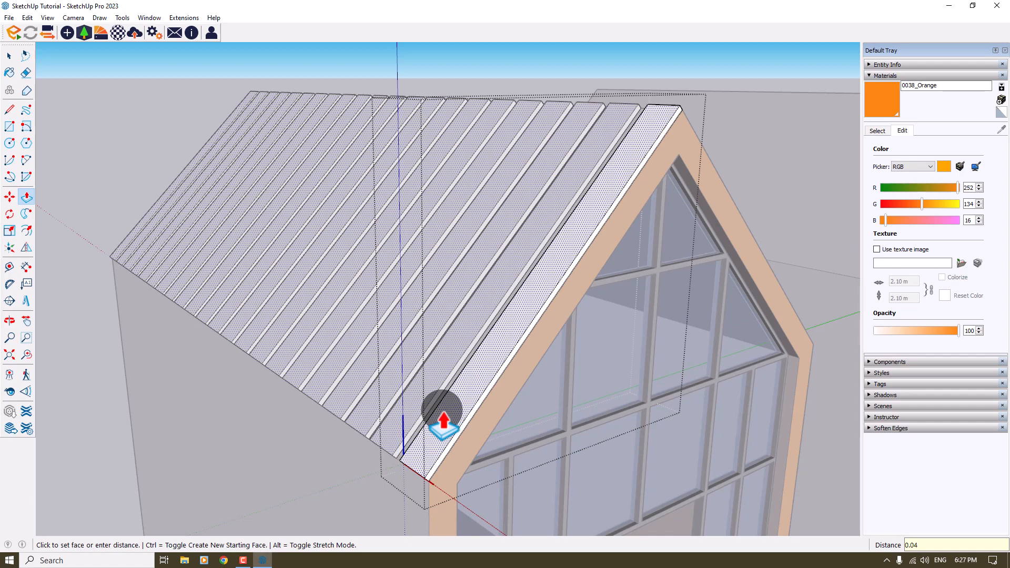
{"action": "key", "text": "Return"}
Step: Extend the lower end face of the strip 0.68 m beyond the side wall as an eave overhang
{"action": "scroll", "coordinate": [442, 410], "scroll_direction": "down", "scroll_amount": 4}
{"action": "middle_click_drag", "start_coordinate": [442, 411], "coordinate": [446, 282]}
{"action": "scroll", "coordinate": [446, 281], "scroll_direction": "up", "scroll_amount": 4}
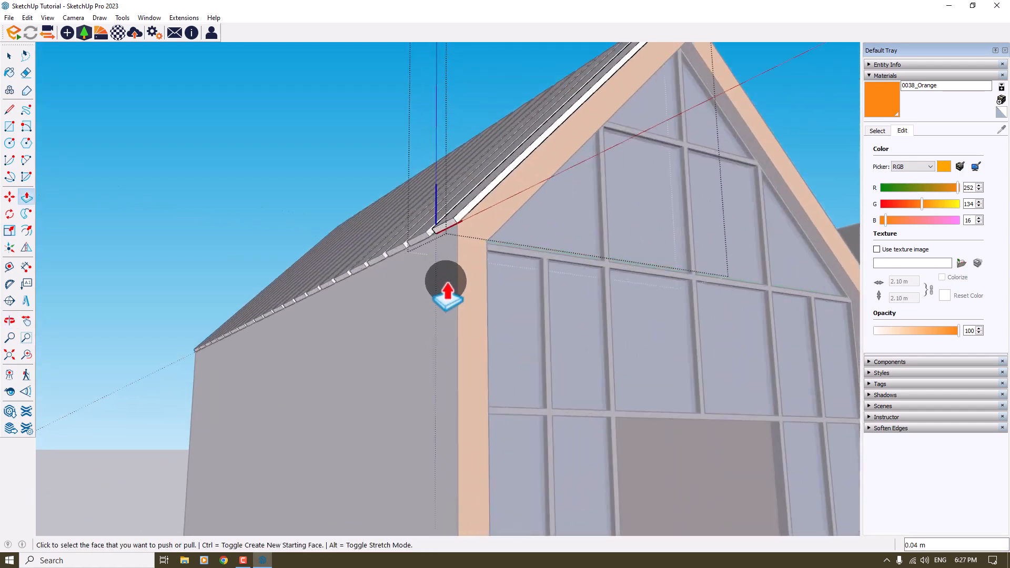
{"action": "scroll", "coordinate": [446, 282], "scroll_direction": "up", "scroll_amount": 1}
{"action": "left_click", "coordinate": [448, 231]}
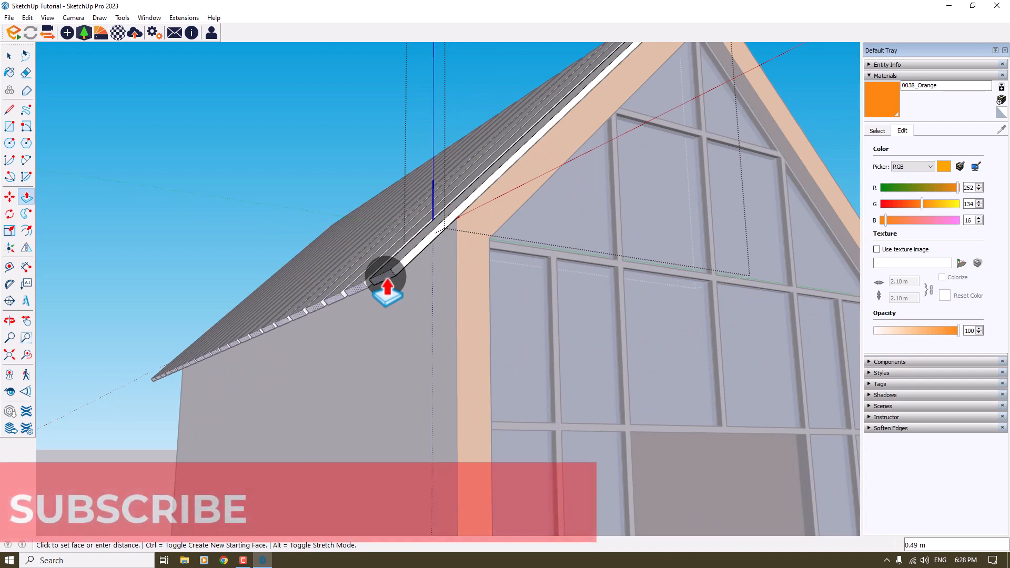
{"action": "type", "text": "0.68"}
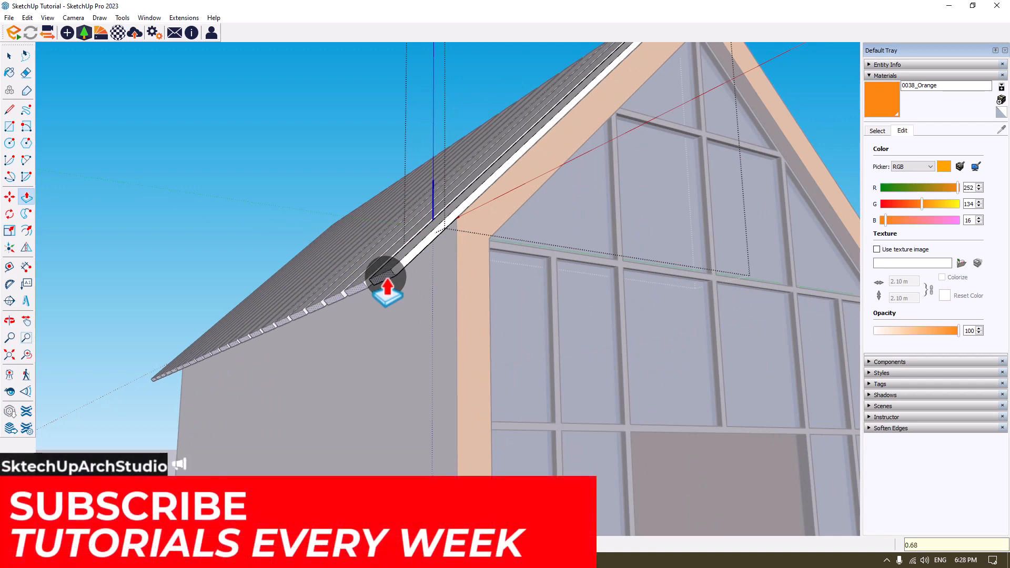
{"action": "key", "text": "Return"}
{"action": "scroll", "coordinate": [385, 276], "scroll_direction": "down", "scroll_amount": 8}
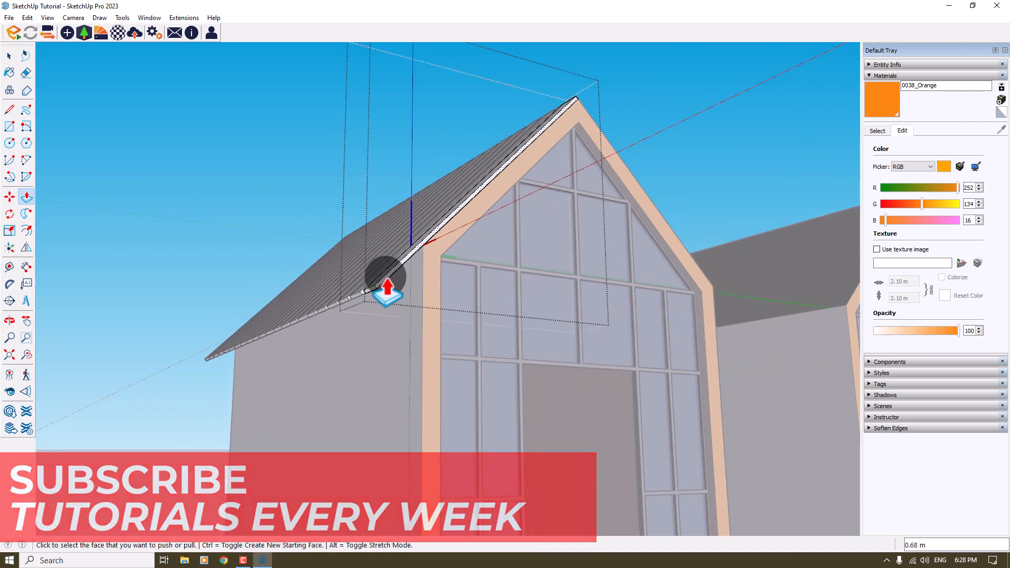
{"action": "middle_click_drag", "start_coordinate": [385, 276], "coordinate": [387, 357]}
{"action": "scroll", "coordinate": [387, 358], "scroll_direction": "up", "scroll_amount": 3}
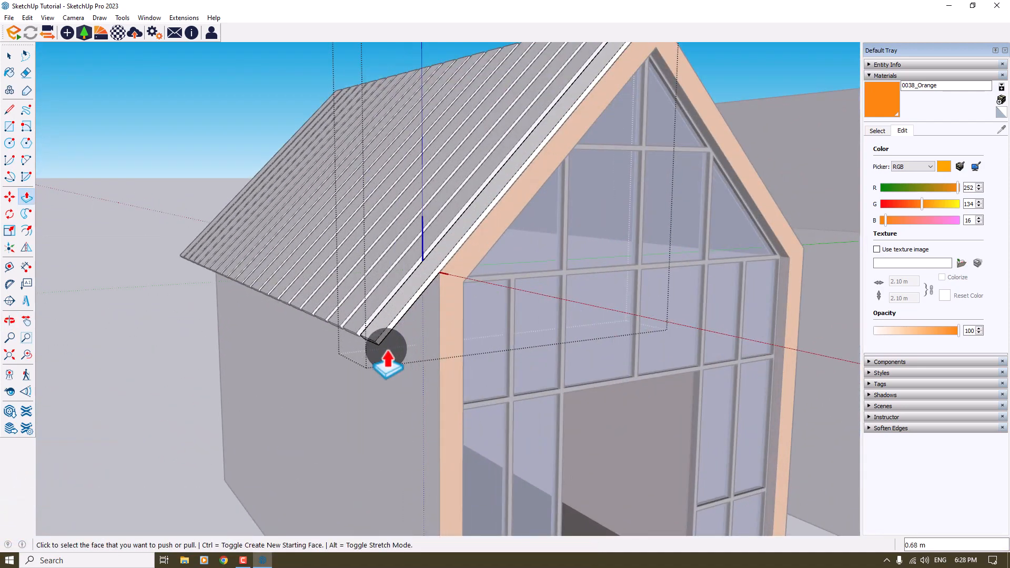
{"action": "key", "text": "space"}
Step: Copy the long front edge of the strip's top face inward by 0.02 m
{"action": "scroll", "coordinate": [422, 342], "scroll_direction": "up", "scroll_amount": 6}
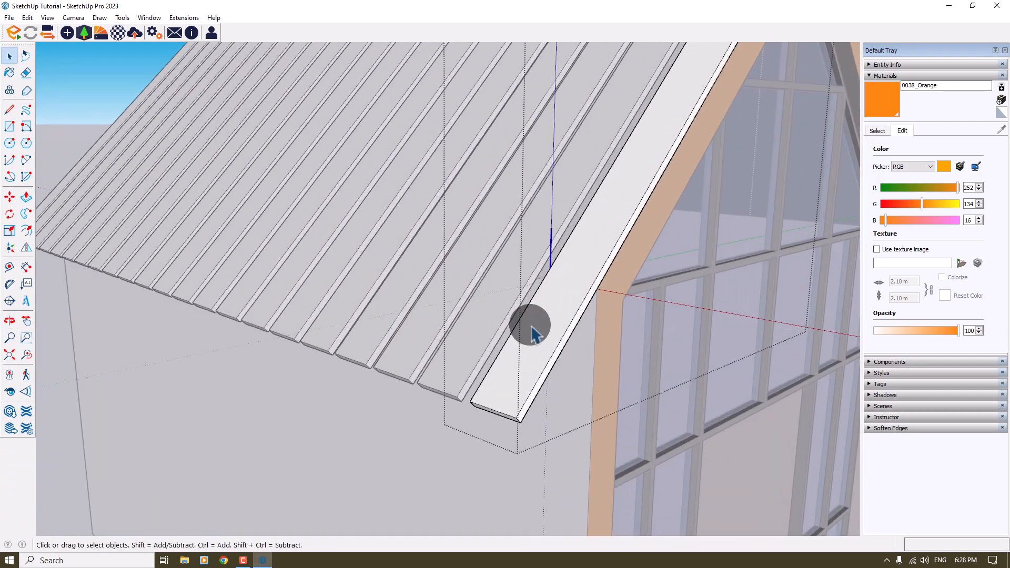
{"action": "left_click", "coordinate": [573, 318]}
{"action": "left_click", "coordinate": [11, 198]}
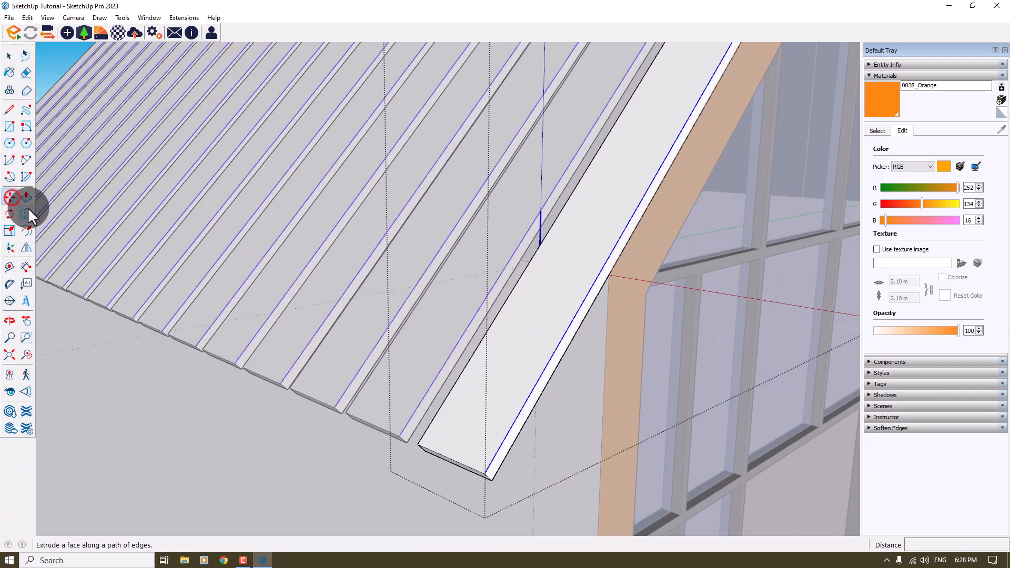
{"action": "scroll", "coordinate": [478, 441], "scroll_direction": "up", "scroll_amount": 2}
{"action": "scroll", "coordinate": [480, 446], "scroll_direction": "up", "scroll_amount": 1}
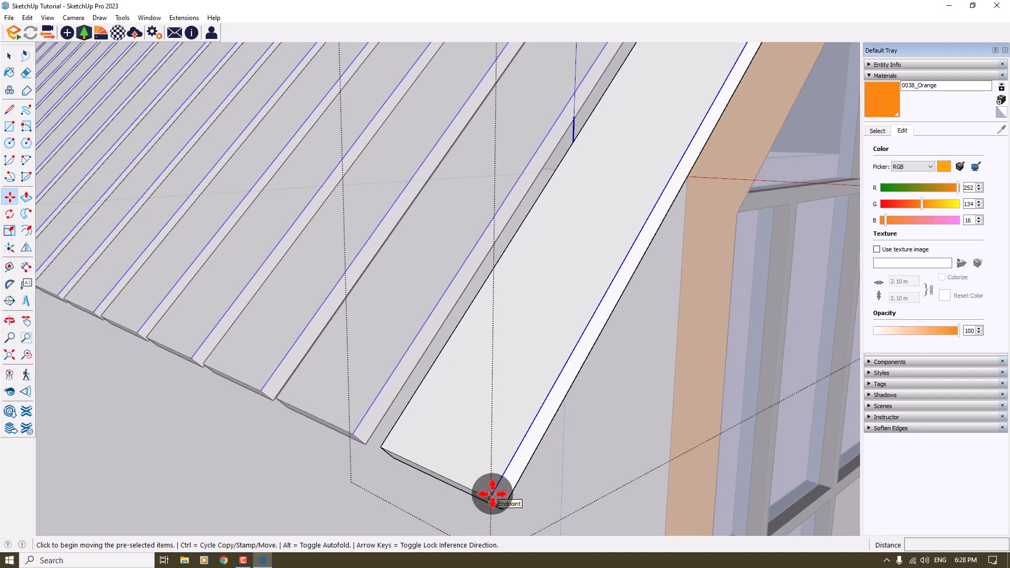
{"action": "middle_click_drag", "start_coordinate": [492, 495], "coordinate": [570, 455]}
{"action": "key", "text": "ctrl"}
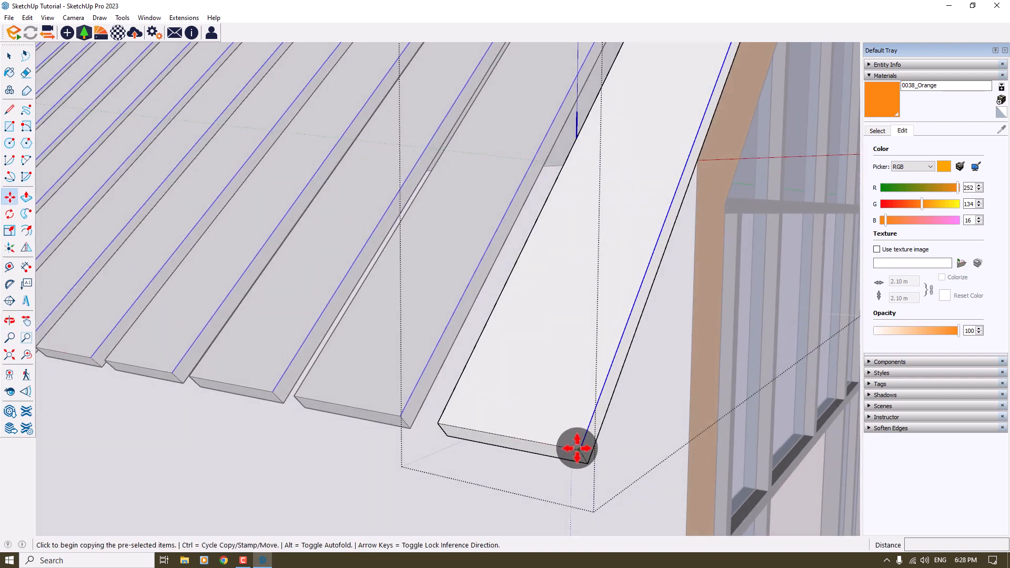
{"action": "left_click", "coordinate": [577, 448]}
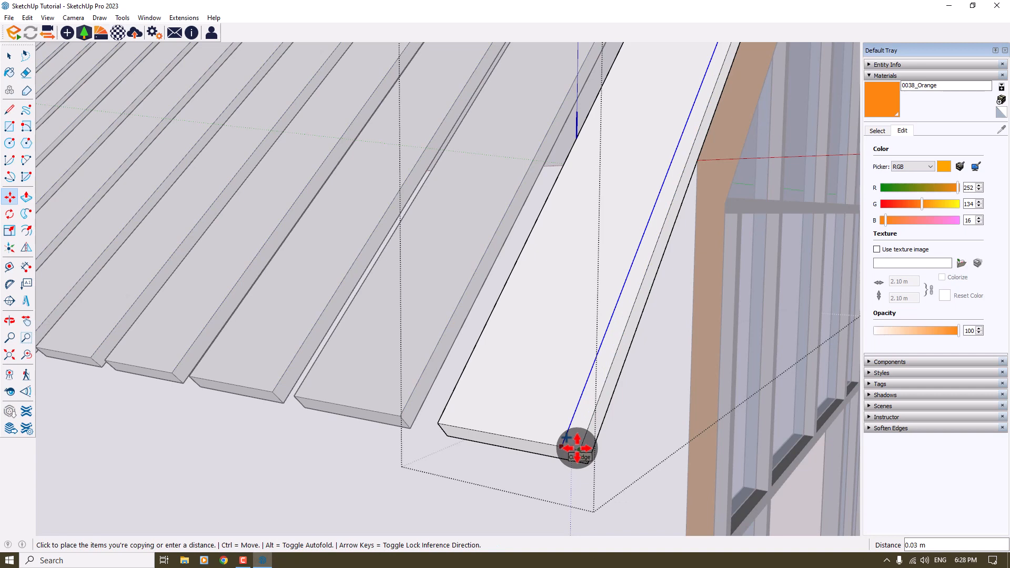
{"action": "type", "text": "0."}
{"action": "key", "text": "Return"}
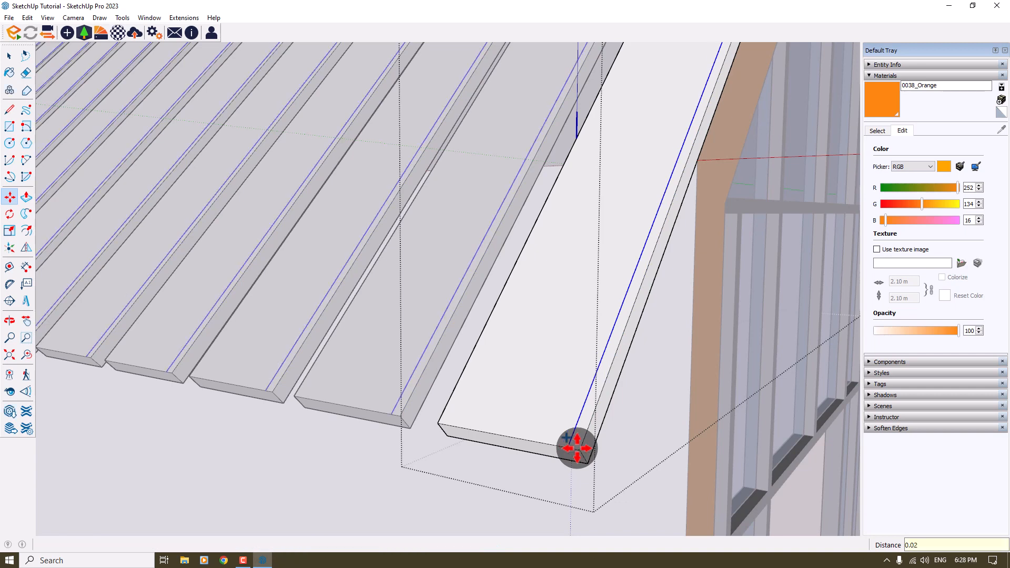
Step: Try to push/pull the narrow band along the strip's edge 0.02 m, and undo both it and the edge copy
{"action": "left_click", "coordinate": [26, 197]}
{"action": "scroll", "coordinate": [496, 388], "scroll_direction": "up", "scroll_amount": 3}
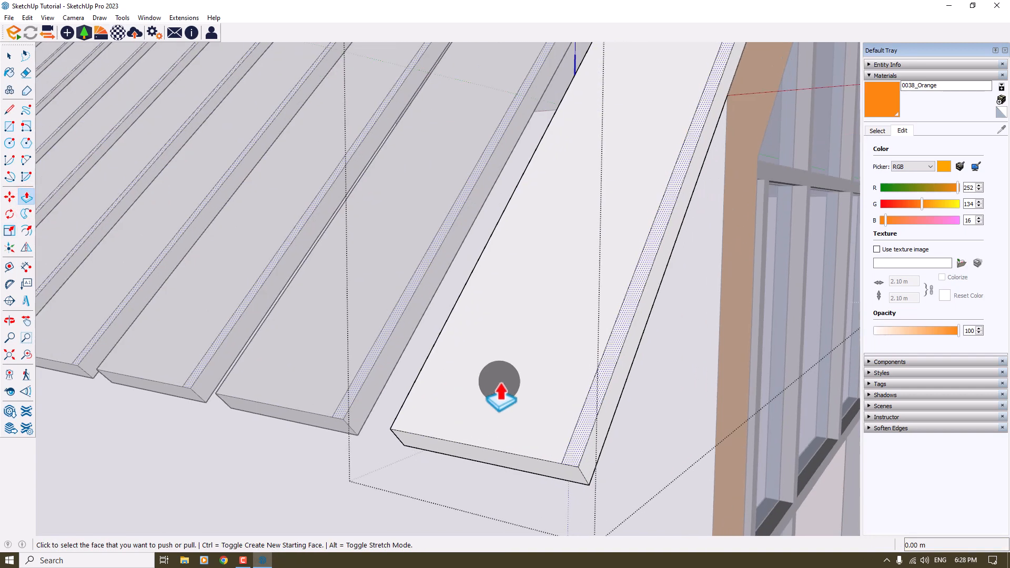
{"action": "left_click", "coordinate": [588, 421]}
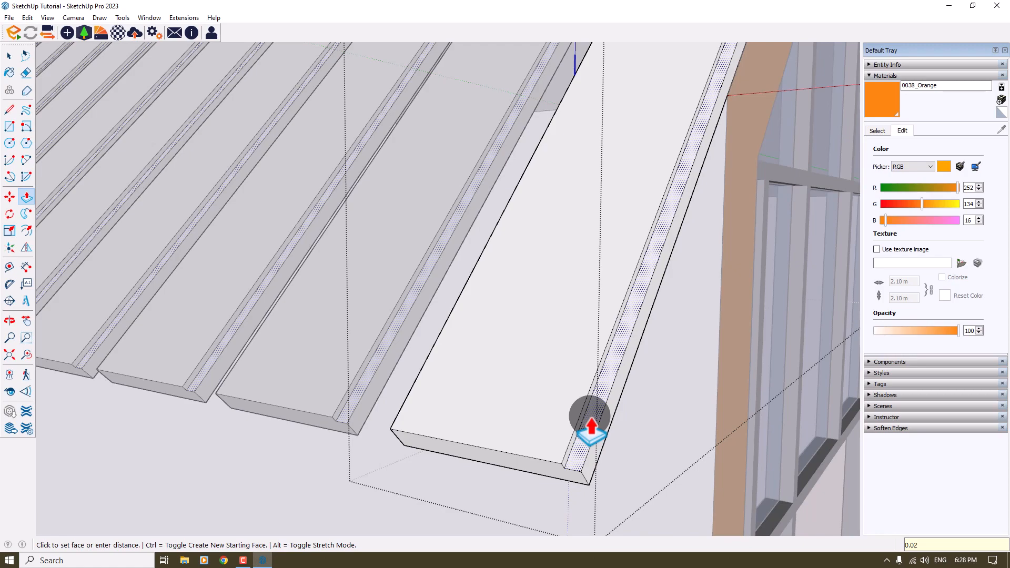
{"action": "scroll", "coordinate": [588, 428], "scroll_direction": "down", "scroll_amount": 4}
{"action": "key", "text": "Return"}
{"action": "middle_click_drag", "start_coordinate": [582, 424], "coordinate": [537, 394]}
{"action": "scroll", "coordinate": [456, 345], "scroll_direction": "up", "scroll_amount": 4}
{"action": "key", "text": "ctrl+z"}
{"action": "key", "text": "ctrl+z"}
{"action": "key", "text": "space"}
{"action": "scroll", "coordinate": [456, 345], "scroll_direction": "down", "scroll_amount": 4}
{"action": "scroll", "coordinate": [526, 390], "scroll_direction": "up", "scroll_amount": 3}
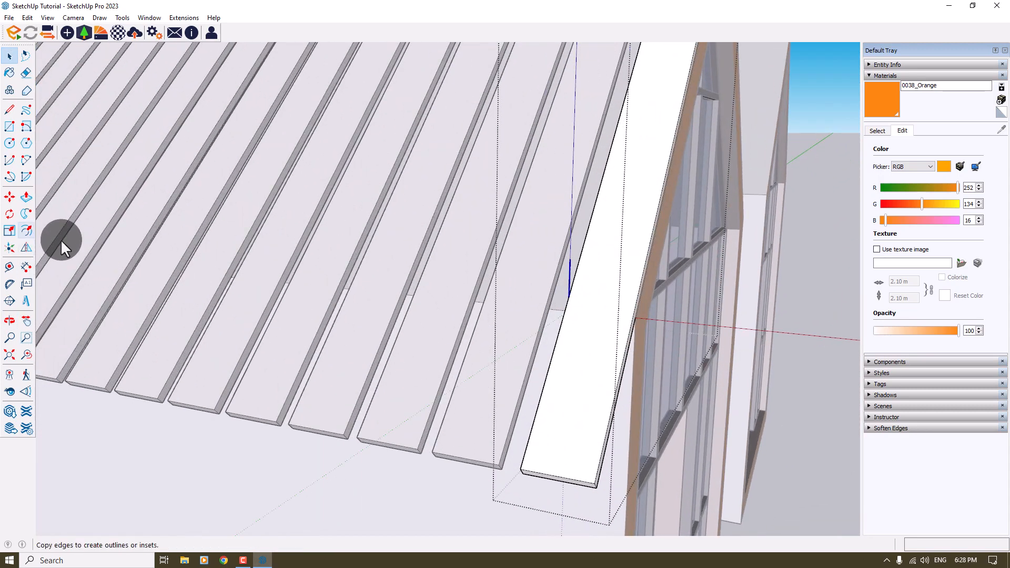
Step: Offset the outline of the strip's top face inward by 0.06 m
{"action": "left_click", "coordinate": [26, 230]}
{"action": "left_click", "coordinate": [541, 399]}
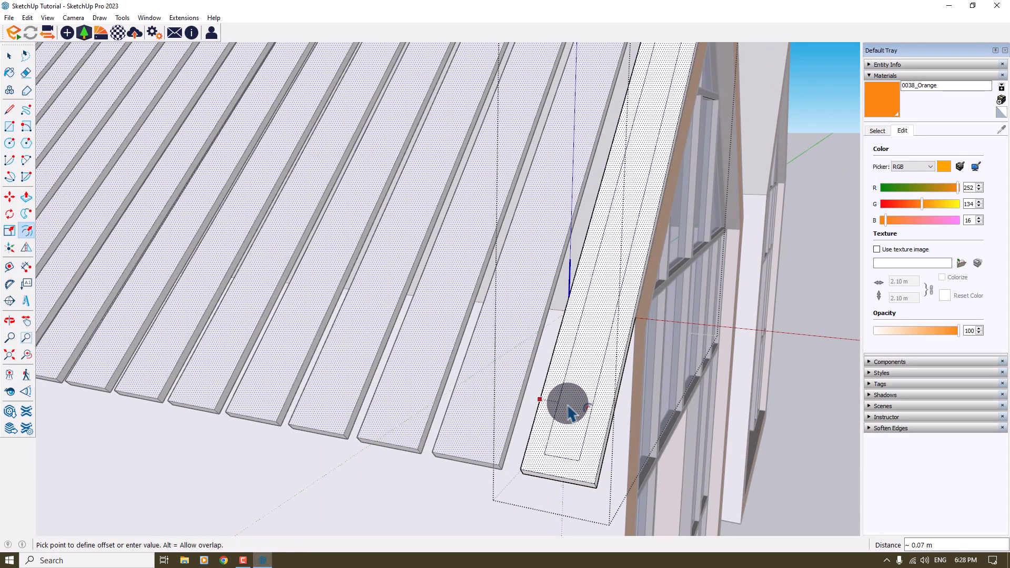
{"action": "left_click", "coordinate": [562, 412]}
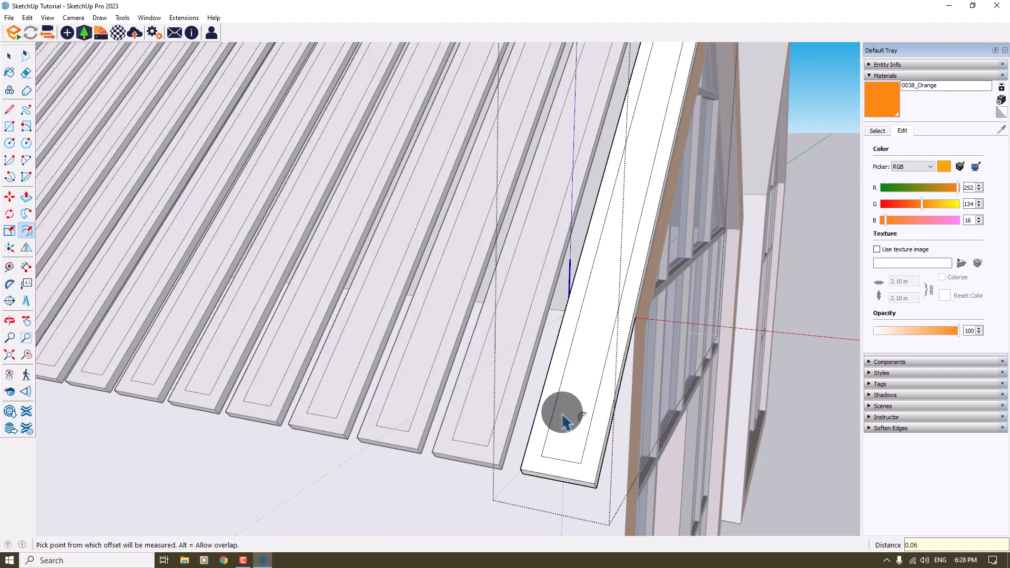
{"action": "key", "text": "space"}
Step: Raise the inset face on the strip's top by 0.02 m to give the strip sloped sides
{"action": "left_click", "coordinate": [561, 416]}
{"action": "scroll", "coordinate": [519, 397], "scroll_direction": "down", "scroll_amount": 4}
{"action": "middle_click_drag", "start_coordinate": [519, 398], "coordinate": [400, 321]}
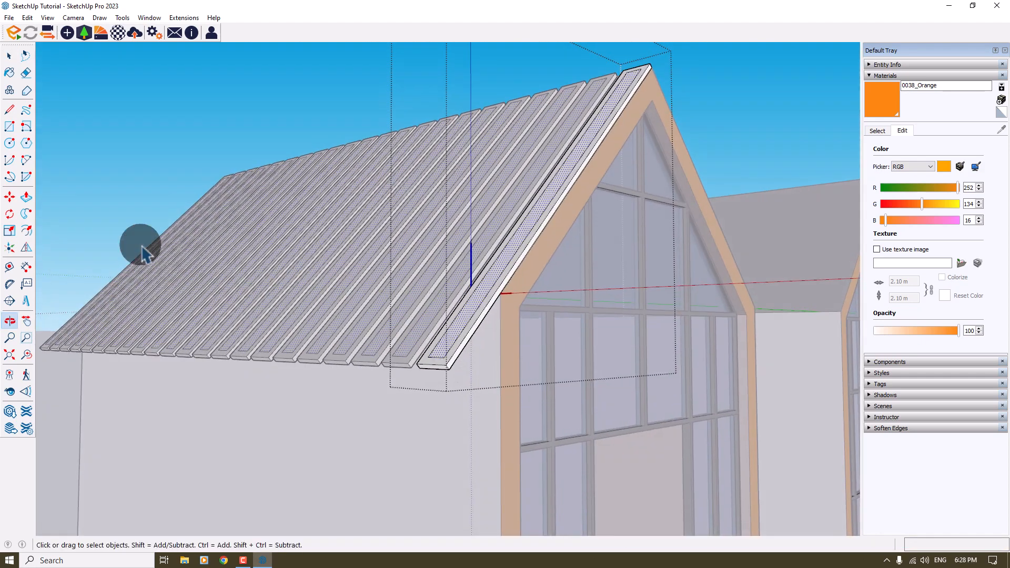
{"action": "left_click", "coordinate": [10, 196]}
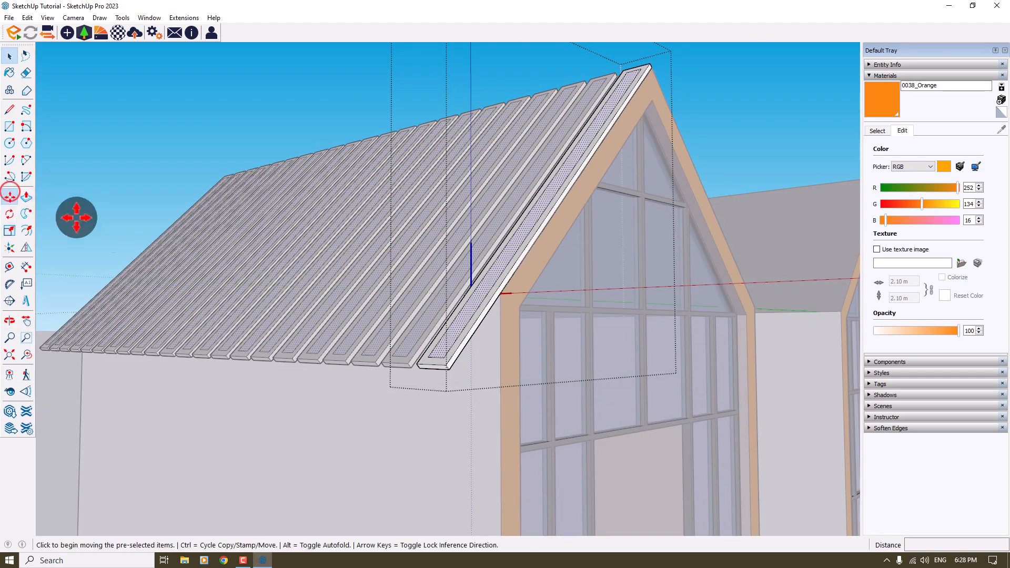
{"action": "scroll", "coordinate": [436, 359], "scroll_direction": "up", "scroll_amount": 2}
{"action": "left_click", "coordinate": [435, 358]}
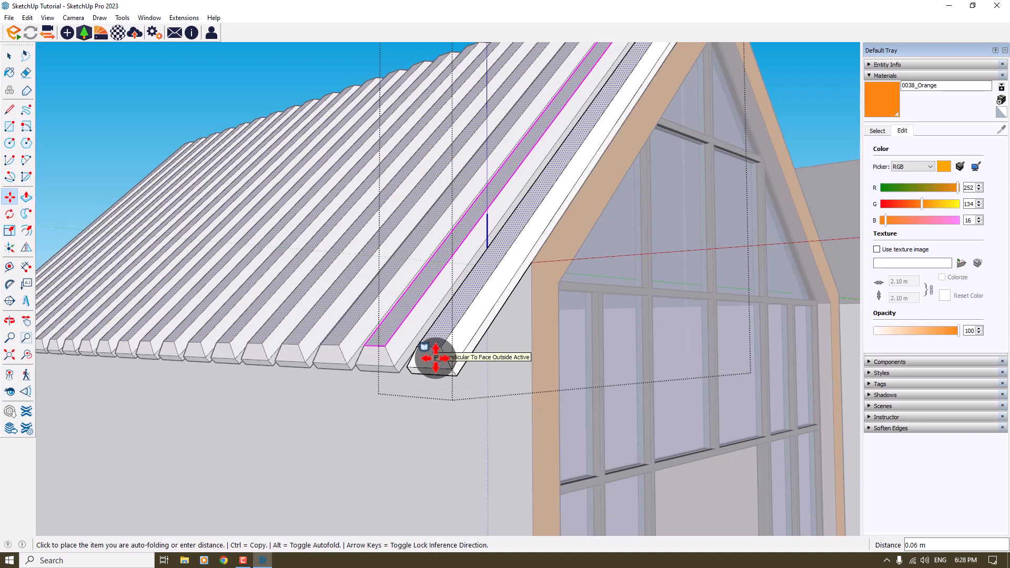
{"action": "type", "text": "0"}
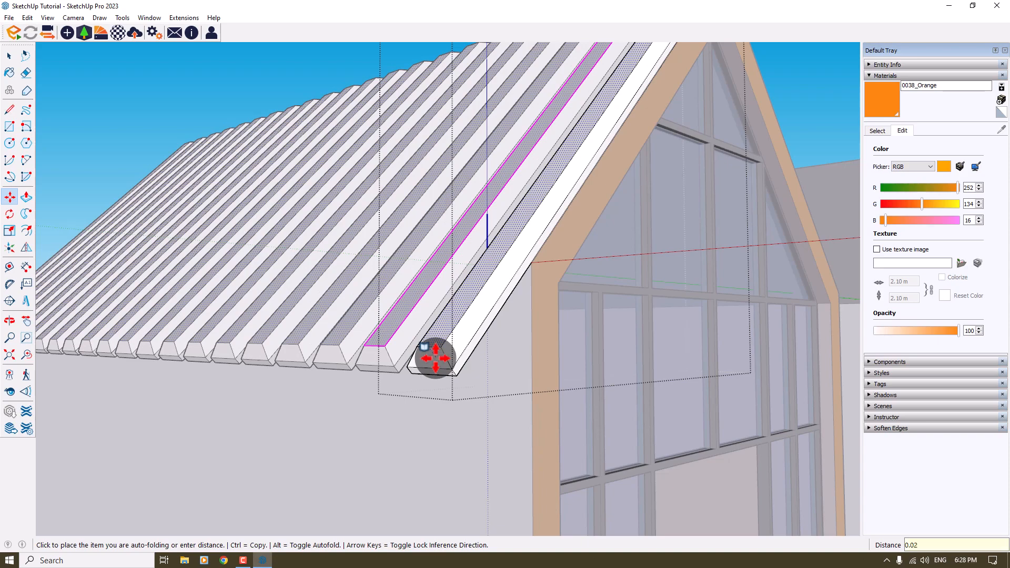
{"action": "key", "text": "Return"}
{"action": "key", "text": "space"}
Step: Leave the component, select all strips on the roof slope and make them a group
{"action": "scroll", "coordinate": [389, 343], "scroll_direction": "down", "scroll_amount": 4}
{"action": "left_click", "coordinate": [86, 269]}
{"action": "middle_click_drag", "start_coordinate": [85, 268], "coordinate": [433, 156]}
{"action": "scroll", "coordinate": [296, 200], "scroll_direction": "down", "scroll_amount": 4}
{"action": "left_click_drag", "start_coordinate": [473, 146], "coordinate": [211, 325]}
{"action": "middle_click_drag", "start_coordinate": [343, 338], "coordinate": [382, 252]}
{"action": "right_click", "coordinate": [381, 251]}
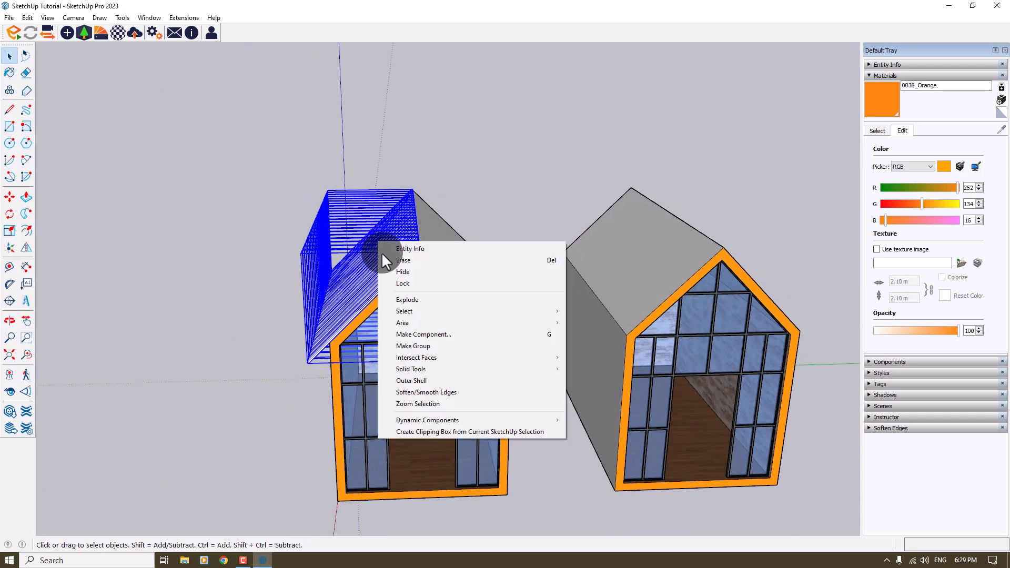
{"action": "left_click", "coordinate": [398, 343]}
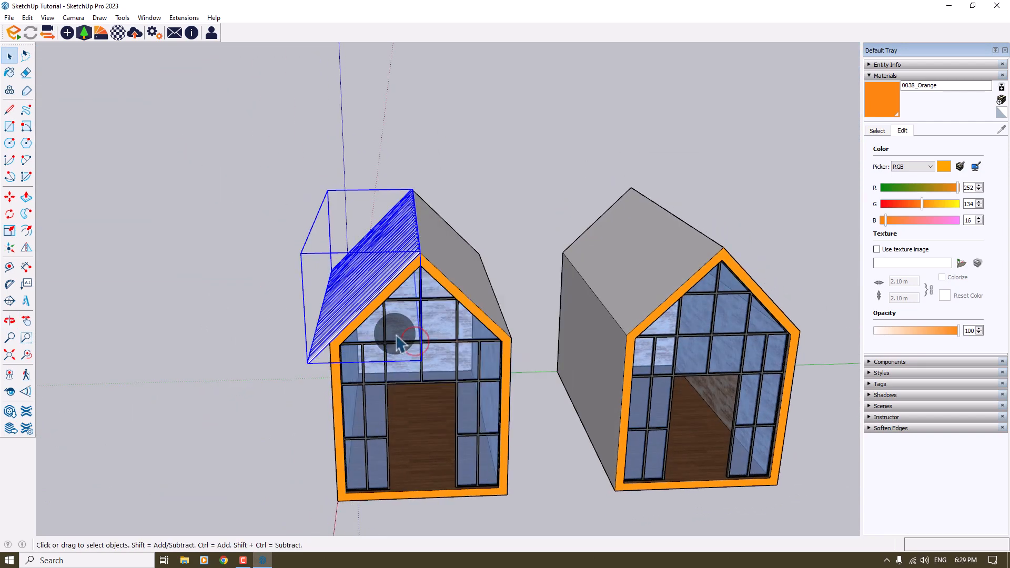
Step: Copy the roof strip group about 2.33 m along the green axis over the opposite roof slope
{"action": "left_click", "coordinate": [9, 197]}
{"action": "scroll", "coordinate": [140, 293], "scroll_direction": "down", "scroll_amount": 2}
{"action": "key", "text": "ctrl"}
{"action": "left_click", "coordinate": [329, 443]}
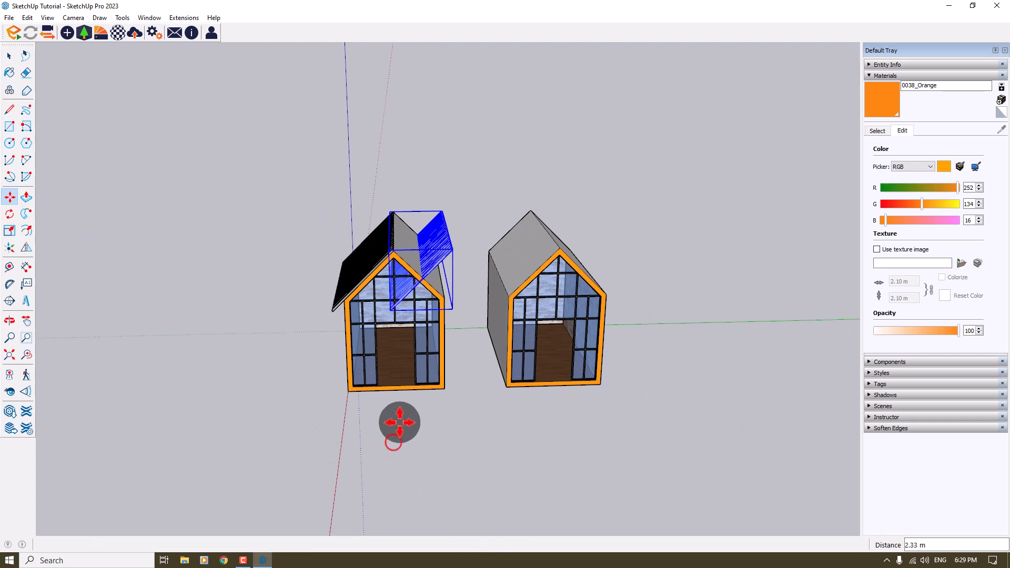
{"action": "left_click", "coordinate": [400, 423]}
Step: Flip the copied strip group about the green plane to match the opposite roof slope
{"action": "scroll", "coordinate": [440, 293], "scroll_direction": "up", "scroll_amount": 3}
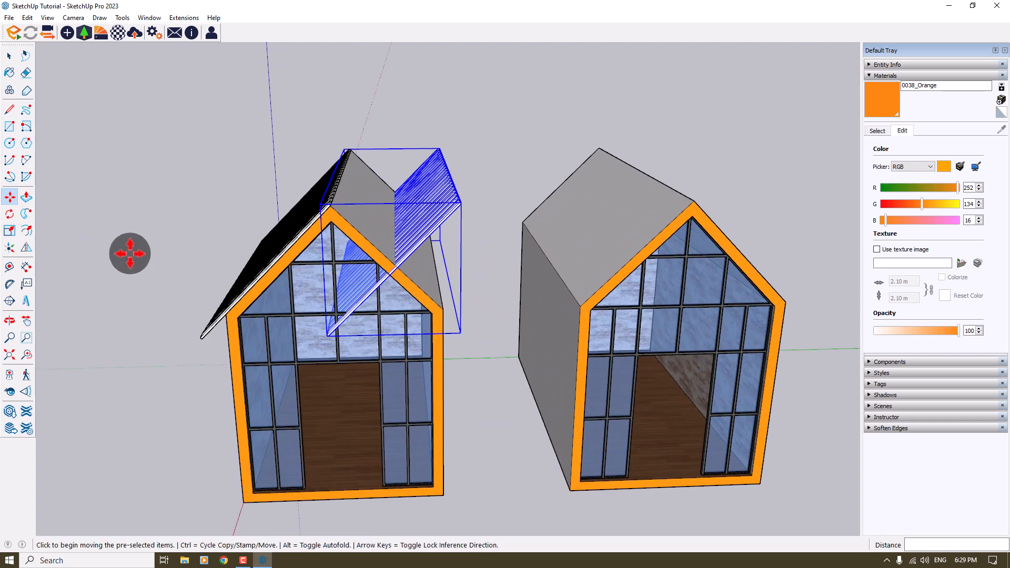
{"action": "left_click", "coordinate": [24, 252]}
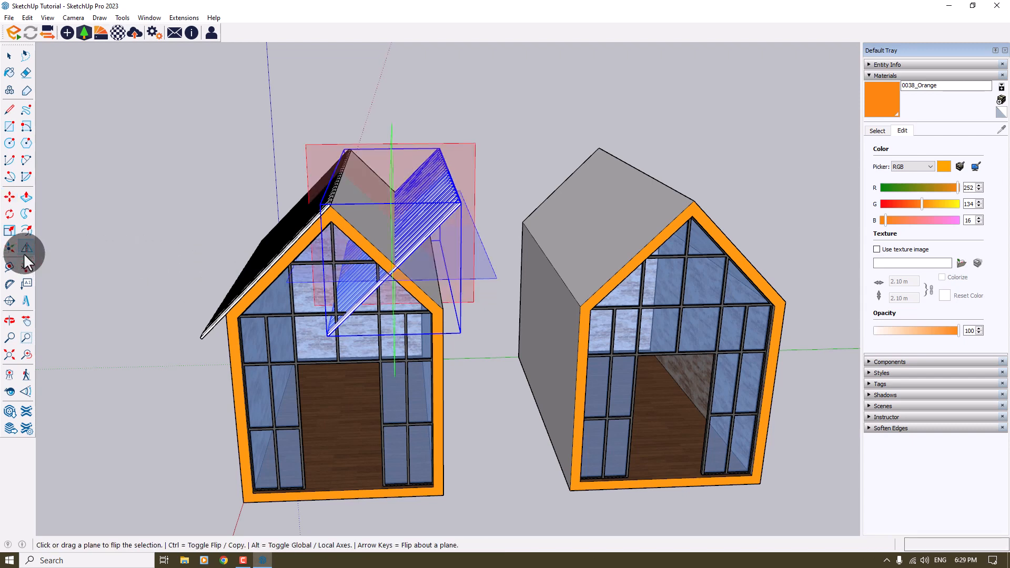
{"action": "middle_click_drag", "start_coordinate": [49, 232], "coordinate": [210, 151]}
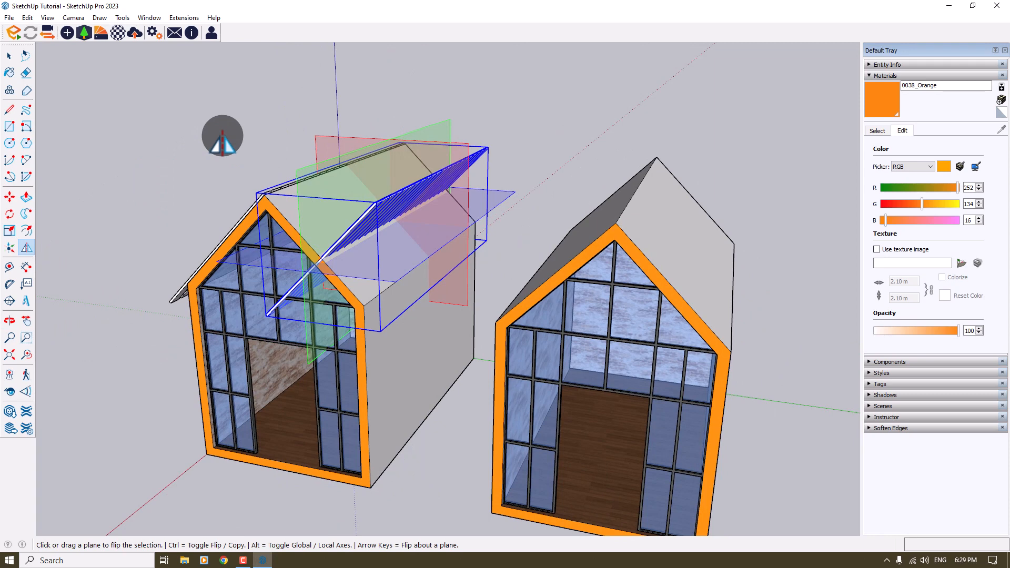
{"action": "left_click", "coordinate": [297, 178]}
Step: Move the flipped roof strip group about 0.18 m so its upper front corner meets the first house's ridge peak
{"action": "left_click", "coordinate": [9, 197]}
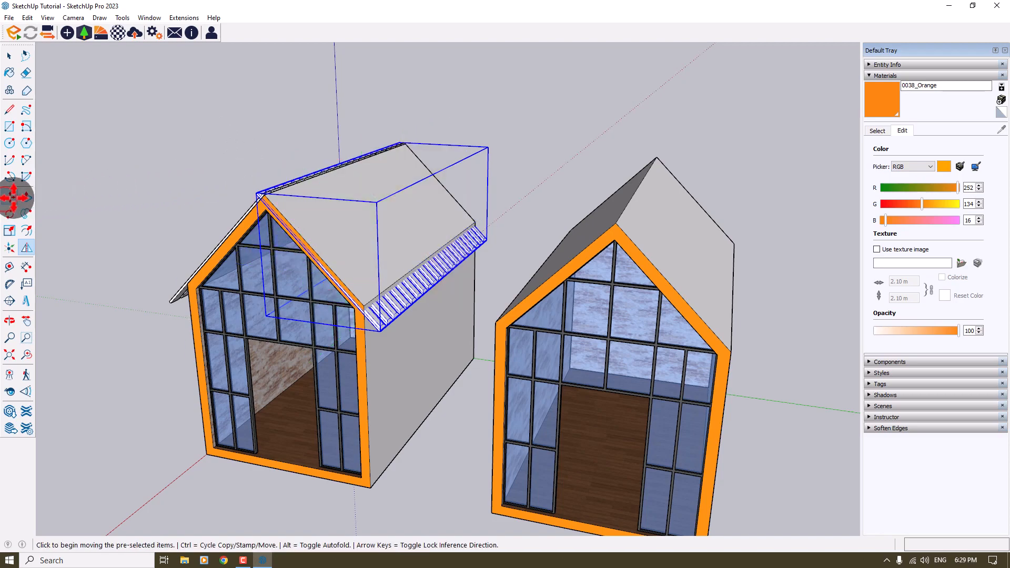
{"action": "scroll", "coordinate": [158, 182], "scroll_direction": "up", "scroll_amount": 5}
{"action": "left_click", "coordinate": [290, 154]}
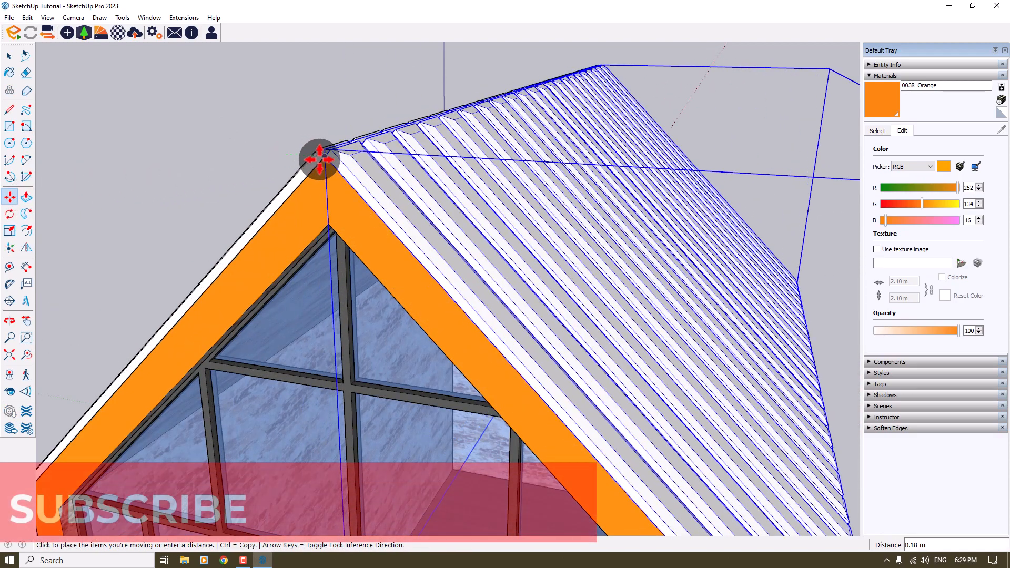
{"action": "left_click", "coordinate": [319, 160]}
{"action": "scroll", "coordinate": [332, 157], "scroll_direction": "down", "scroll_amount": 10}
Step: Select both roof strip groups and copy them from the first house's front ridge peak to the second house's front ridge peak
{"action": "key", "text": "space"}
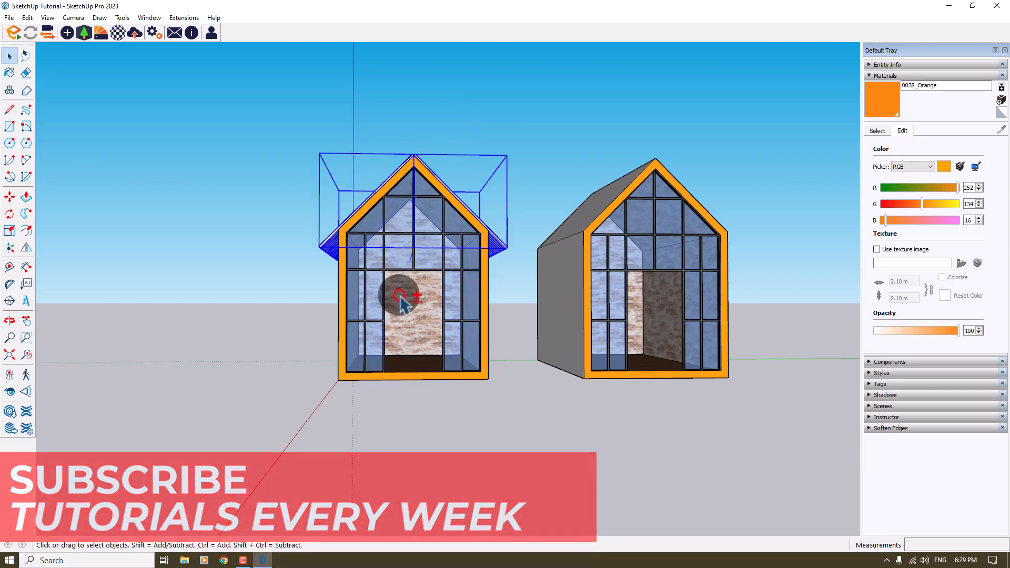
{"action": "middle_click_drag", "start_coordinate": [401, 304], "coordinate": [300, 271]}
{"action": "left_click", "coordinate": [10, 196]}
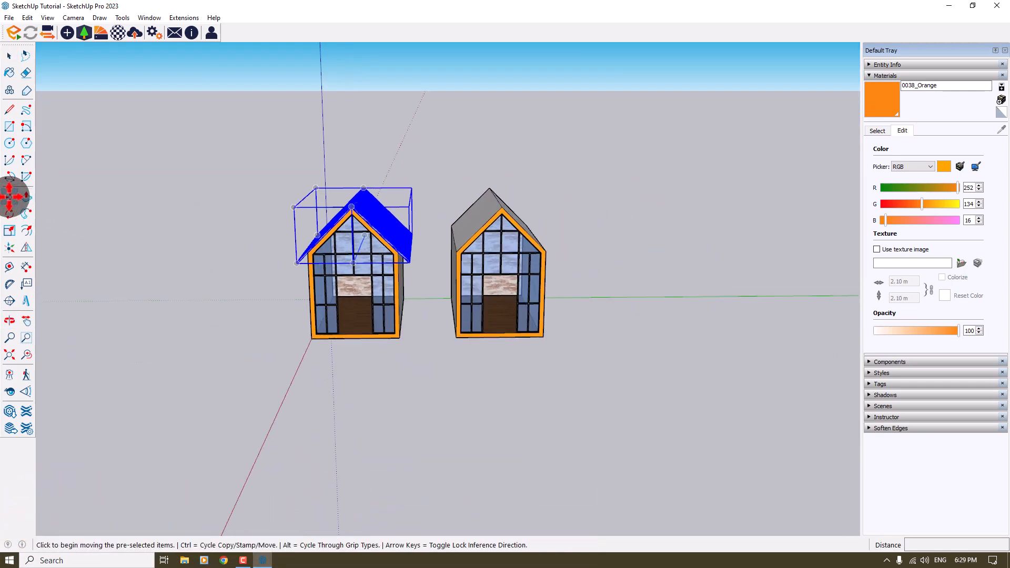
{"action": "scroll", "coordinate": [32, 194], "scroll_direction": "up", "scroll_amount": 15}
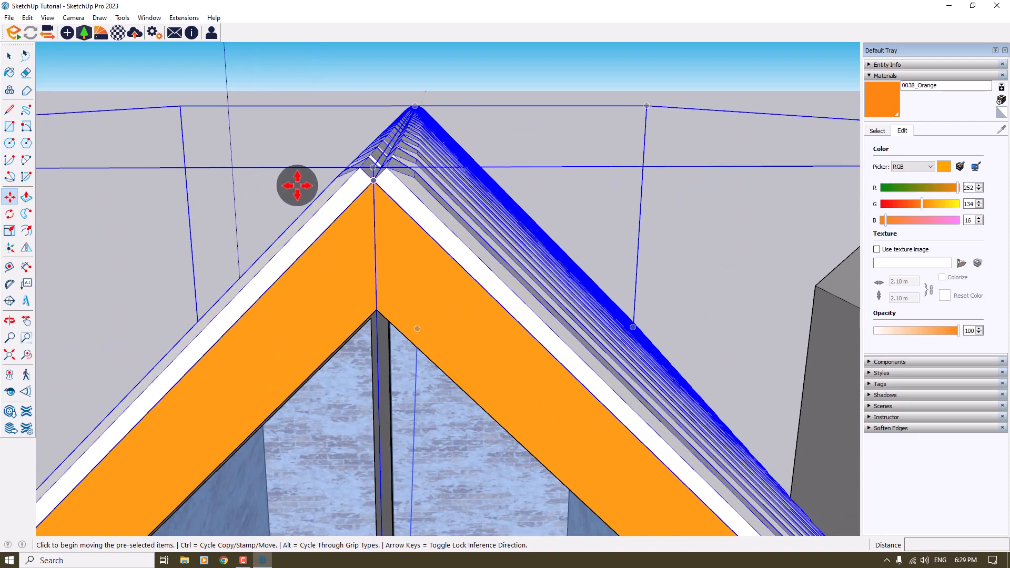
{"action": "key", "text": "ctrl"}
{"action": "left_click", "coordinate": [371, 176]}
{"action": "scroll", "coordinate": [265, 189], "scroll_direction": "down", "scroll_amount": 10}
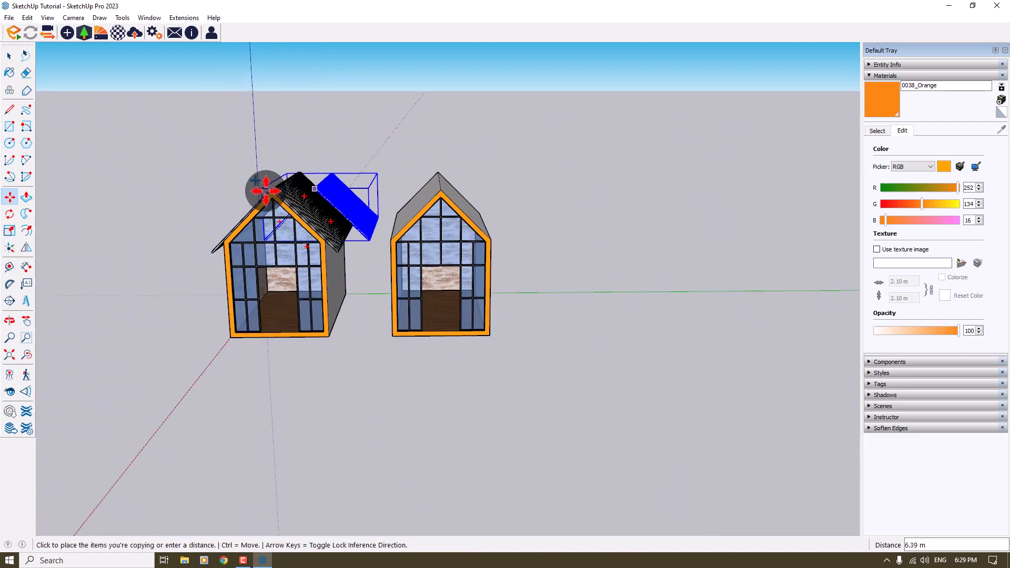
{"action": "scroll", "coordinate": [315, 185], "scroll_direction": "up", "scroll_amount": 10}
{"action": "left_click", "coordinate": [423, 176]}
{"action": "scroll", "coordinate": [621, 189], "scroll_direction": "down", "scroll_amount": 5}
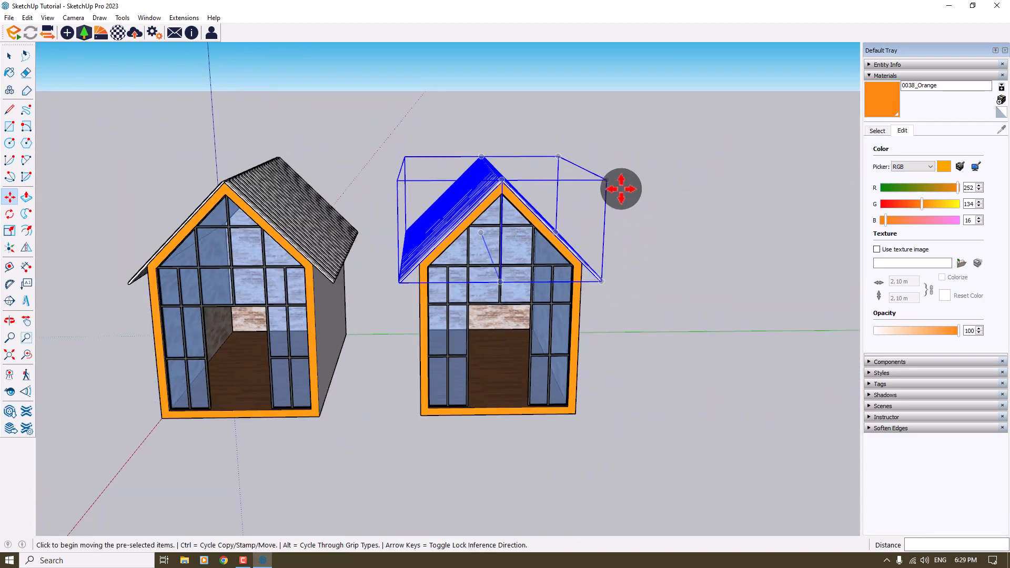
{"action": "scroll", "coordinate": [621, 189], "scroll_direction": "down", "scroll_amount": 5}
{"action": "key", "text": "space"}
{"action": "left_click", "coordinate": [658, 191]}
{"action": "mouse_move", "coordinate": [613, 237]}
{"action": "middle_mouse_down"}
{"action": "mouse_move", "coordinate": [636, 194]}
{"action": "mouse_move", "coordinate": [621, 231]}
{"action": "middle_mouse_up"}
{"action": "scroll", "coordinate": [585, 203], "scroll_direction": "up", "scroll_amount": 6}
{"action": "middle_click_drag", "start_coordinate": [536, 242], "coordinate": [541, 213]}
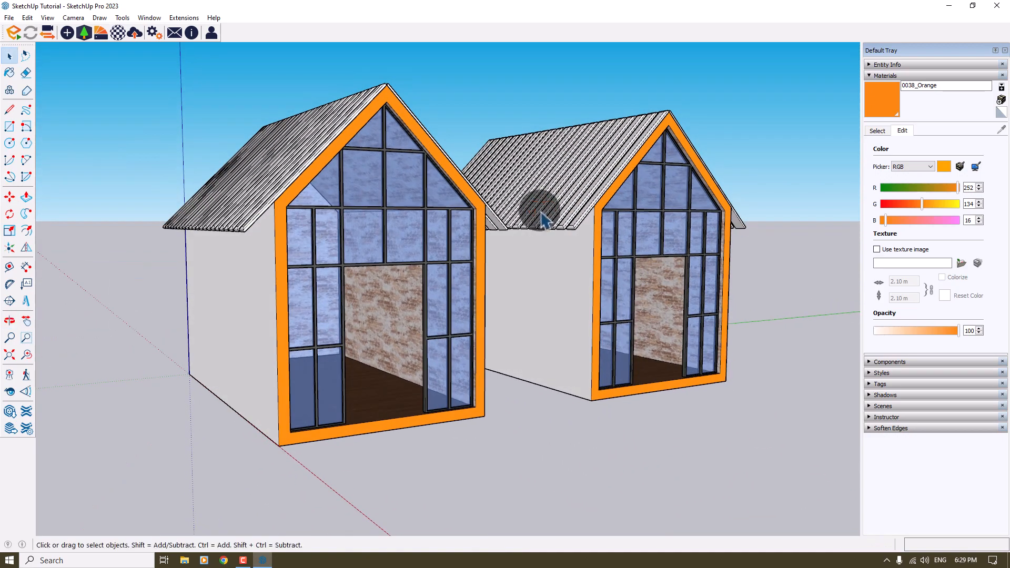
{"action": "scroll", "coordinate": [541, 212], "scroll_direction": "down", "scroll_amount": 3}
{"action": "scroll", "coordinate": [458, 270], "scroll_direction": "up", "scroll_amount": 4}
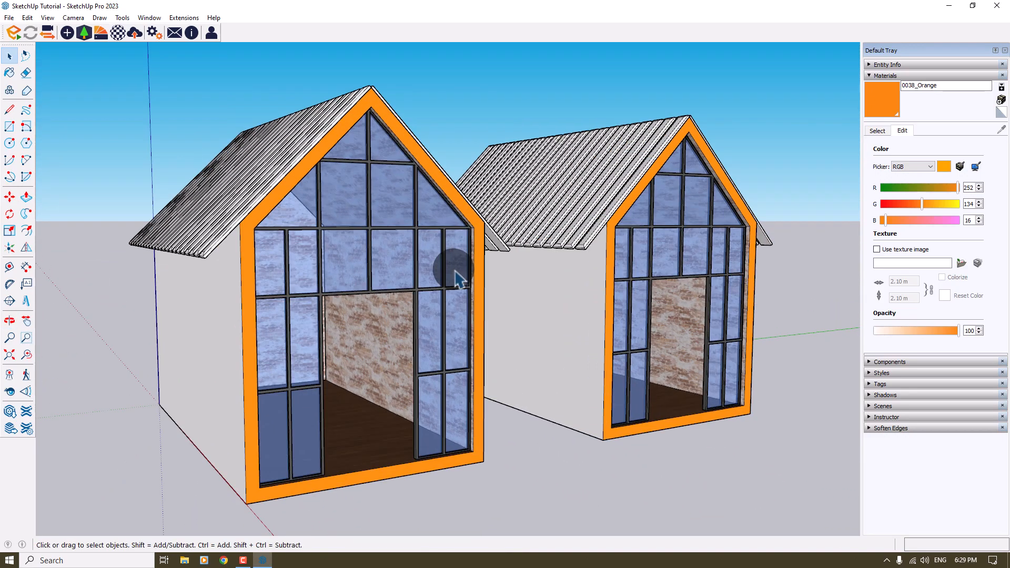